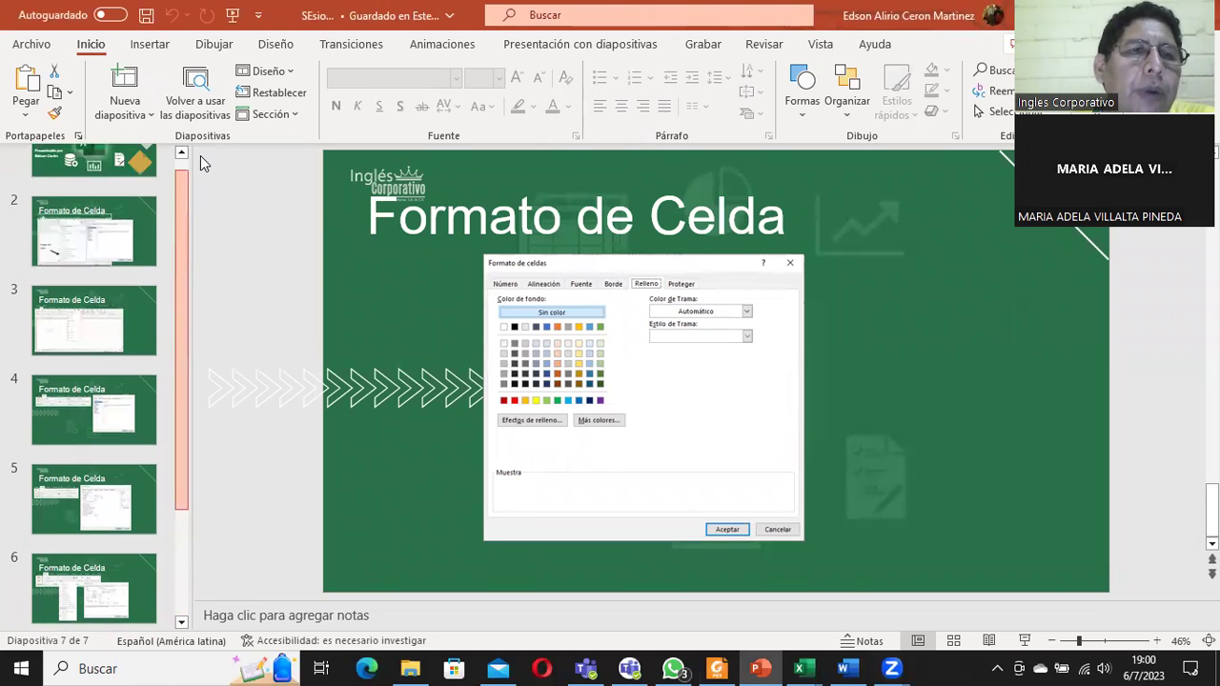
# Show the EXCEL BÁSICO title slide, then slide 2 'Formato de Celda', and bring up Excel's windows
pyautogui.moveTo(187, 302); pyautogui.dragTo(203, 141)
pyautogui.click(95, 217)
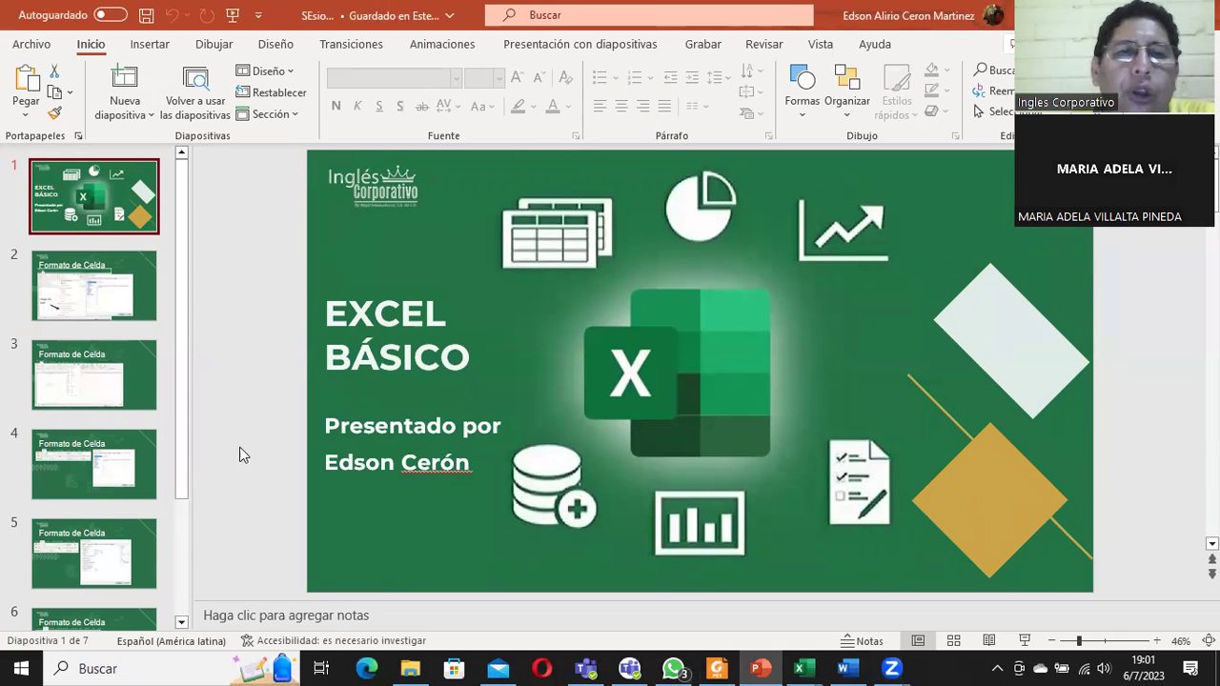
pyautogui.click(119, 292)
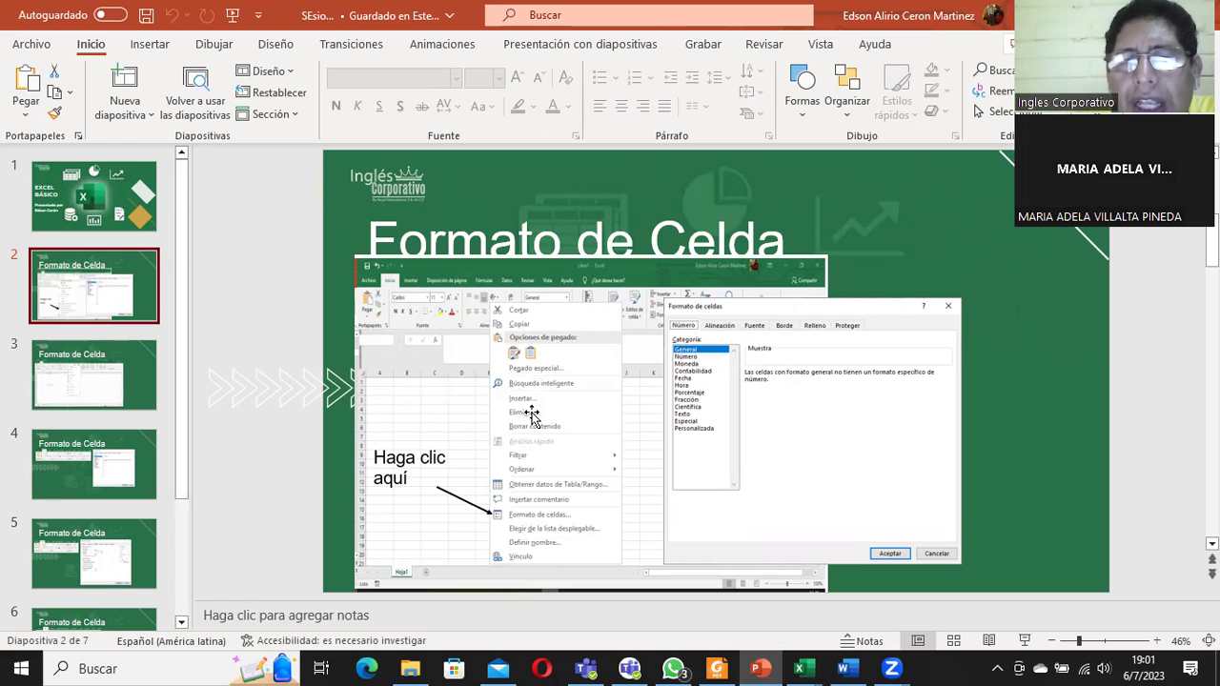
pyautogui.click(803, 667)
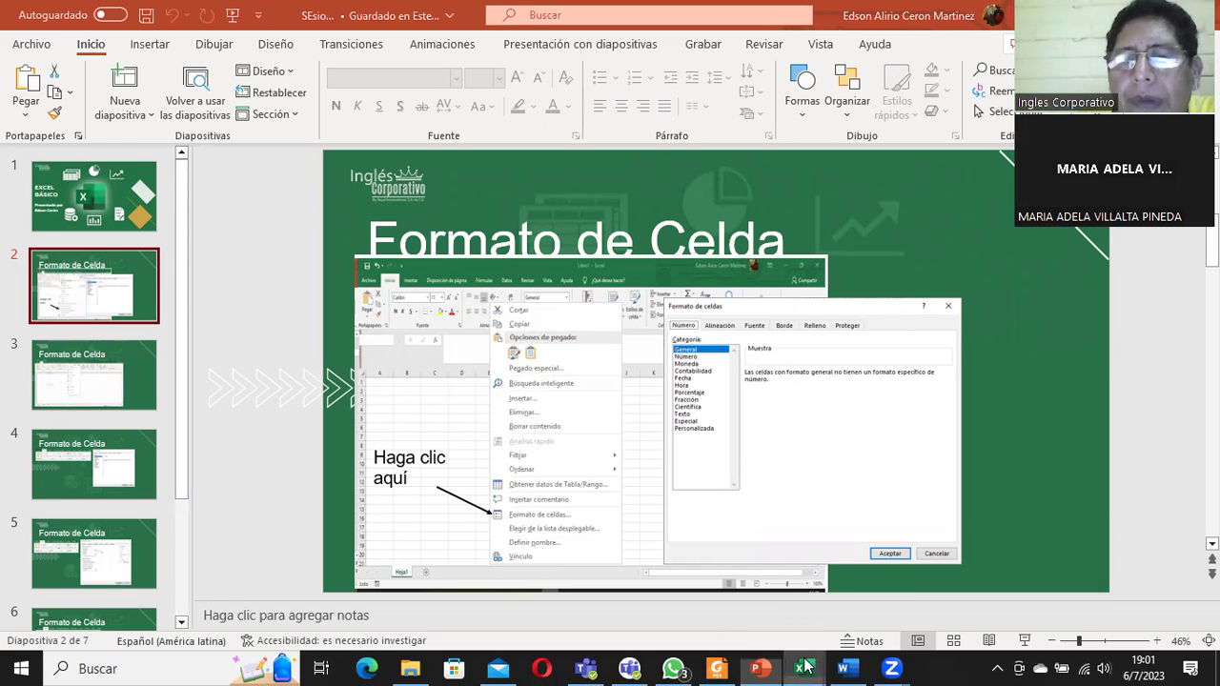
pyautogui.click(599, 602)
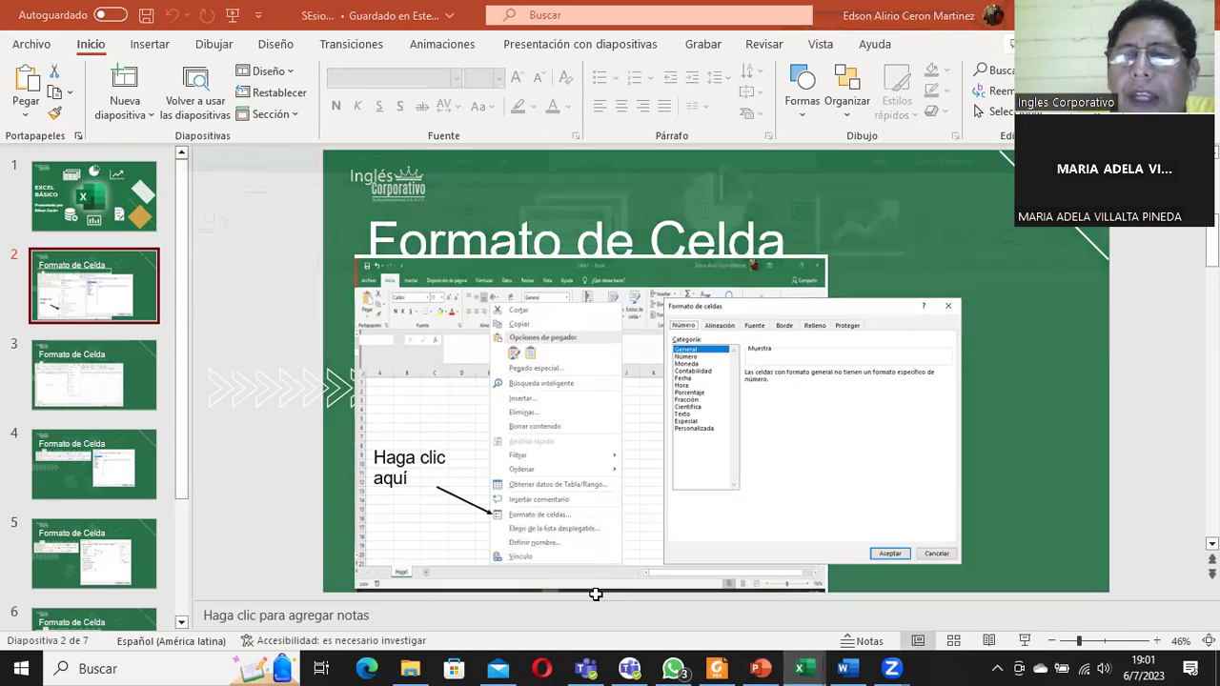
pyautogui.click(124, 321)
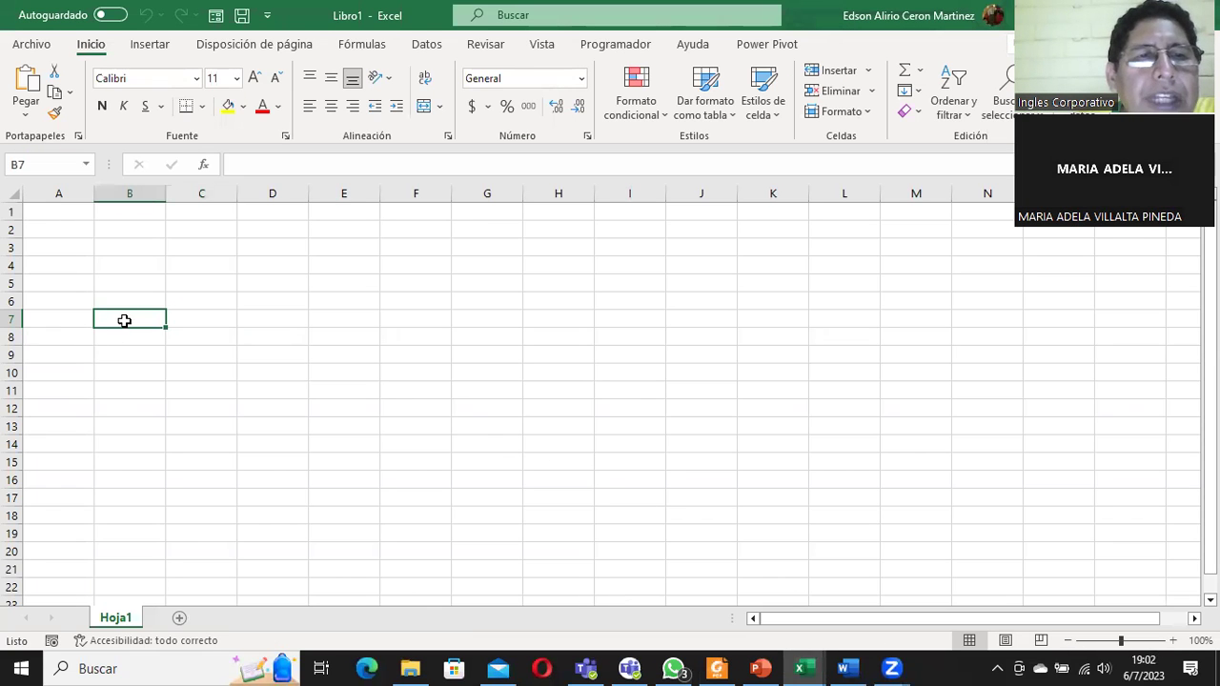
pyautogui.rightClick(124, 321)
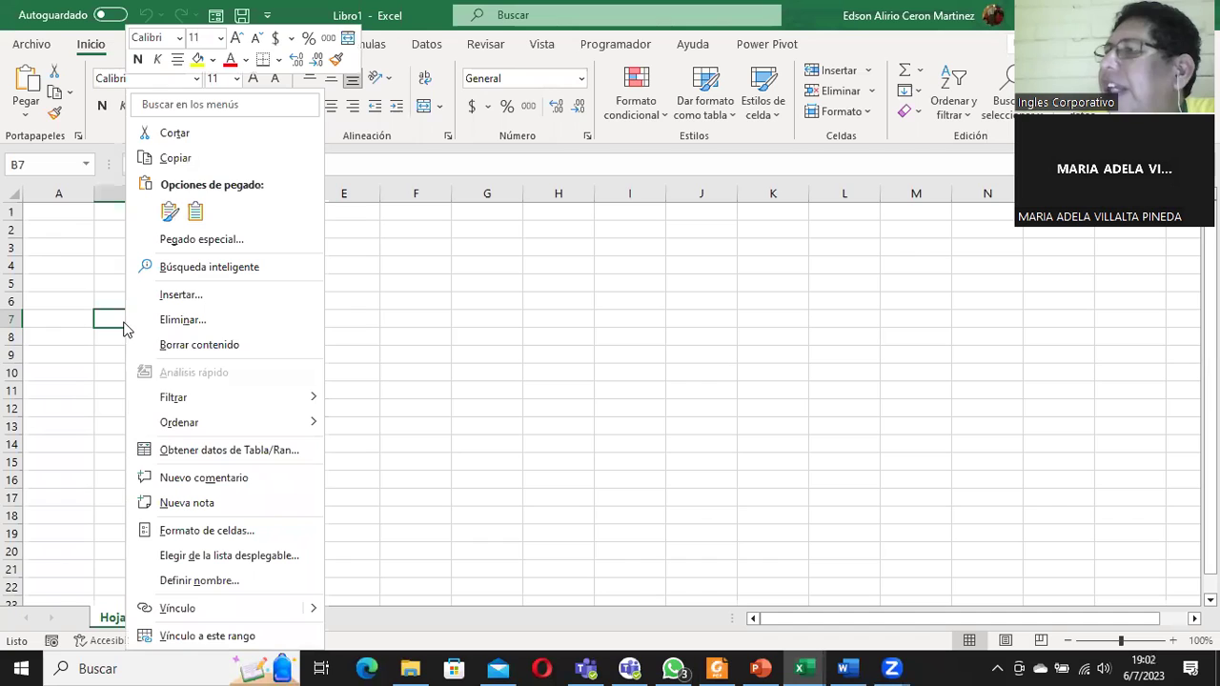
pyautogui.click(400, 290)
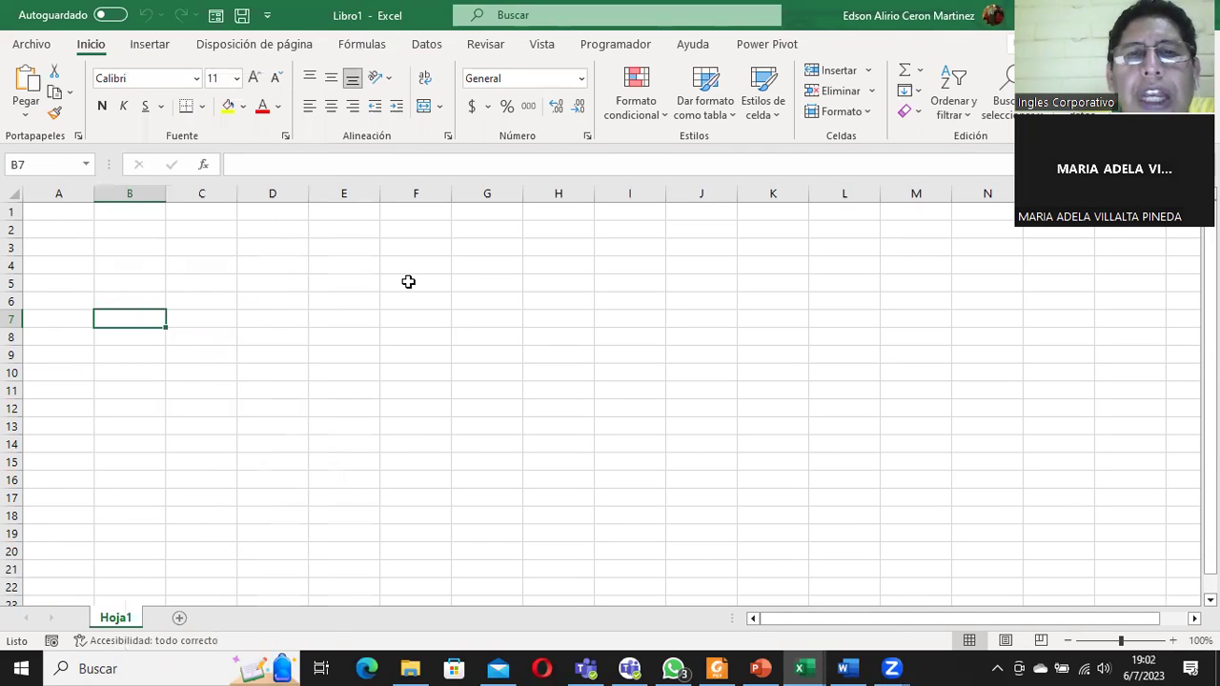
pyautogui.rightClick(150, 326)
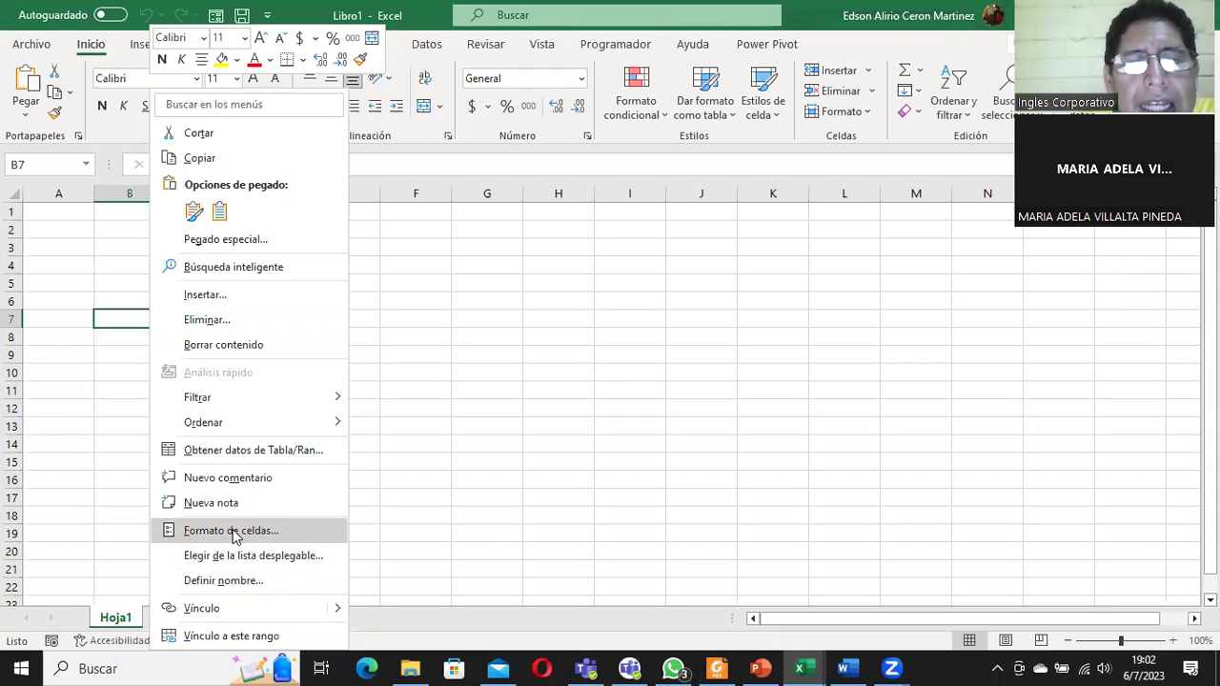
pyautogui.click(236, 532)
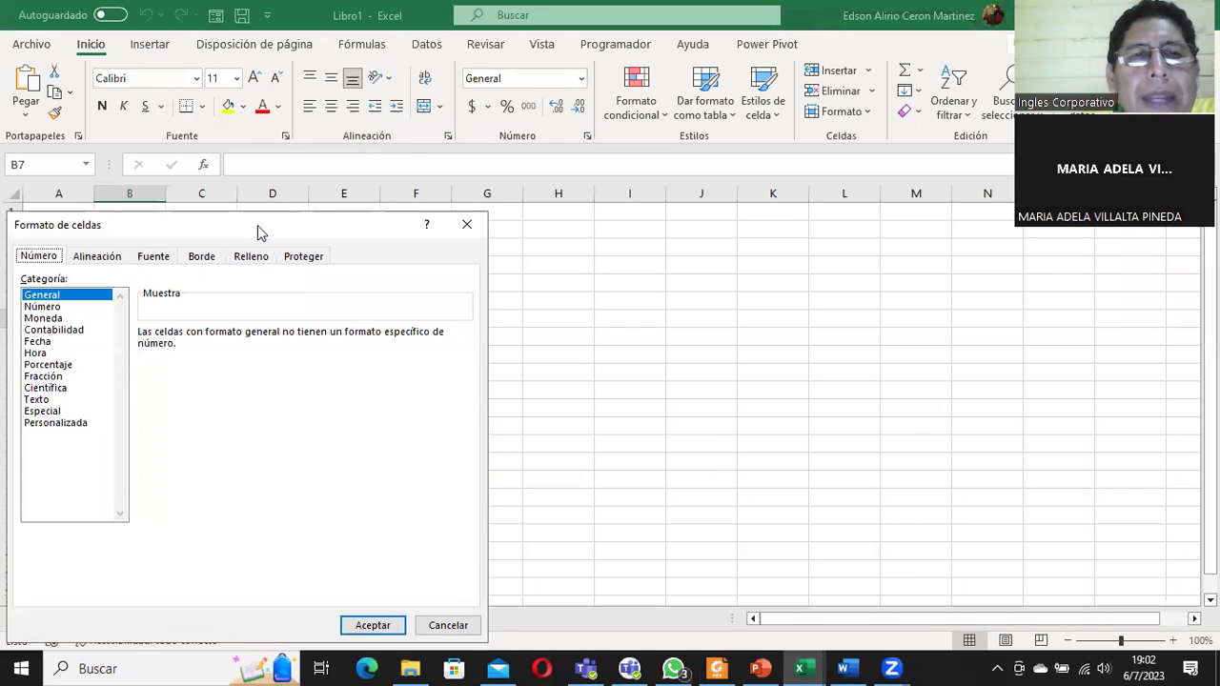
pyautogui.moveTo(286, 224); pyautogui.dragTo(667, 143)
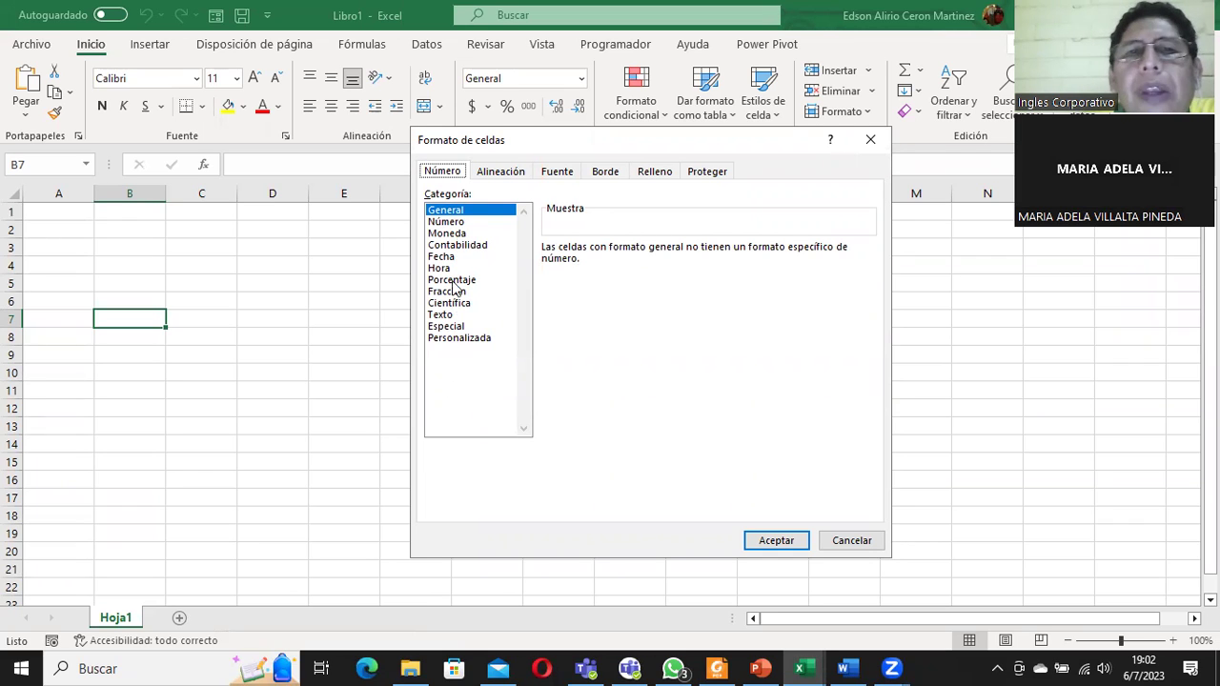
pyautogui.click(456, 222)
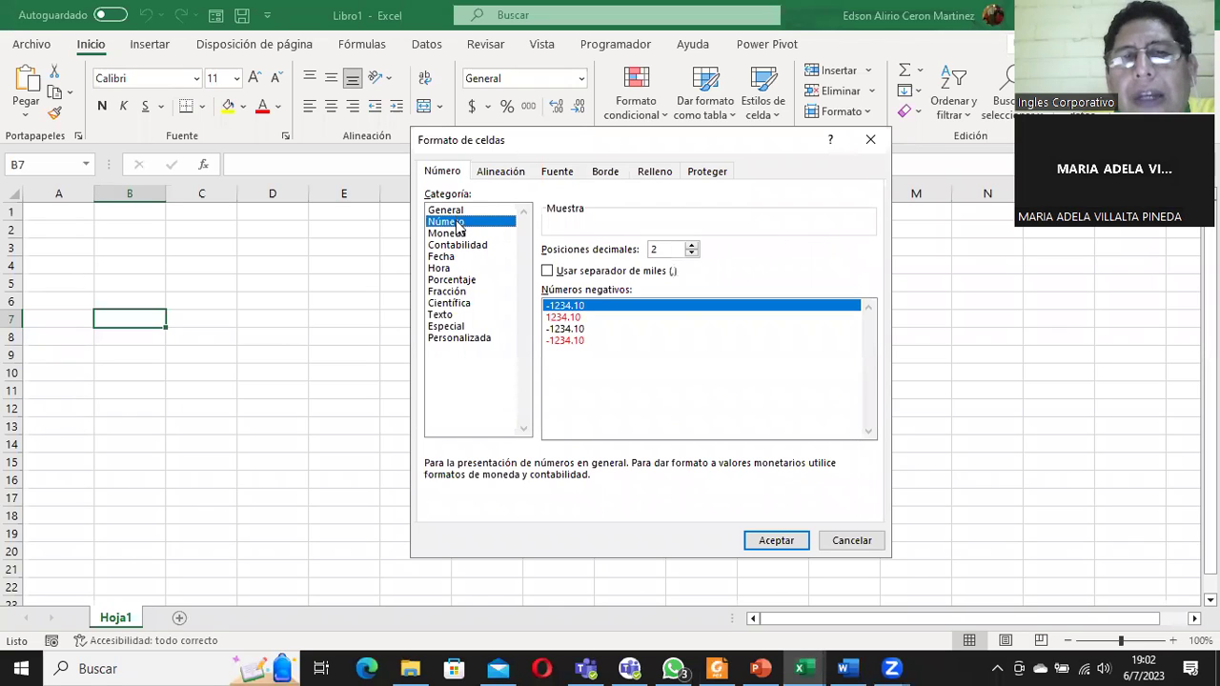
pyautogui.click(447, 233)
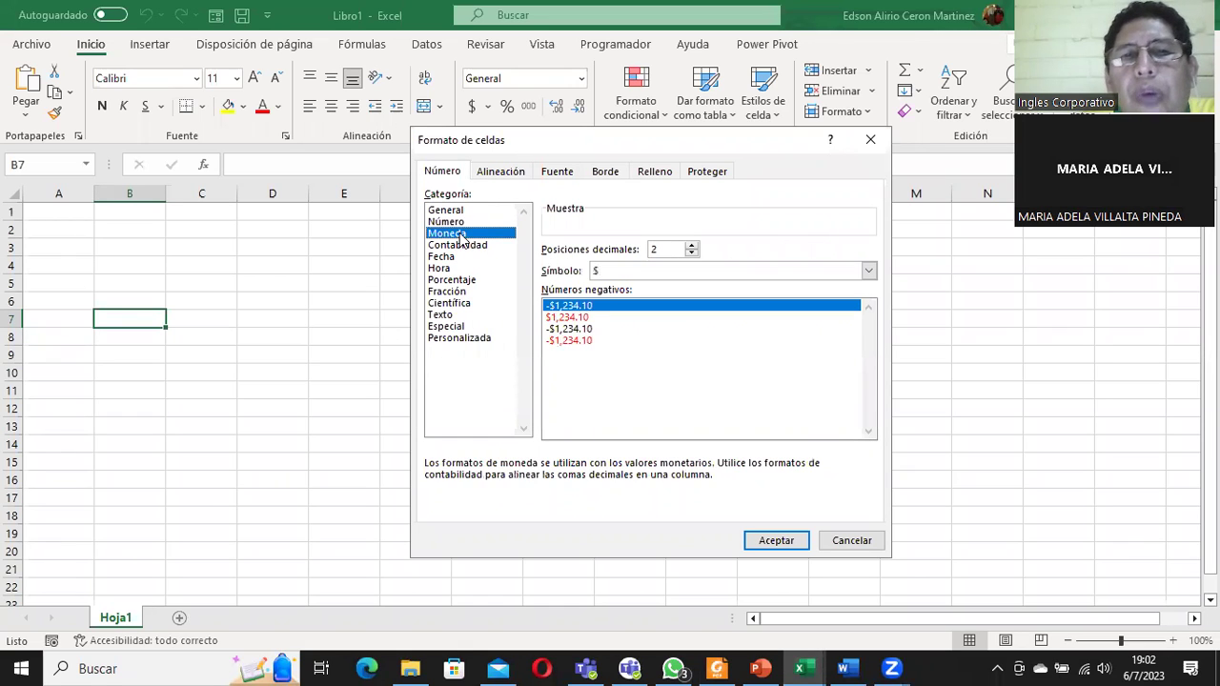
pyautogui.click(463, 245)
pyautogui.click(456, 257)
pyautogui.click(454, 268)
pyautogui.click(454, 280)
pyautogui.click(452, 292)
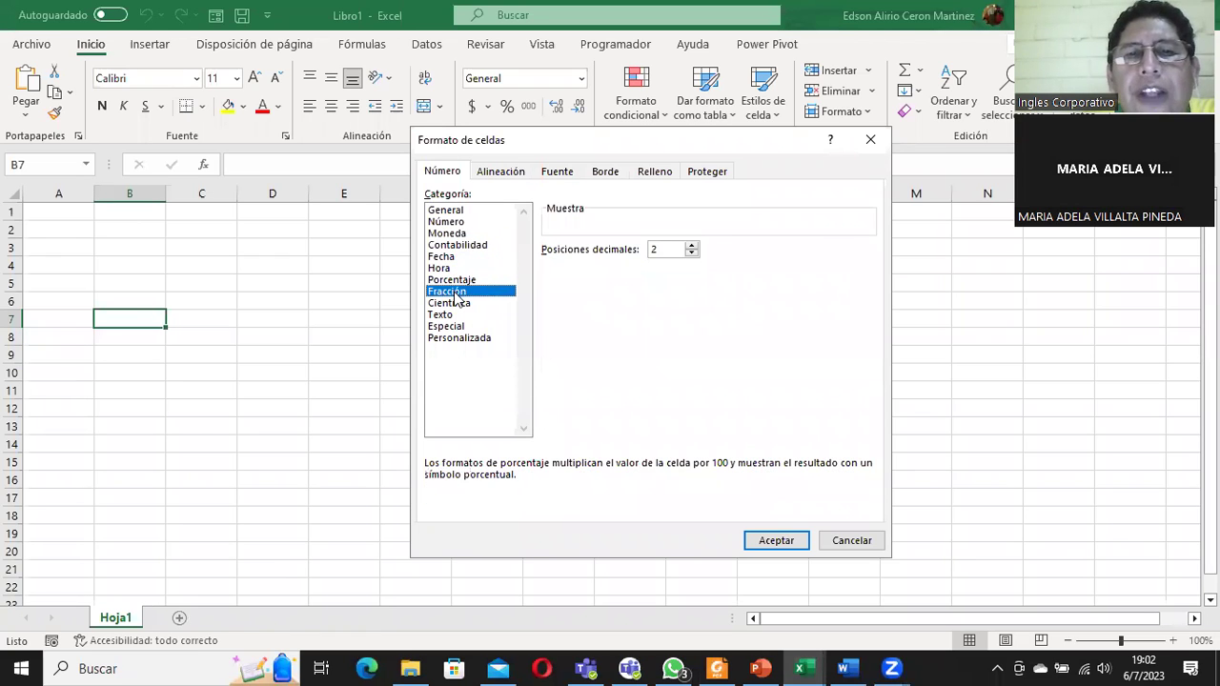
pyautogui.click(457, 303)
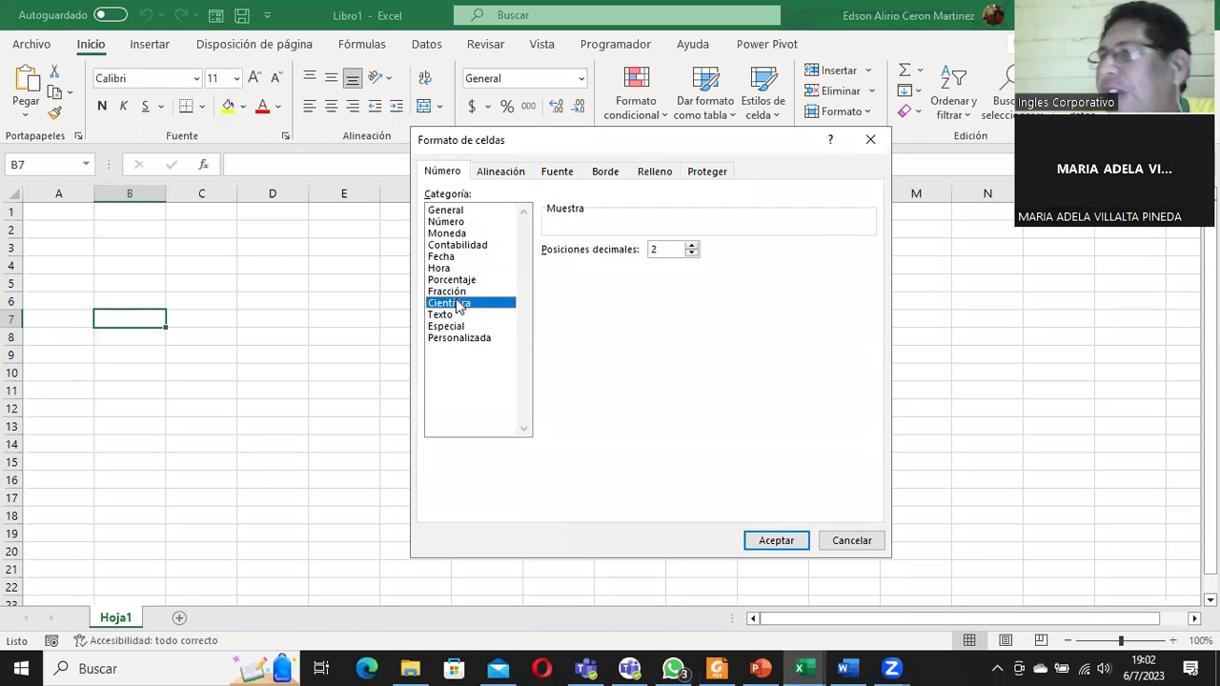
pyautogui.click(452, 315)
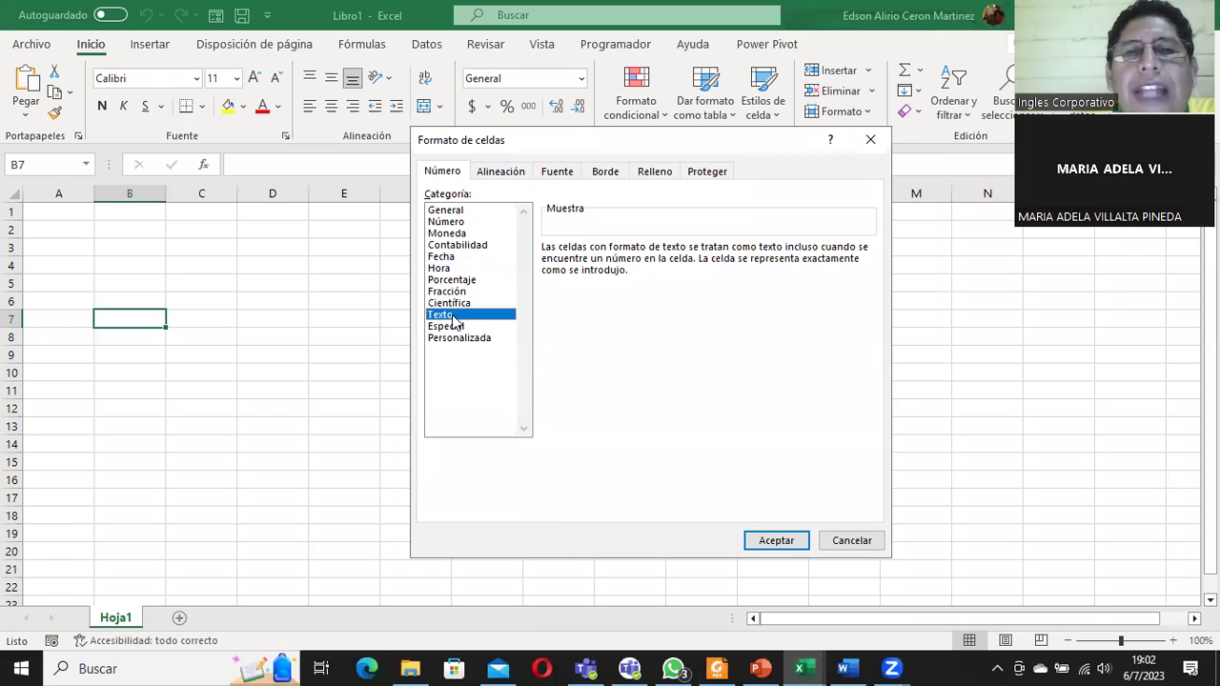
pyautogui.click(451, 328)
pyautogui.click(457, 341)
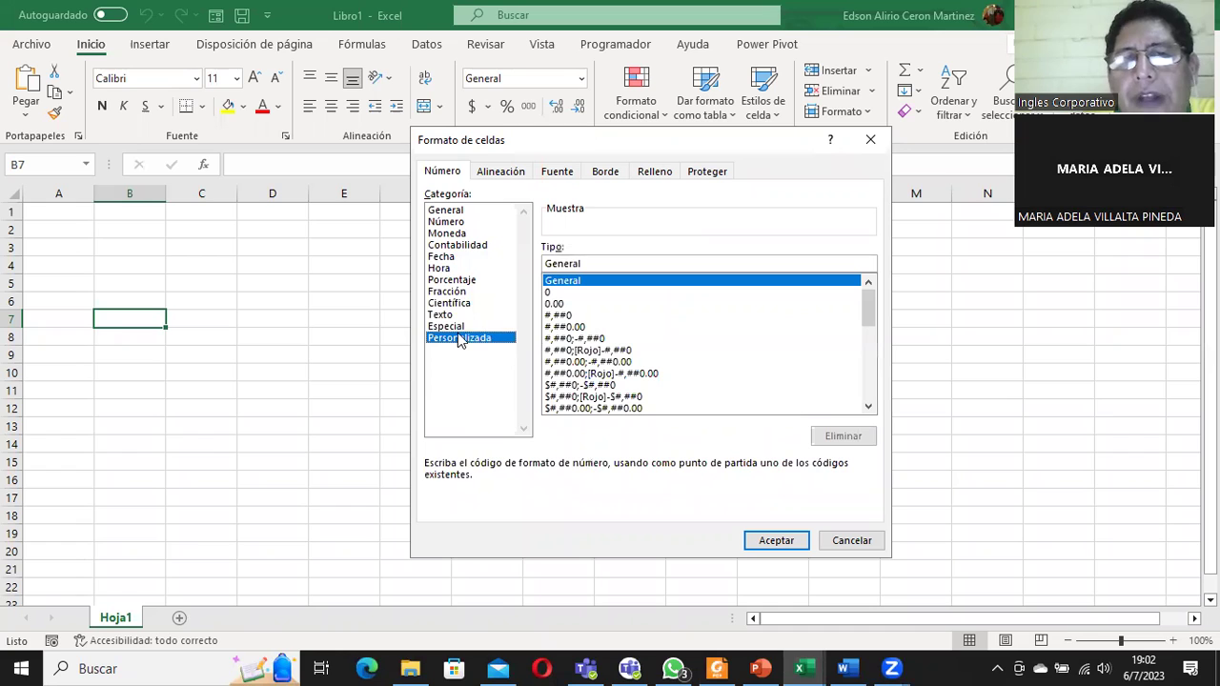
pyautogui.click(448, 234)
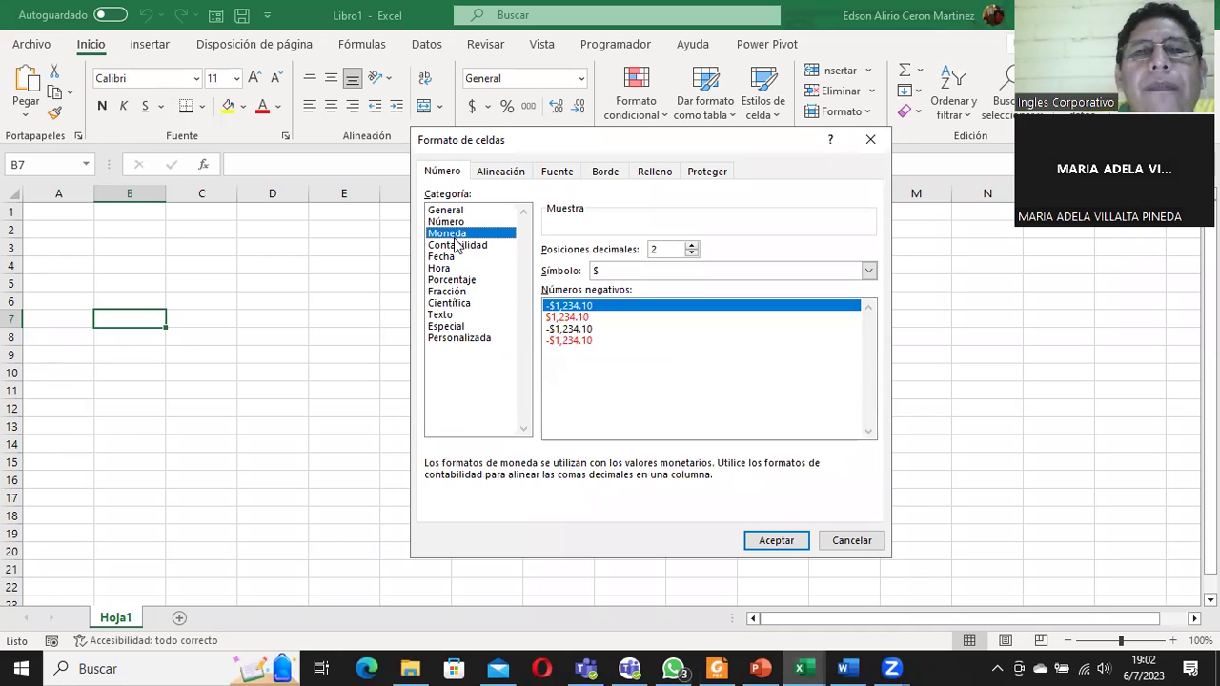
pyautogui.click(458, 247)
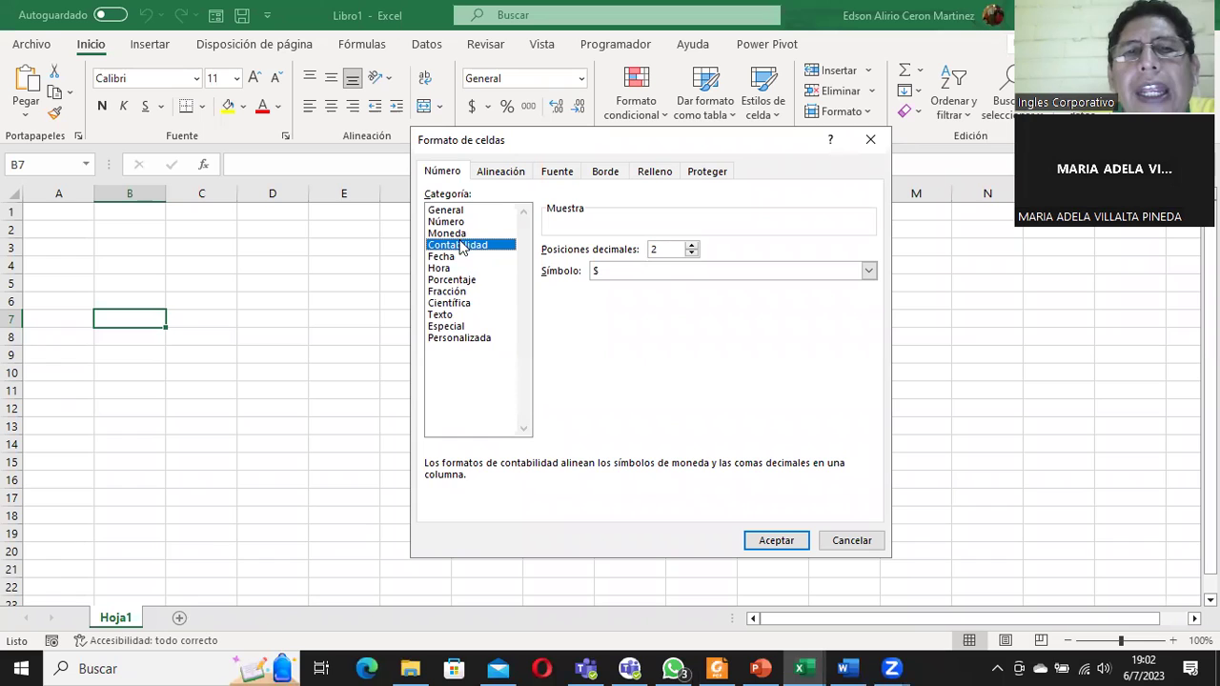
pyautogui.click(456, 237)
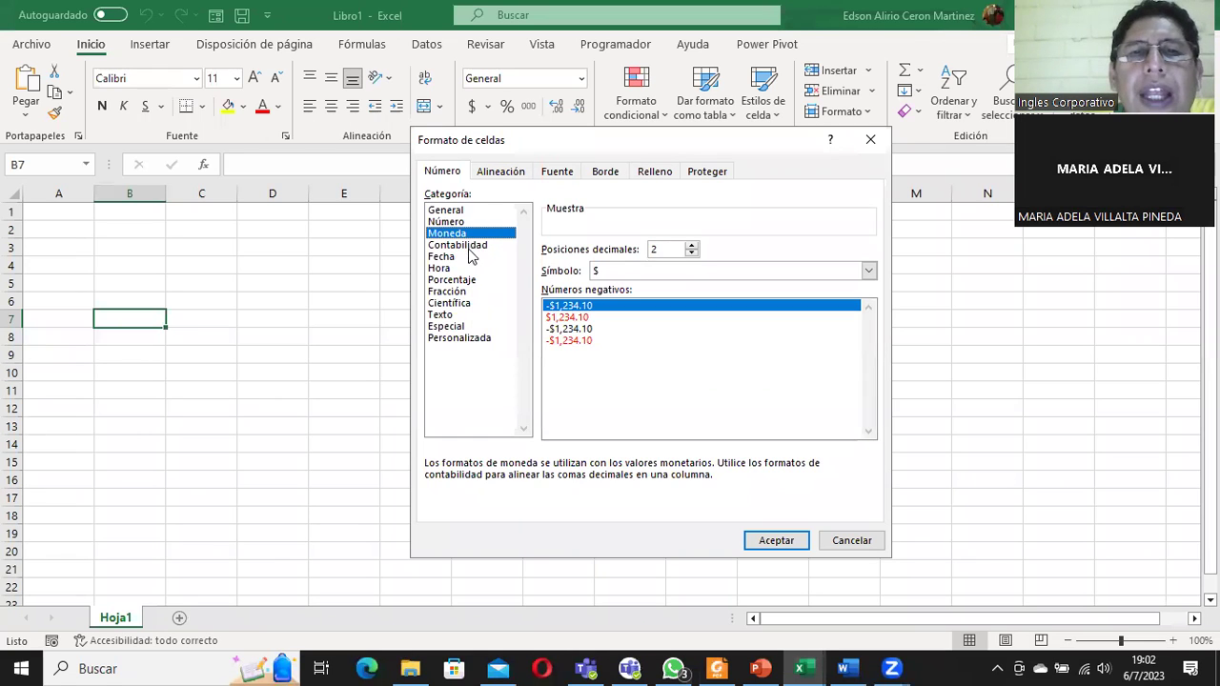
pyautogui.click(470, 248)
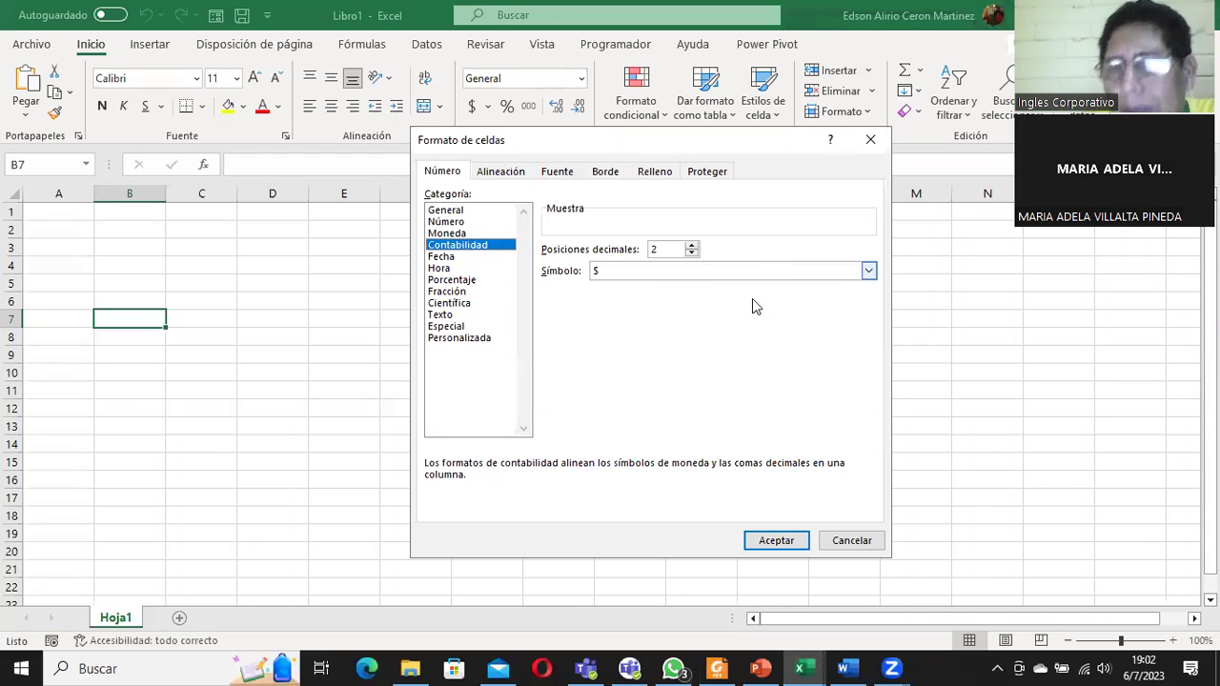
pyautogui.click(852, 541)
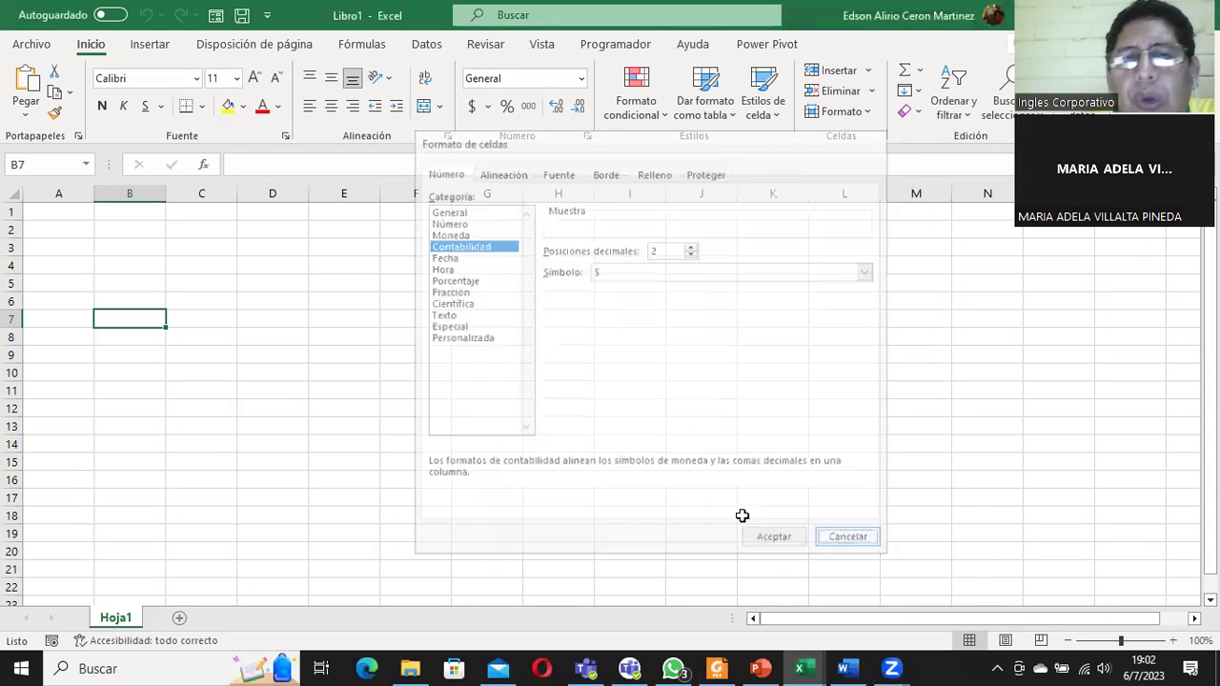
# Bring up the shortcut menu for cell D4
pyautogui.rightClick(286, 264)
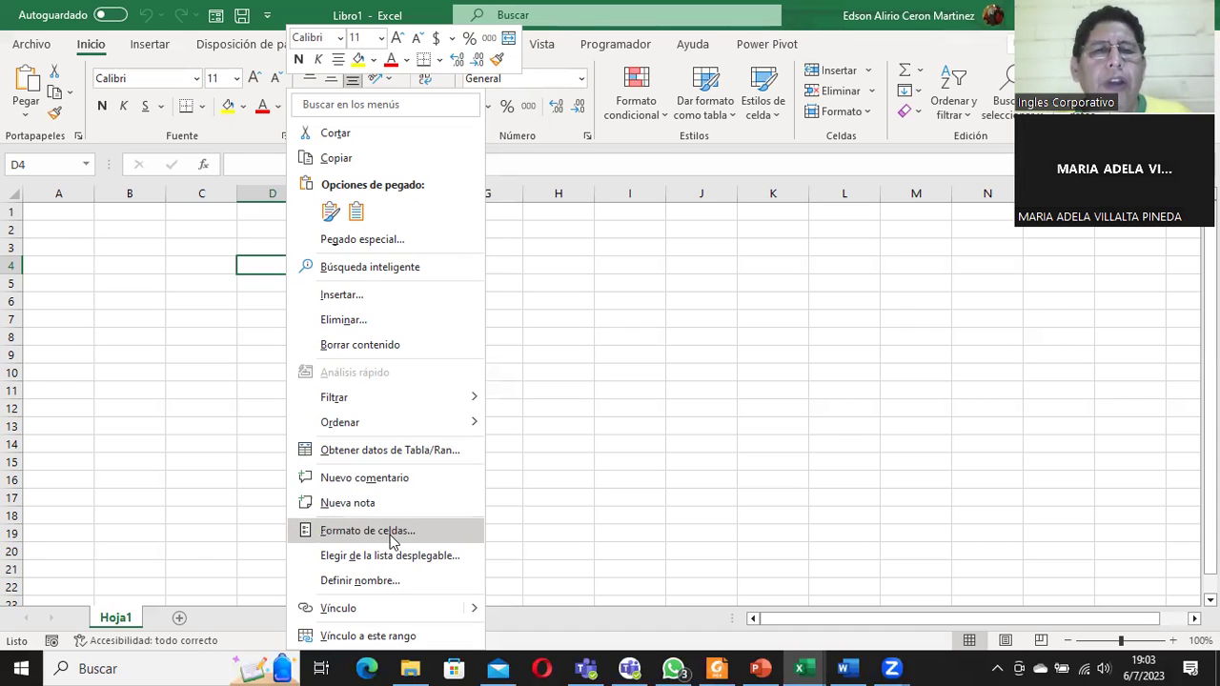
# Open Formato de celdas for D4, reposition the dialog, and cancel without changes
pyautogui.click(391, 532)
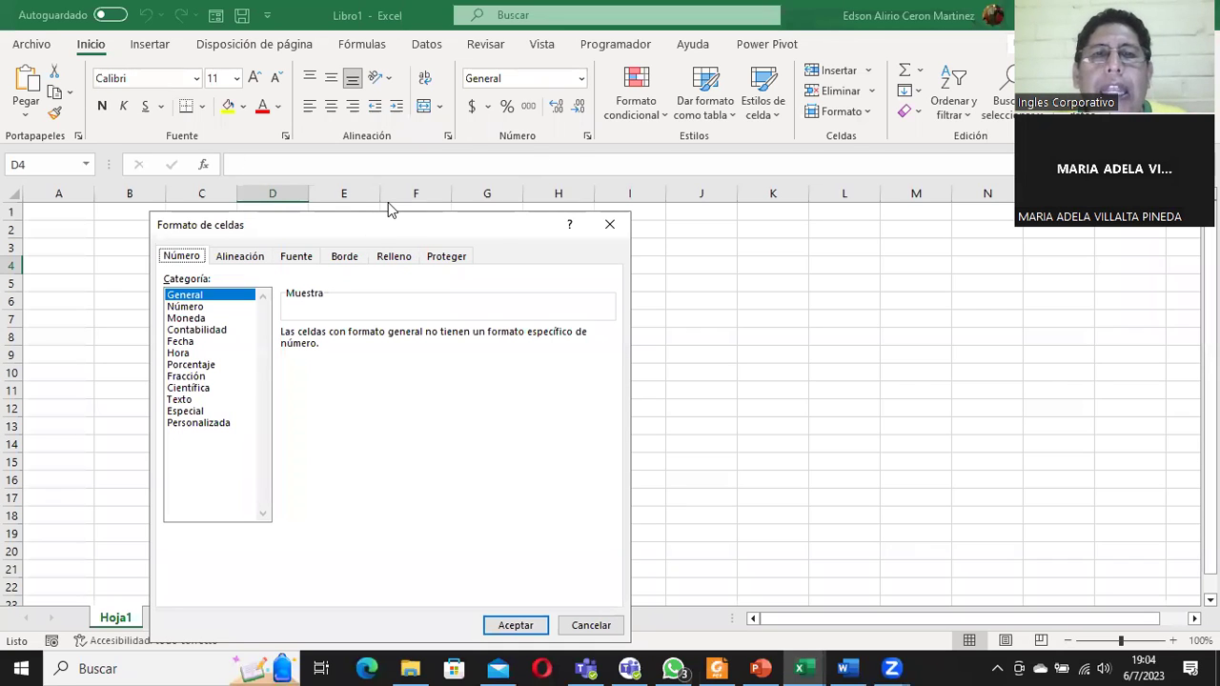
pyautogui.moveTo(388, 219); pyautogui.dragTo(498, 114)
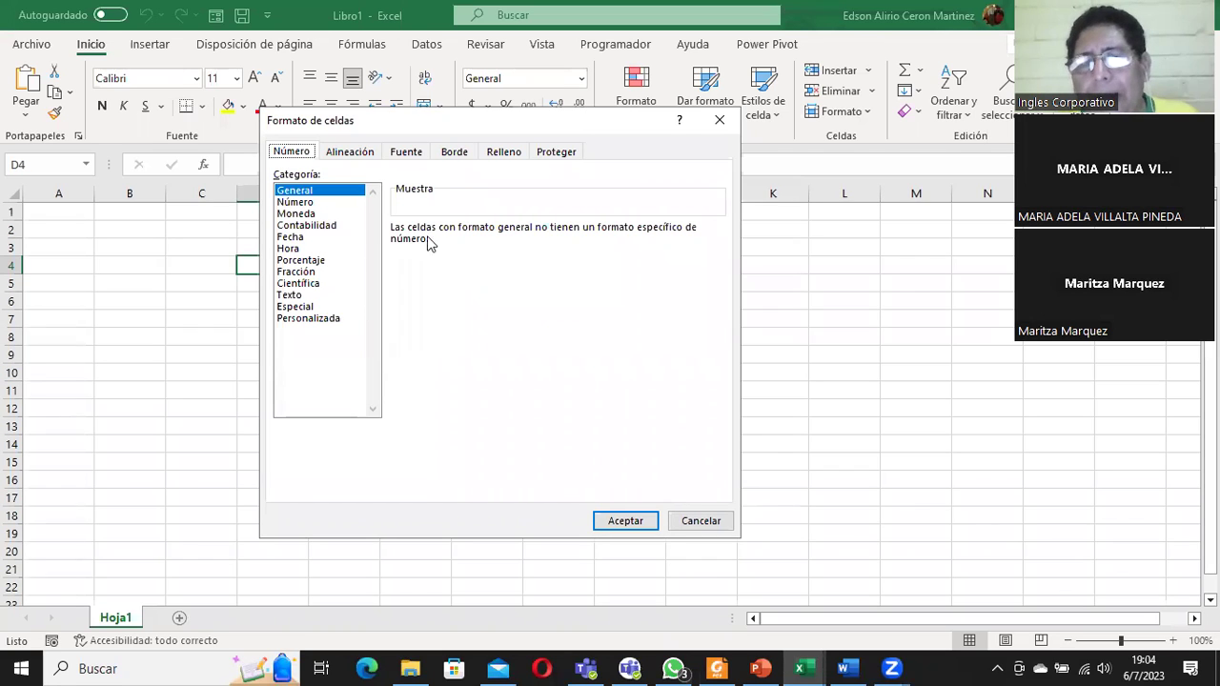
pyautogui.click(713, 523)
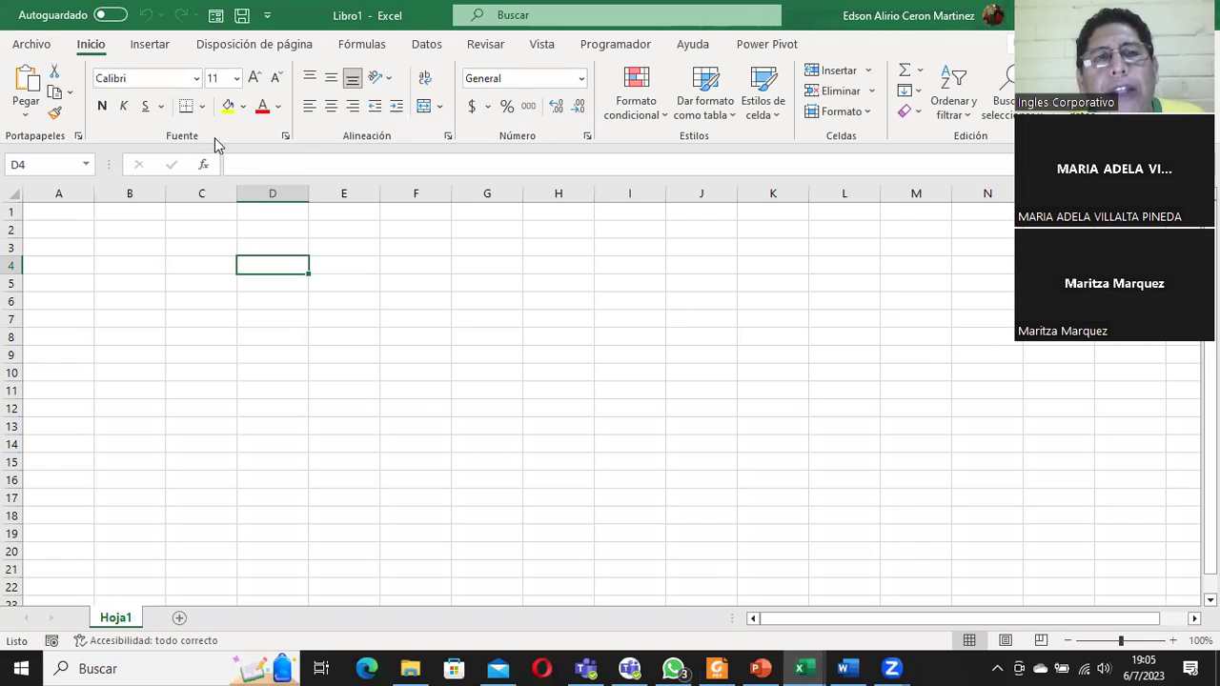
# In the font settings, preview Abadi, Abadi Extra Light, Abel and Abril Fatface in bold italic
pyautogui.click(285, 137)
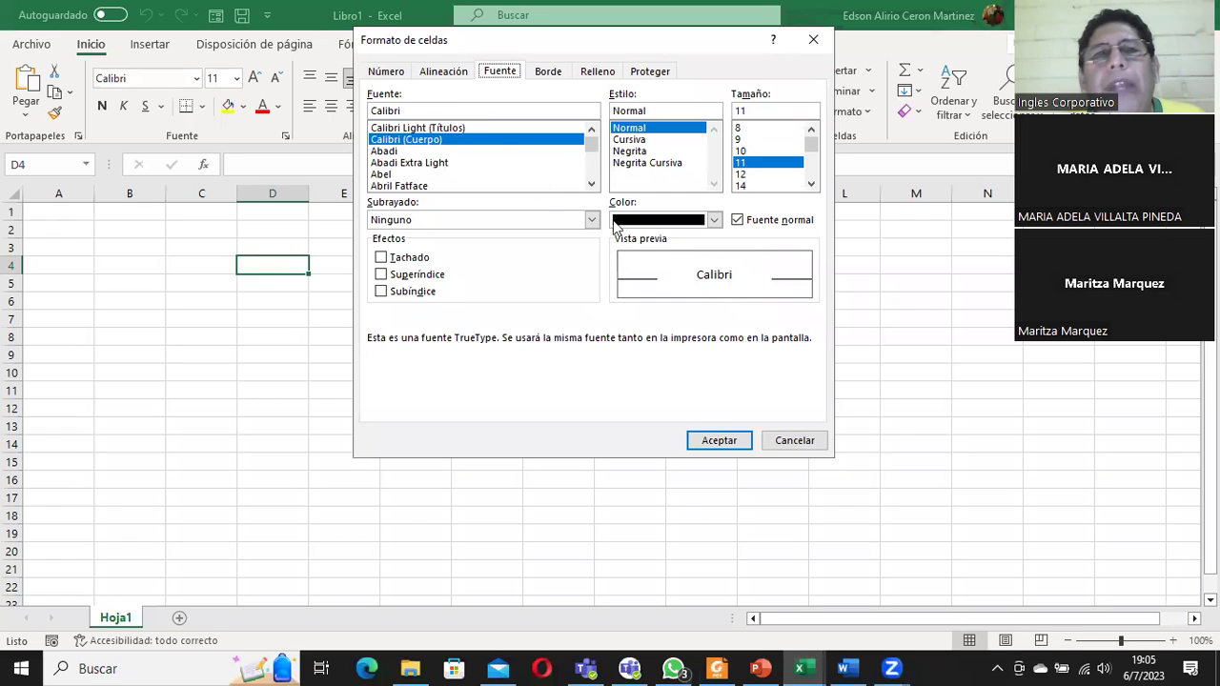
pyautogui.click(398, 152)
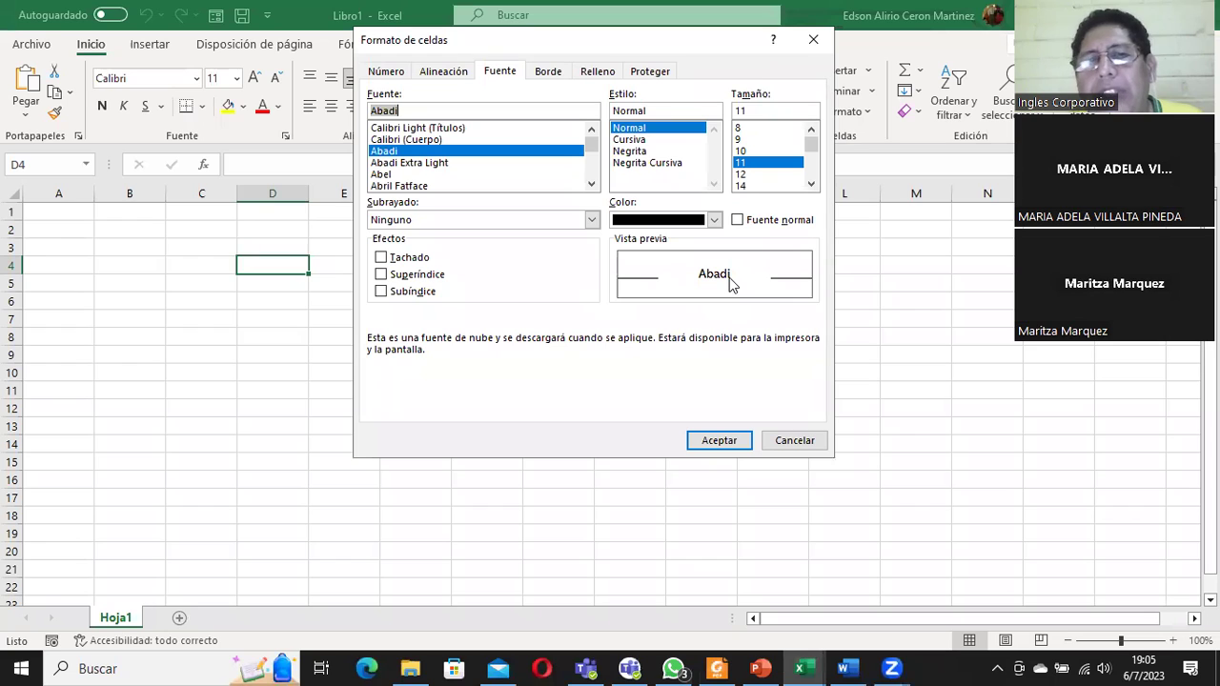
pyautogui.click(429, 164)
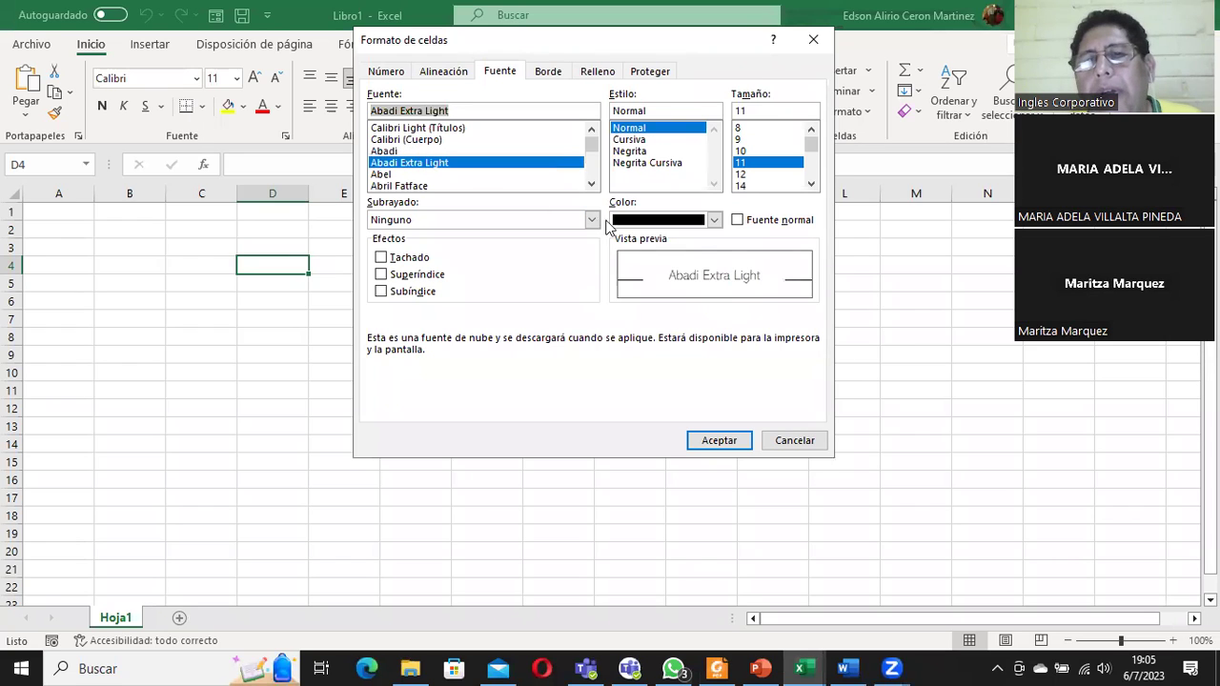
pyautogui.click(410, 174)
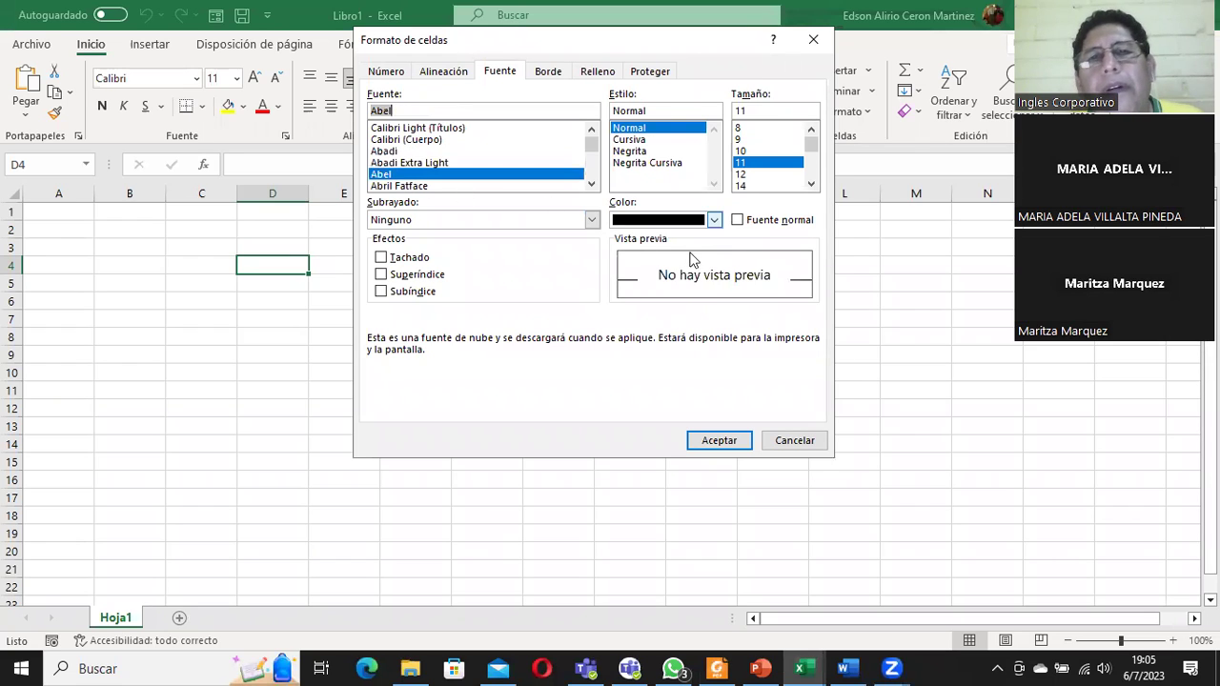
pyautogui.click(427, 186)
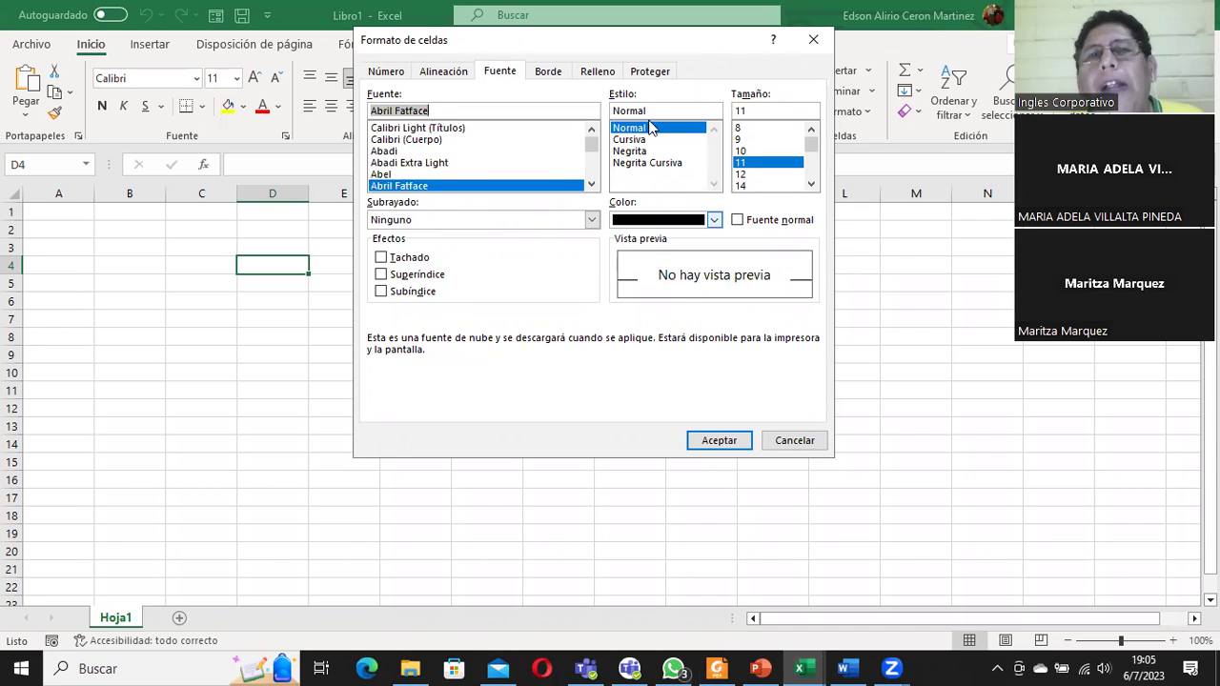
pyautogui.click(631, 140)
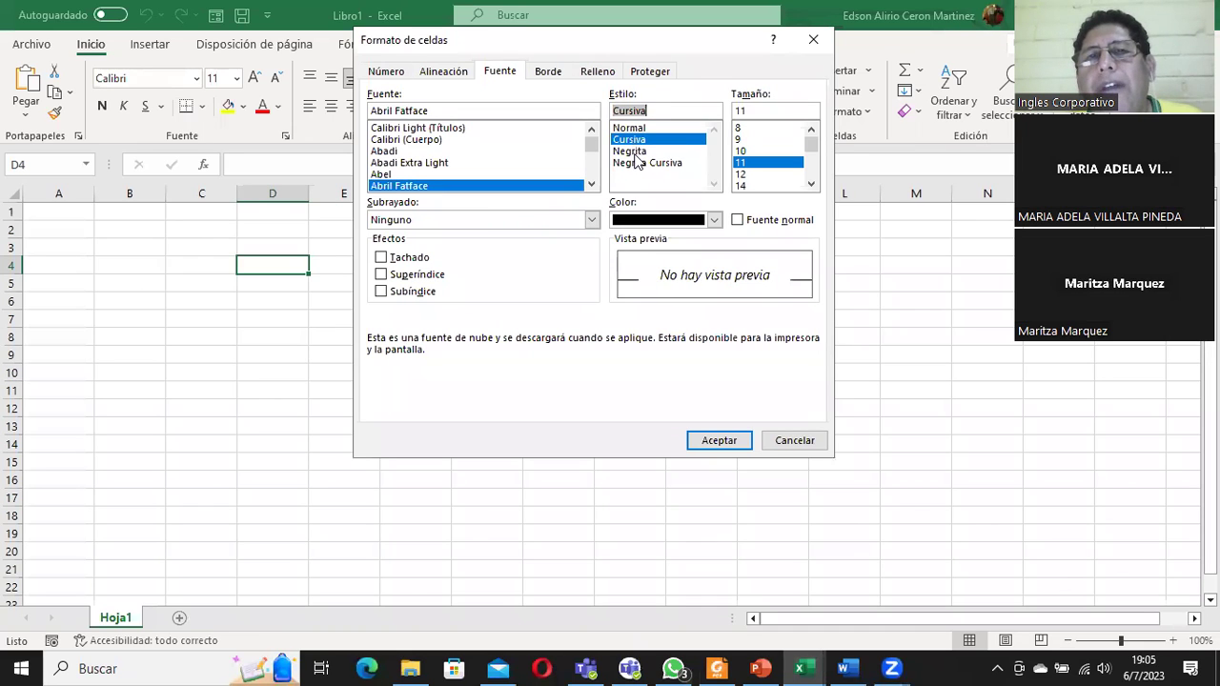
pyautogui.click(636, 151)
pyautogui.click(647, 164)
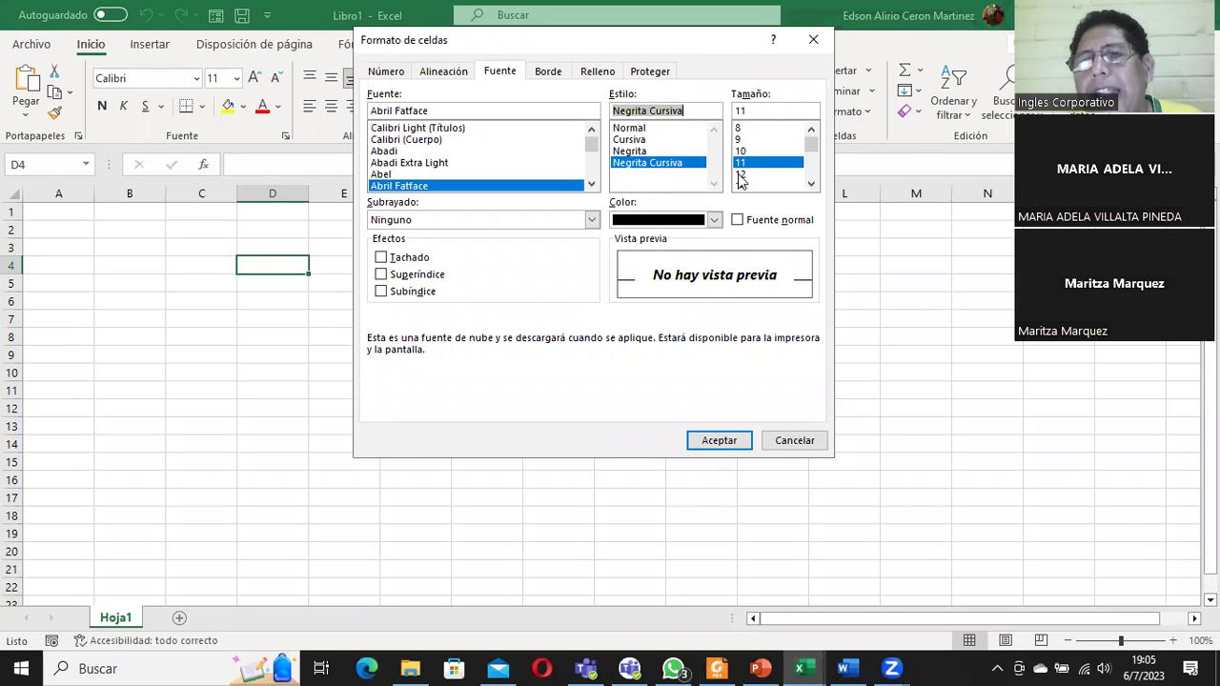
# Step the font size from 12 up to 22, then discard the font changes
pyautogui.click(741, 174)
pyautogui.click(741, 186)
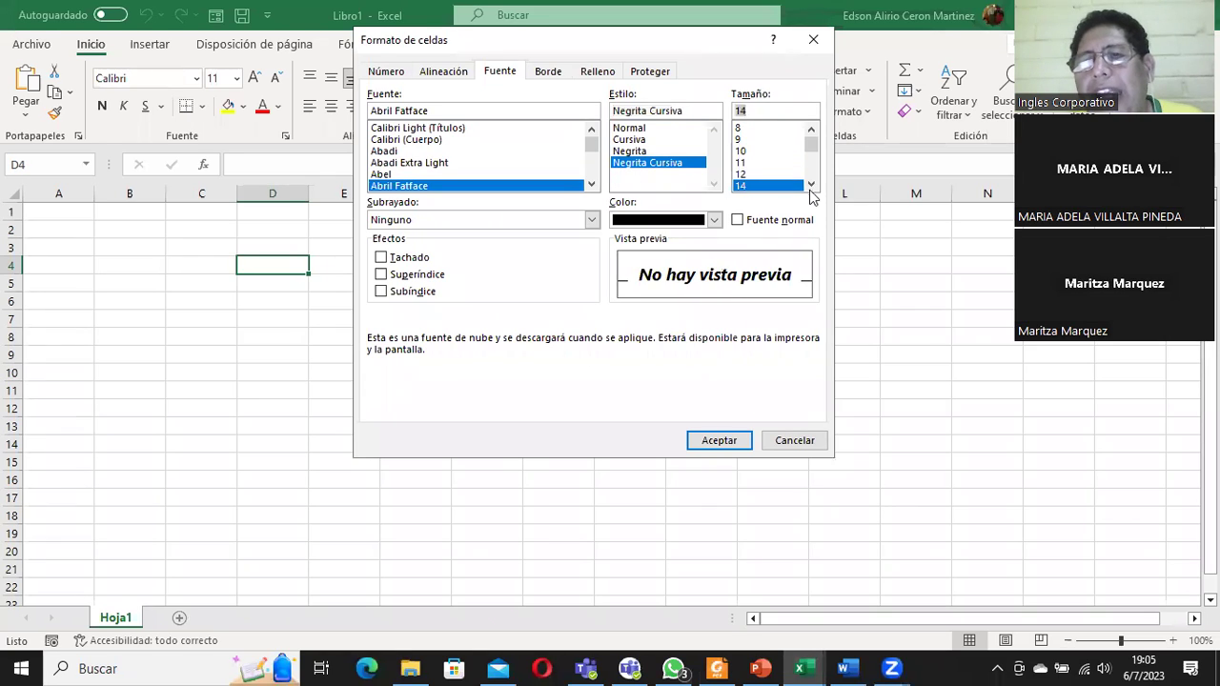
pyautogui.scroll(-2, 771, 181)
pyautogui.click(749, 150)
pyautogui.click(750, 163)
pyautogui.click(752, 175)
pyautogui.click(752, 186)
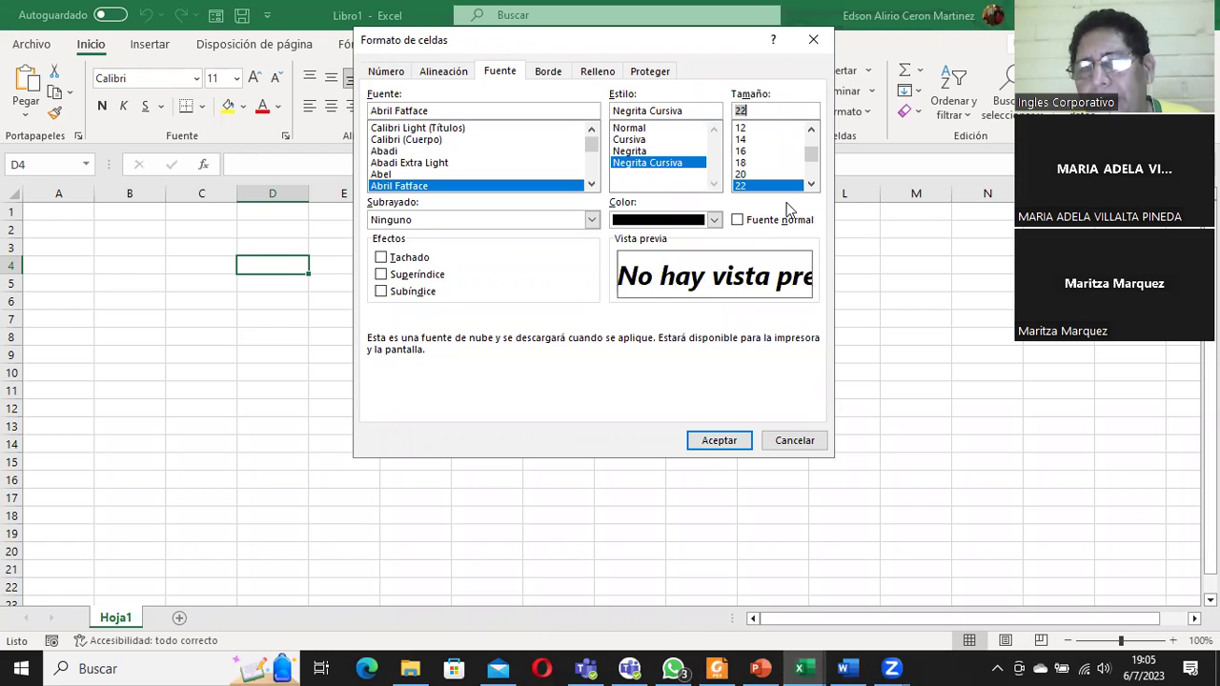
pyautogui.click(794, 440)
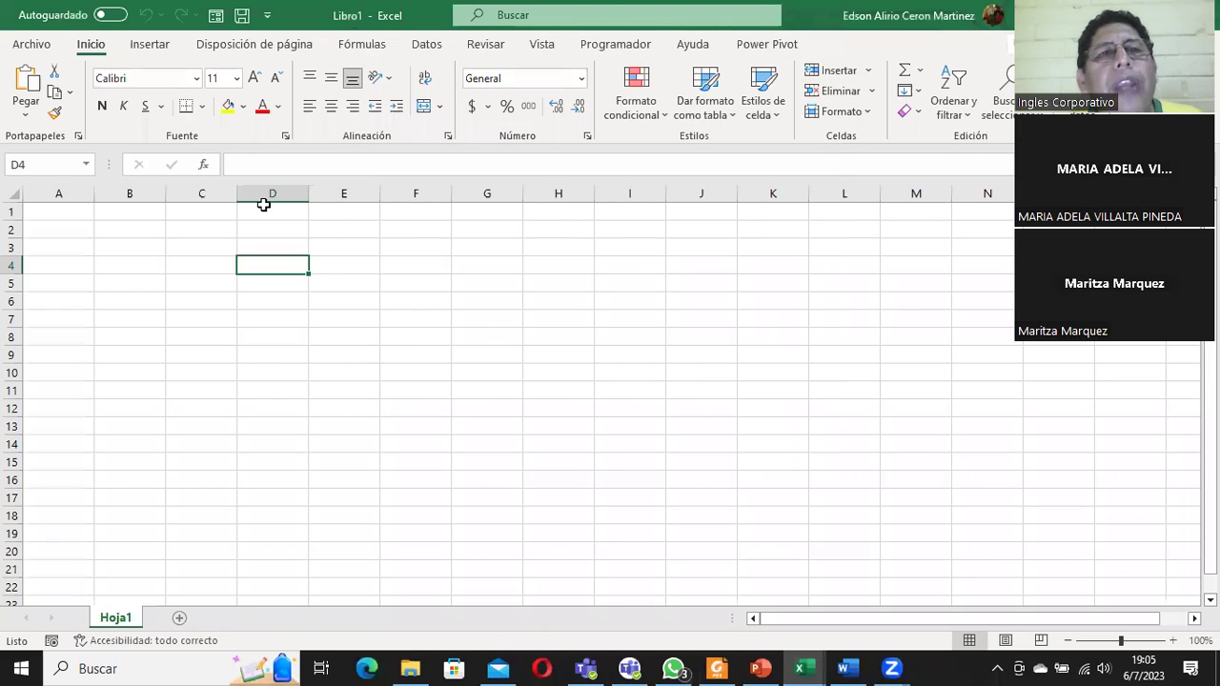
# Reopen the full cell font settings and preview Abadi Extra Light
pyautogui.click(286, 138)
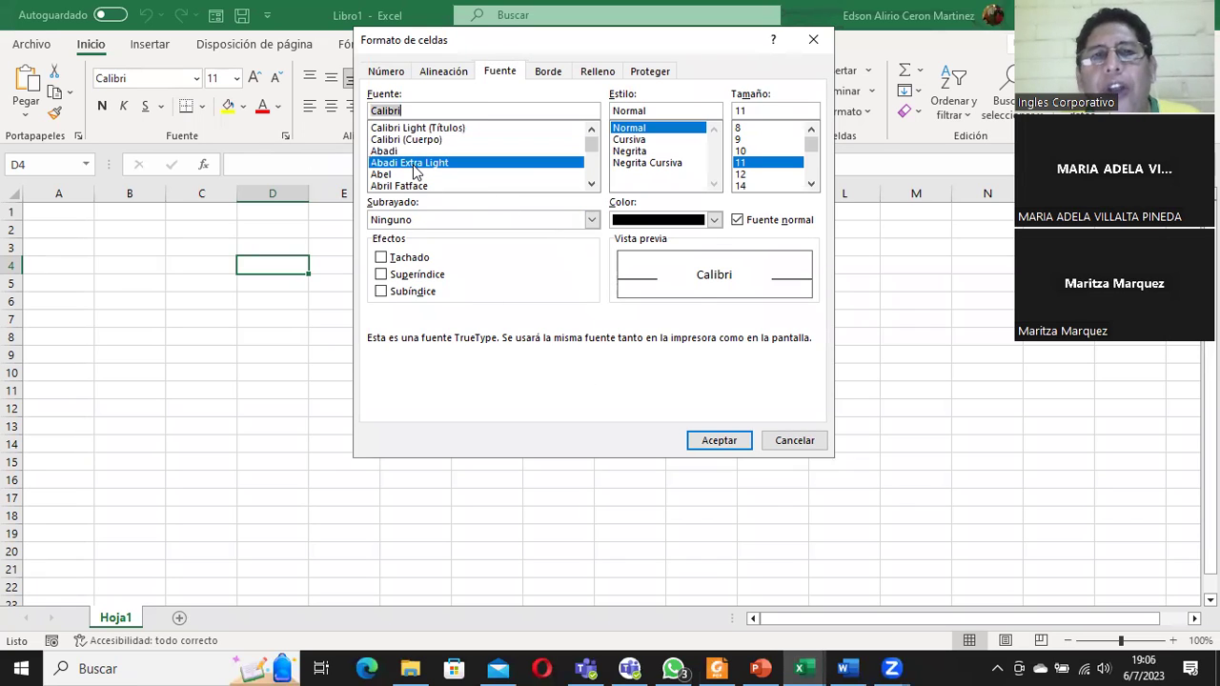
pyautogui.click(419, 163)
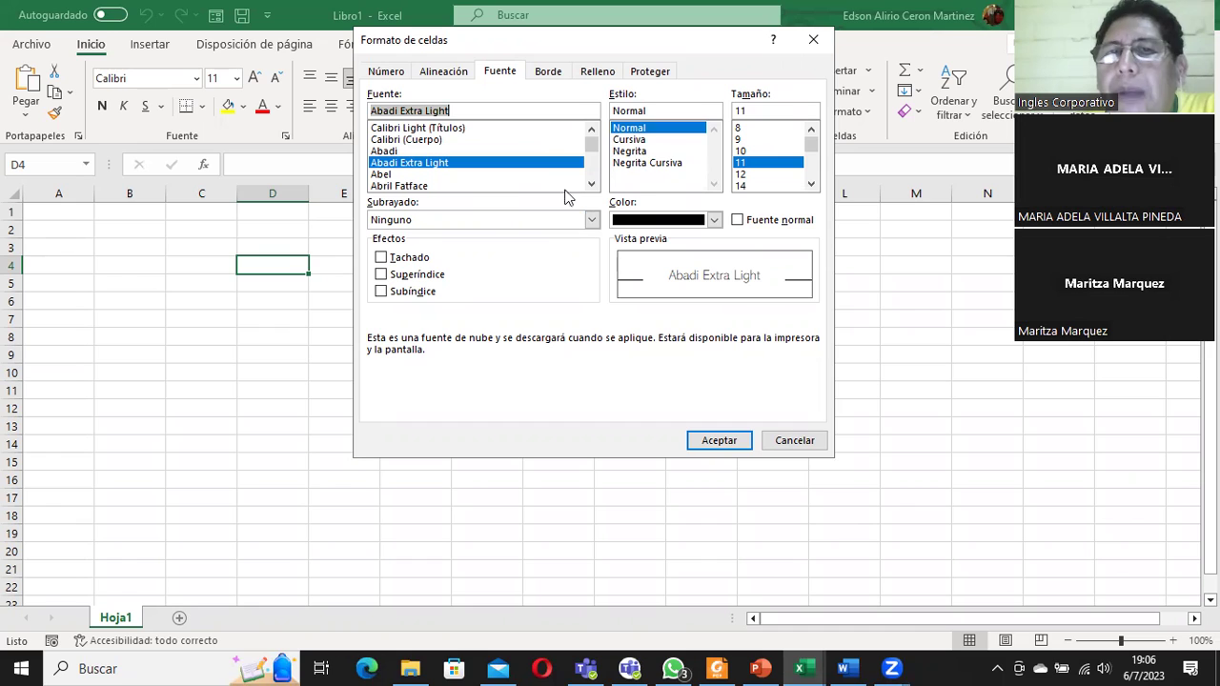
# Browse the border and font colour palettes, then close Formato de celdas without applying anything
pyautogui.click(548, 74)
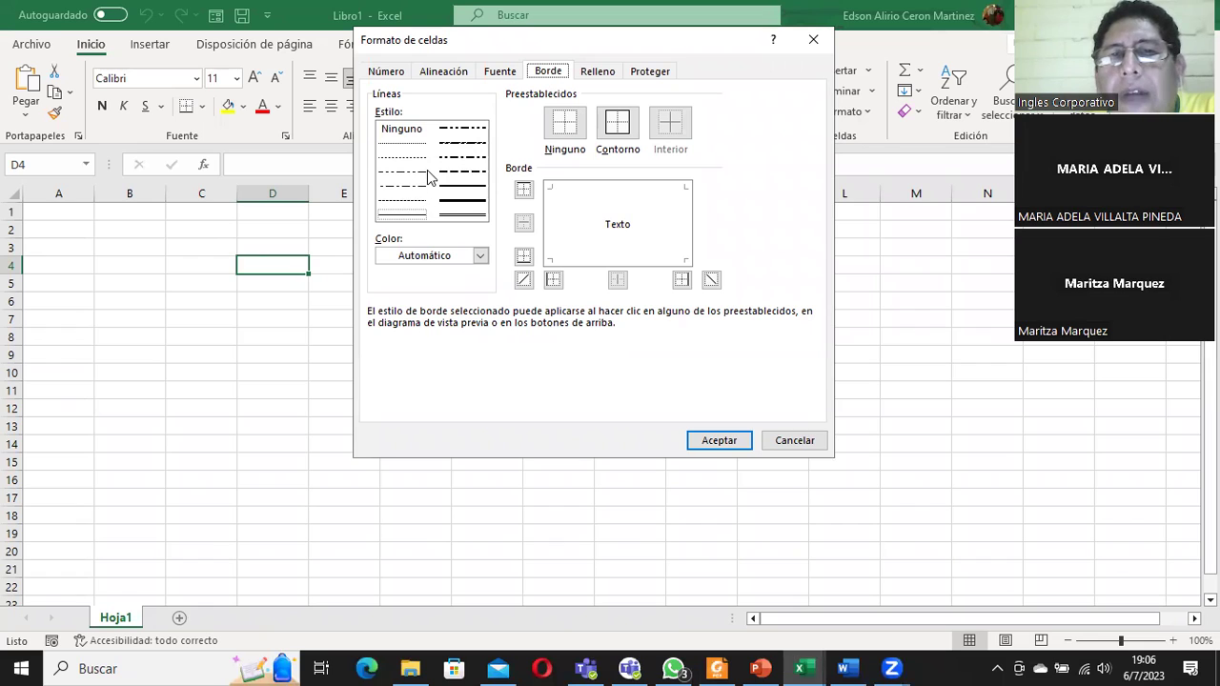
pyautogui.click(481, 255)
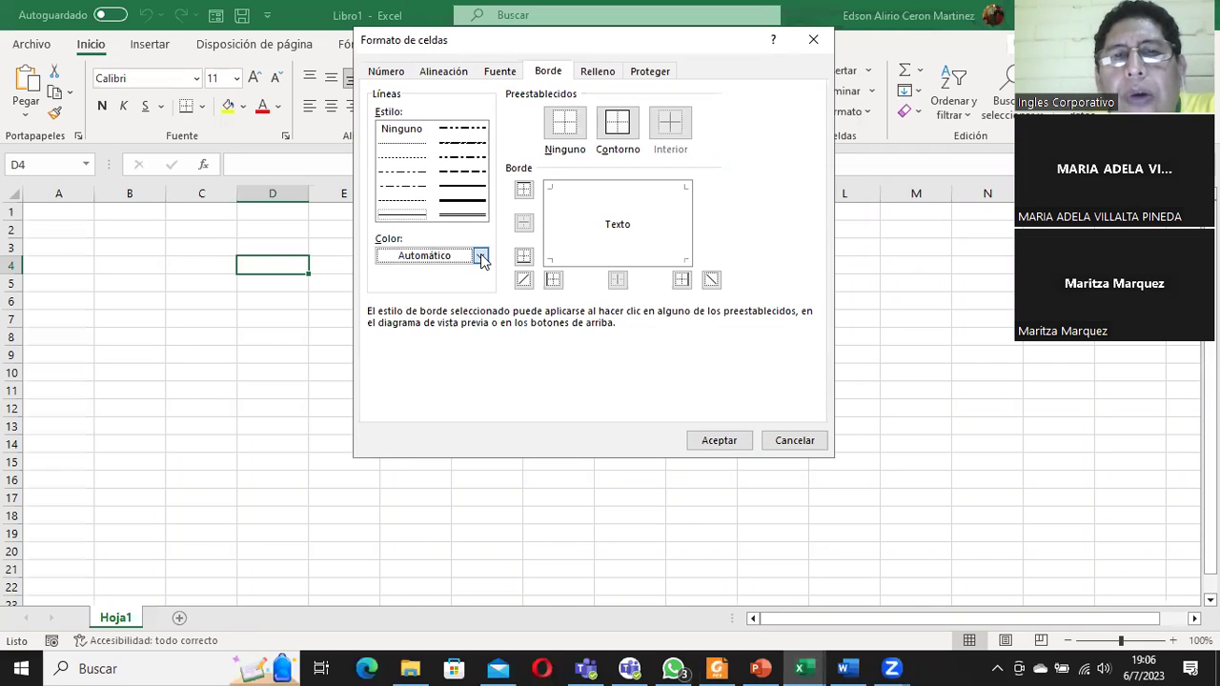
pyautogui.click(480, 255)
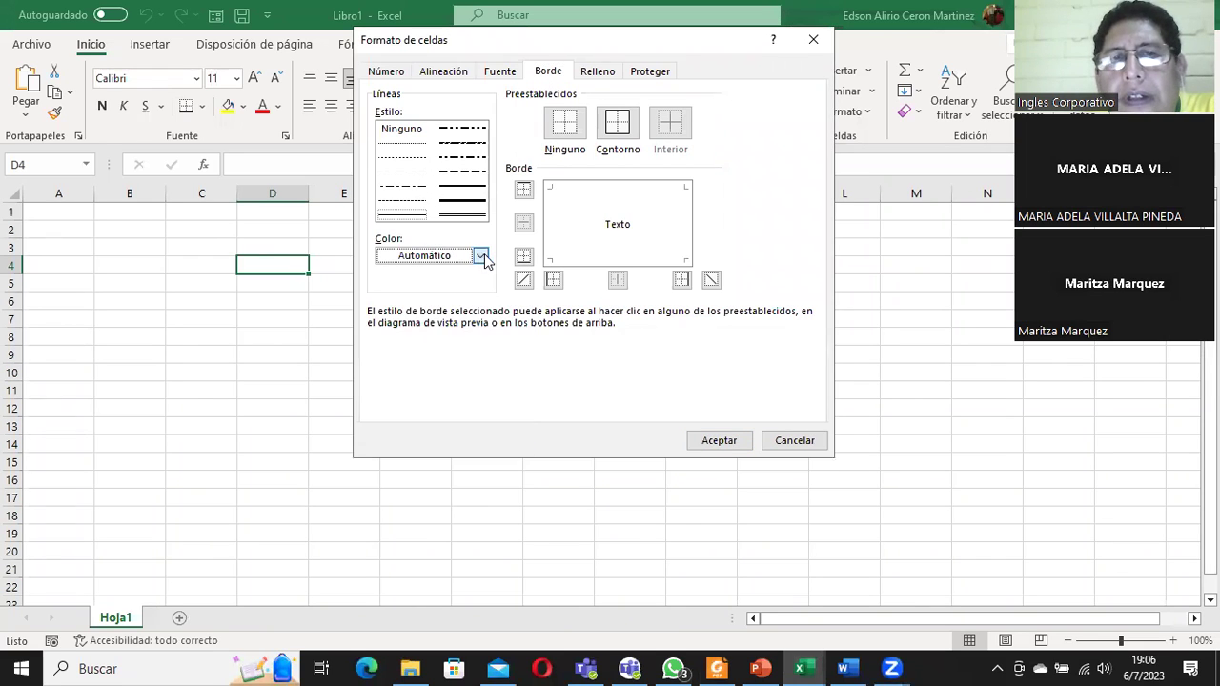
pyautogui.click(503, 73)
pyautogui.click(715, 220)
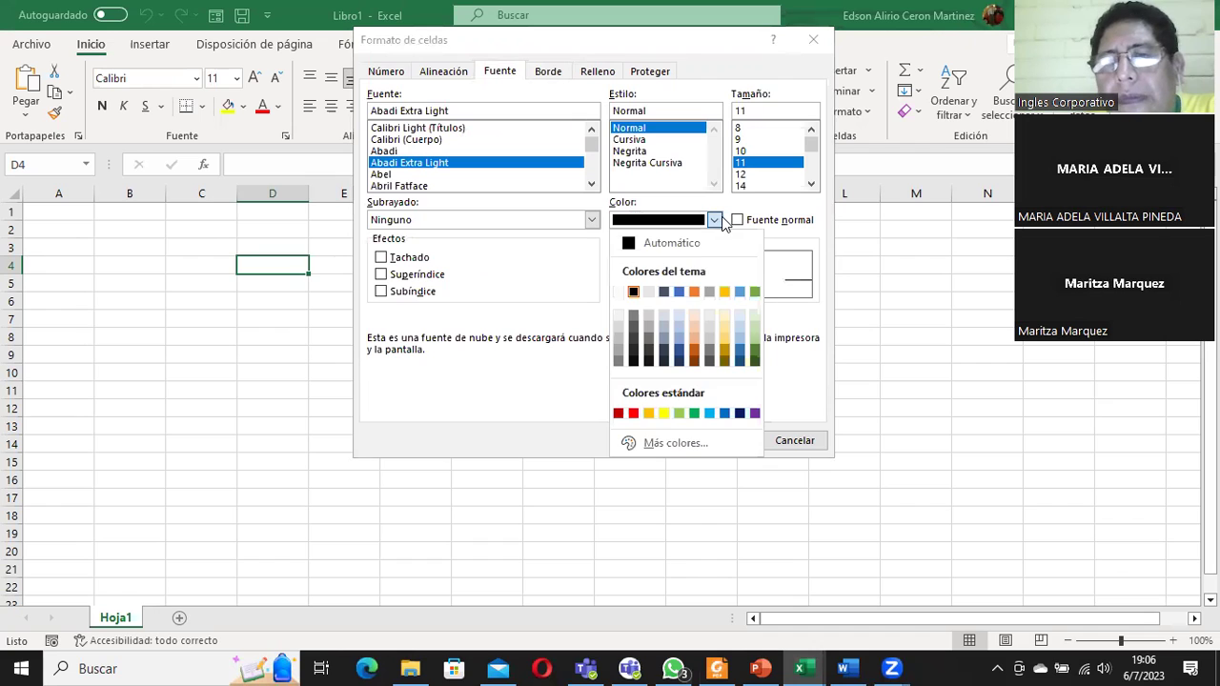
pyautogui.click(724, 222)
pyautogui.click(811, 441)
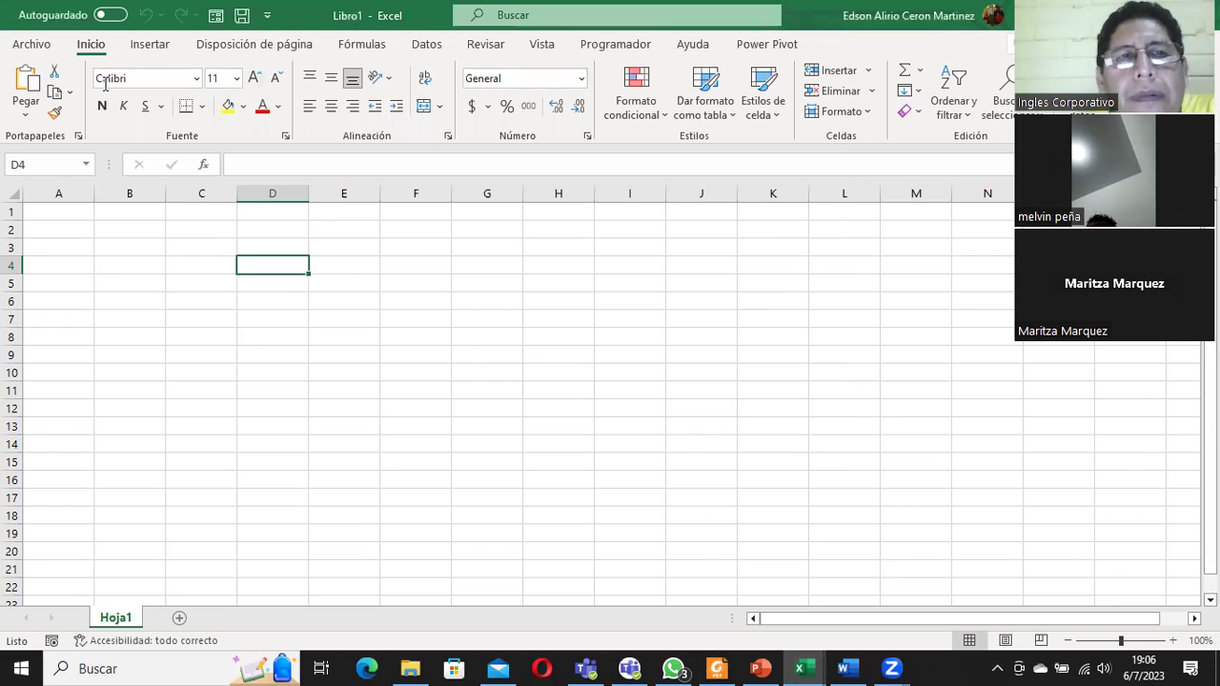
# Apply the Aharoni font to cell D4, keeping the size at 11
pyautogui.click(195, 80)
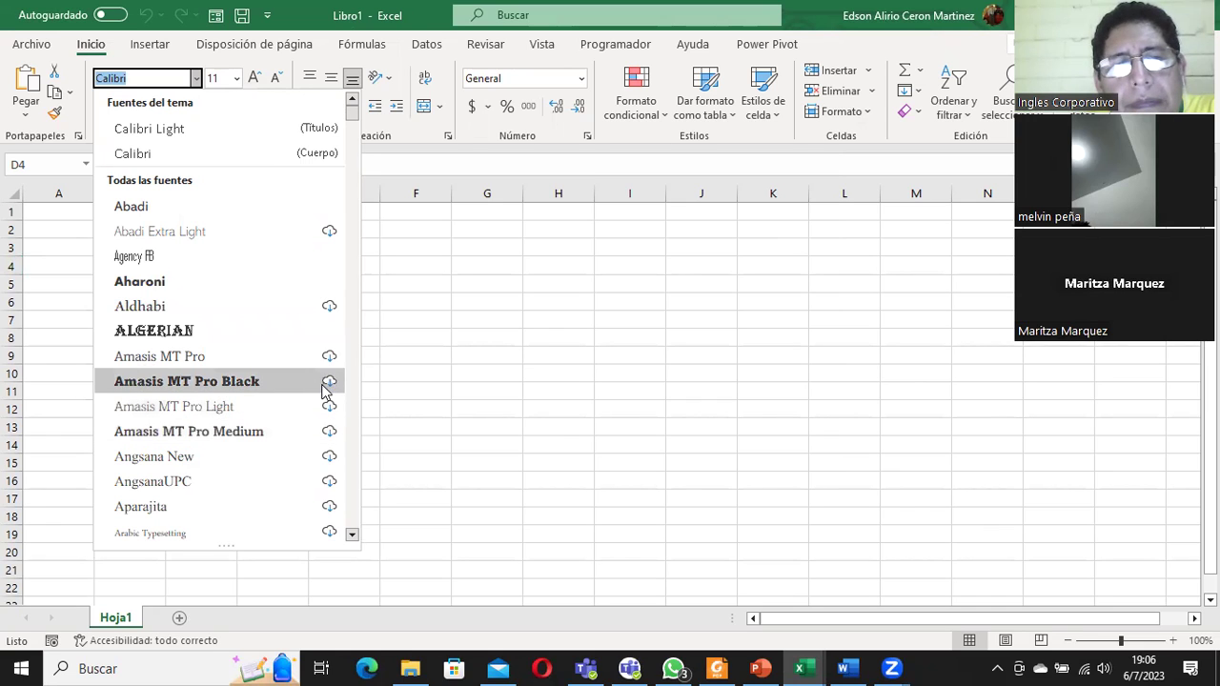
pyautogui.click(168, 280)
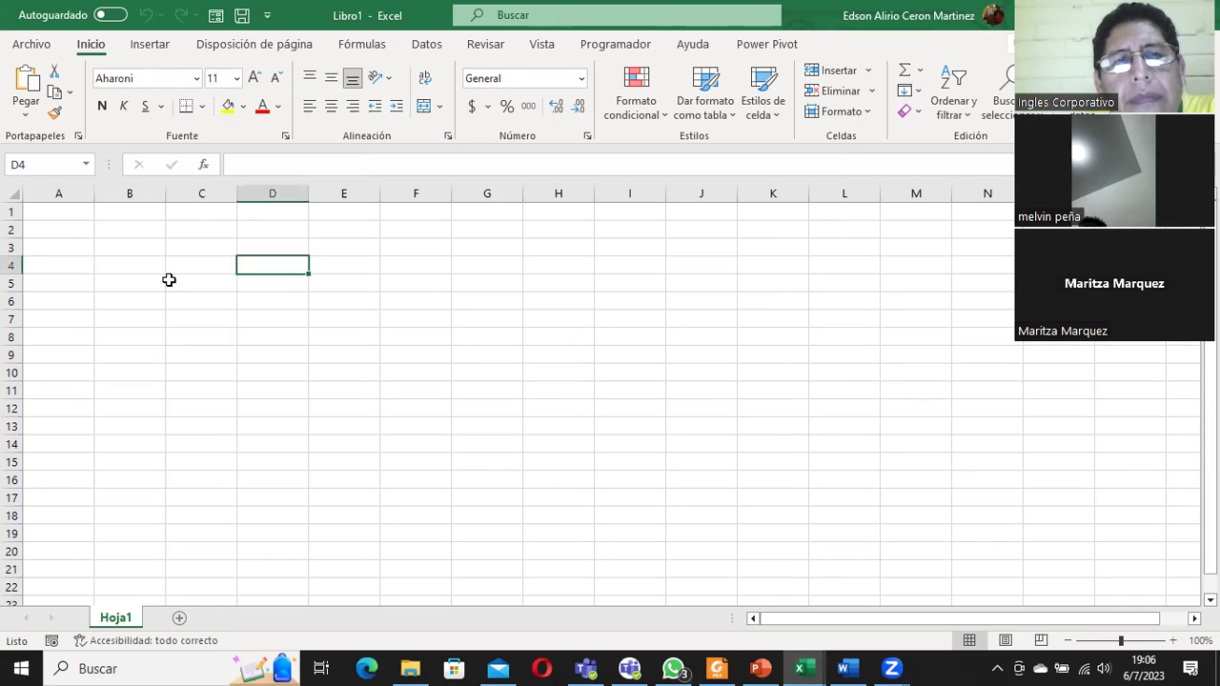
pyautogui.click(236, 80)
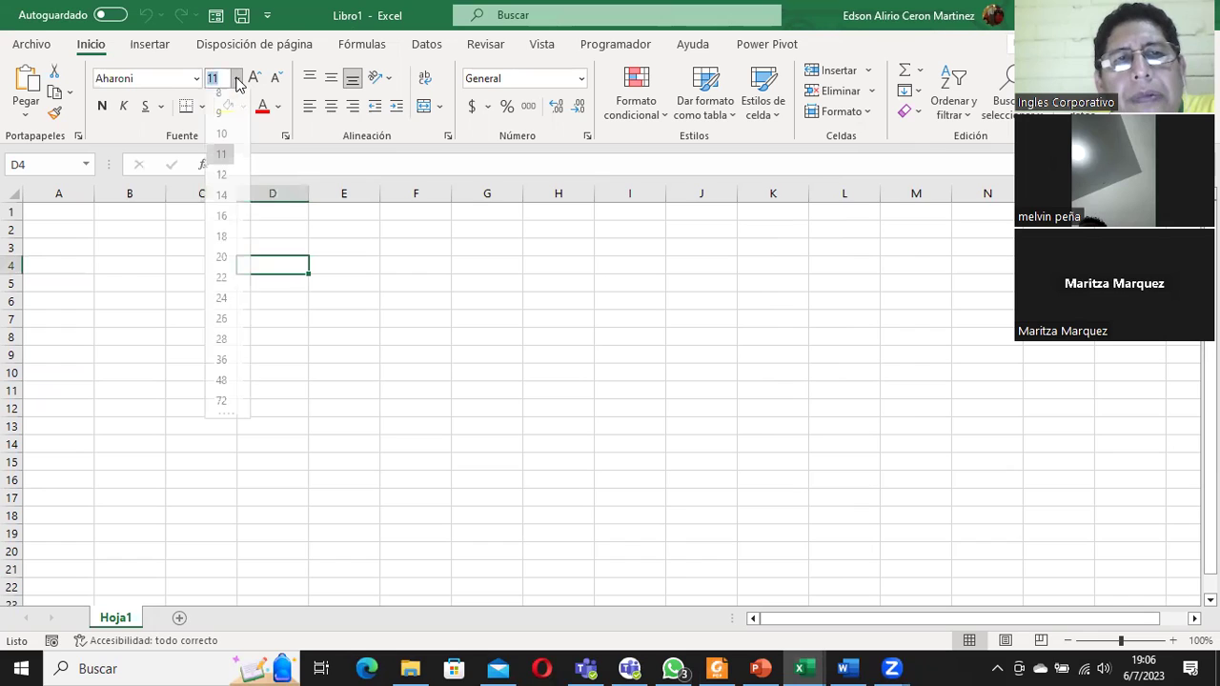
pyautogui.click(238, 82)
pyautogui.click(197, 80)
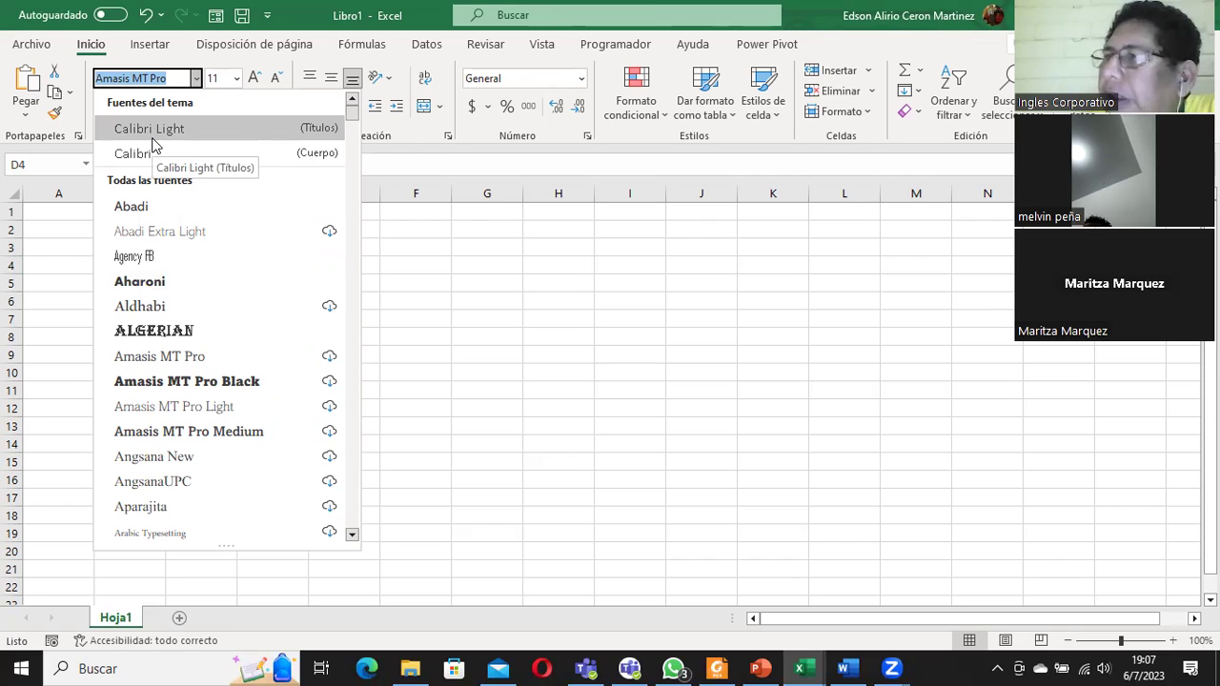
pyautogui.click(229, 81)
pyautogui.click(236, 80)
pyautogui.click(236, 85)
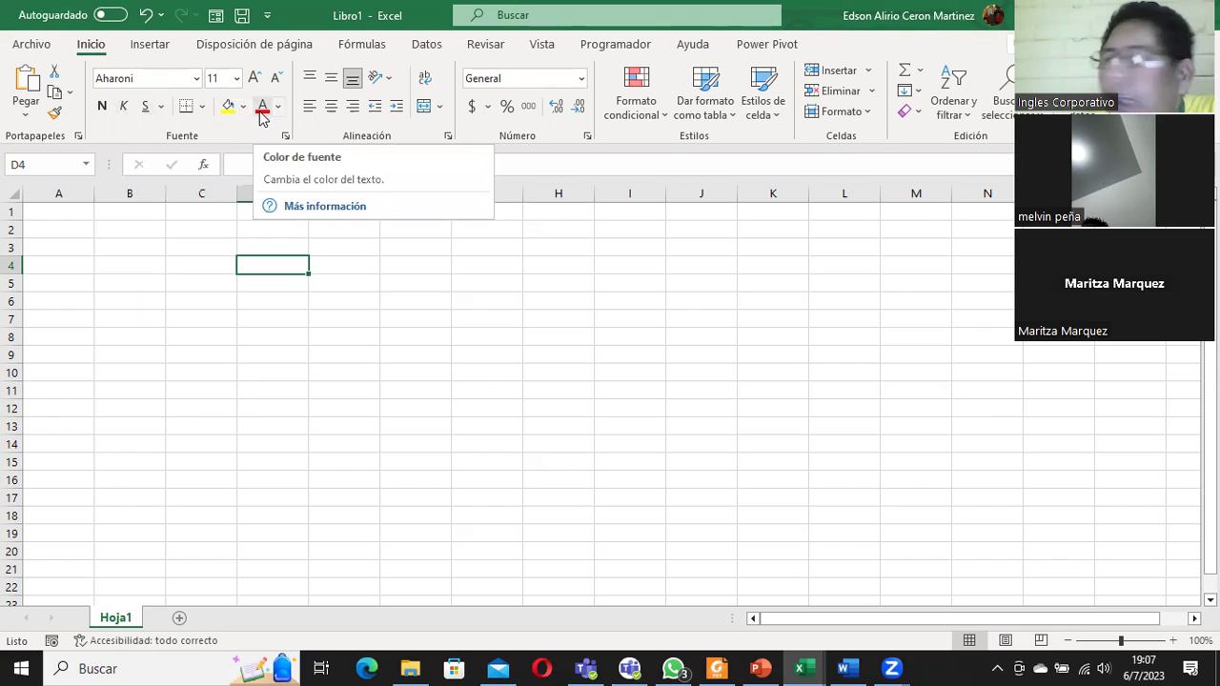
pyautogui.click(203, 107)
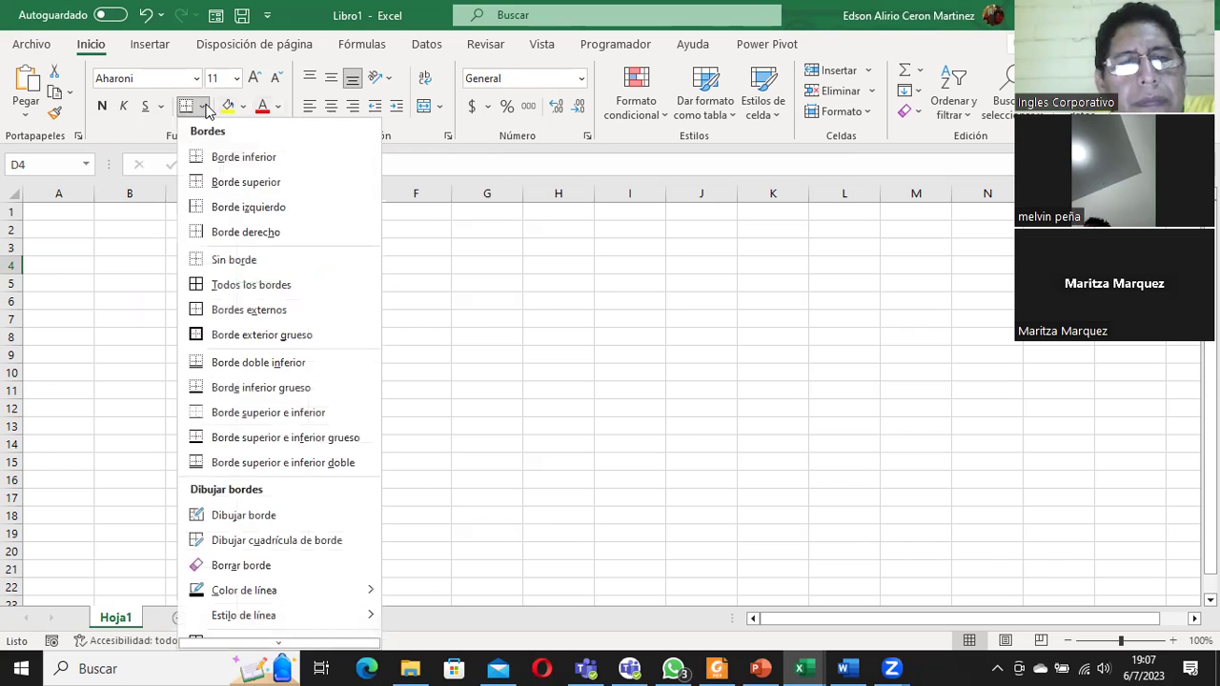
pyautogui.scroll(-1, 251, 318)
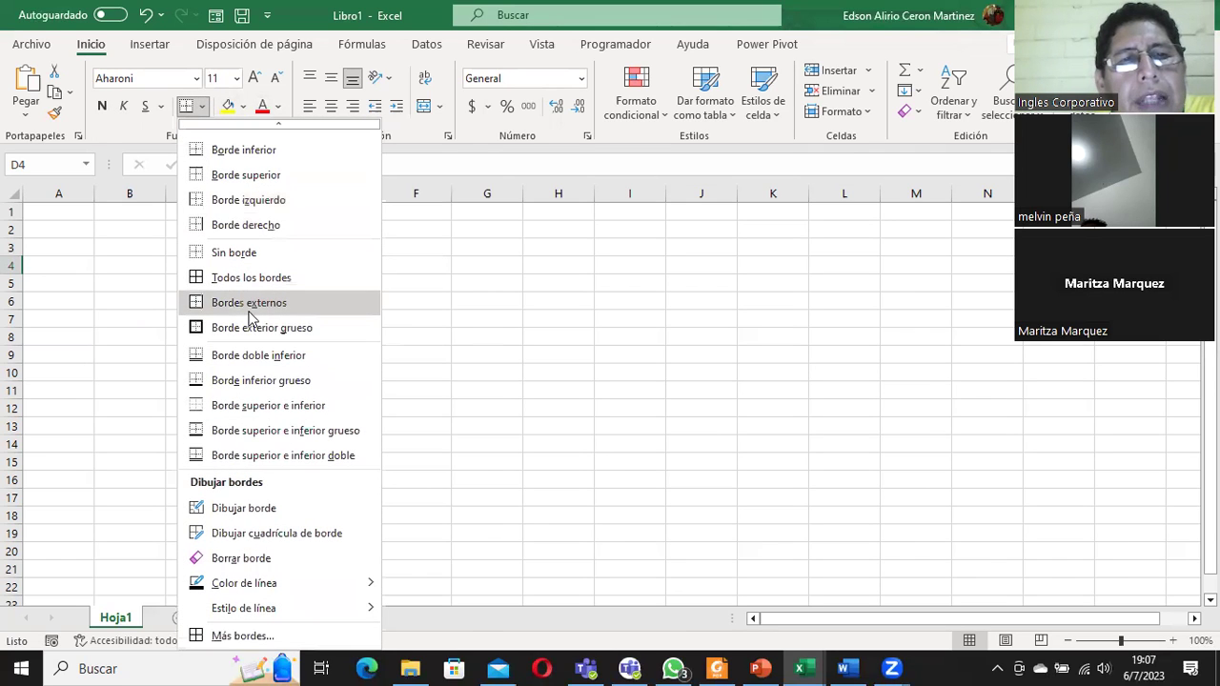
pyautogui.click(240, 636)
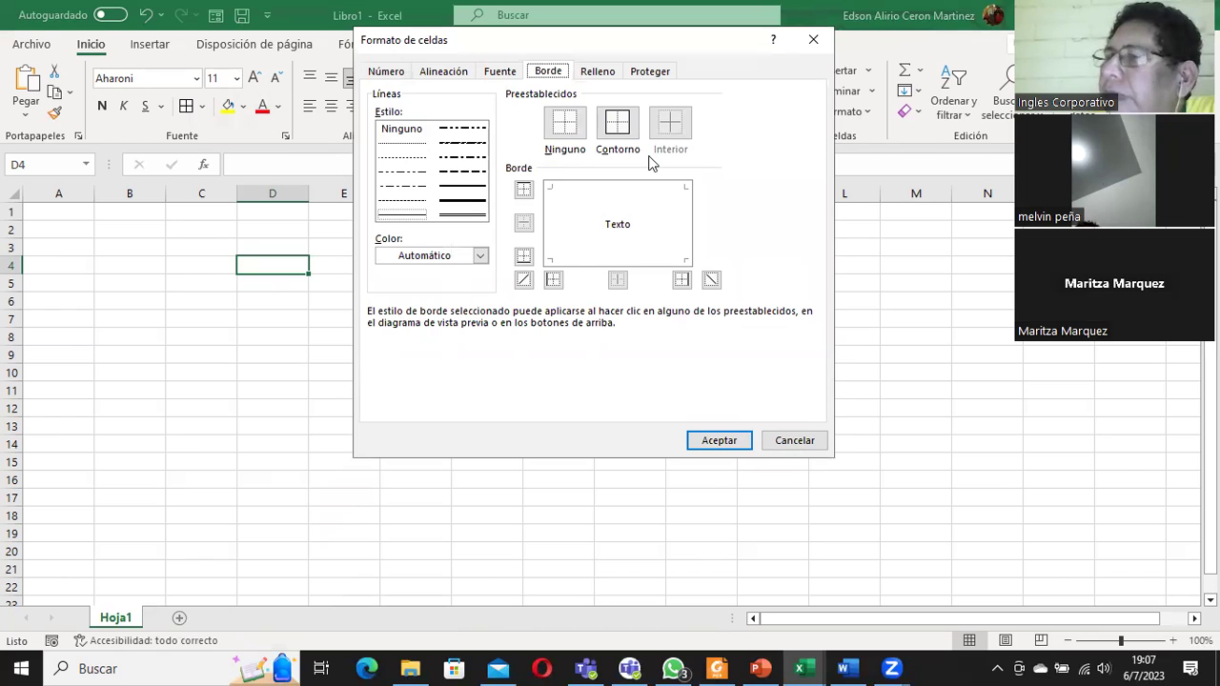
pyautogui.click(798, 443)
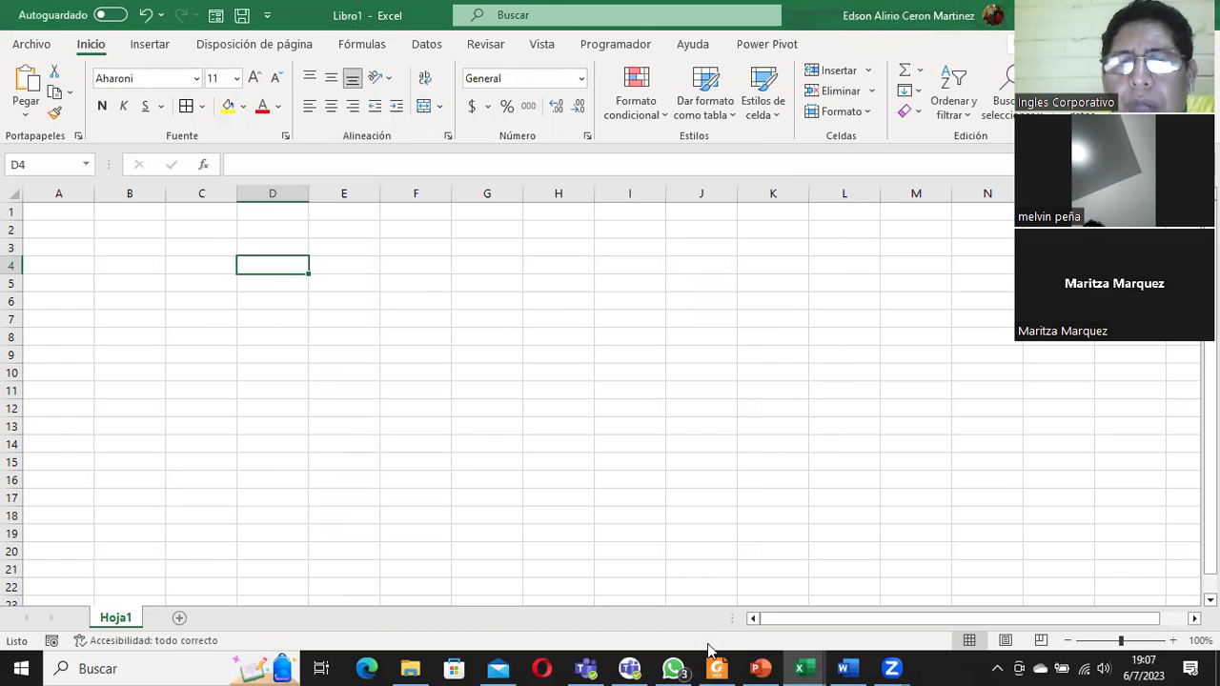
pyautogui.click(760, 668)
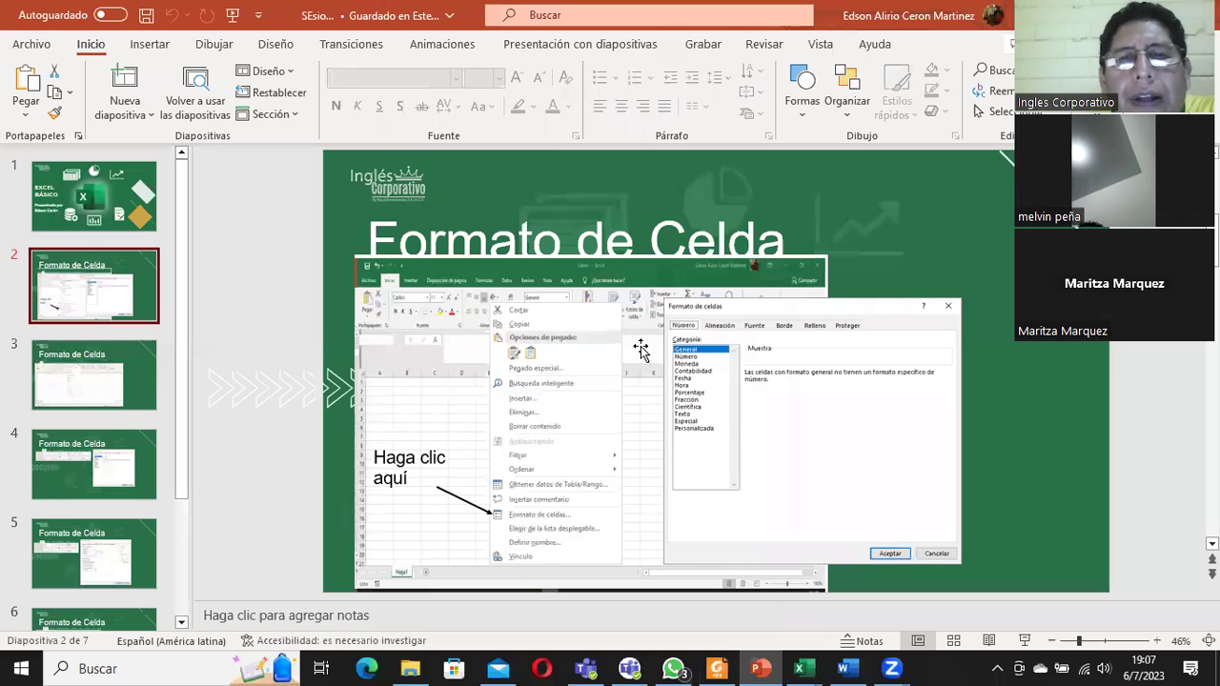
pyautogui.click(49, 376)
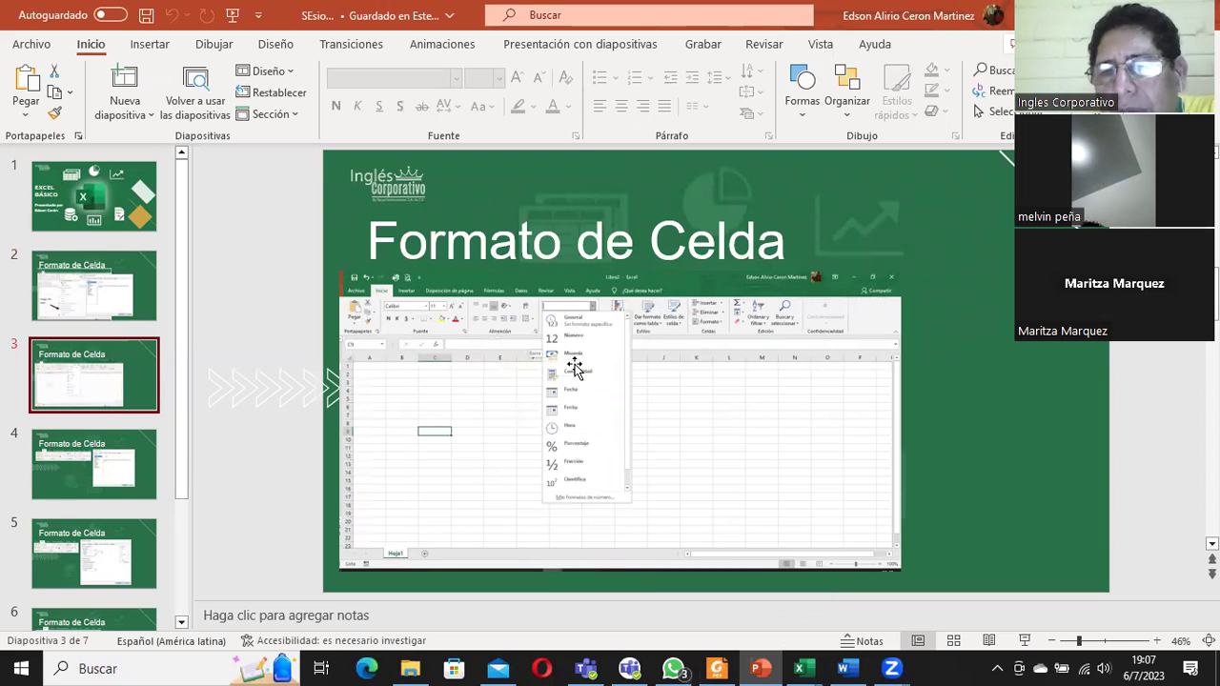
pyautogui.moveTo(801, 668)
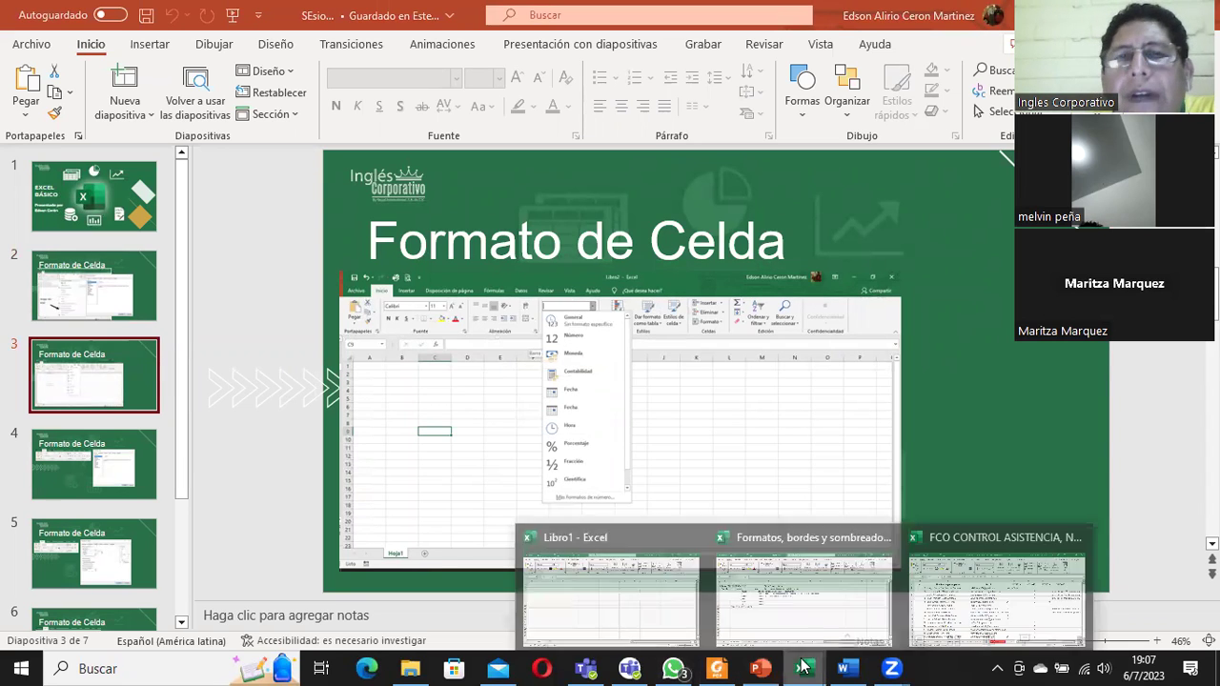
pyautogui.click(610, 583)
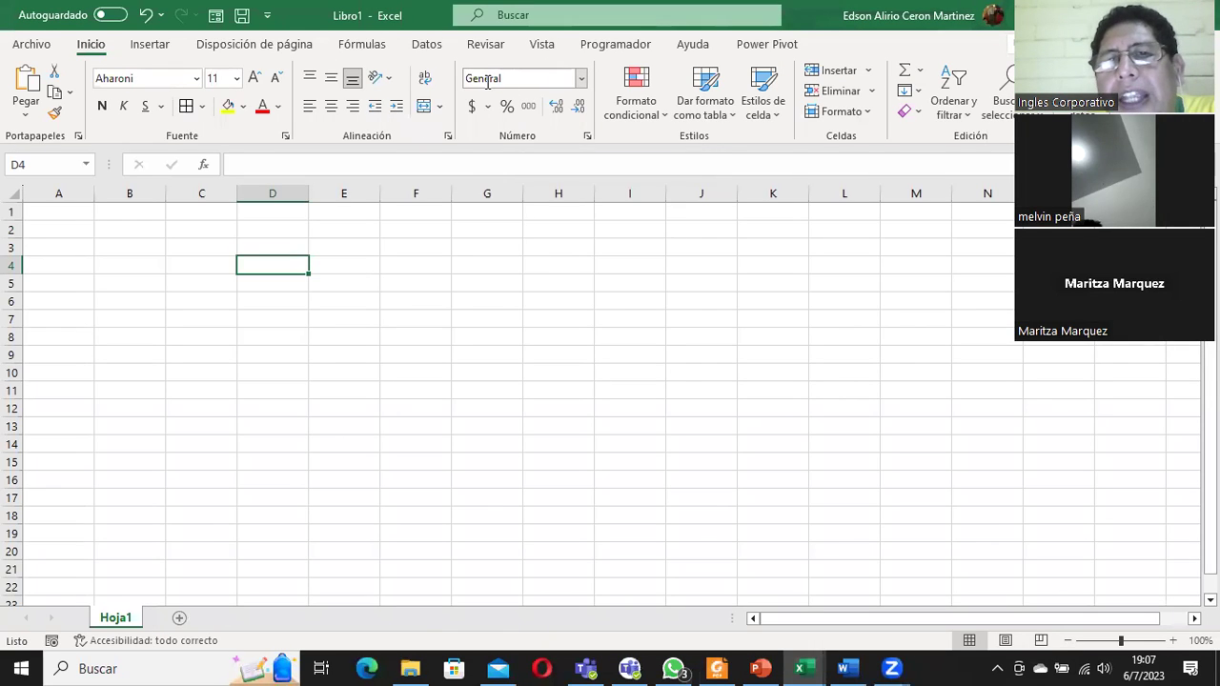
pyautogui.click(579, 80)
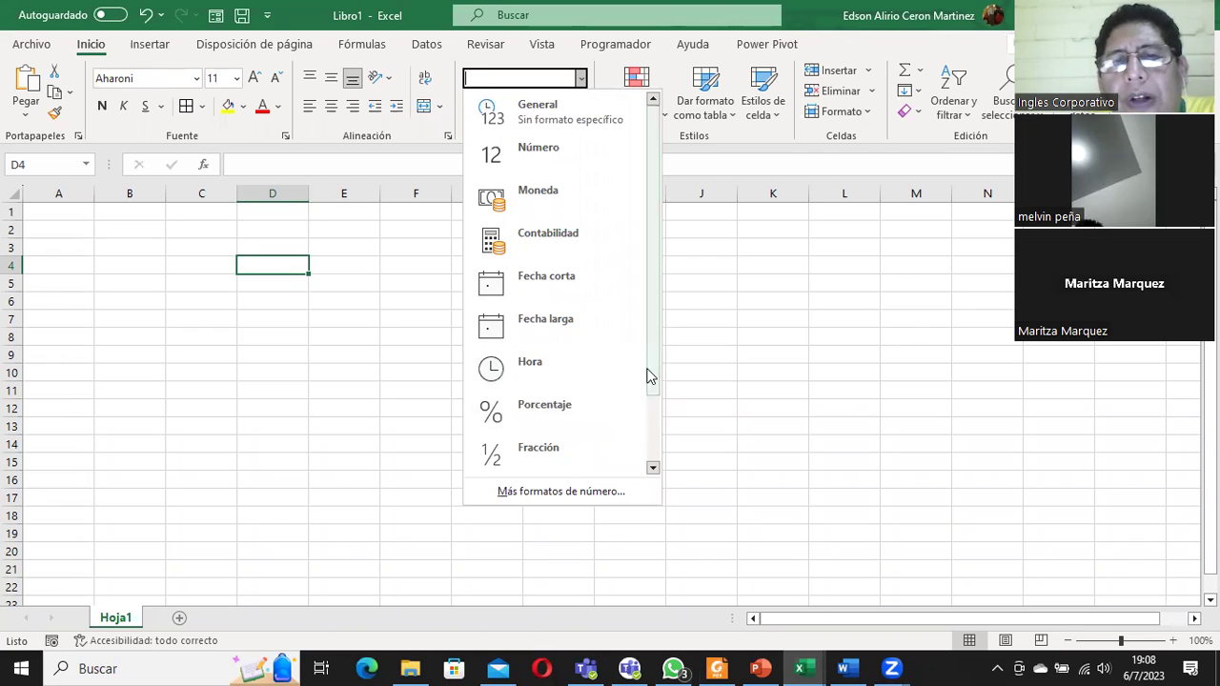
pyautogui.moveTo(654, 387); pyautogui.dragTo(661, 466)
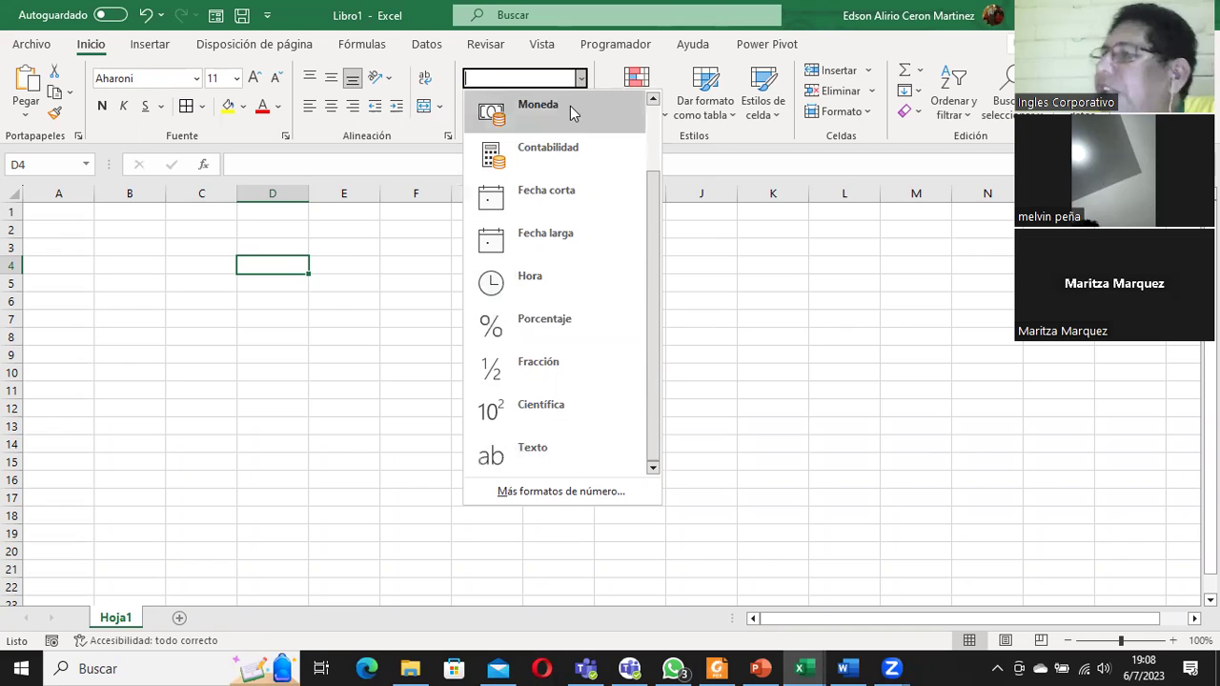
pyautogui.click(717, 253)
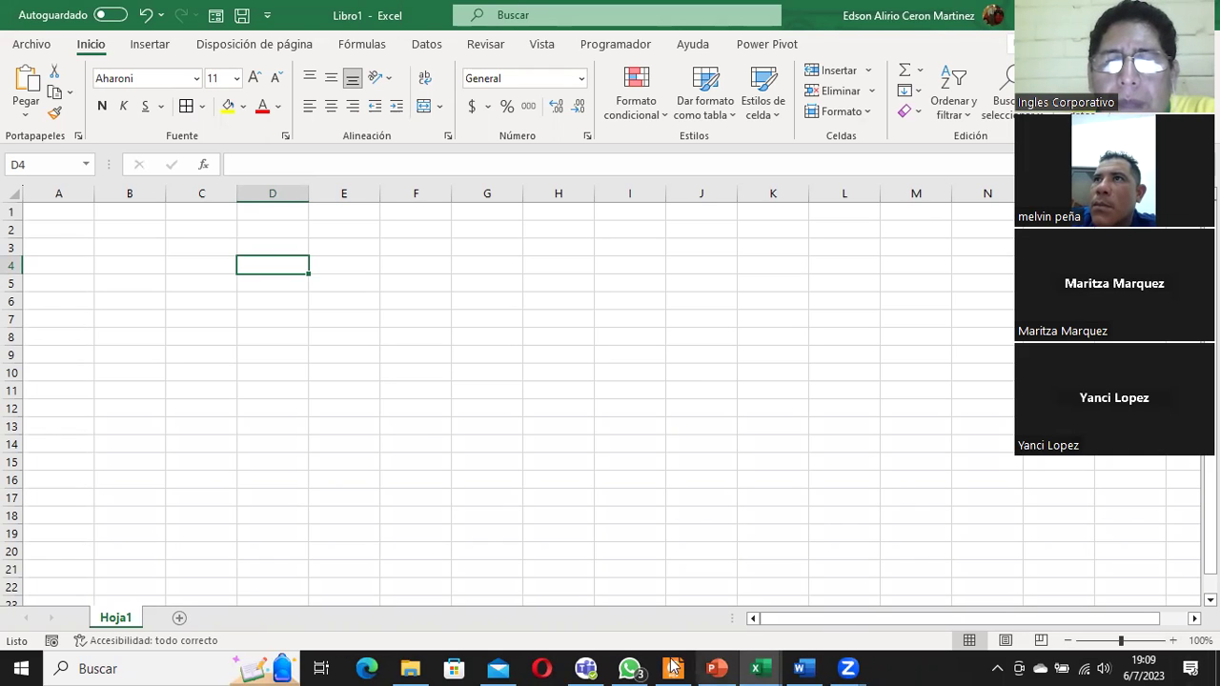
# Switch to the Formatos, bordes y sombreados workbook and select the title range A2:C2
pyautogui.click(765, 666)
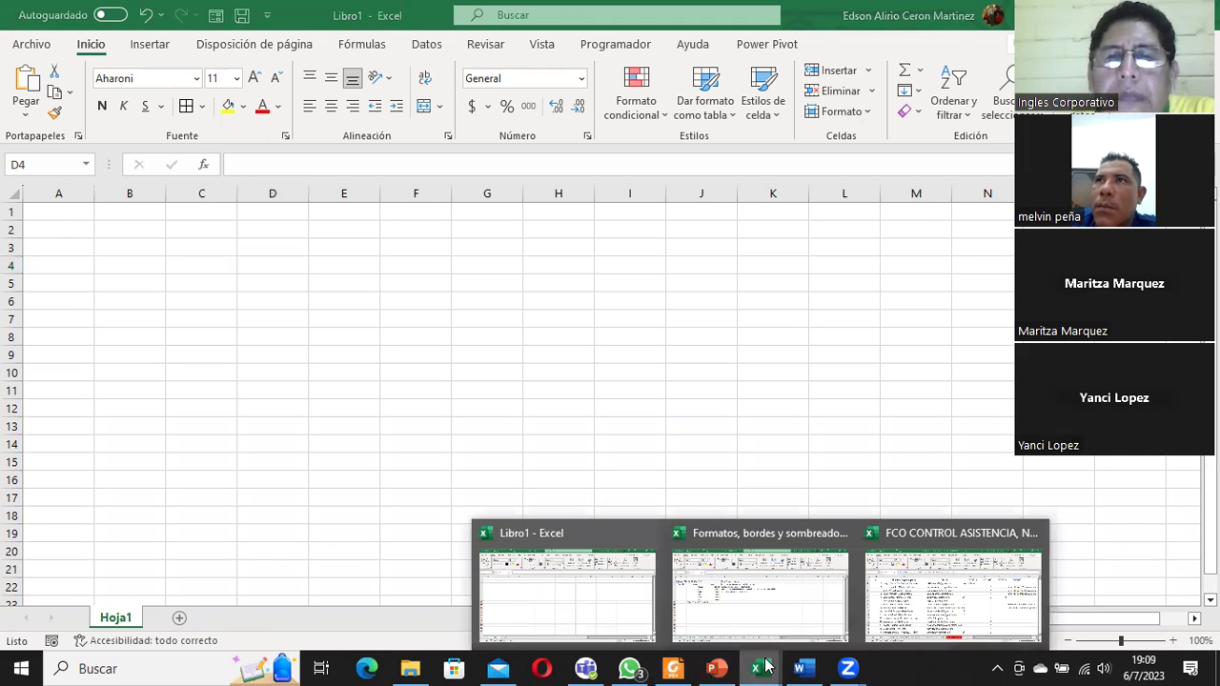
pyautogui.click(768, 584)
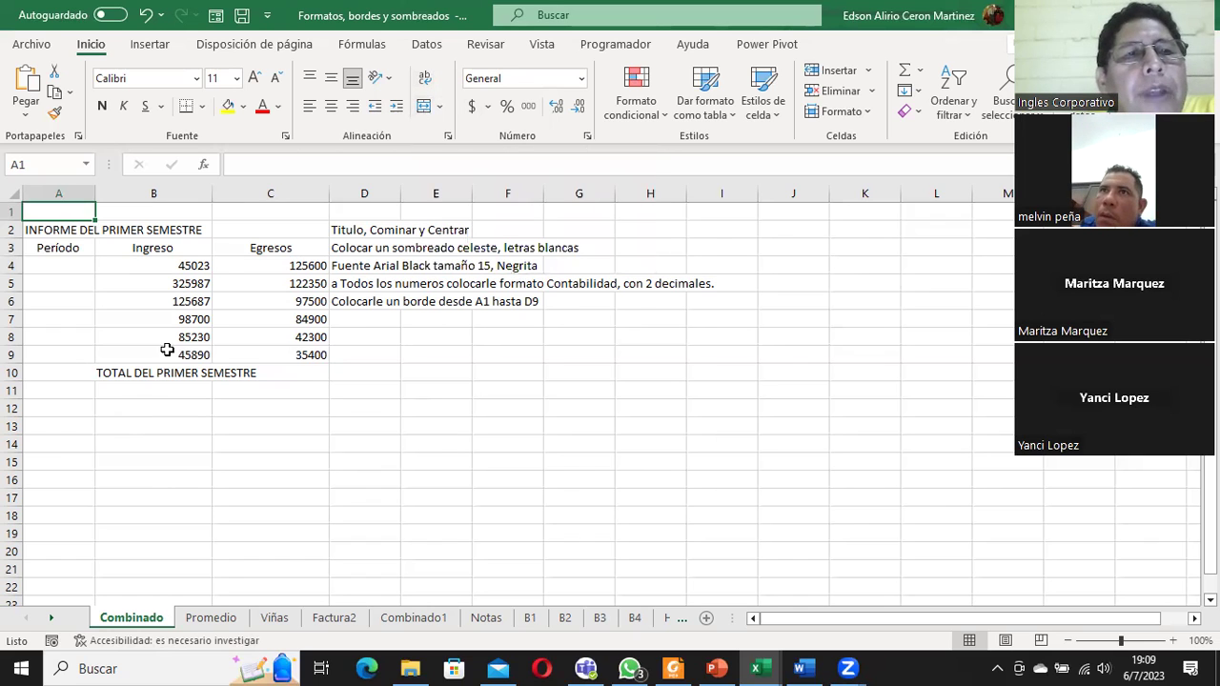
pyautogui.click(353, 232)
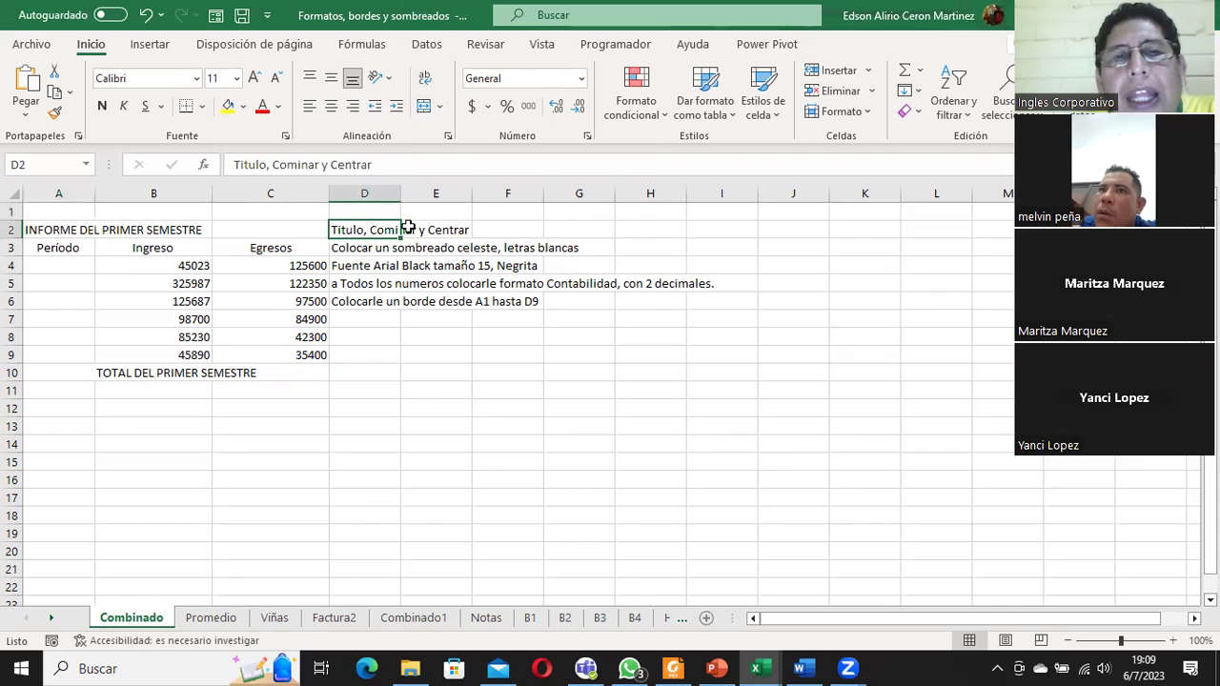
pyautogui.click(43, 231)
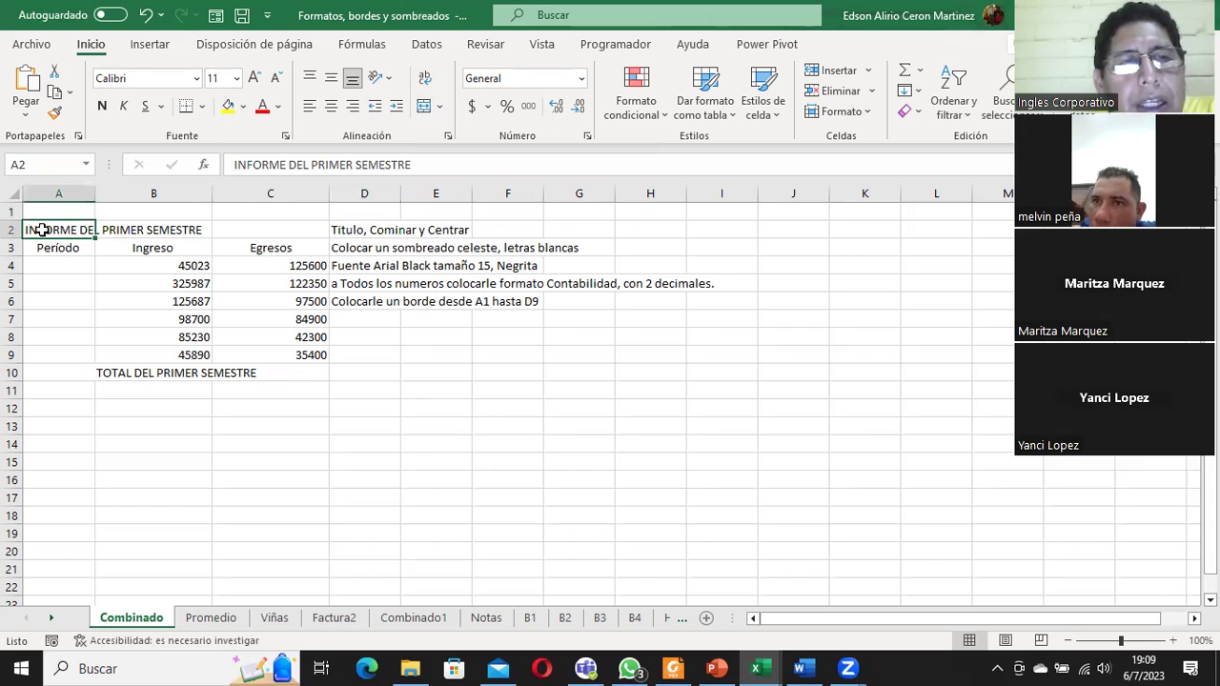
pyautogui.moveTo(43, 231); pyautogui.dragTo(231, 221)
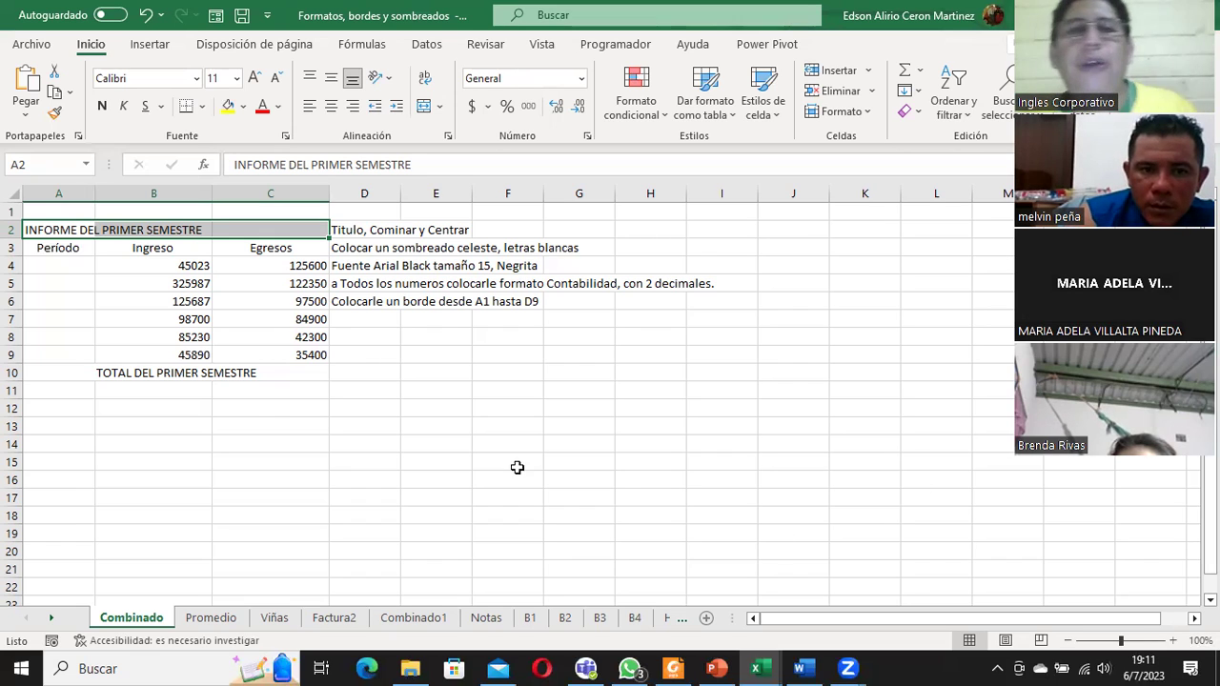
# Reselect A2:C2 and merge and centre the INFORME DEL PRIMER SEMESTRE title
pyautogui.click(481, 443)
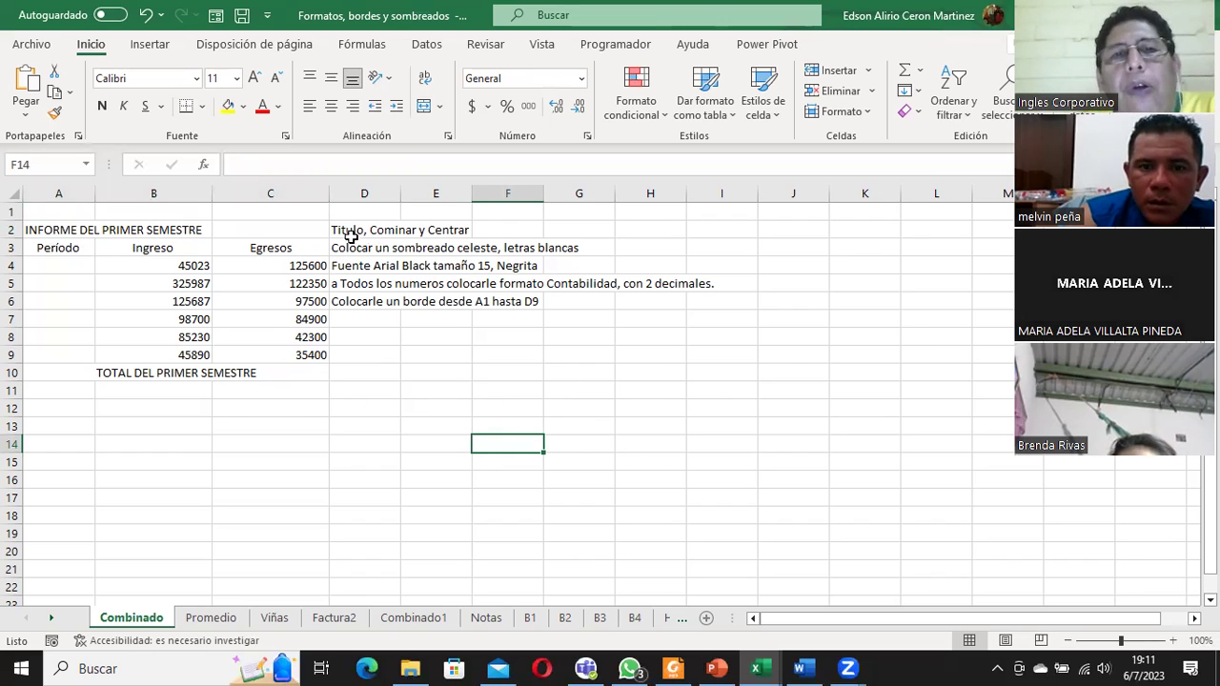
pyautogui.click(65, 231)
pyautogui.moveTo(65, 231); pyautogui.dragTo(266, 222)
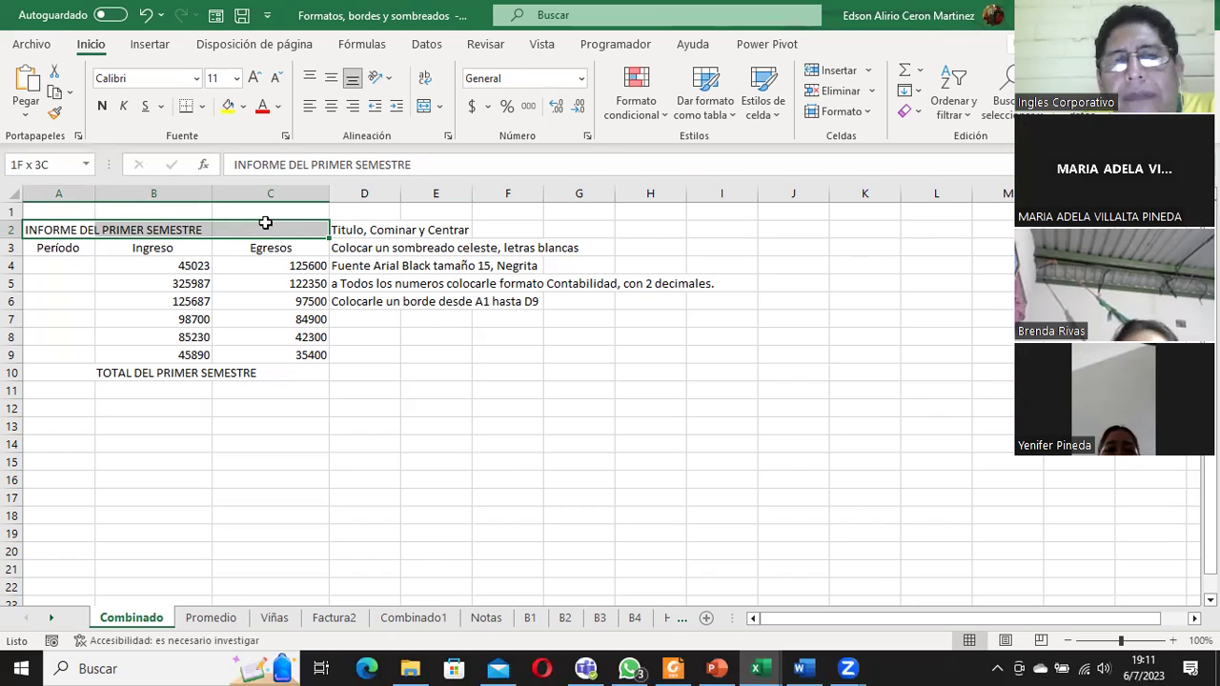
pyautogui.moveTo(80, 230); pyautogui.dragTo(263, 228)
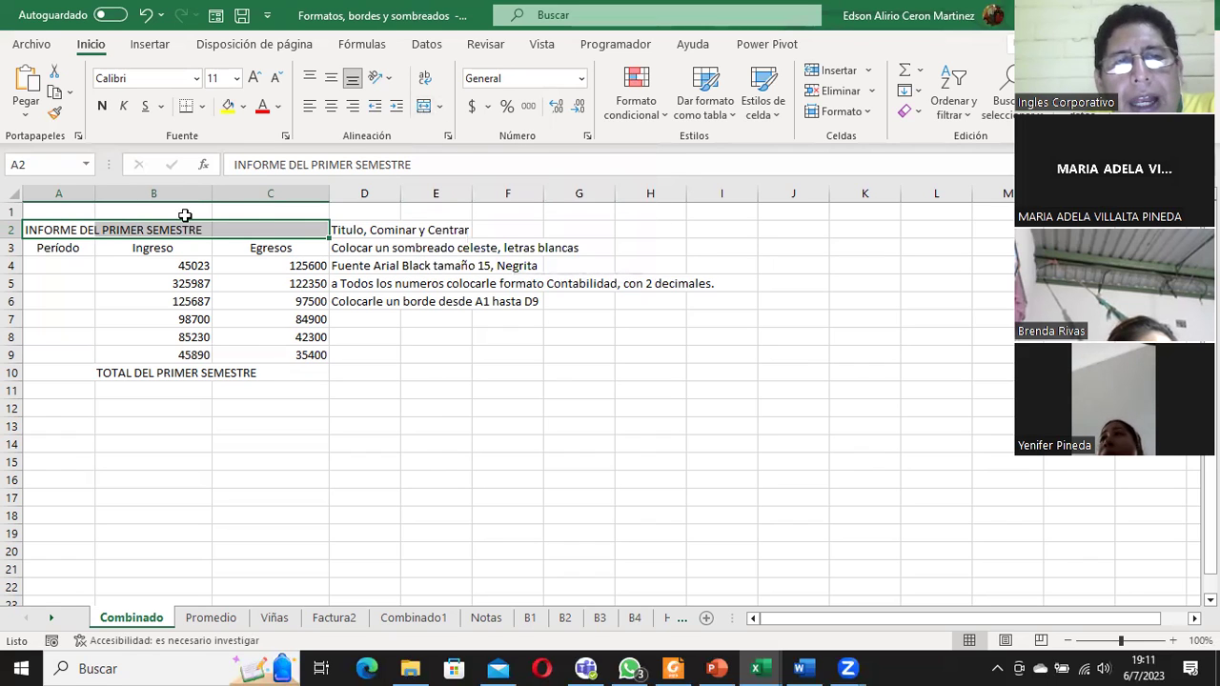
pyautogui.click(423, 107)
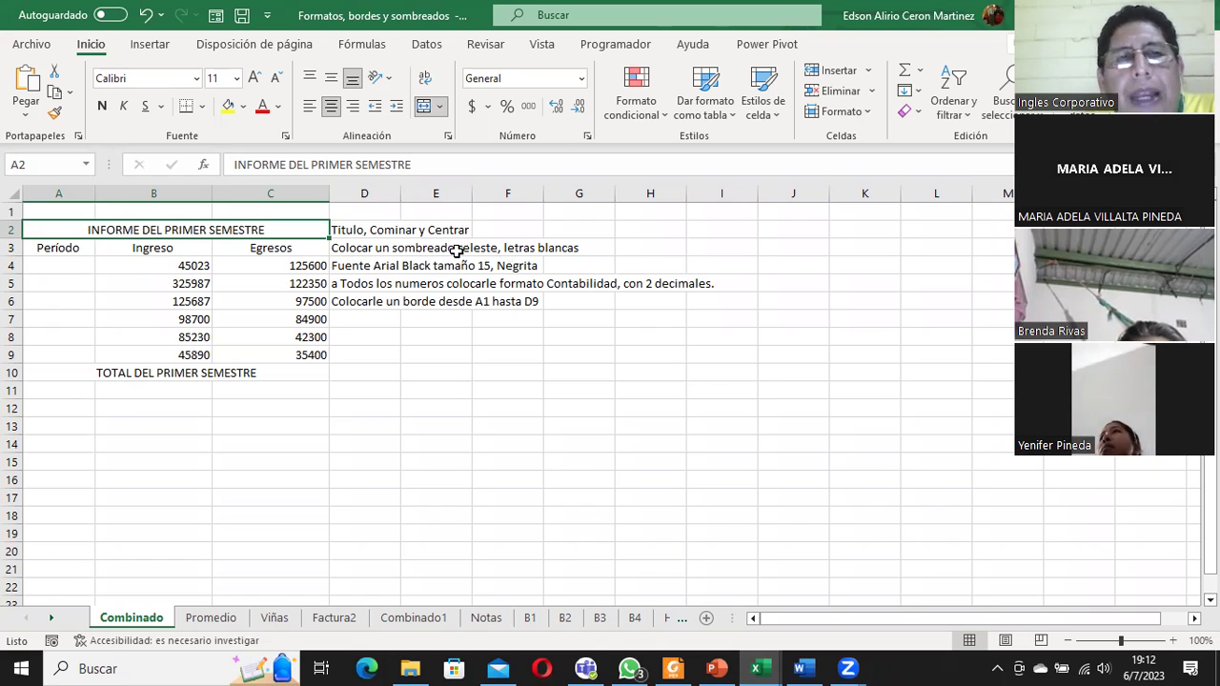
# Fill A2:C2 light blue and colour the INFORME DEL PRIMER SEMESTRE text white
pyautogui.click(243, 107)
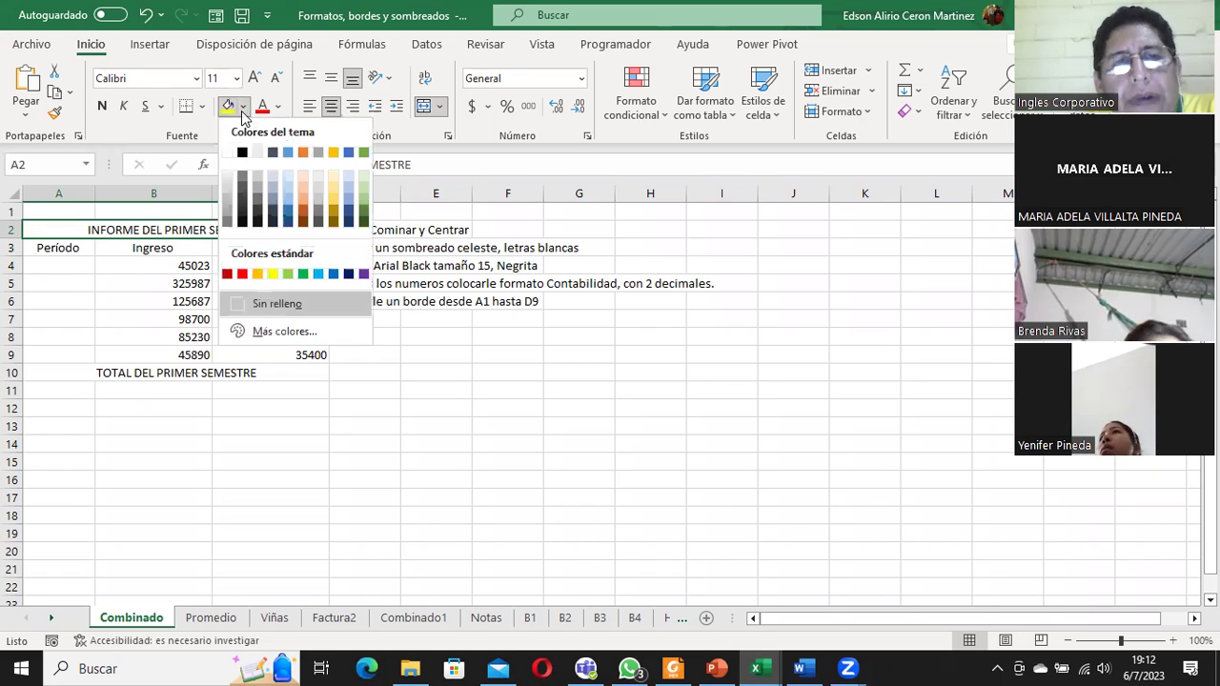
pyautogui.click(318, 275)
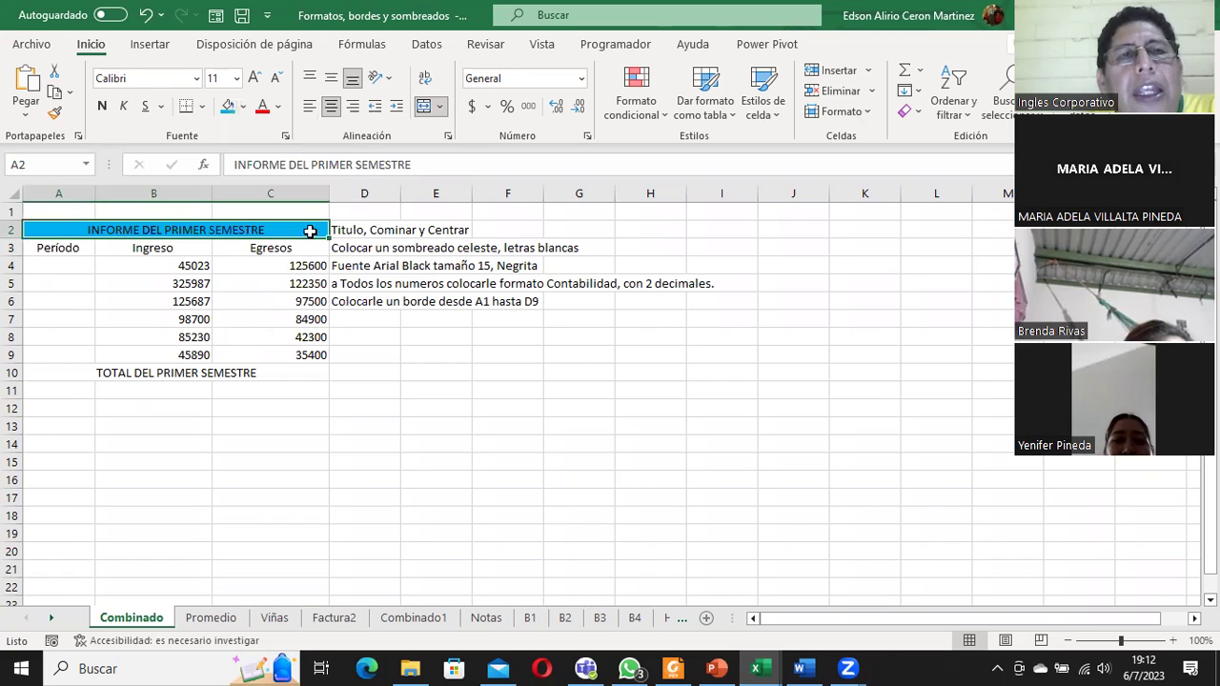
pyautogui.click(279, 107)
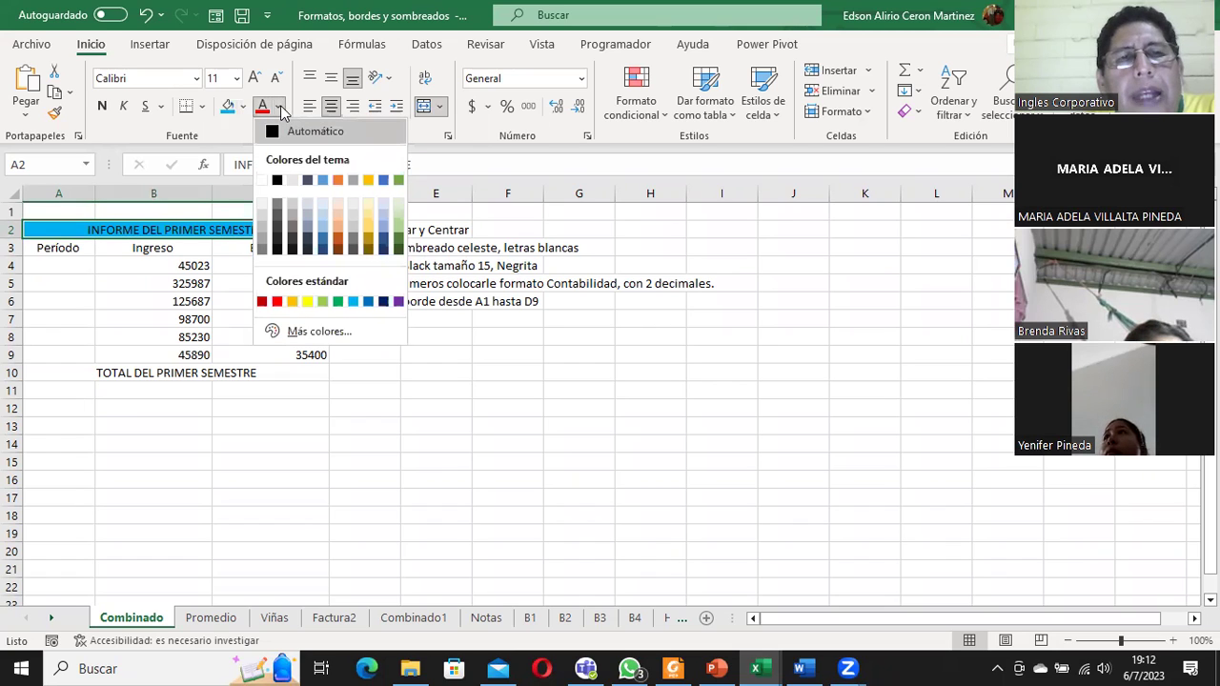
pyautogui.click(263, 182)
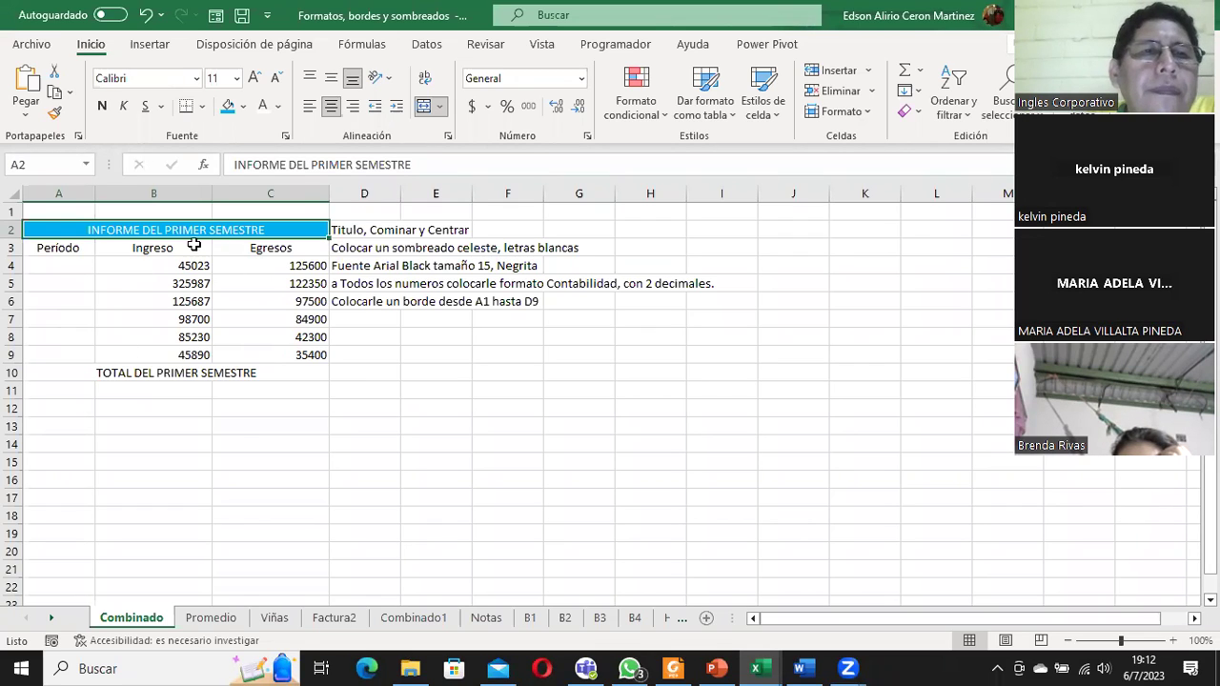
# Undo the white font colour and light-blue fill, then unmerge the title back into A2
pyautogui.click(146, 15)
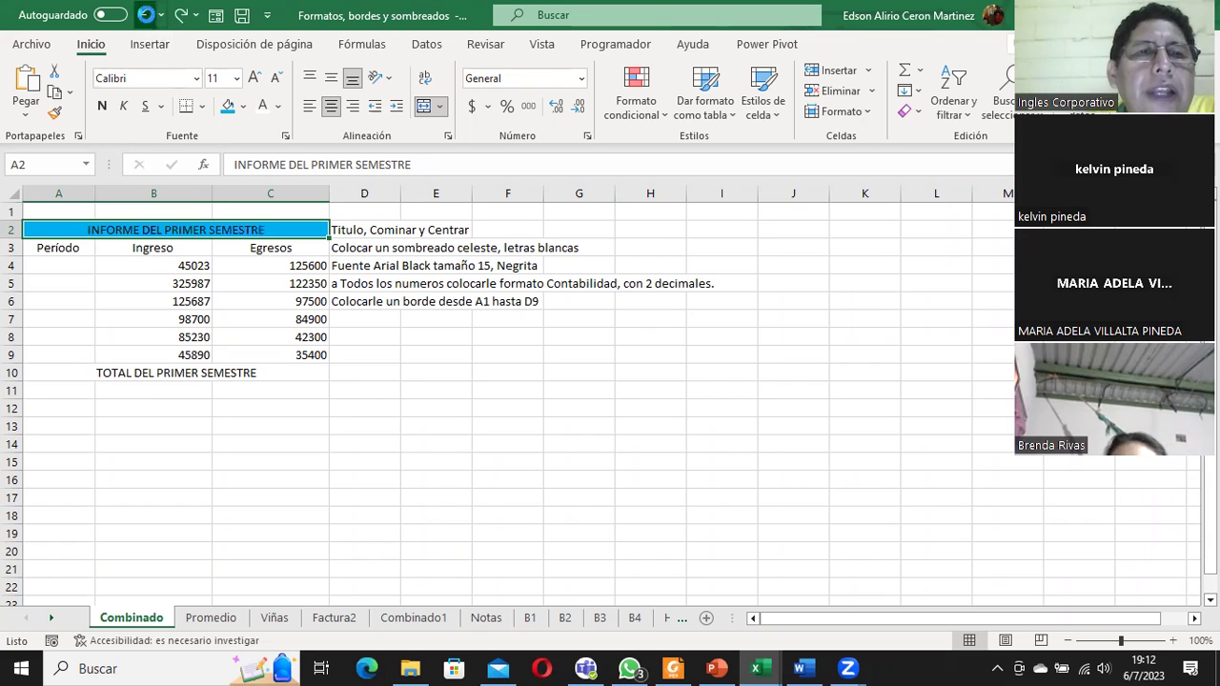
pyautogui.click(146, 15)
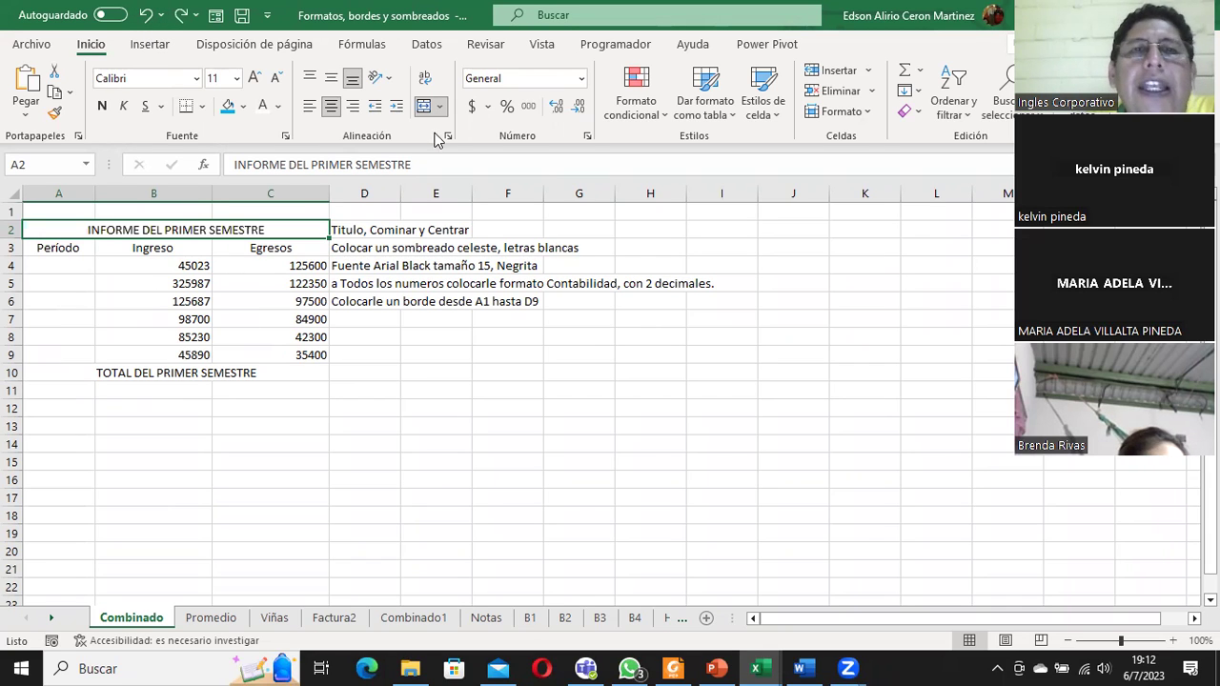
pyautogui.click(423, 105)
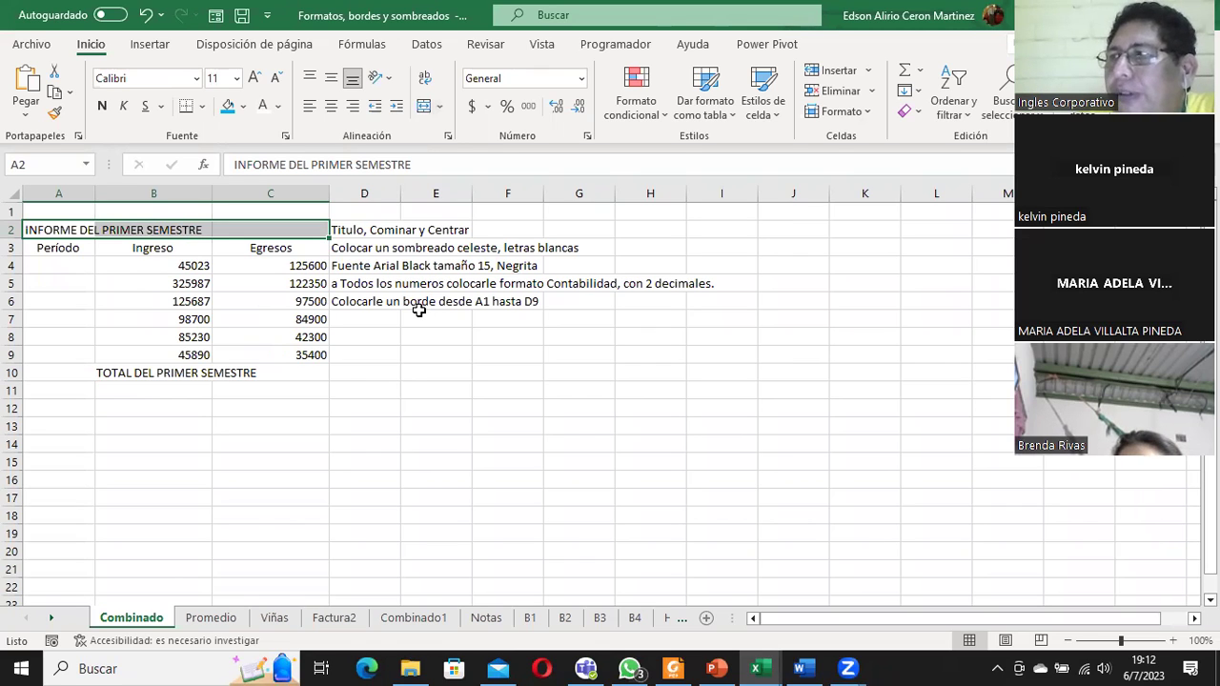
# Select A2:C2 and merge and centre the INFORME DEL PRIMER SEMESTRE title across it
pyautogui.click(354, 355)
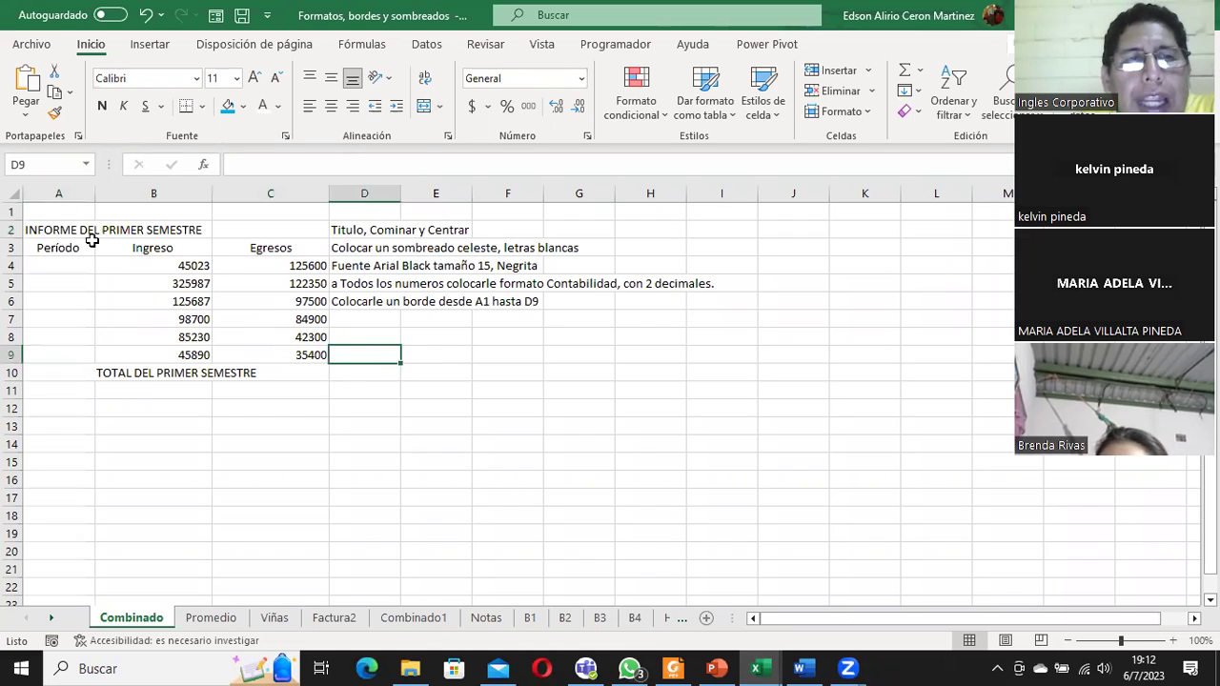
pyautogui.click(40, 231)
pyautogui.moveTo(40, 232); pyautogui.dragTo(261, 229)
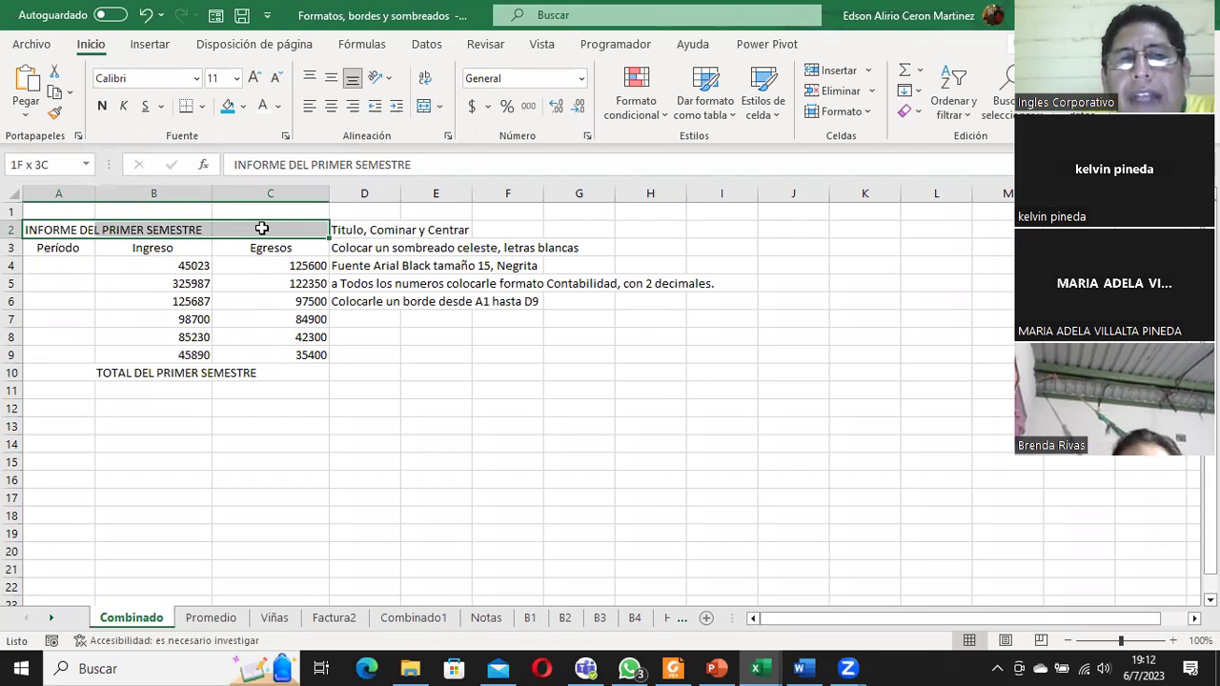
pyautogui.click(138, 298)
pyautogui.moveTo(59, 230); pyautogui.dragTo(282, 224)
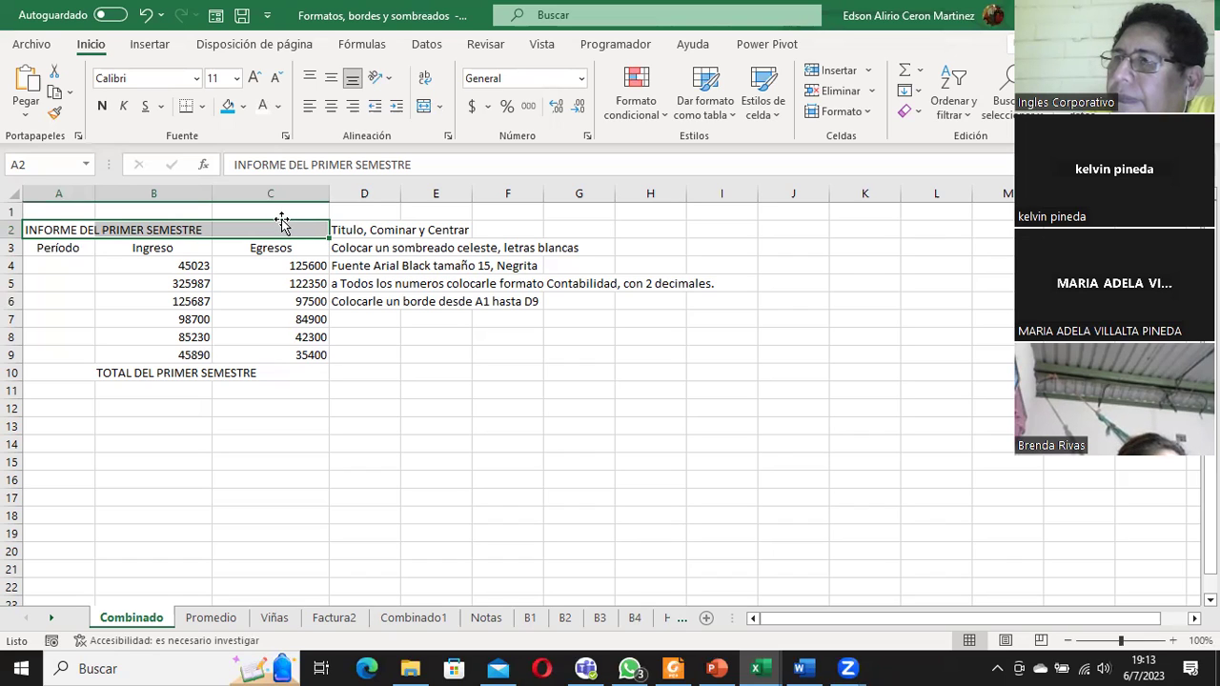
pyautogui.click(116, 264)
pyautogui.moveTo(60, 229); pyautogui.dragTo(247, 230)
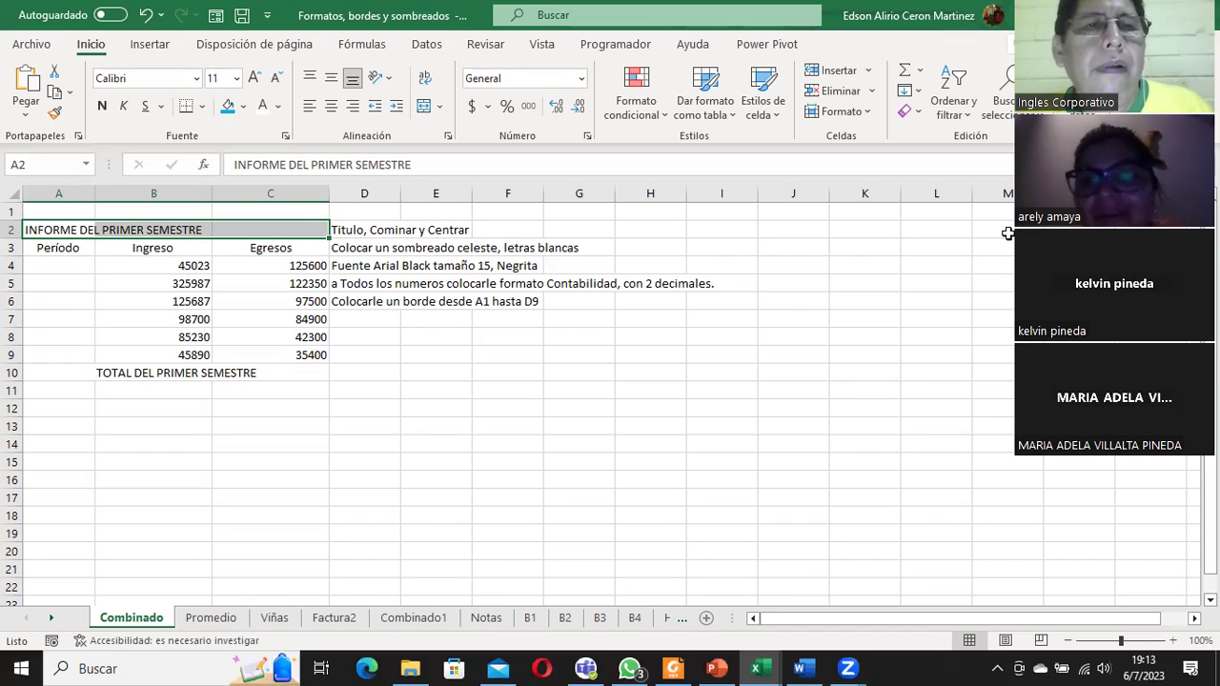
pyautogui.moveTo(53, 229); pyautogui.dragTo(263, 237)
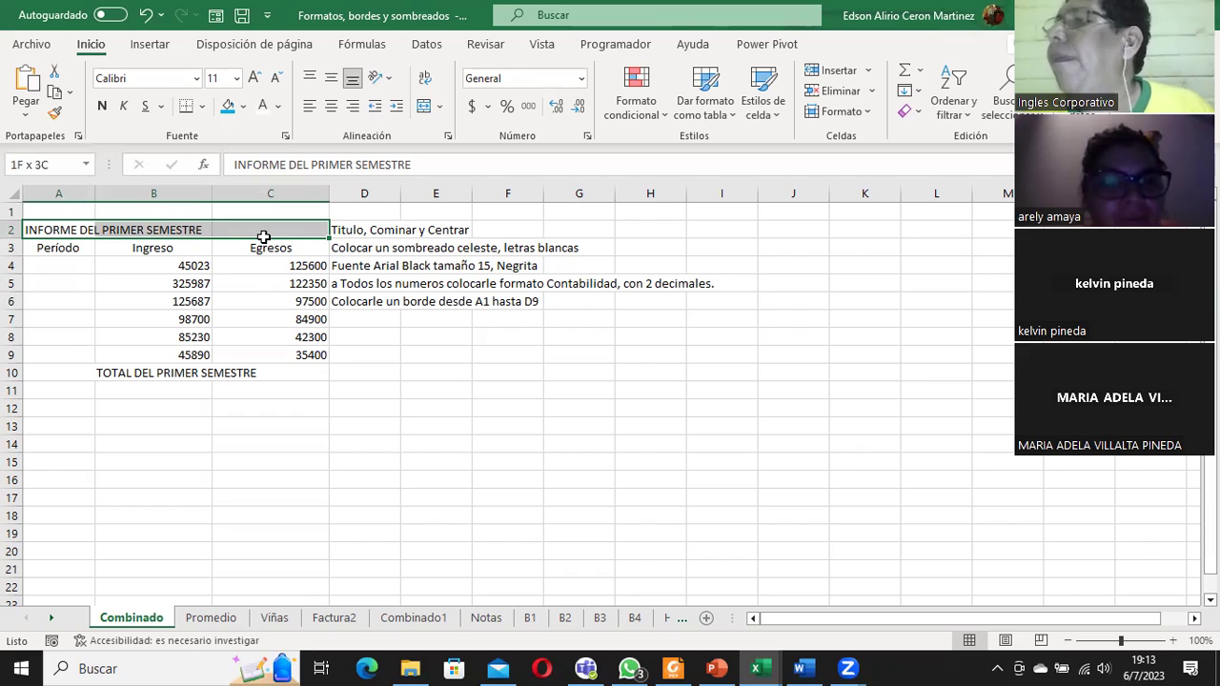
pyautogui.moveTo(263, 237); pyautogui.dragTo(263, 236)
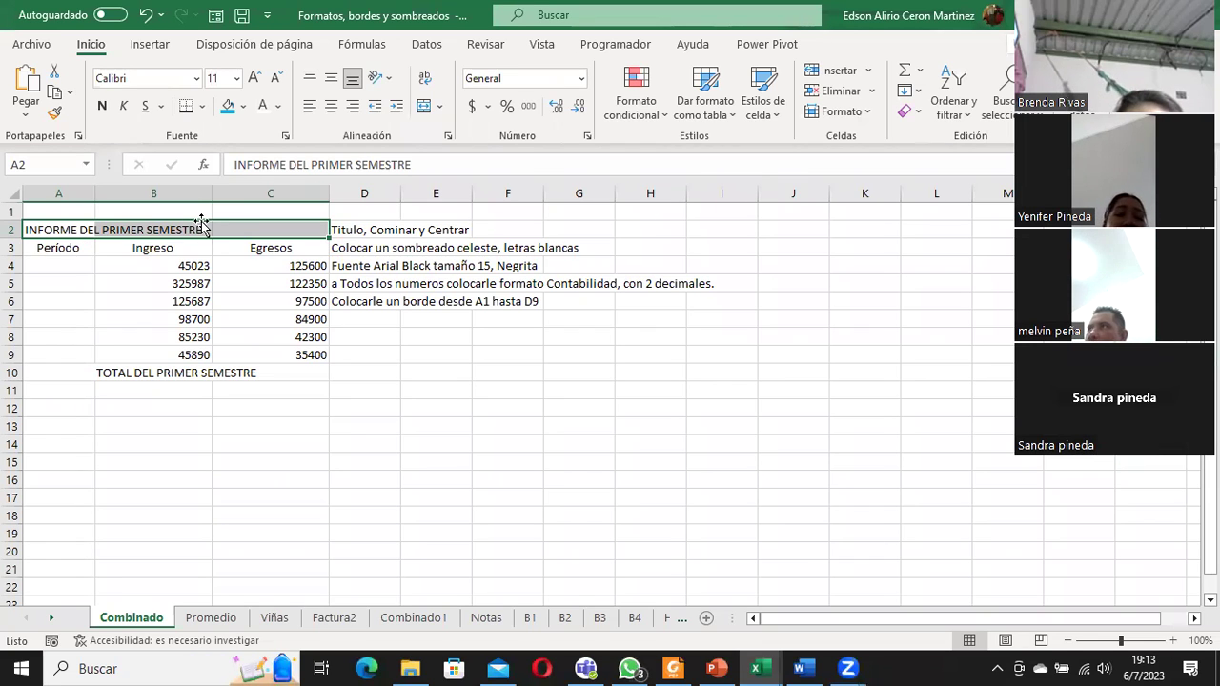
pyautogui.click(426, 110)
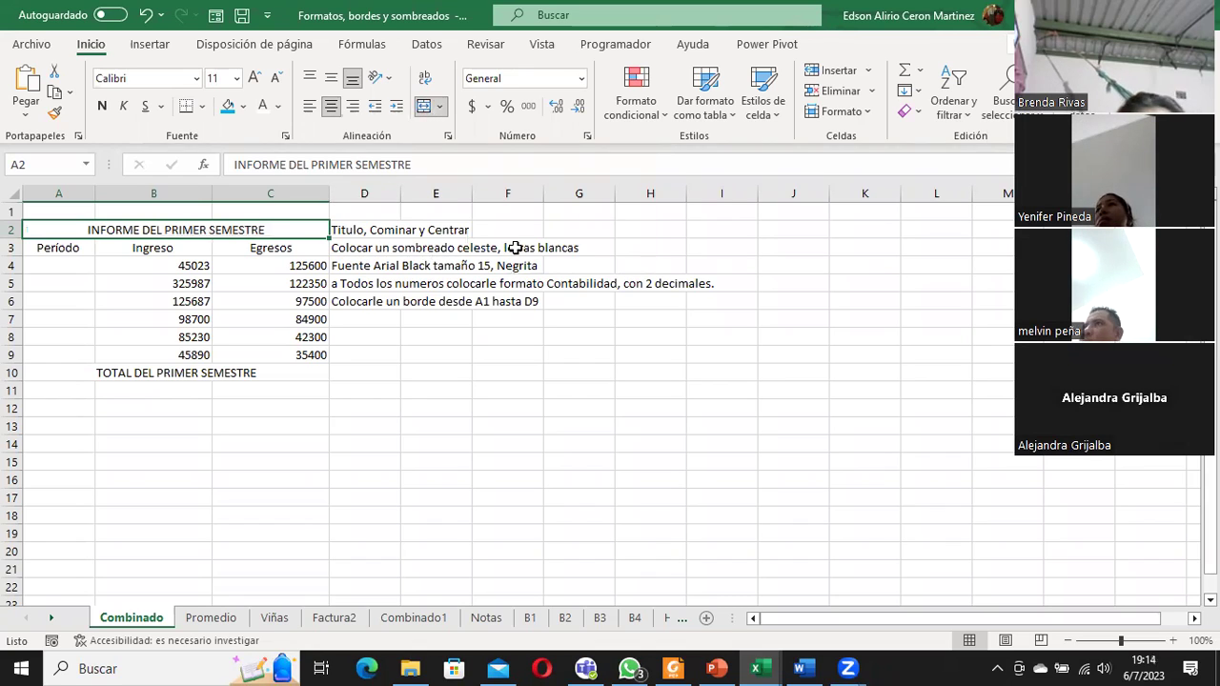
# Give the merged title a light-blue fill and white lettering
pyautogui.click(243, 105)
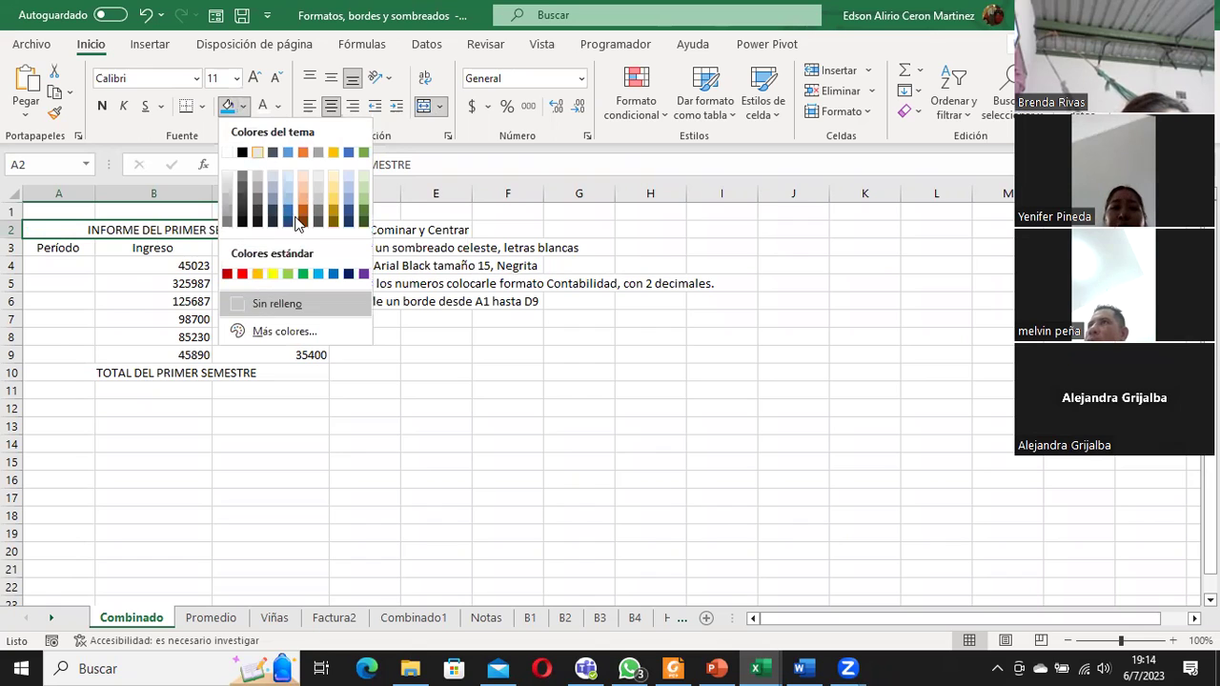
pyautogui.press('Escape')
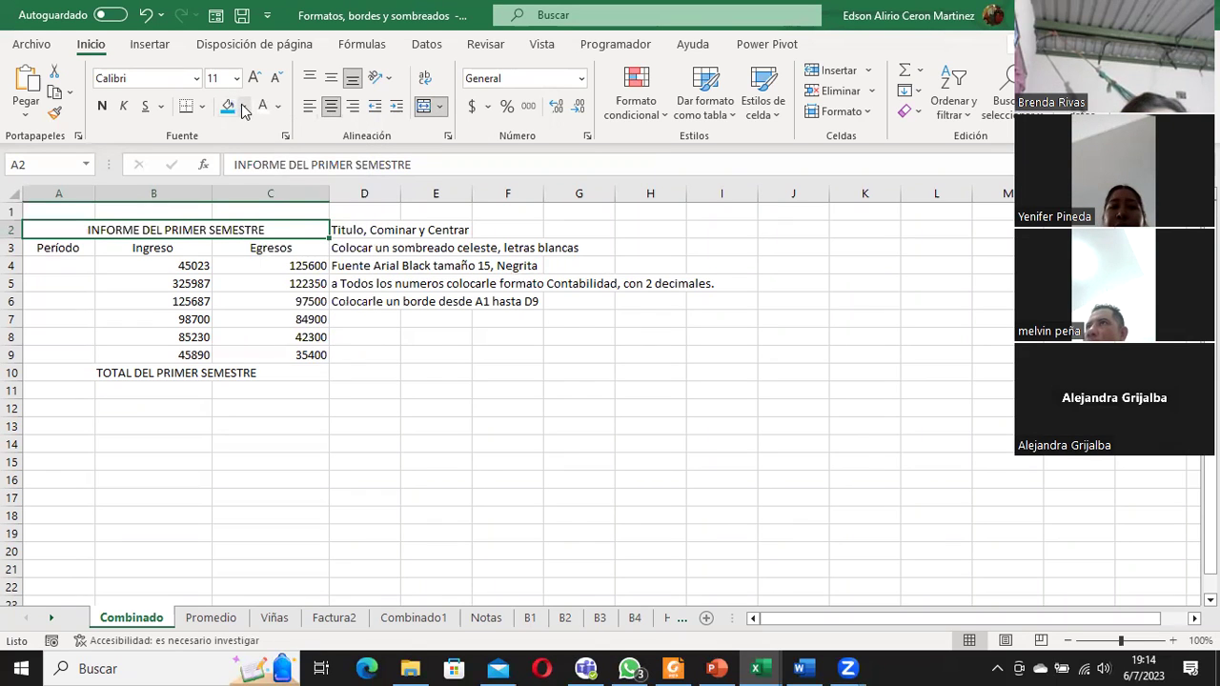
pyautogui.click(245, 110)
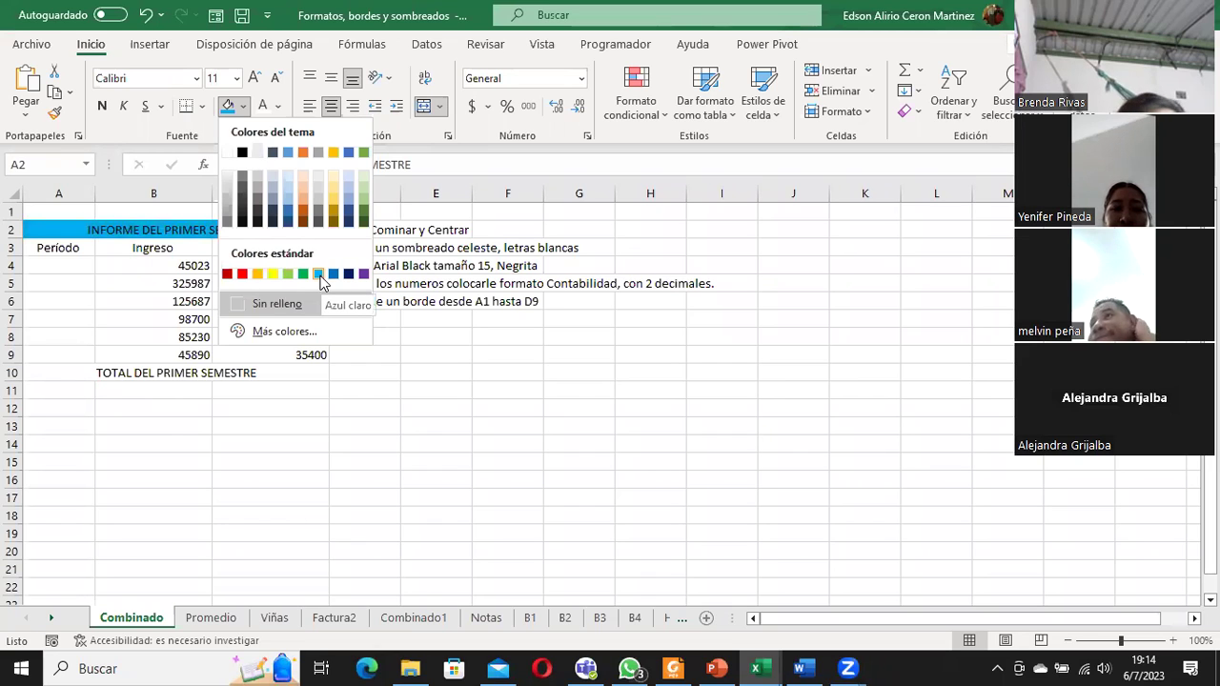
pyautogui.click(319, 275)
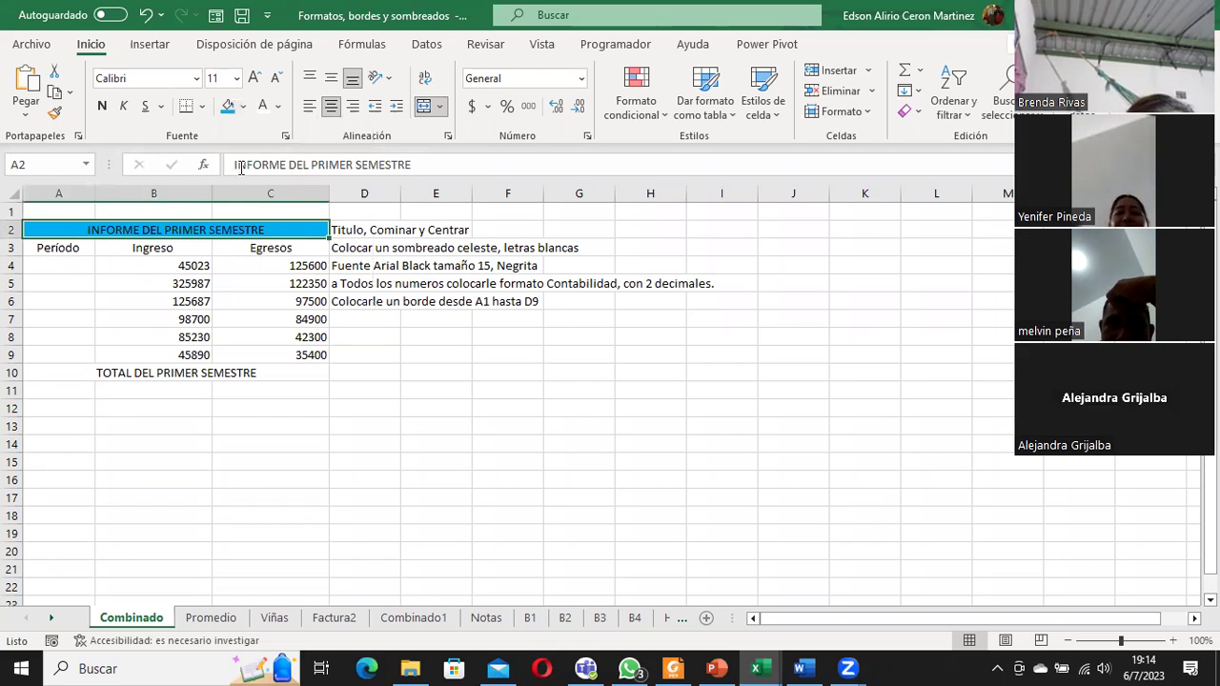
pyautogui.click(278, 107)
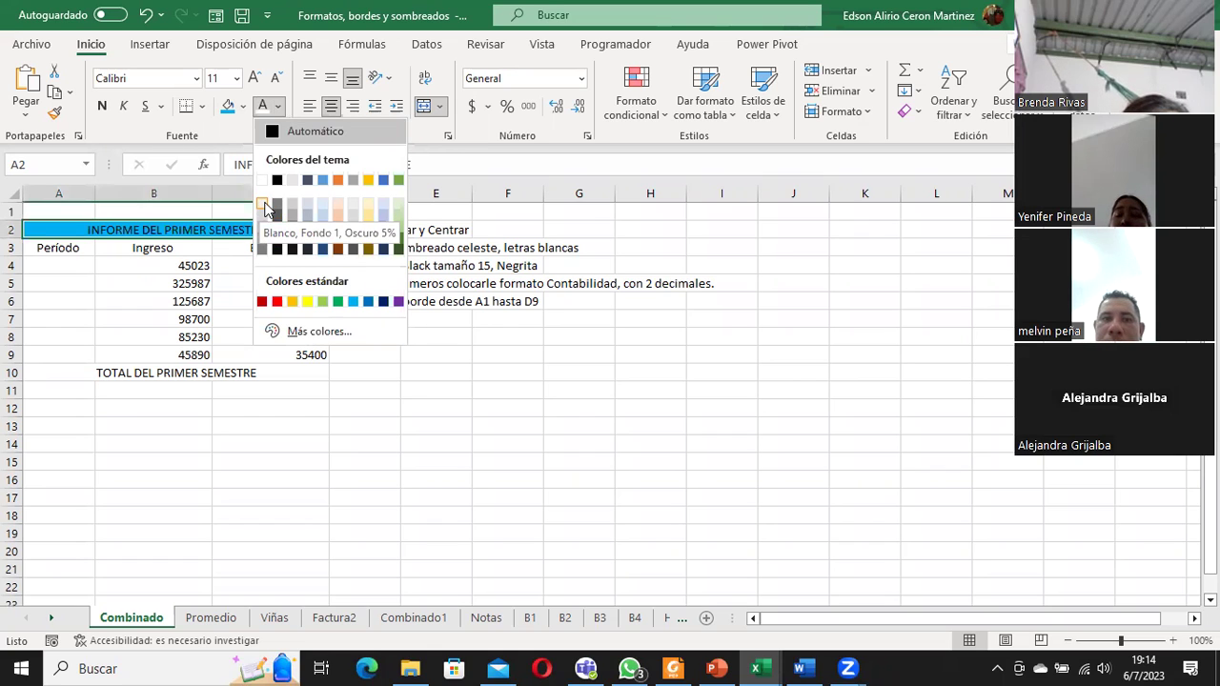
pyautogui.click(262, 181)
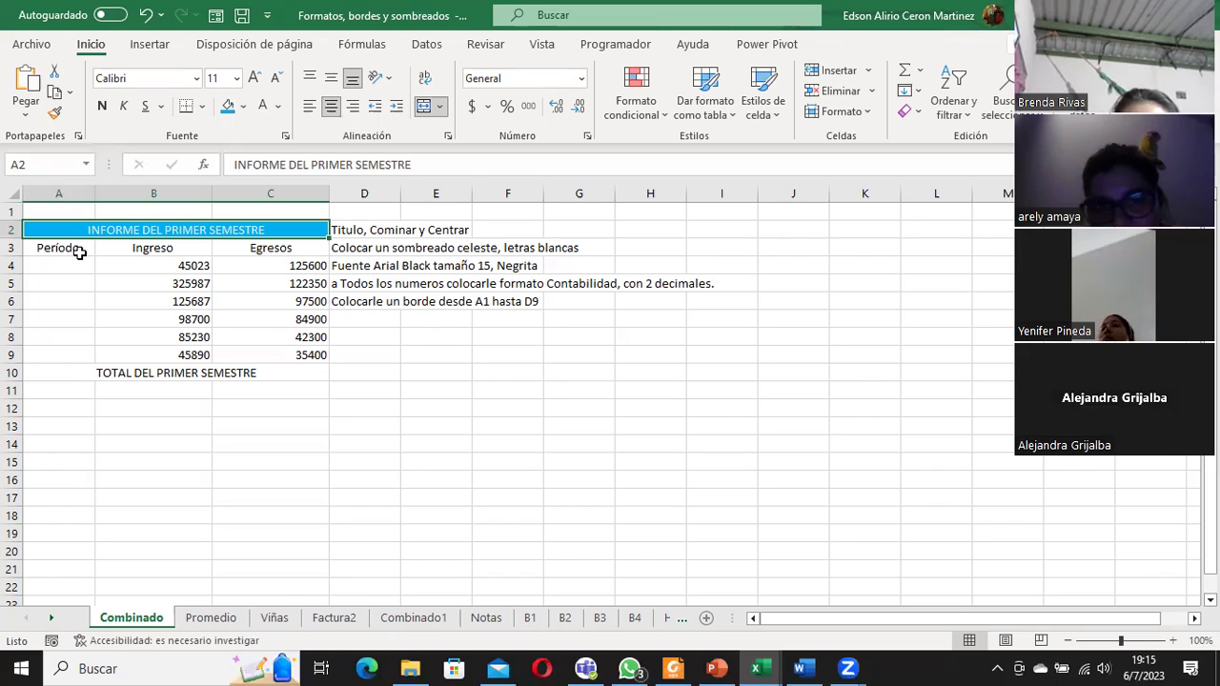
# Change the merged title cell's font to Arial Black
pyautogui.click(80, 252)
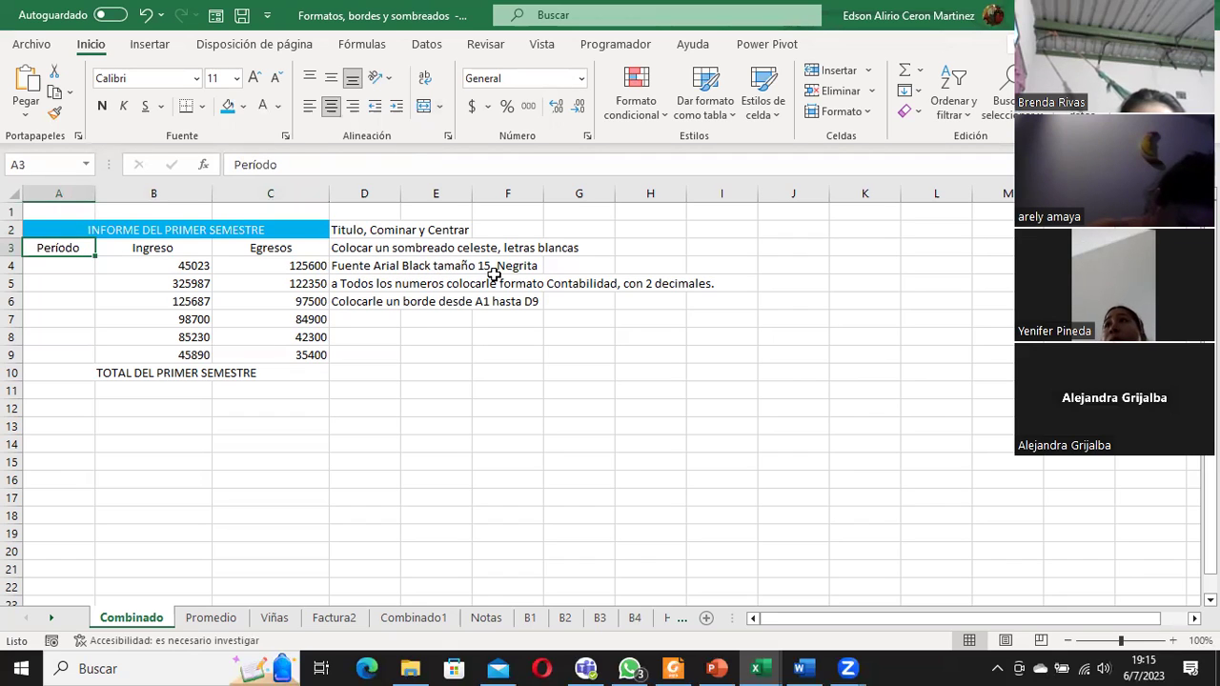
pyautogui.click(134, 230)
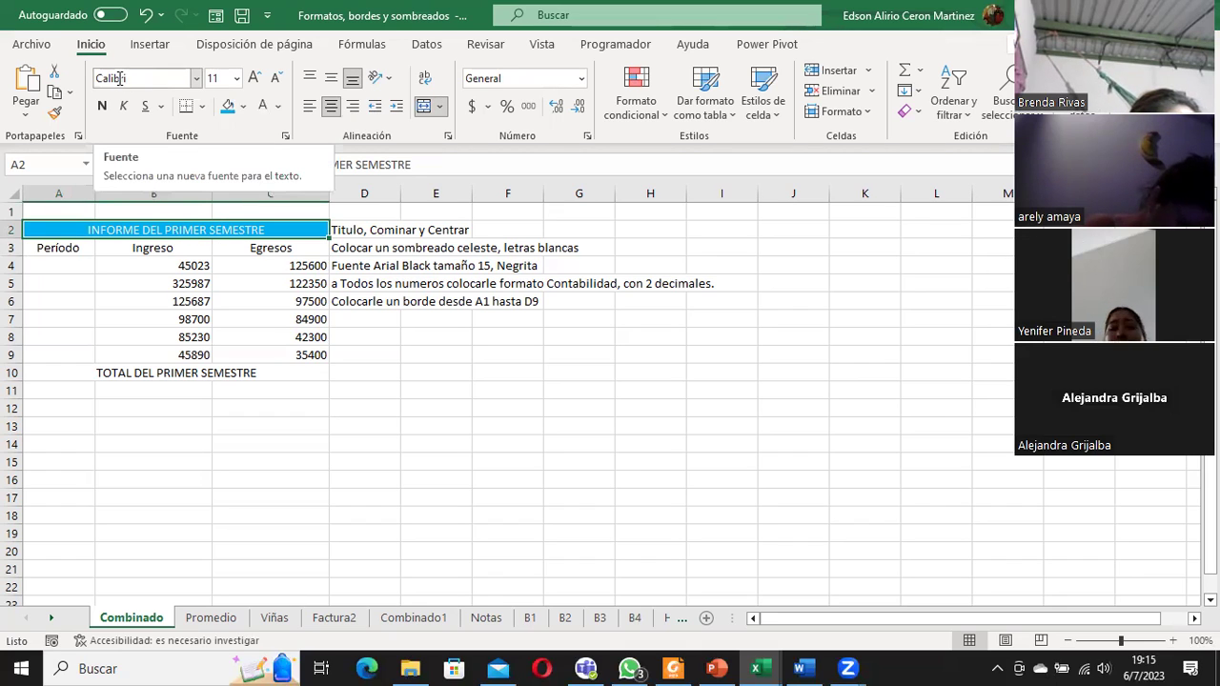
pyautogui.click(197, 78)
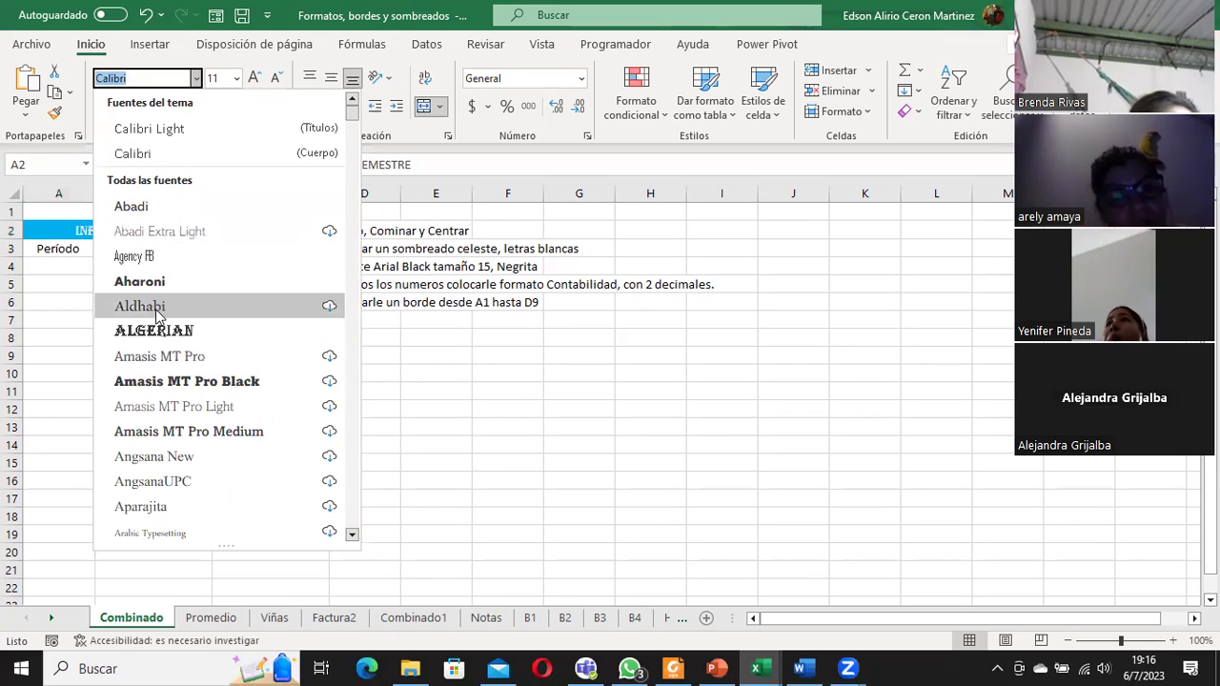
pyautogui.scroll(-3, 158, 314)
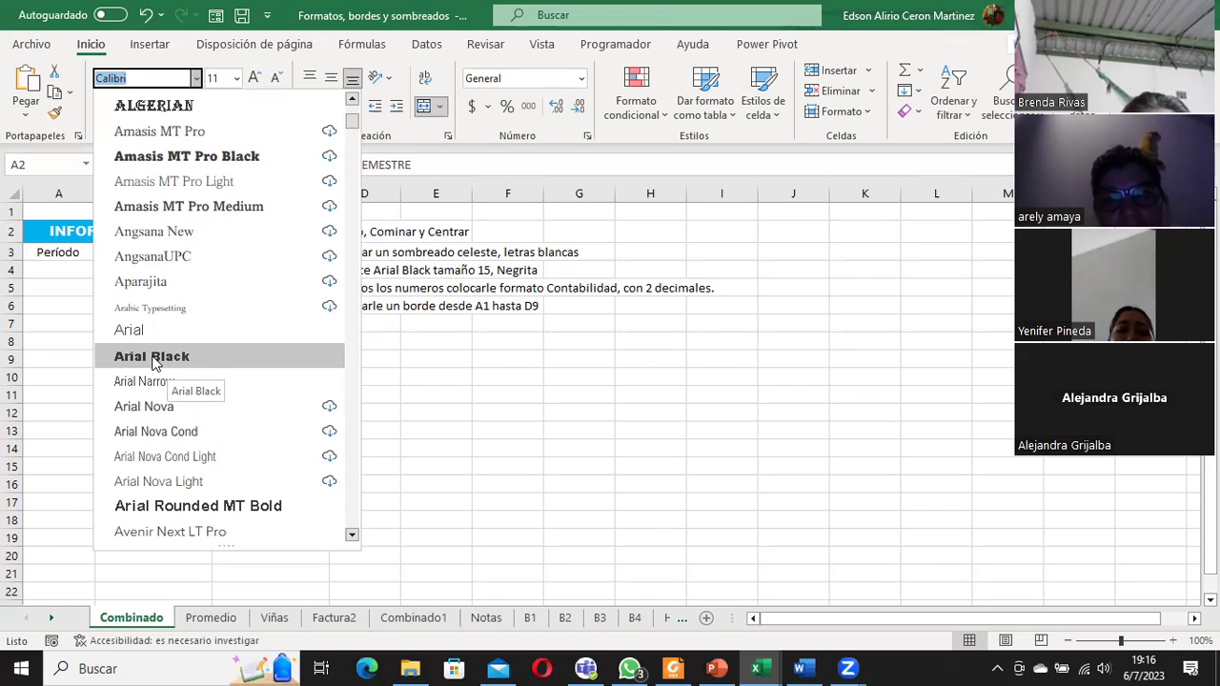
pyautogui.click(152, 358)
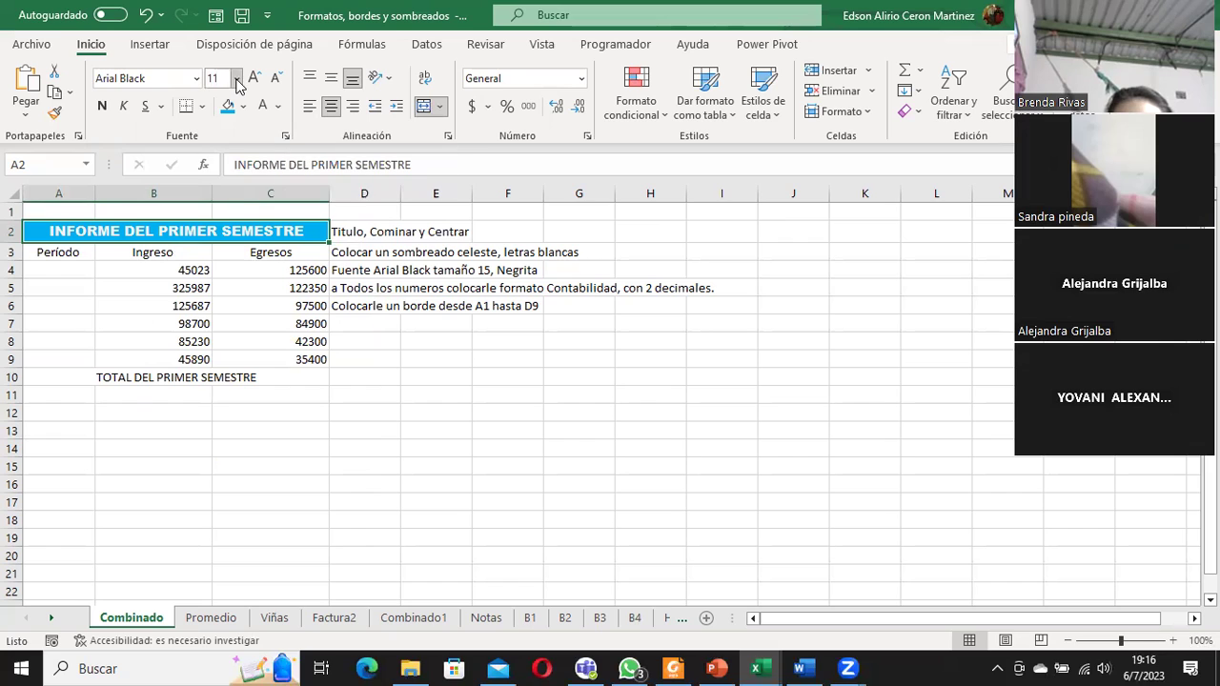
# Set the Arial Black title's font size to 15
pyautogui.click(236, 79)
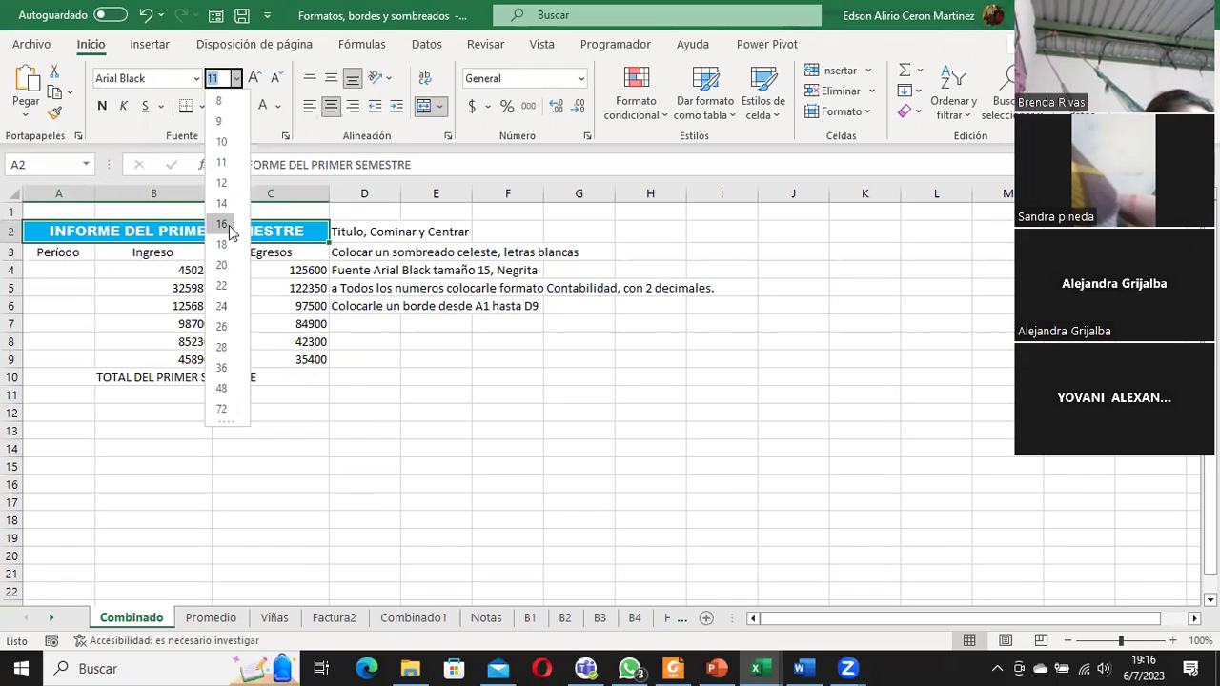
pyautogui.write('15')
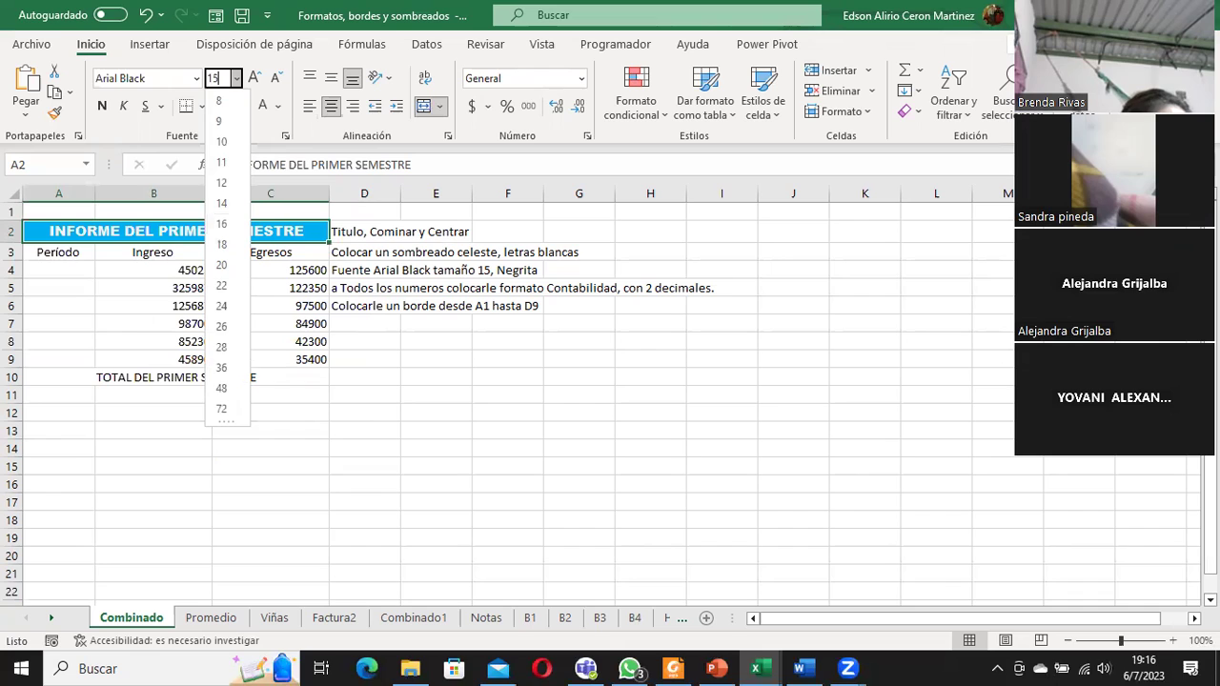
pyautogui.press('Return')
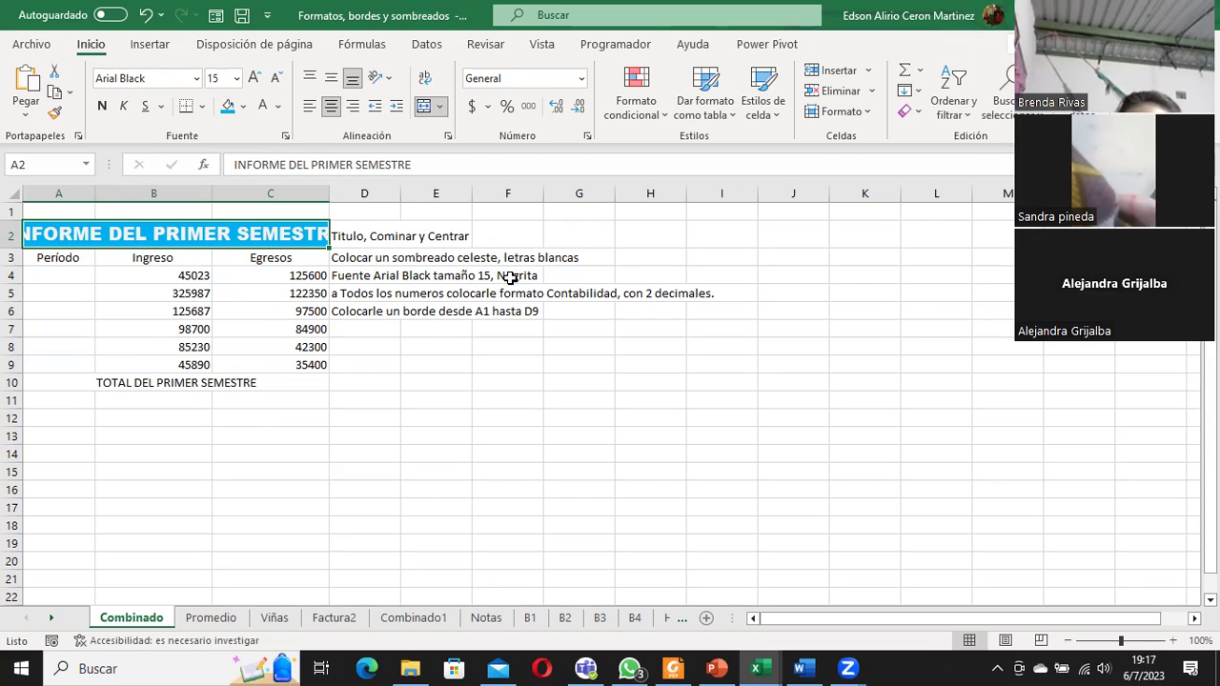
# Bold the title and widen column C so the title fits within A2:C2
pyautogui.click(102, 107)
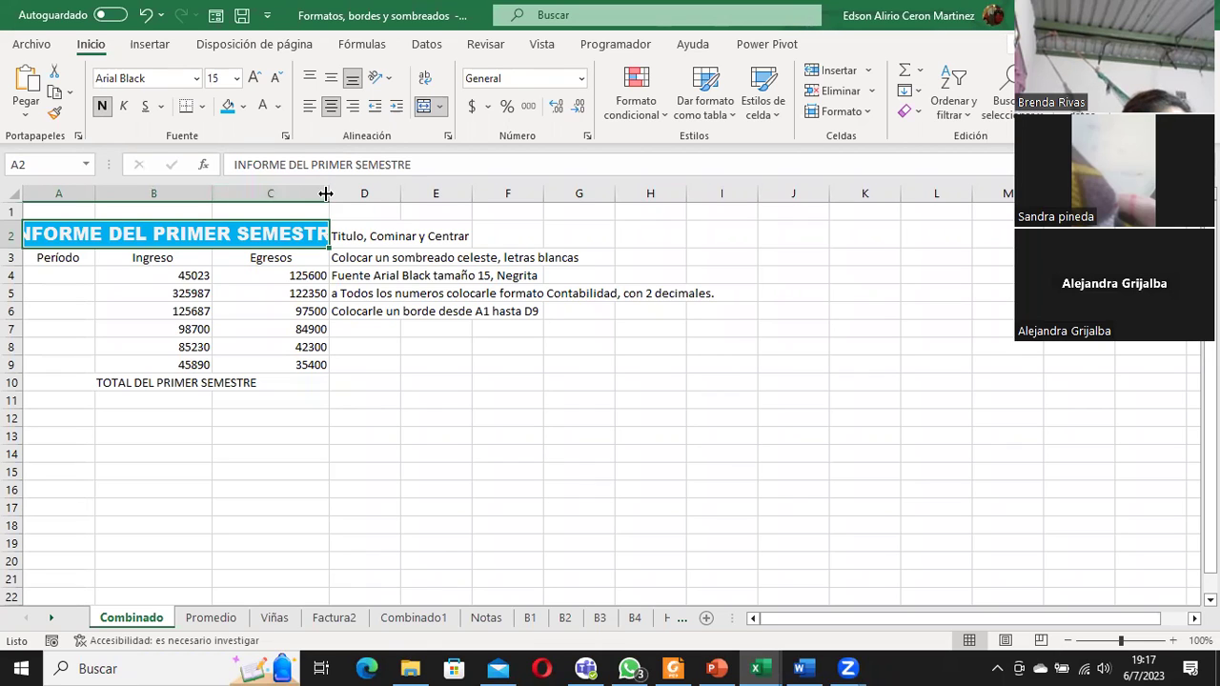
pyautogui.moveTo(325, 193); pyautogui.dragTo(362, 198)
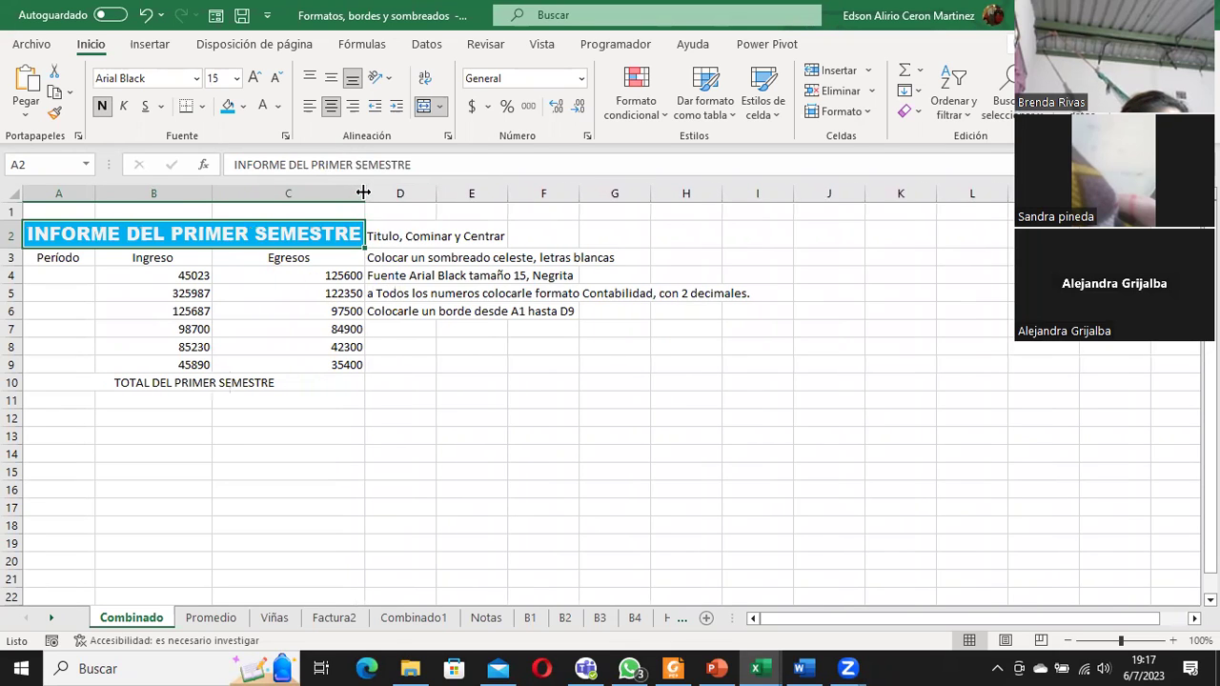
pyautogui.moveTo(363, 193); pyautogui.dragTo(371, 193)
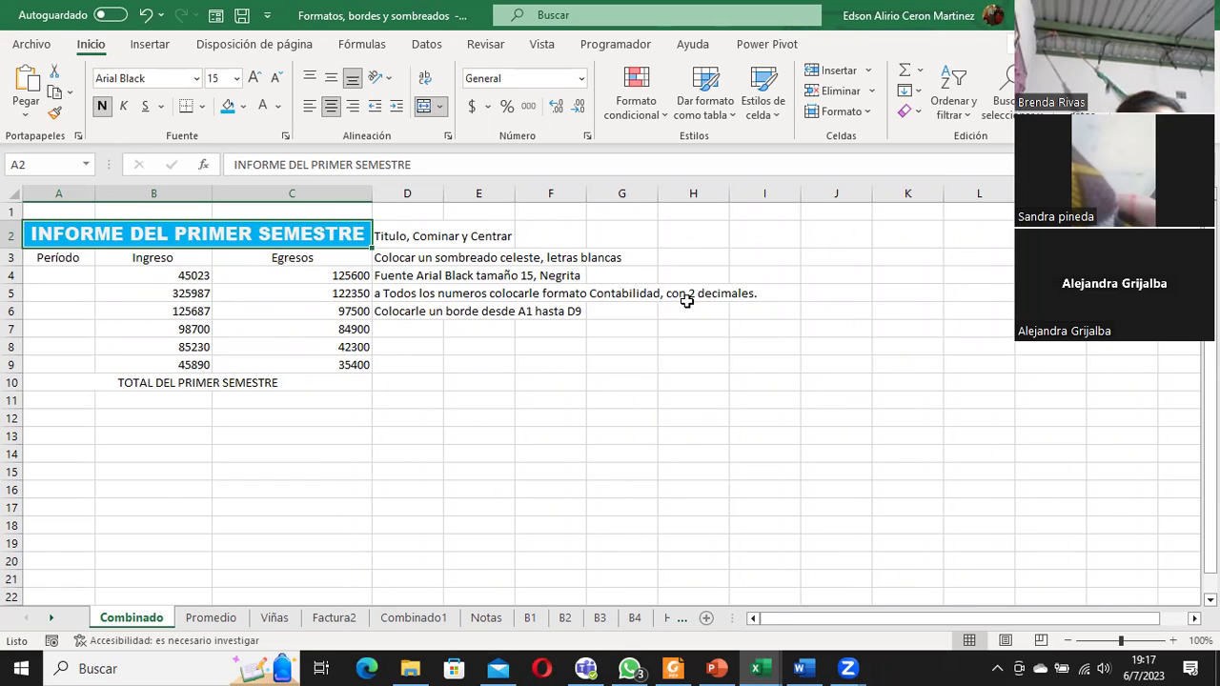
pyautogui.click(179, 274)
# Select B4:C9 and preview the Contabilidad number format, closing the dialog without applying
pyautogui.click(340, 272)
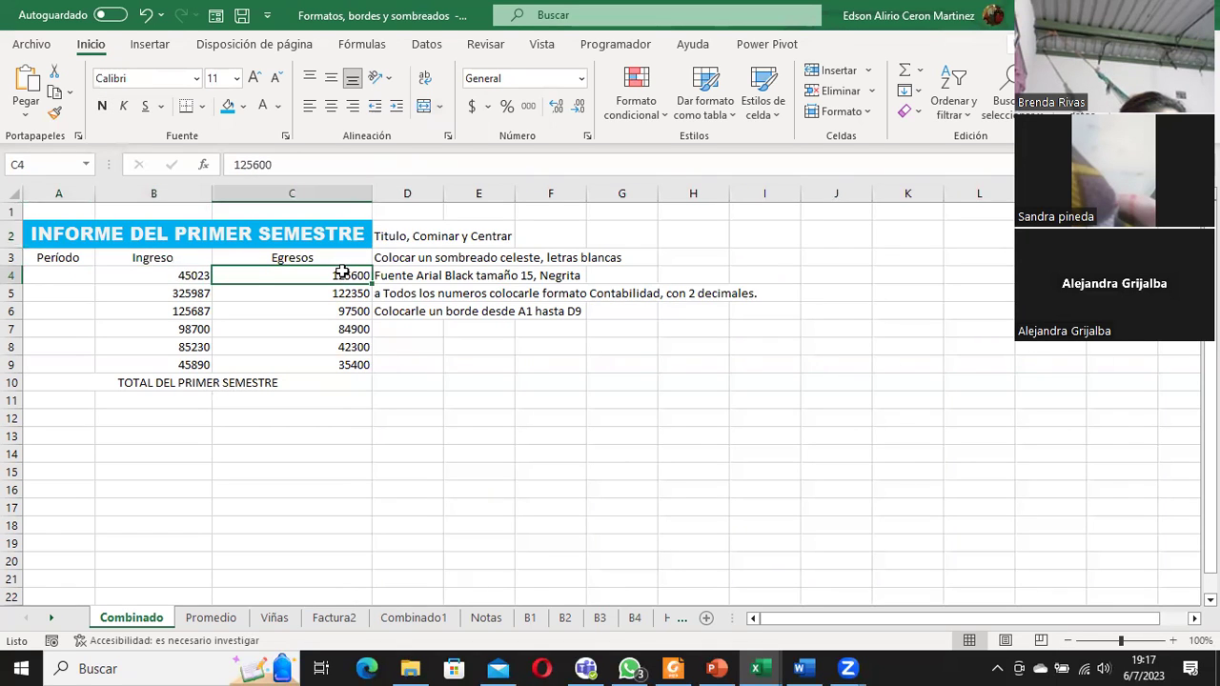
pyautogui.click(178, 275)
pyautogui.moveTo(177, 274); pyautogui.dragTo(286, 357)
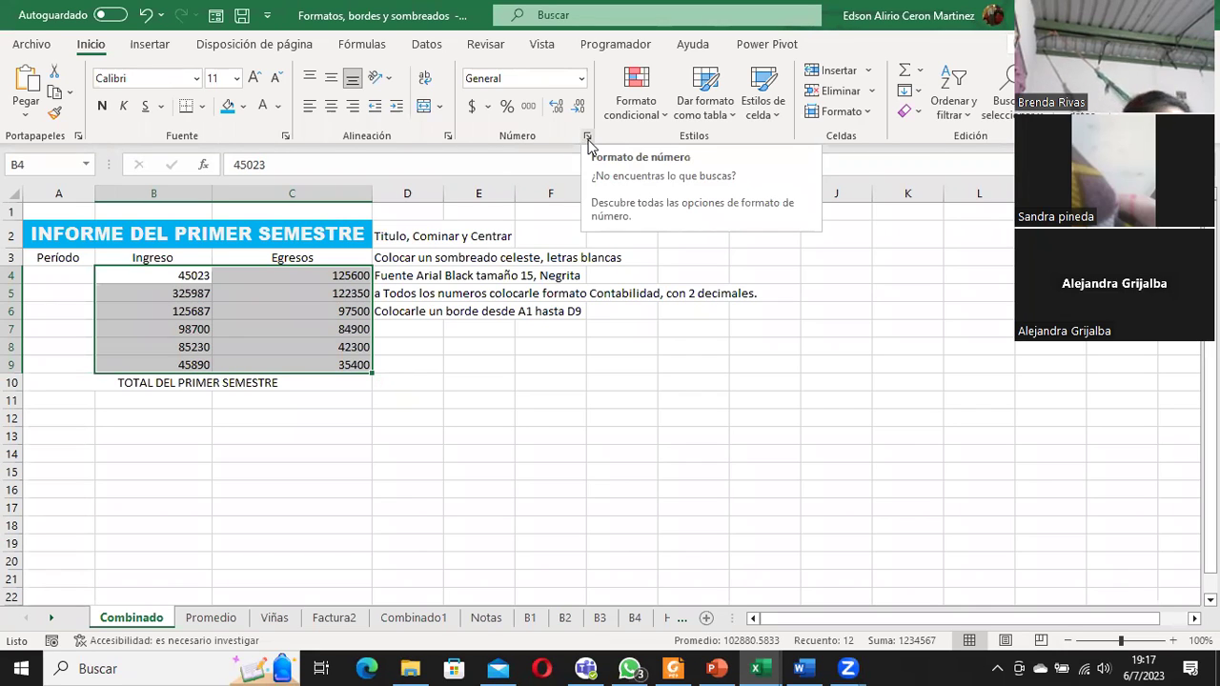
pyautogui.click(588, 138)
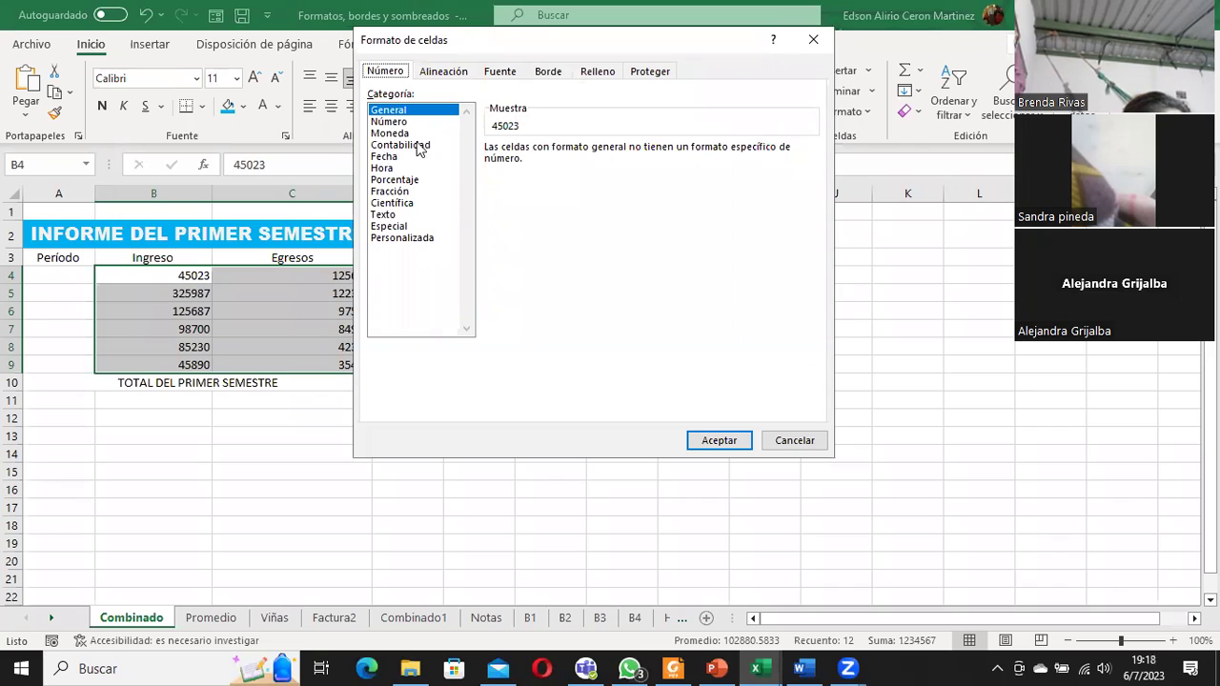
pyautogui.click(404, 146)
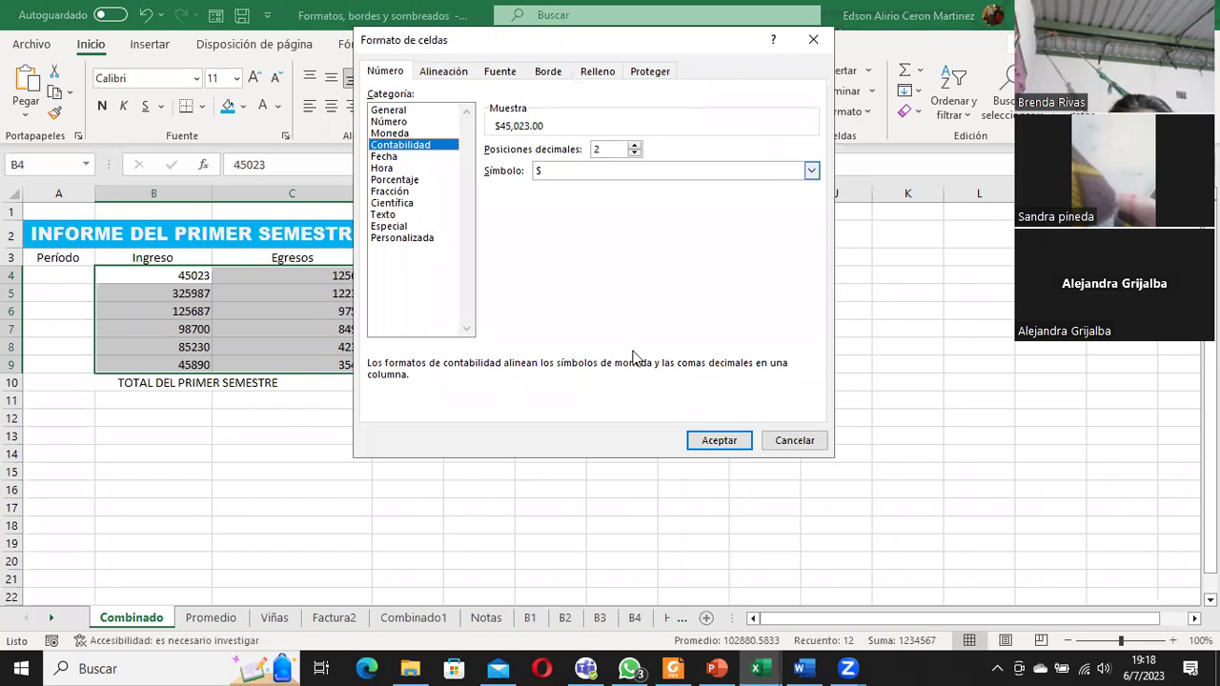
pyautogui.click(790, 444)
pyautogui.click(677, 491)
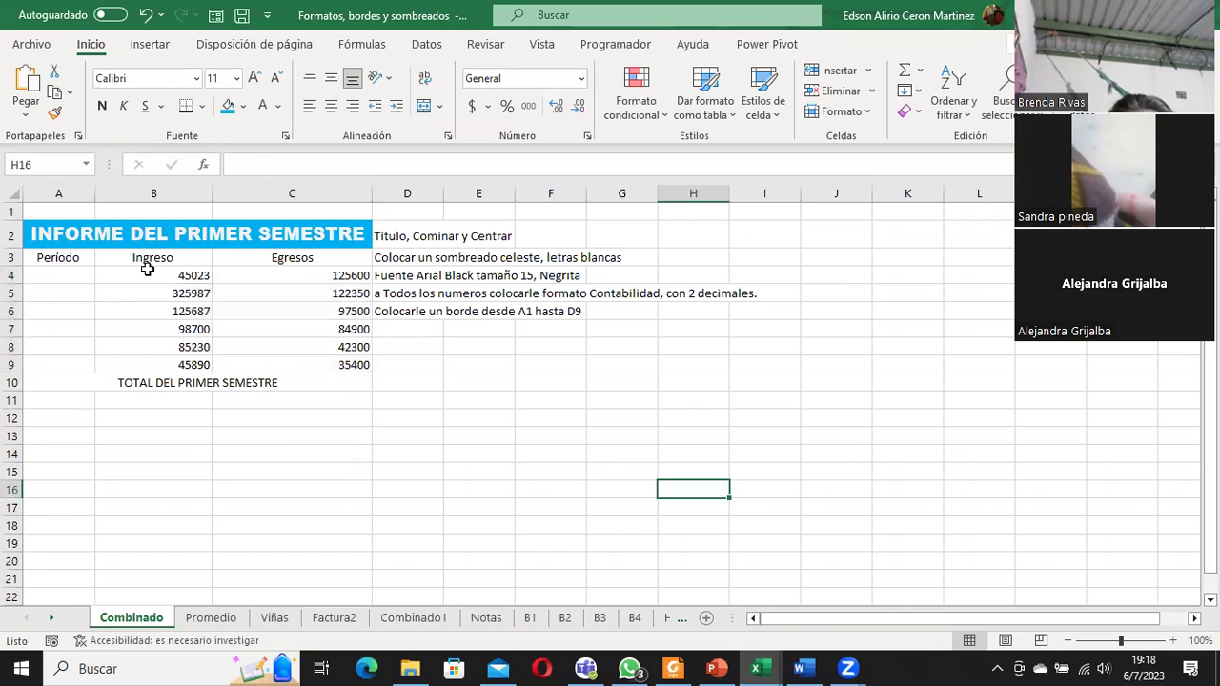
# Apply the Contabilidad format with 2 decimals and $ to the figures in B4:C9
pyautogui.moveTo(151, 275); pyautogui.dragTo(302, 358)
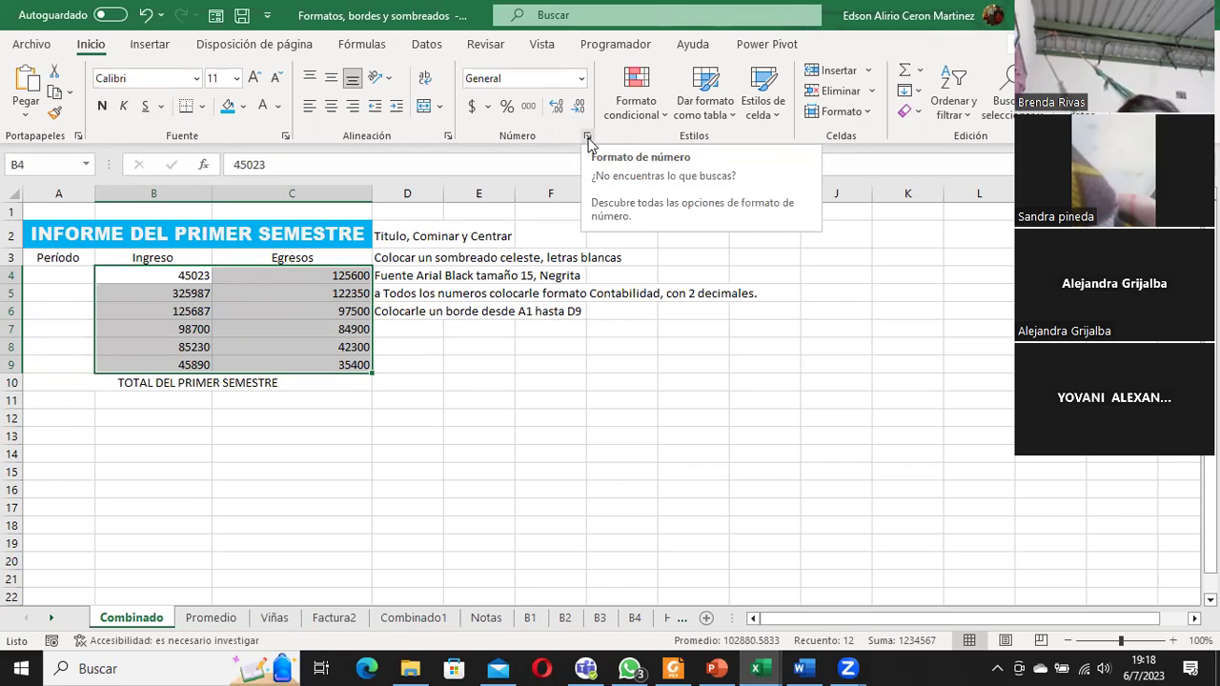
pyautogui.click(588, 140)
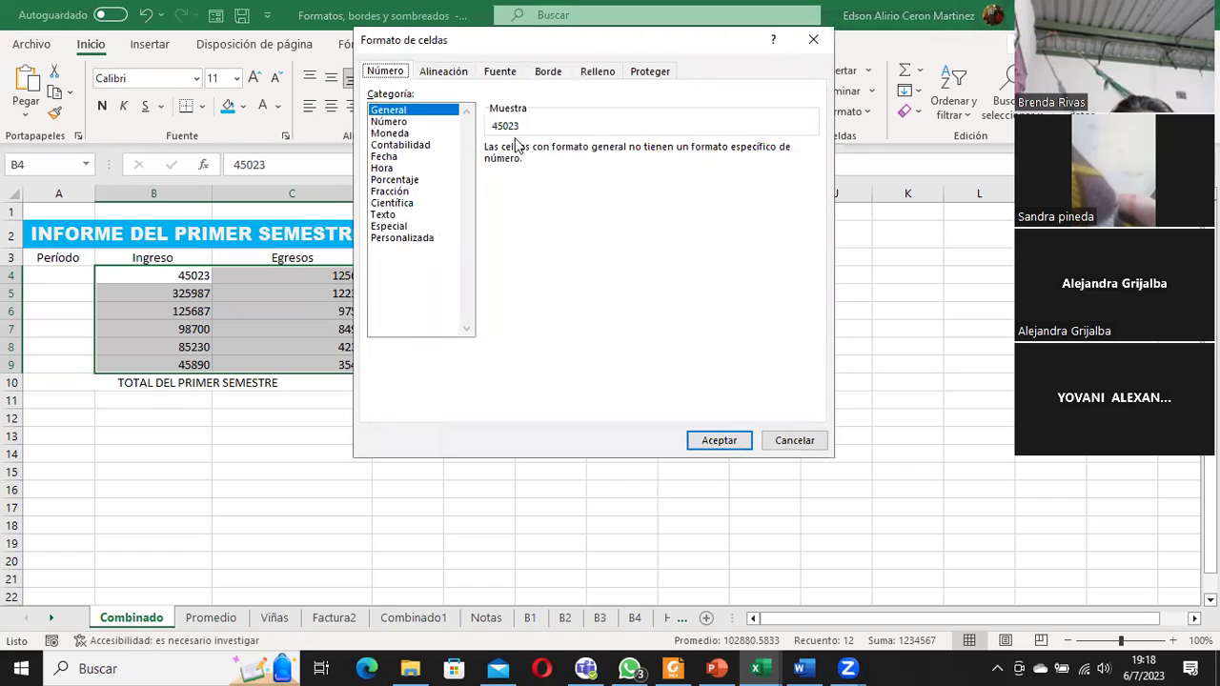
pyautogui.click(404, 147)
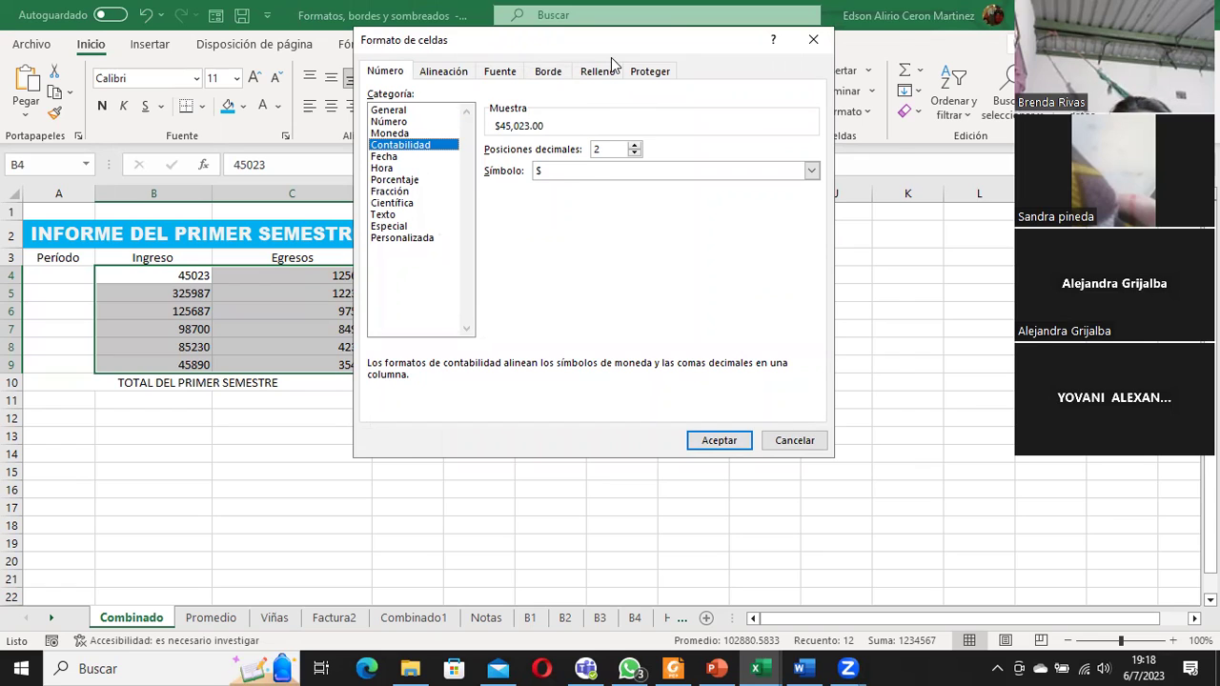
pyautogui.moveTo(612, 40); pyautogui.dragTo(673, 30)
pyautogui.click(784, 436)
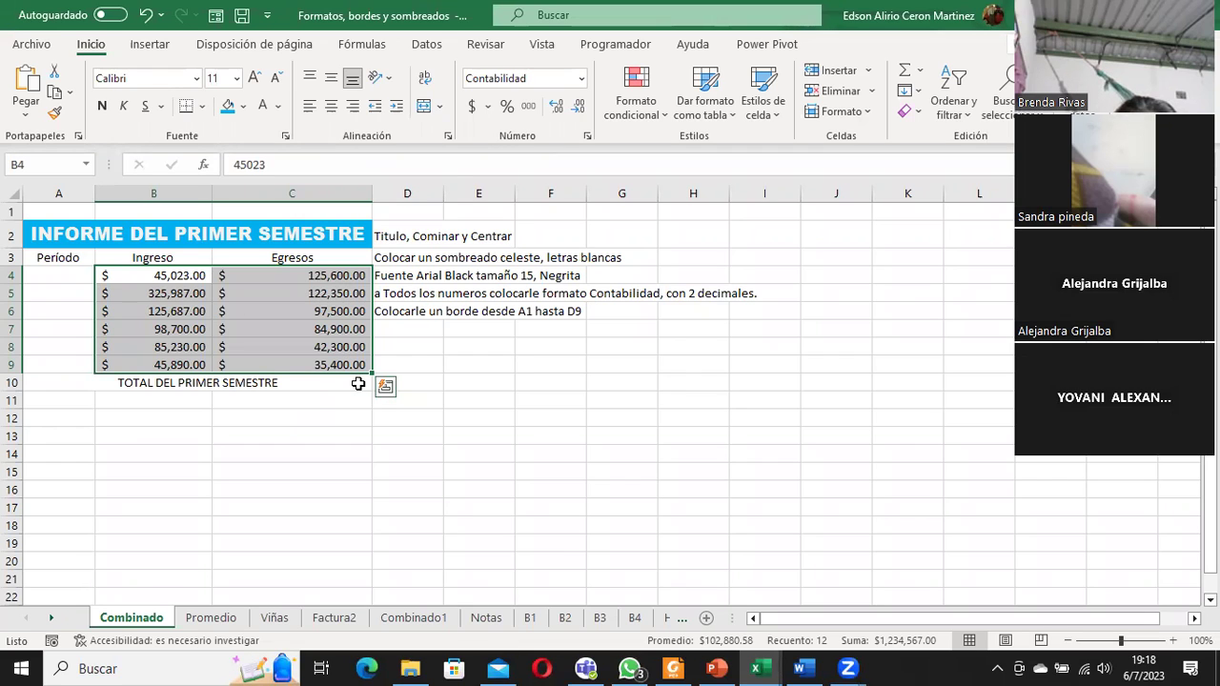
pyautogui.click(429, 316)
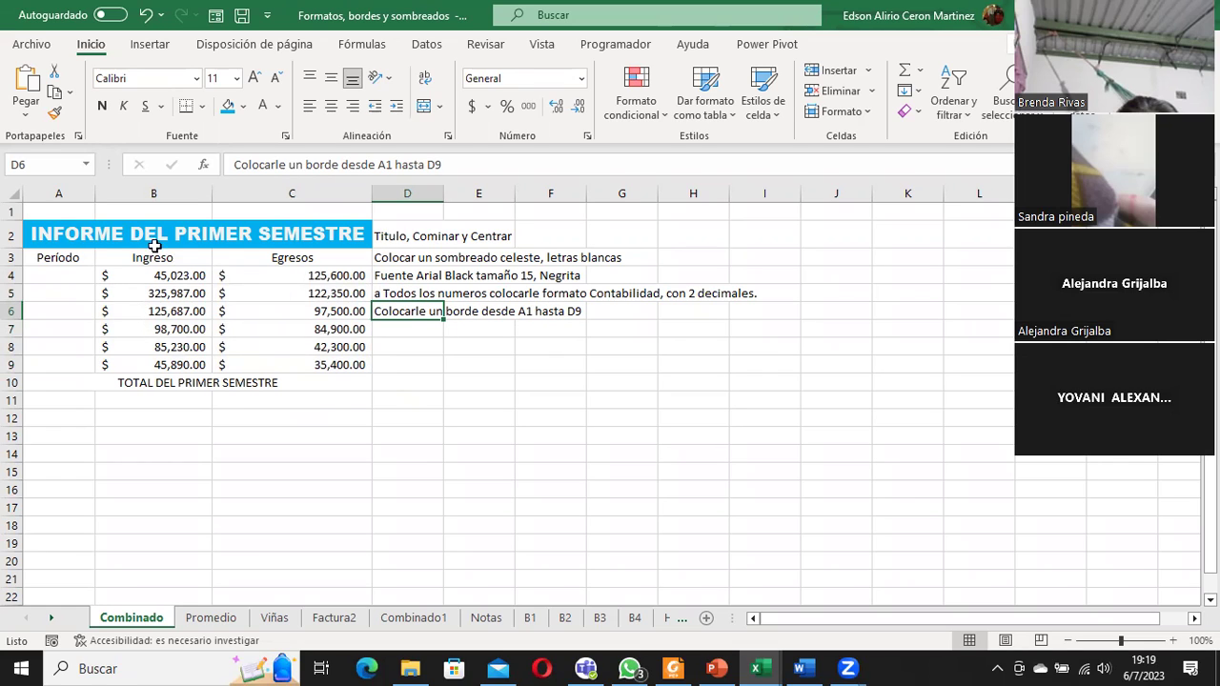
# Apply Todos los bordes to every cell of the table A2:C10
pyautogui.click(49, 229)
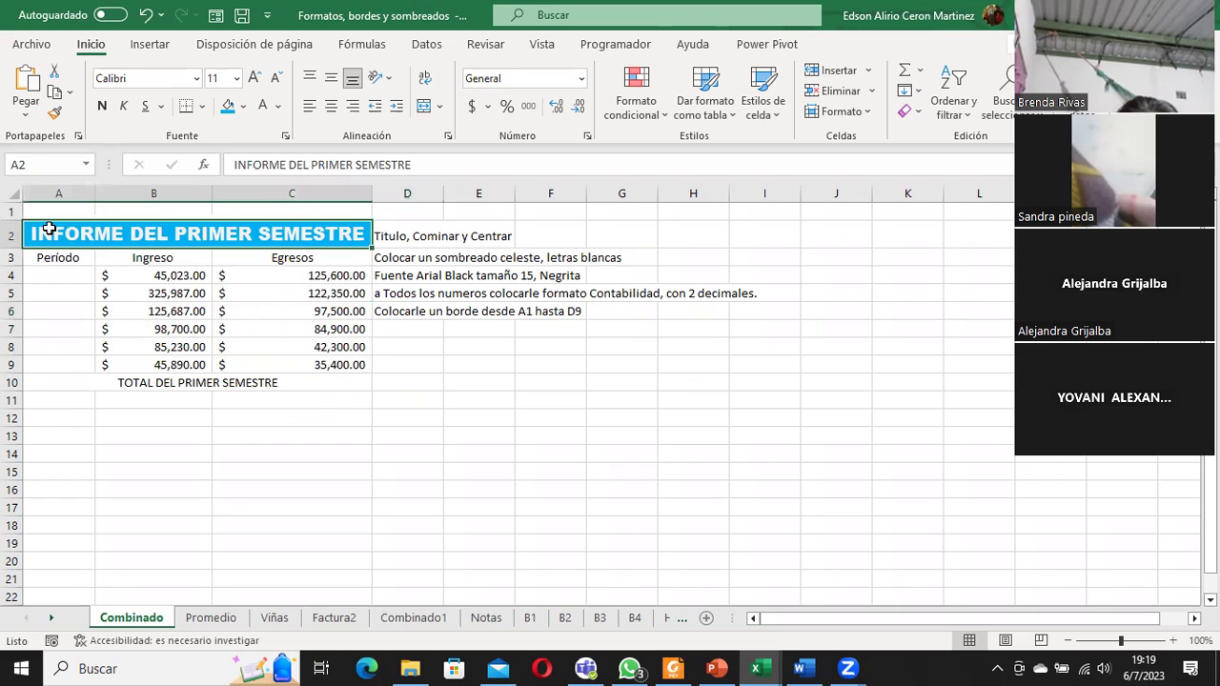
pyautogui.moveTo(49, 228); pyautogui.dragTo(86, 383)
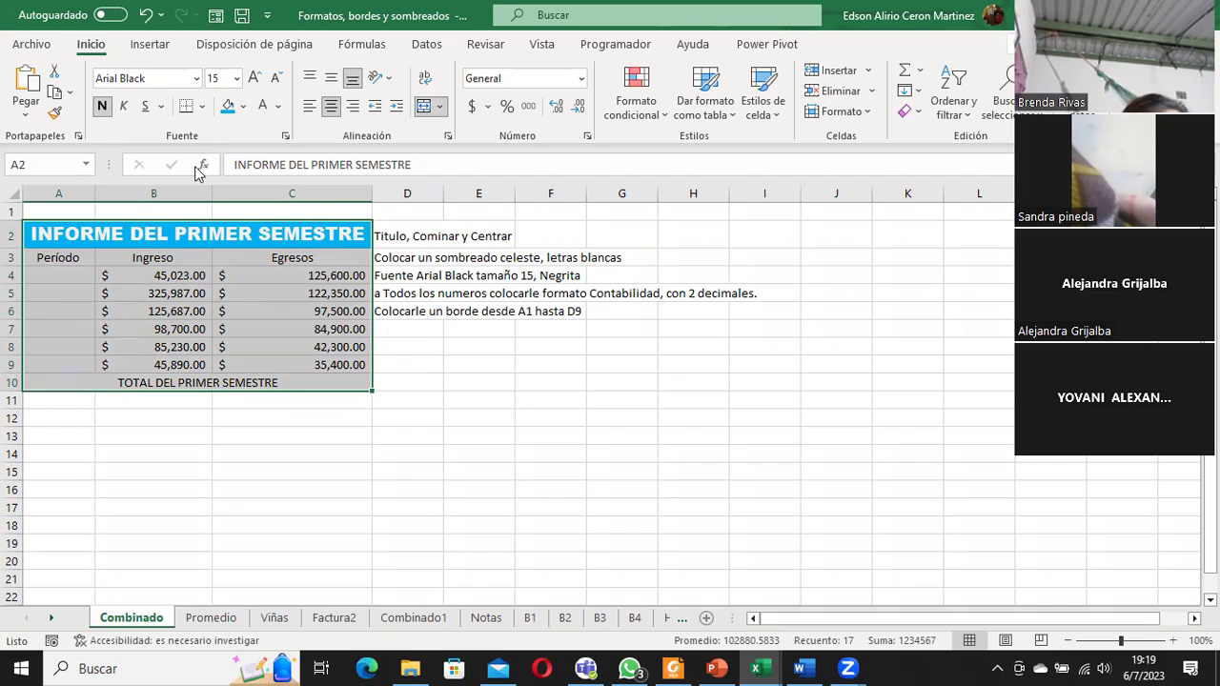
pyautogui.click(202, 107)
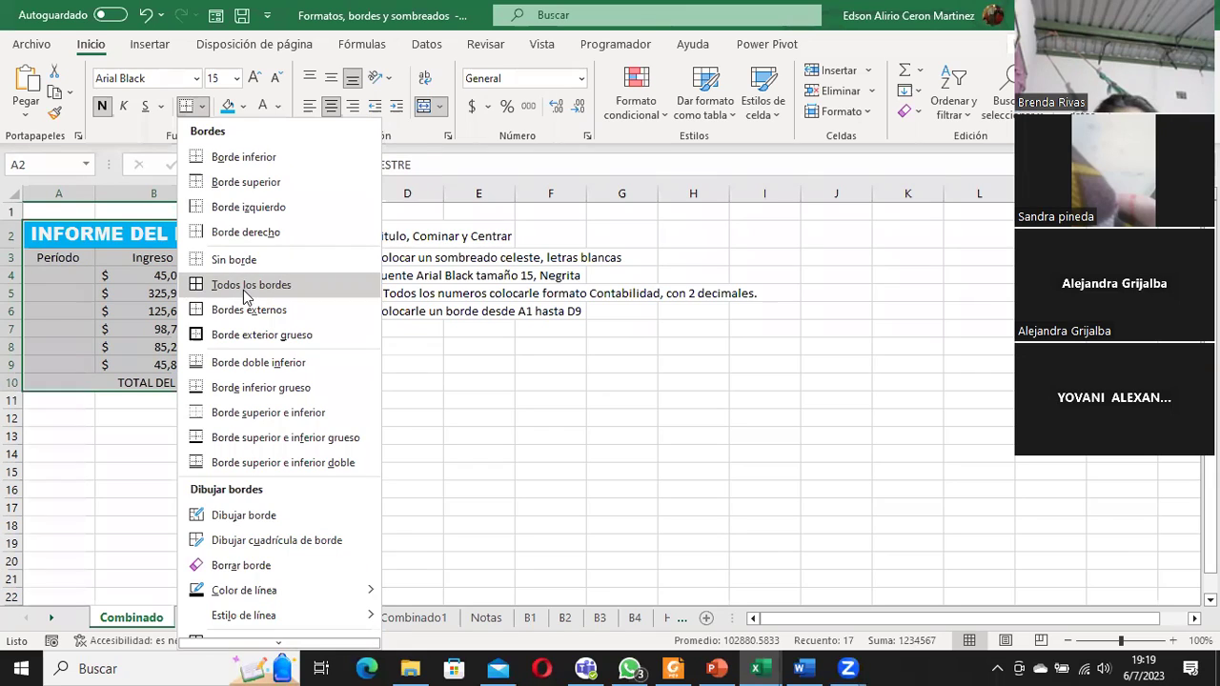
pyautogui.click(544, 421)
pyautogui.click(136, 296)
pyautogui.moveTo(57, 234)
pyautogui.mouseDown()
pyautogui.moveTo(207, 352)
pyautogui.moveTo(216, 384)
pyautogui.mouseUp()
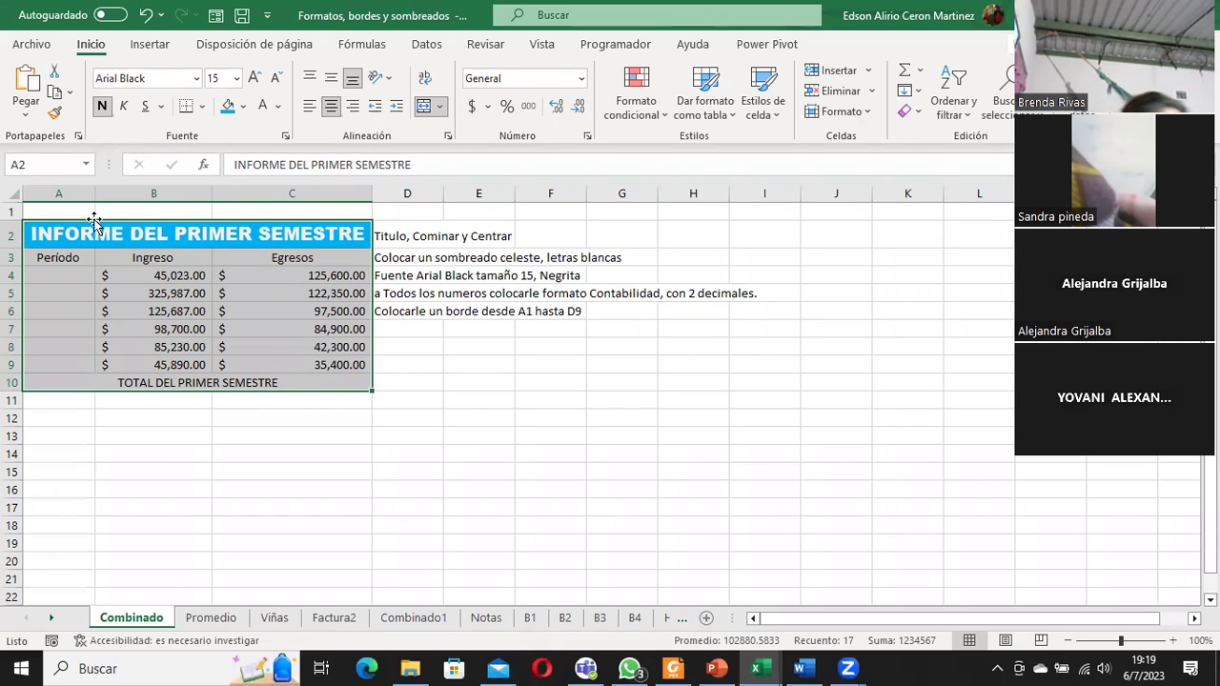
pyautogui.click(201, 106)
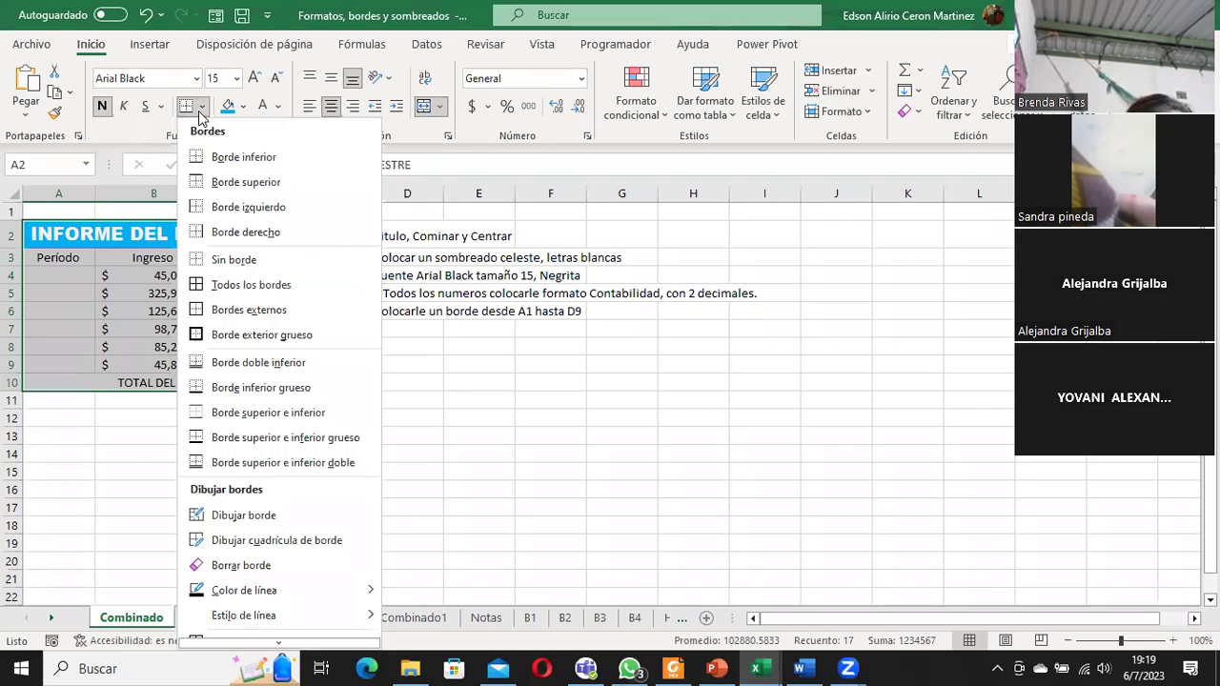
pyautogui.click(253, 285)
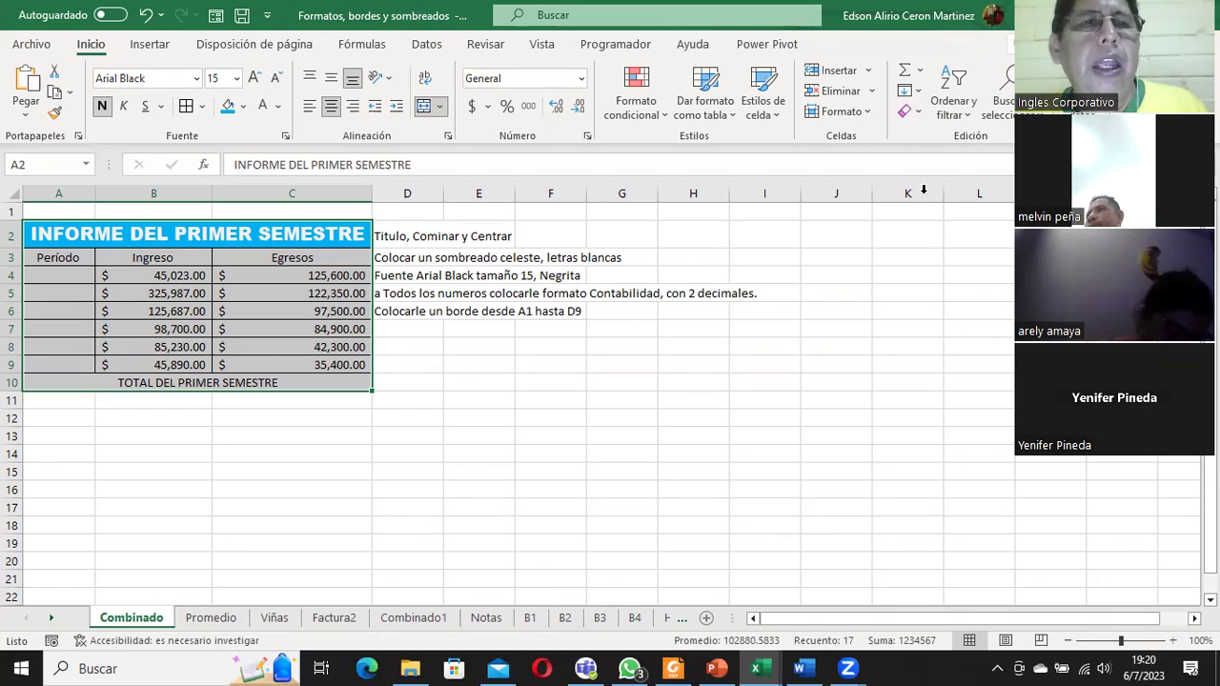
# Switch the title font to Calibri, then back to Arial Black
pyautogui.click(139, 239)
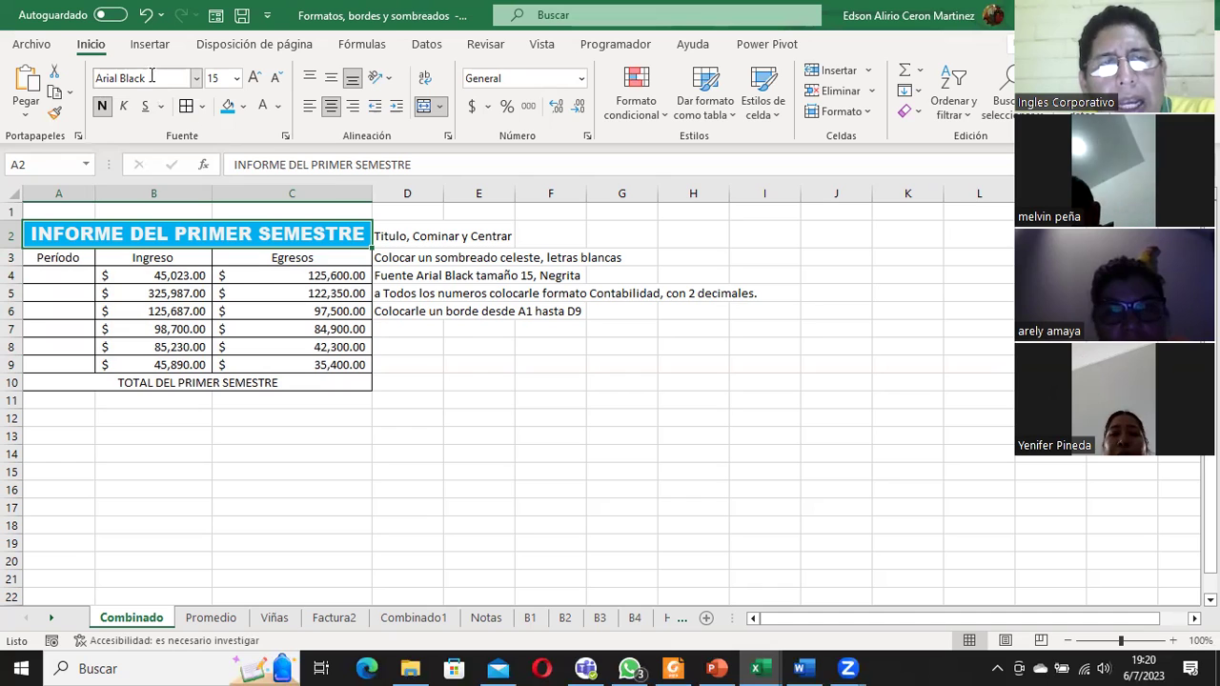
pyautogui.click(148, 78)
pyautogui.write('Baguet Script')
pyautogui.click(195, 80)
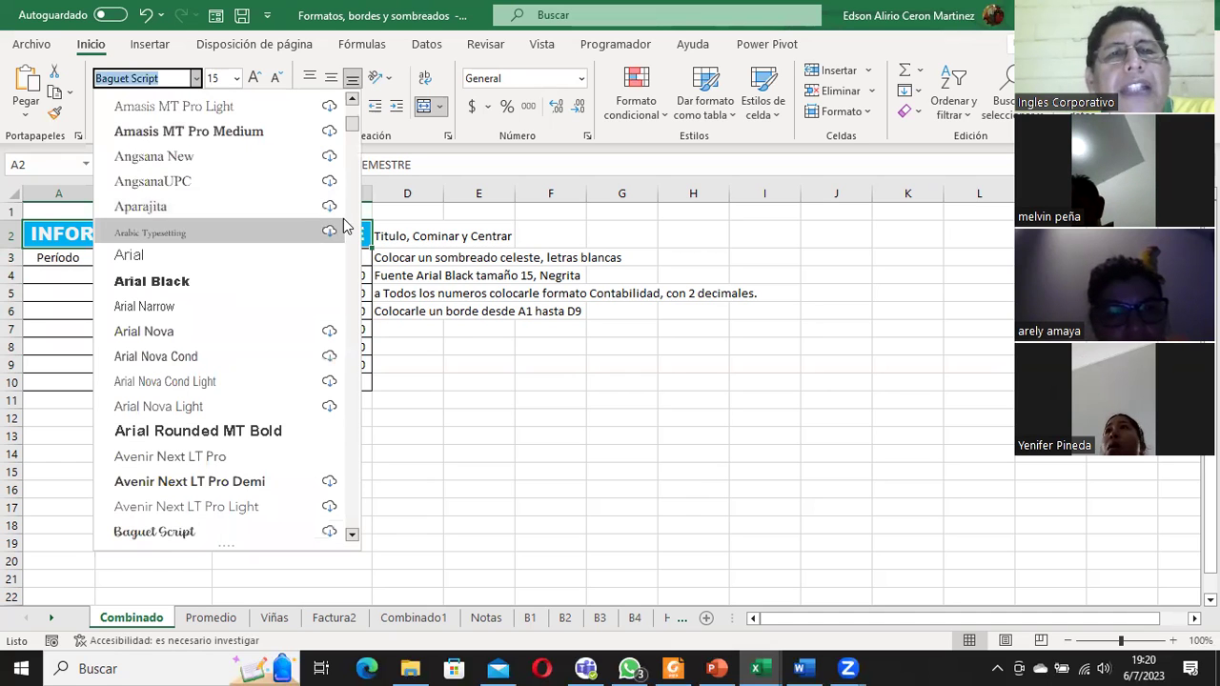
pyautogui.scroll(5, 245, 132)
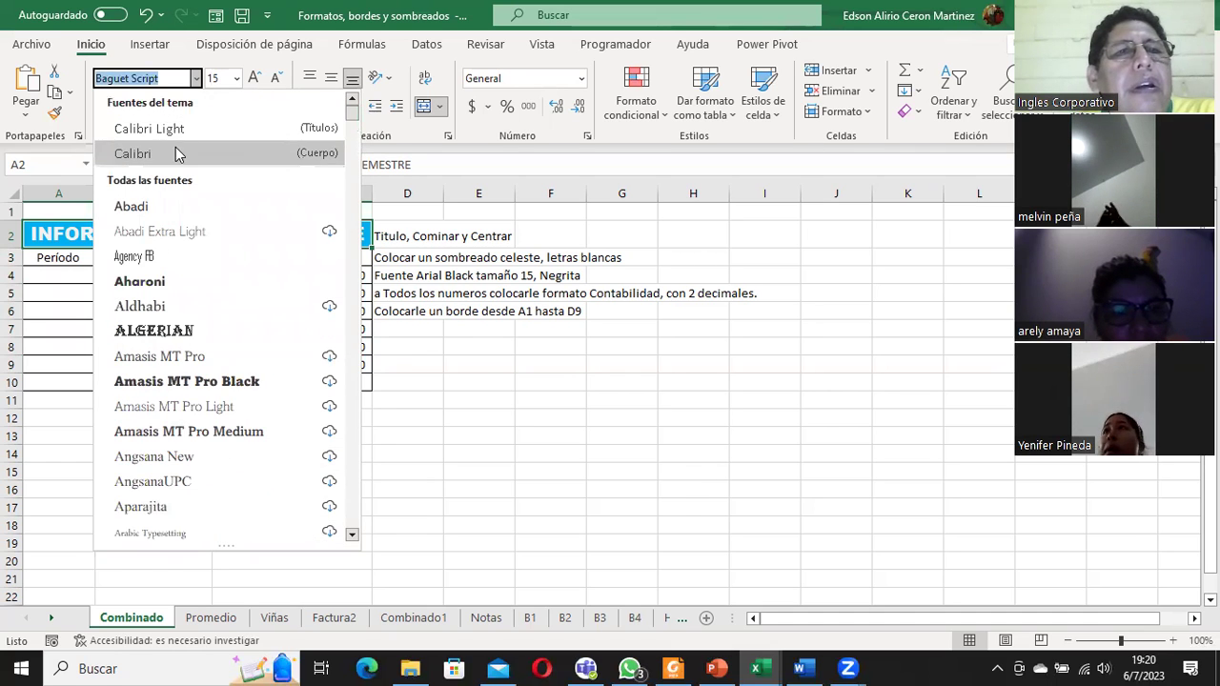
pyautogui.click(177, 153)
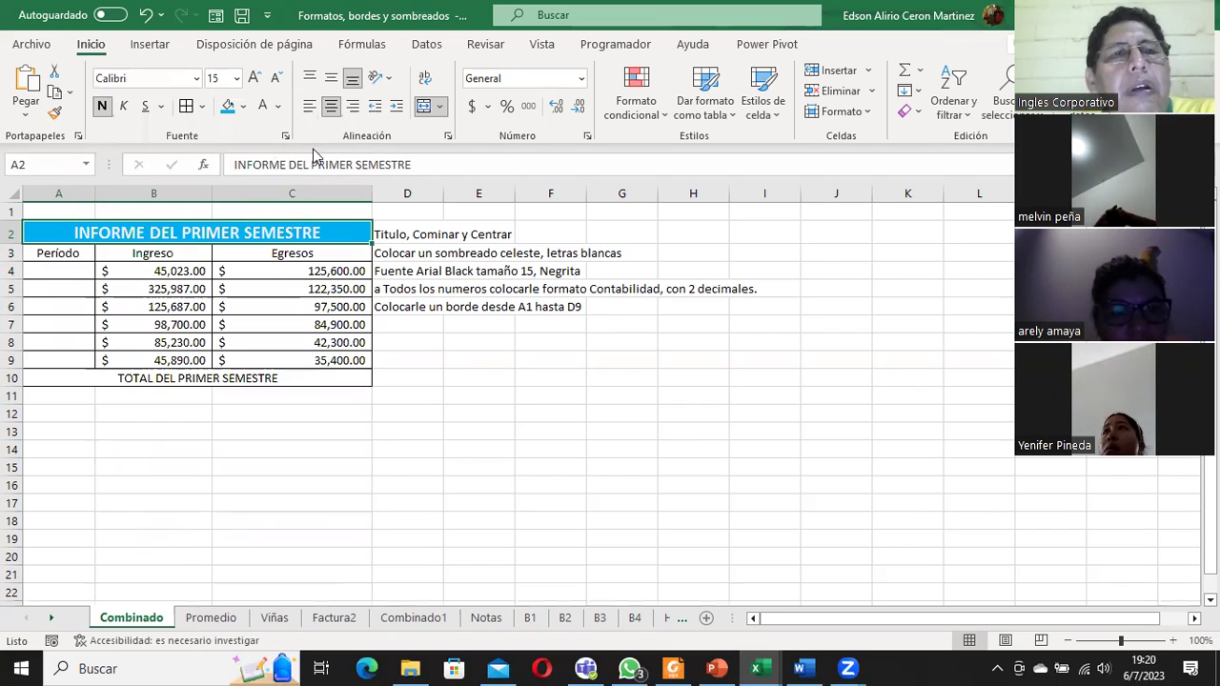
pyautogui.click(197, 79)
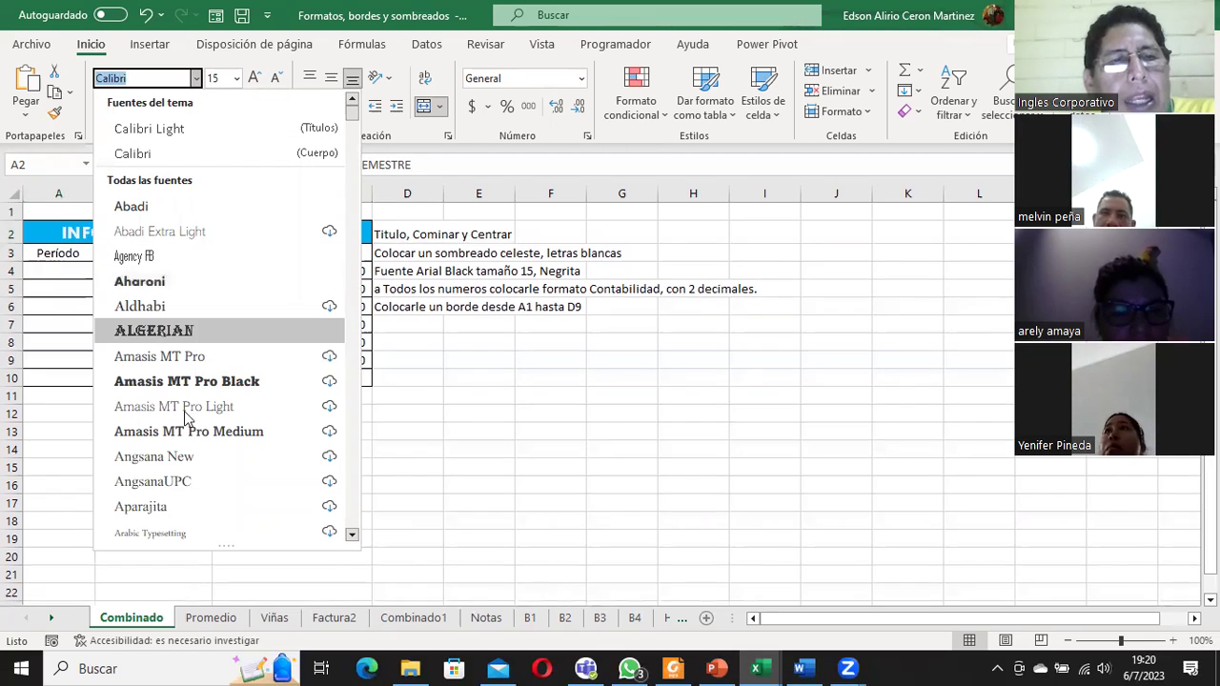
pyautogui.scroll(-2, 186, 386)
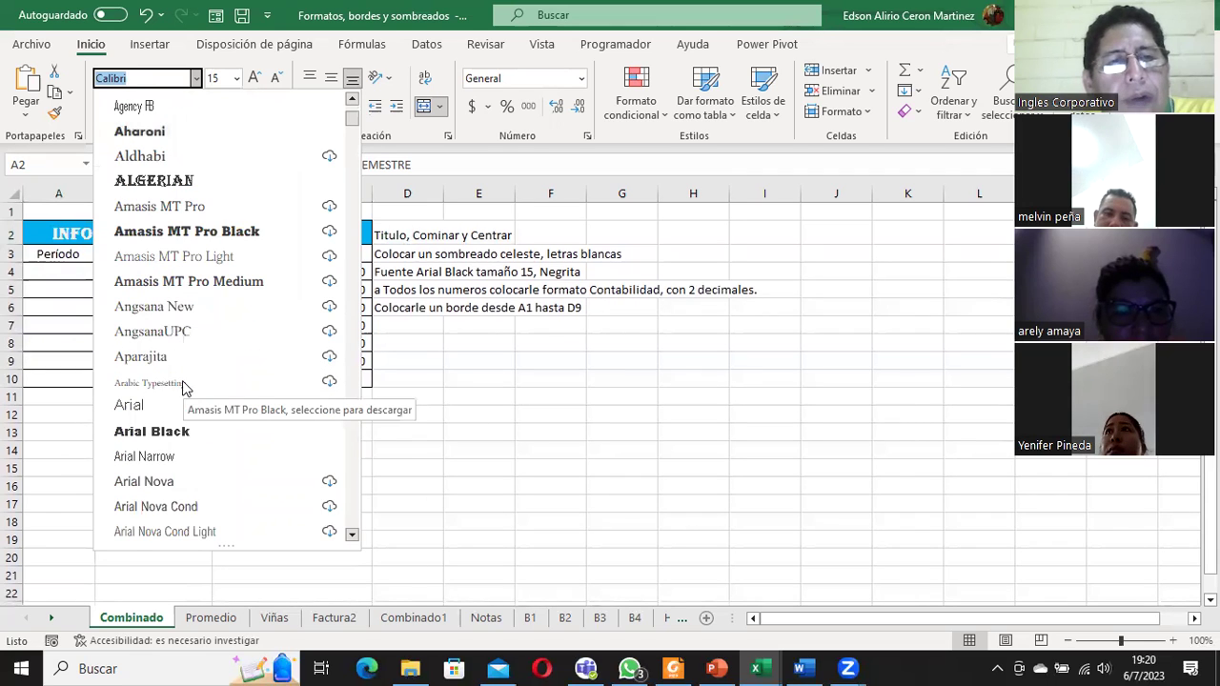
pyautogui.click(169, 434)
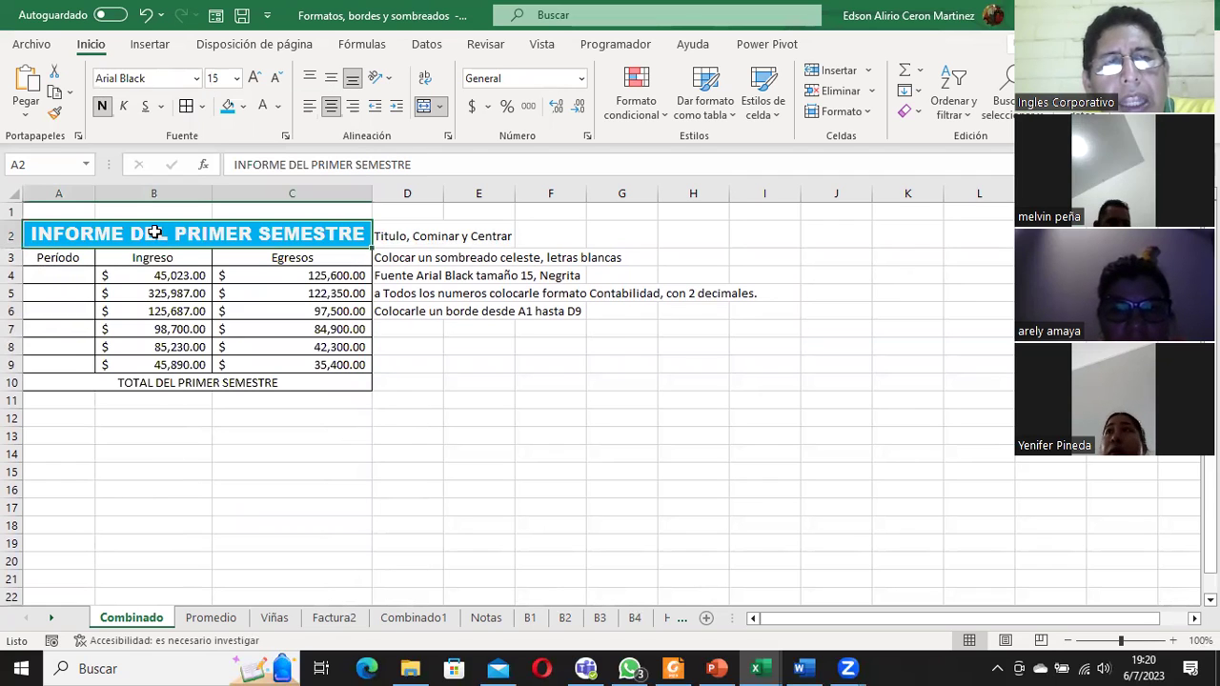
# Change the title size to 11, then set it back to 15
pyautogui.click(219, 78)
pyautogui.write('11')
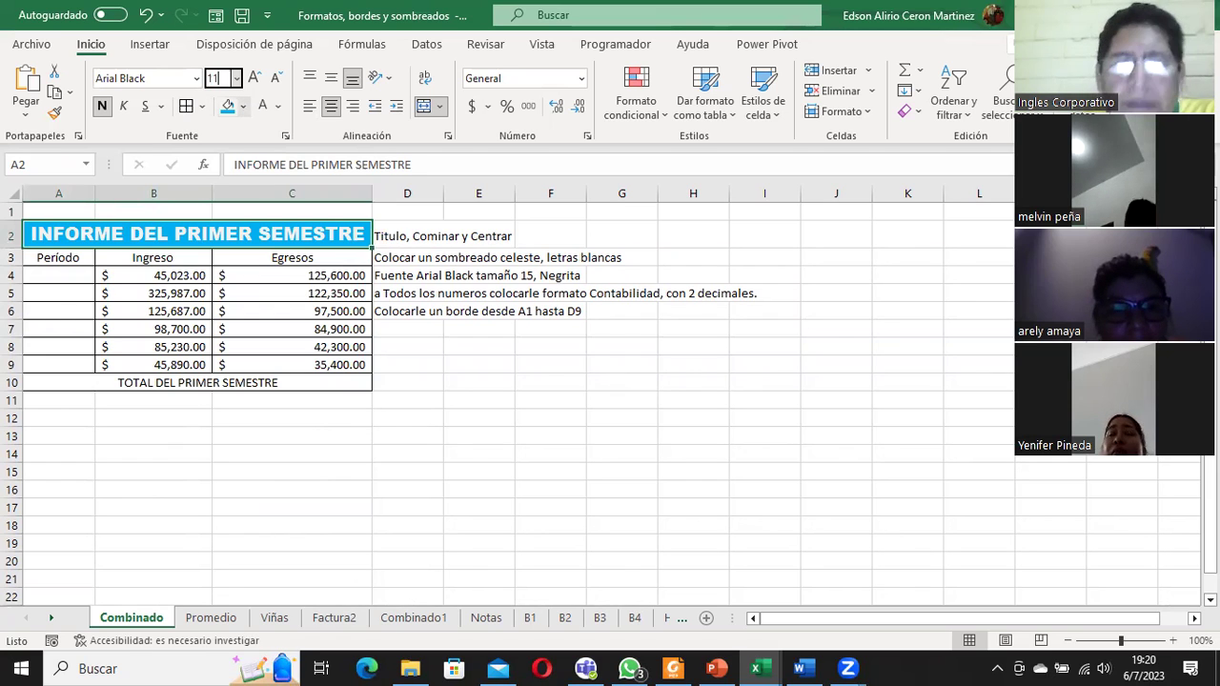
pyautogui.press('Return')
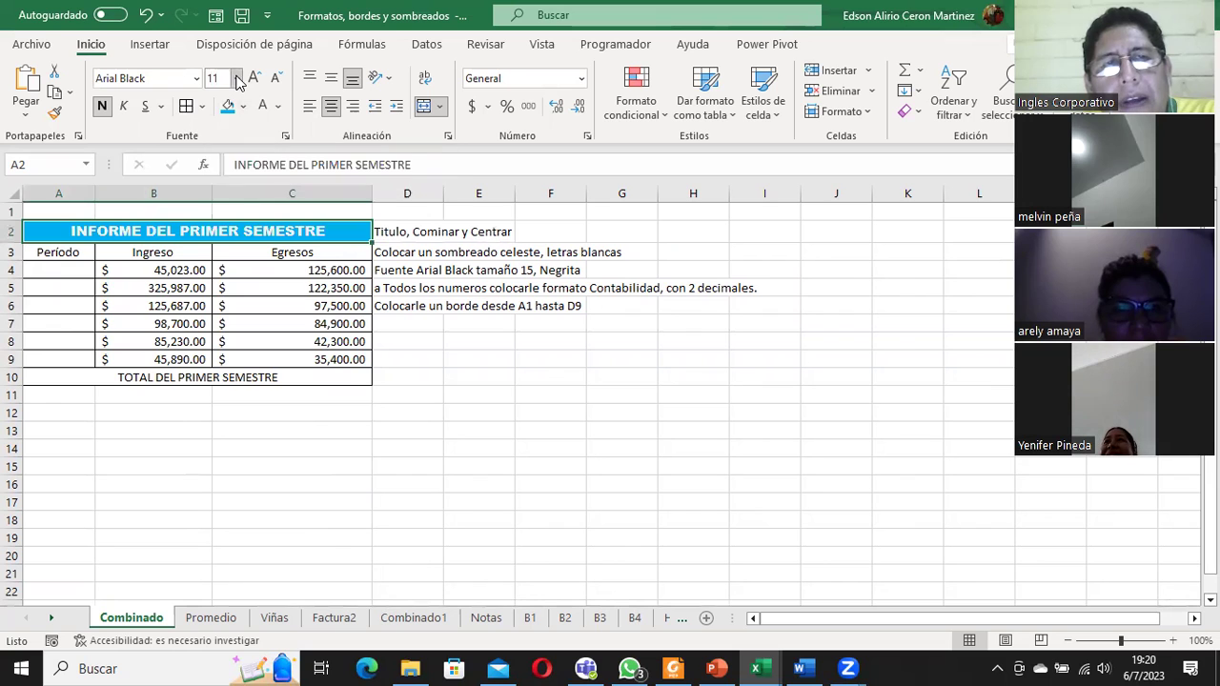
pyautogui.click(236, 80)
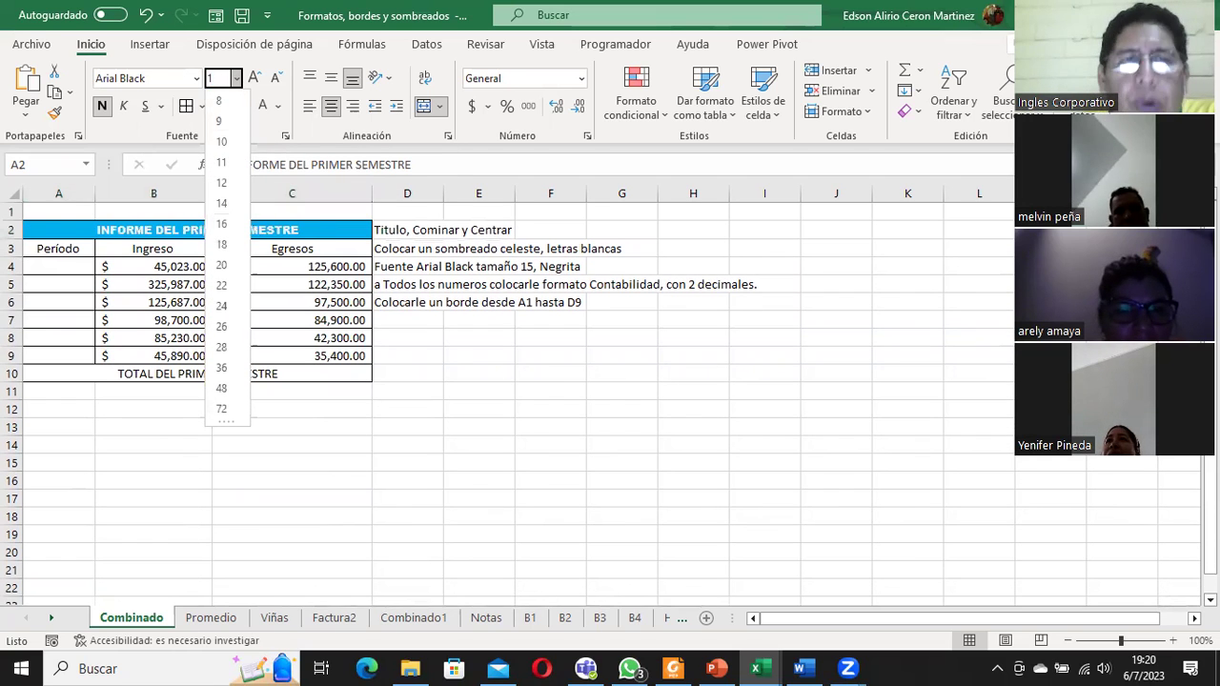
pyautogui.write('15')
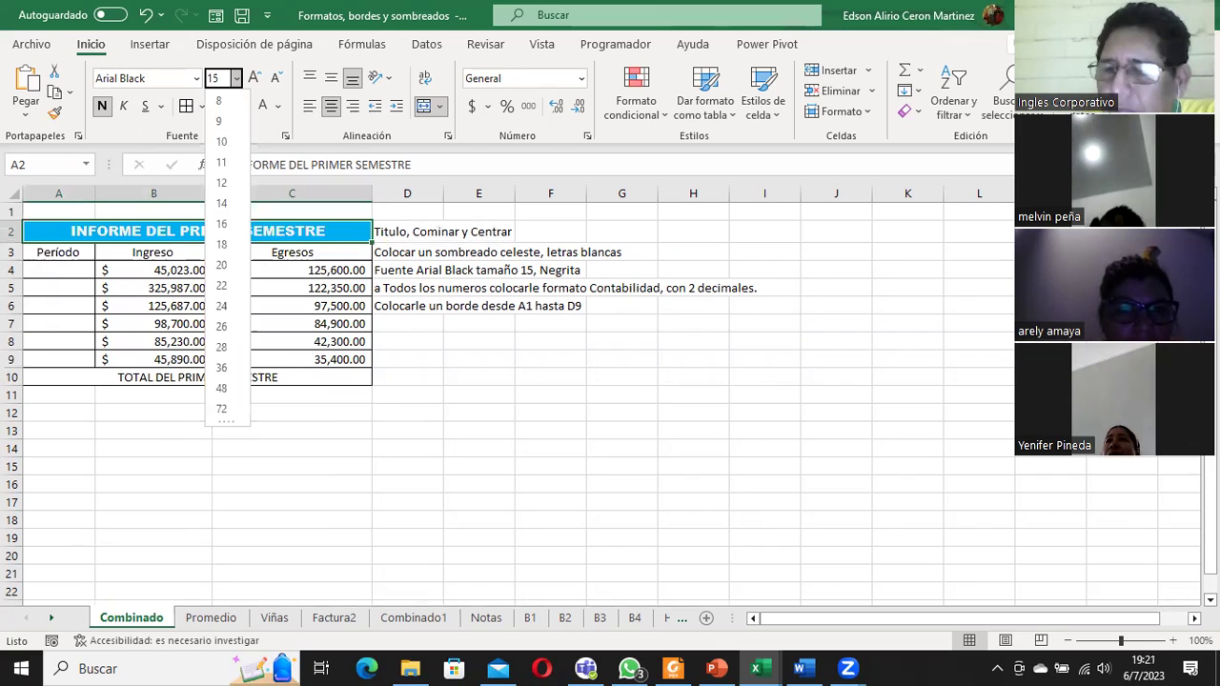
pyautogui.press('Return')
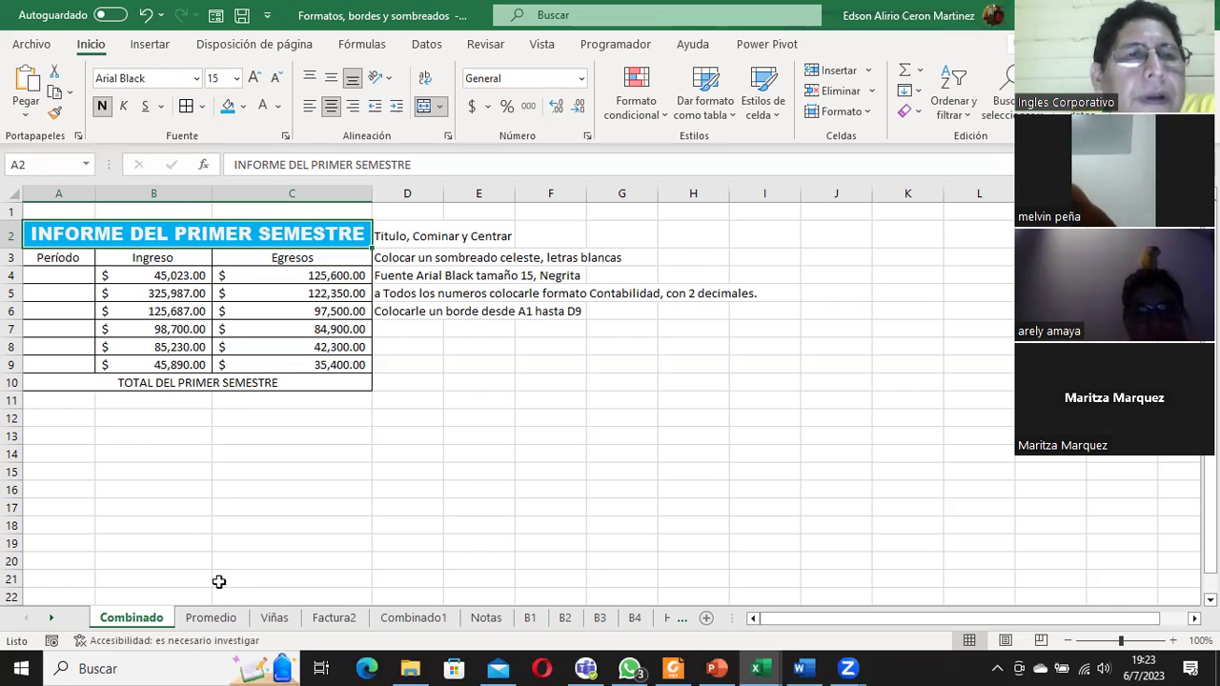
# Switch to the Promedio sheet and select the grades table A1:D7
pyautogui.click(211, 620)
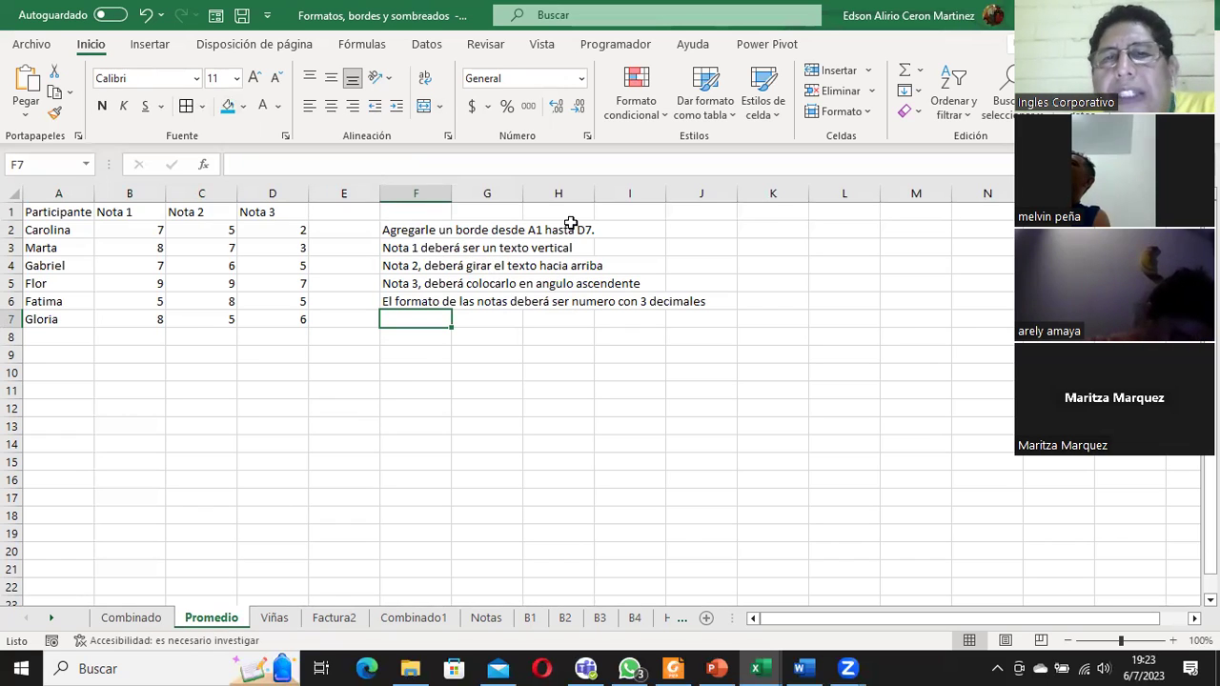
pyautogui.click(45, 211)
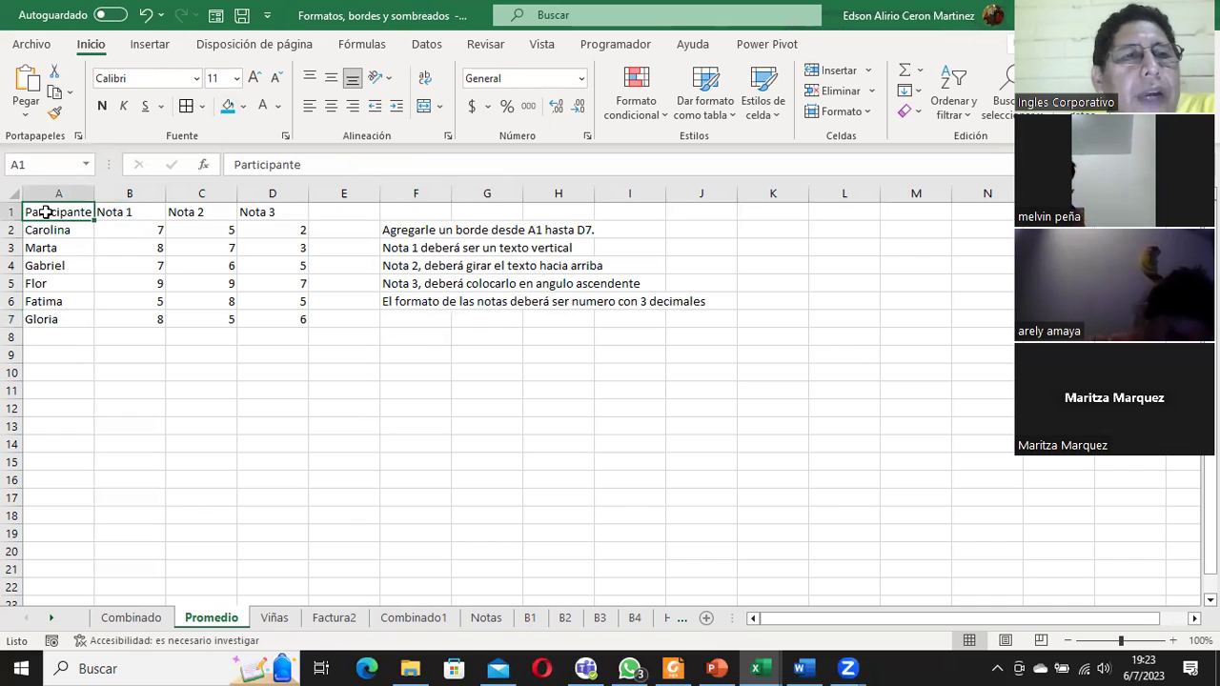
pyautogui.click(299, 317)
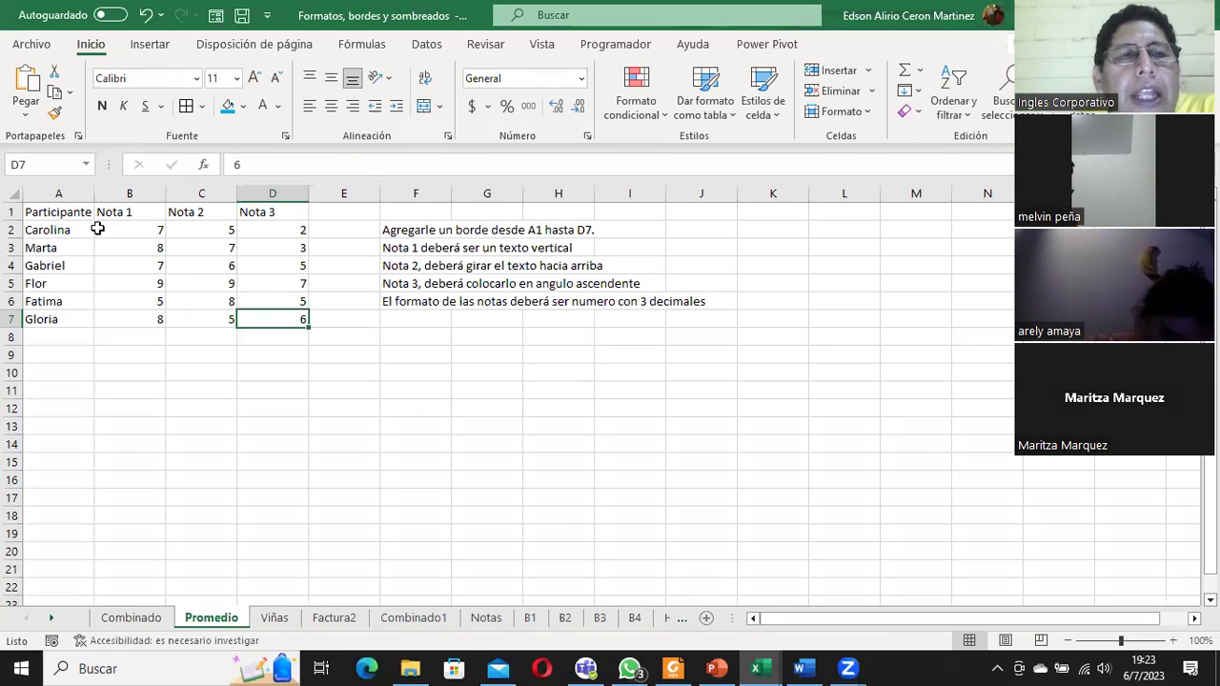
pyautogui.moveTo(69, 213); pyautogui.dragTo(295, 317)
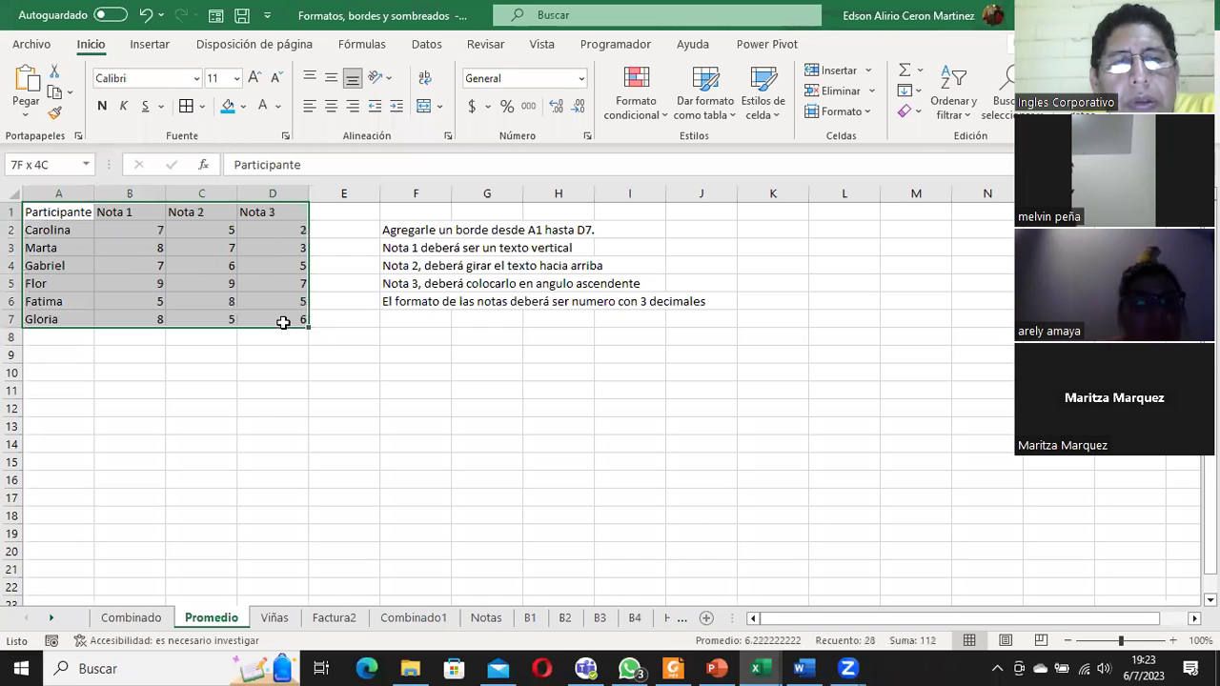
pyautogui.click(417, 341)
pyautogui.moveTo(44, 210)
pyautogui.mouseDown()
pyautogui.moveTo(204, 217)
pyautogui.moveTo(277, 318)
pyautogui.mouseUp()
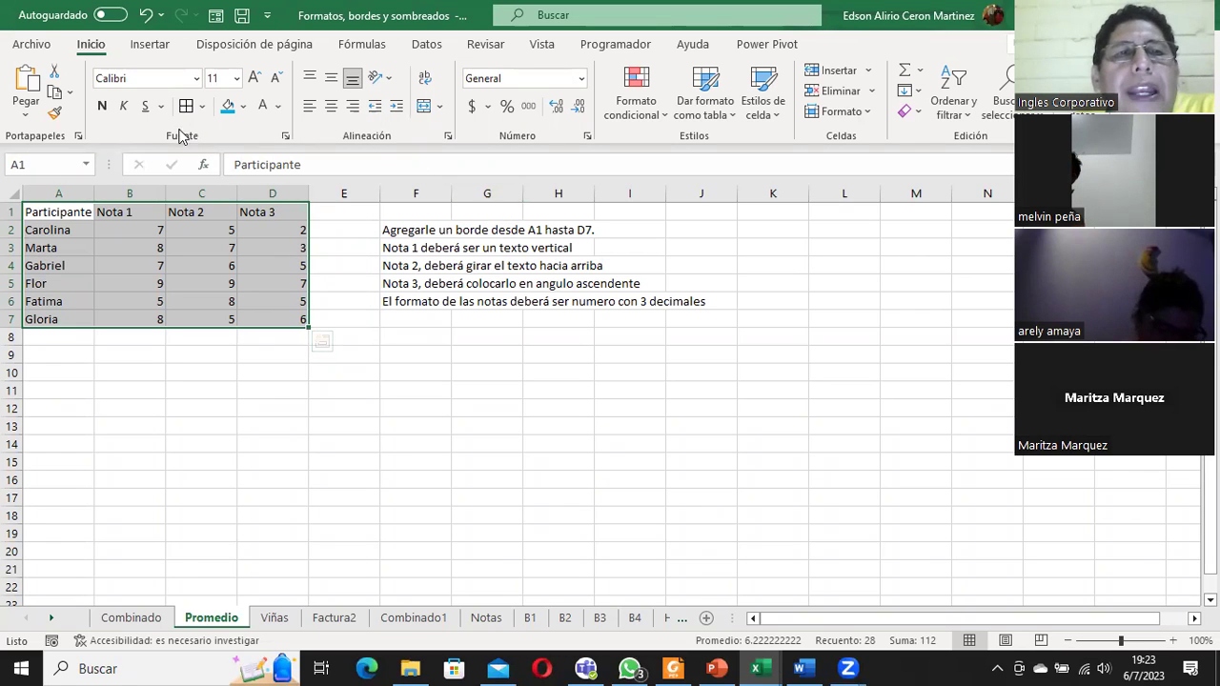
# Open Format Cells for A1:D7 and add outline and inside borders on the Border tab
pyautogui.click(286, 139)
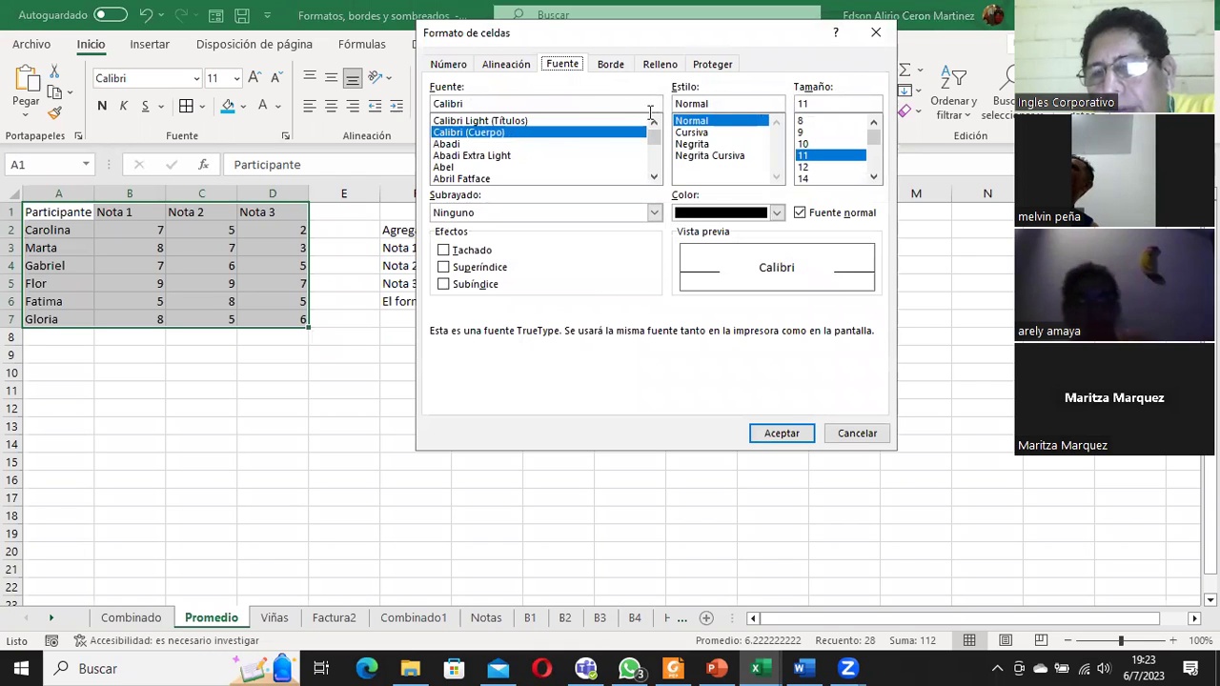
pyautogui.click(857, 433)
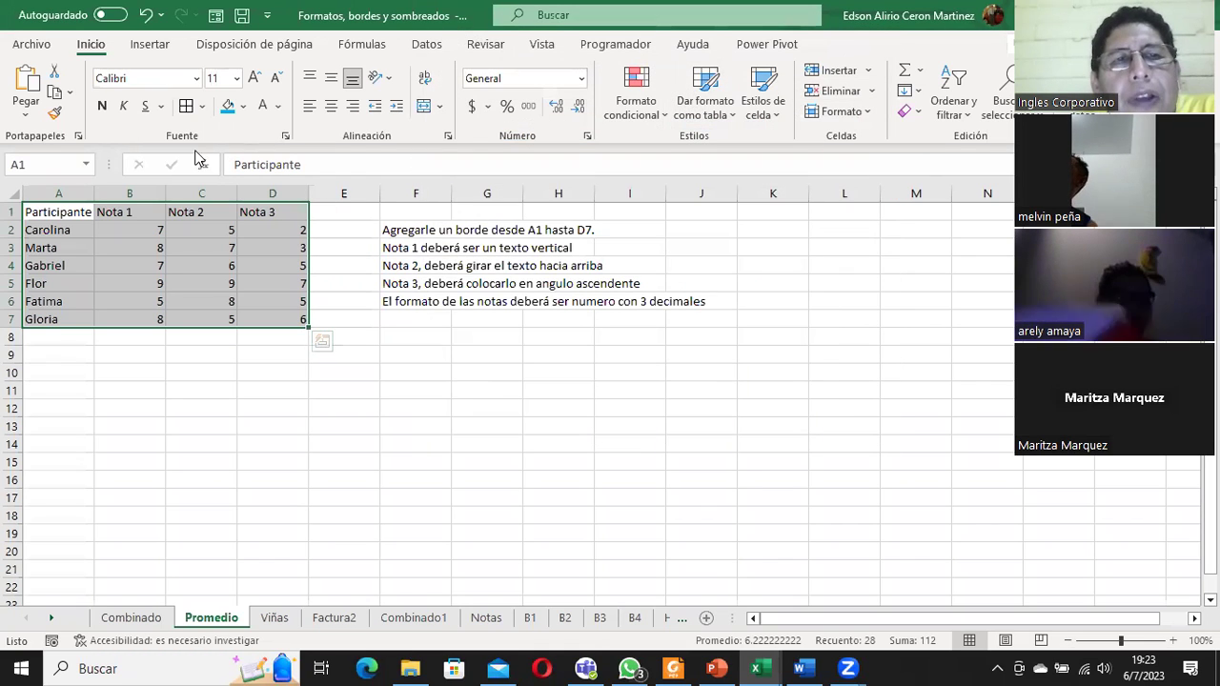
pyautogui.click(286, 137)
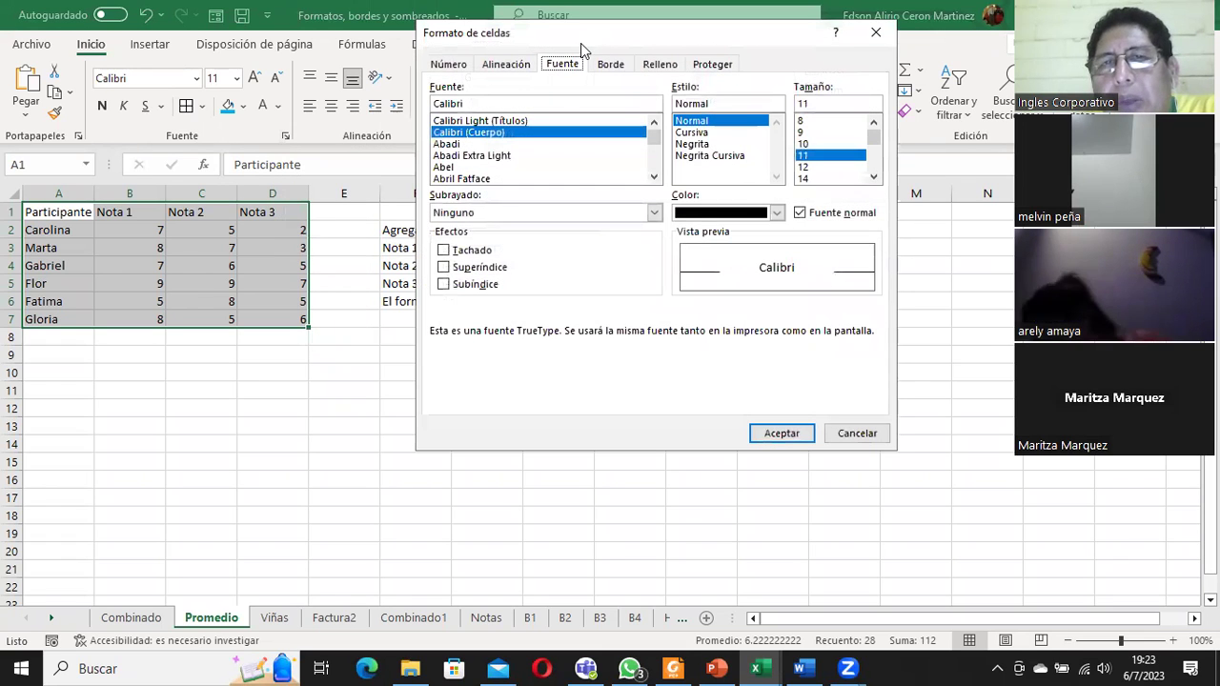
pyautogui.moveTo(581, 43); pyautogui.dragTo(509, 100)
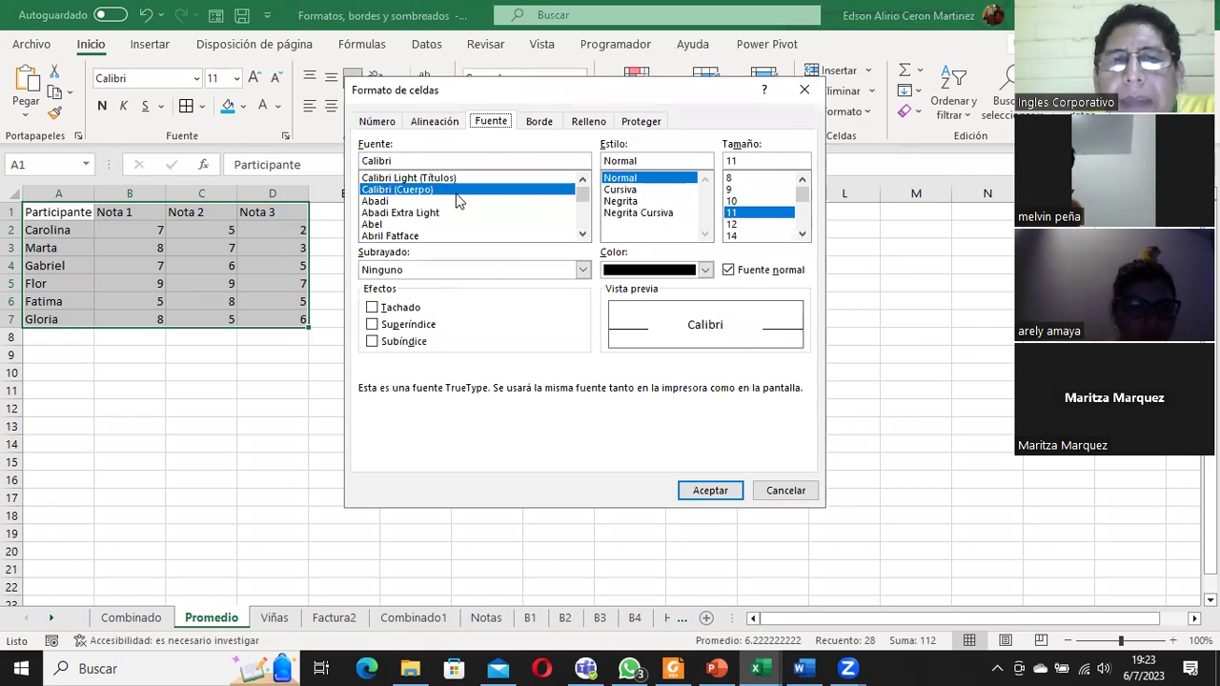
pyautogui.click(539, 124)
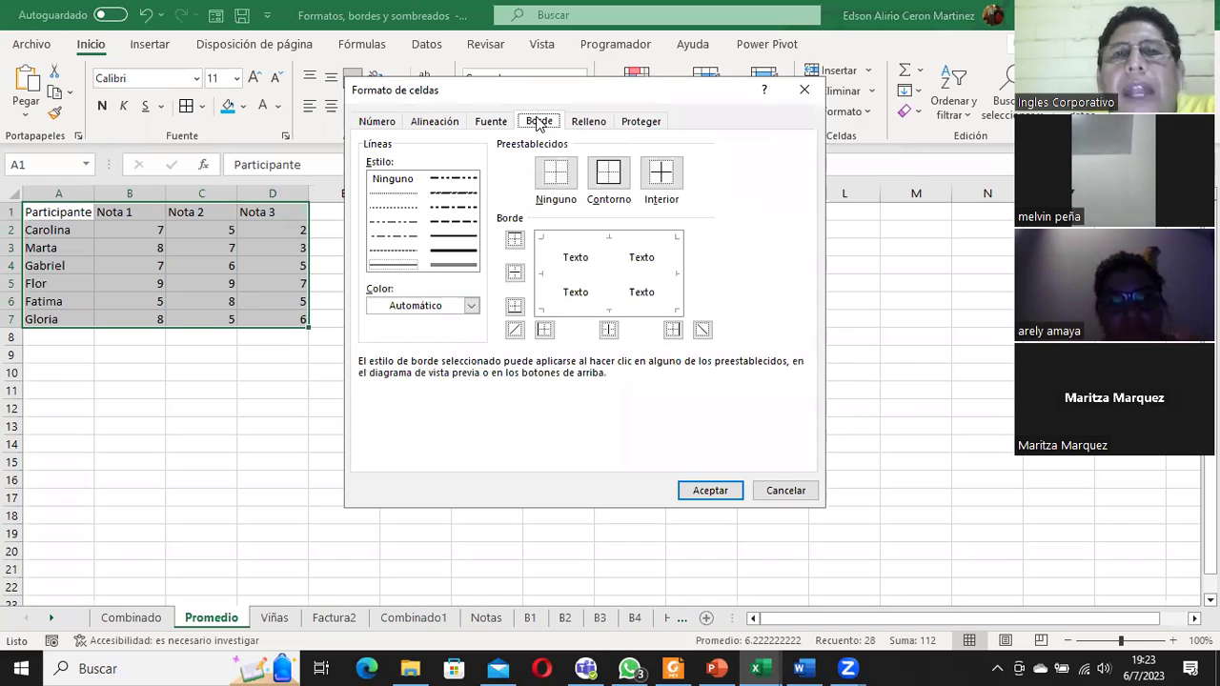
pyautogui.click(602, 181)
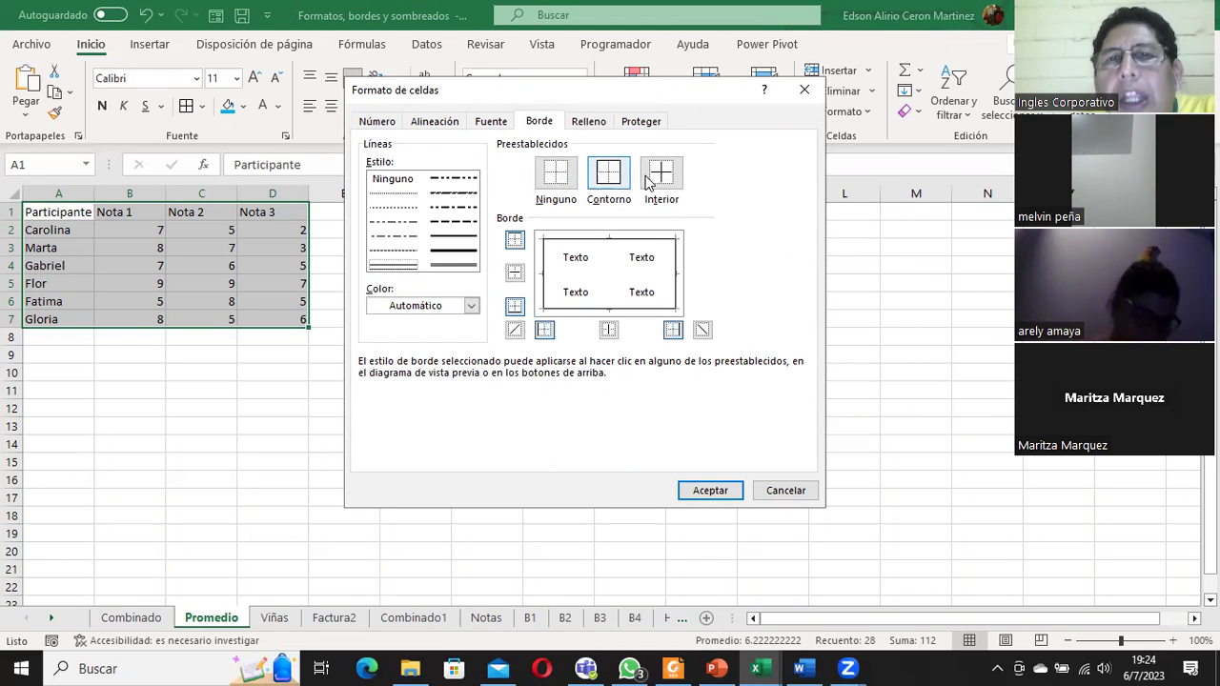
pyautogui.click(657, 179)
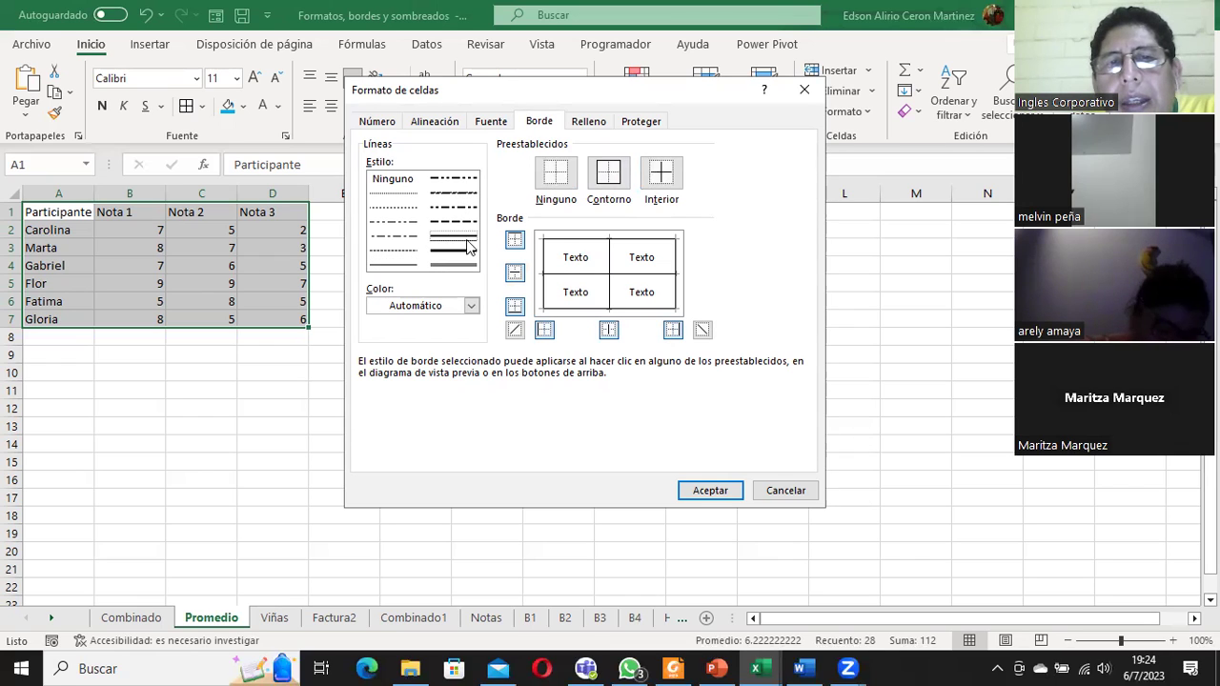
# Try a thicker purple line on the left, top and bottom edges, then cancel the dialog
pyautogui.click(562, 241)
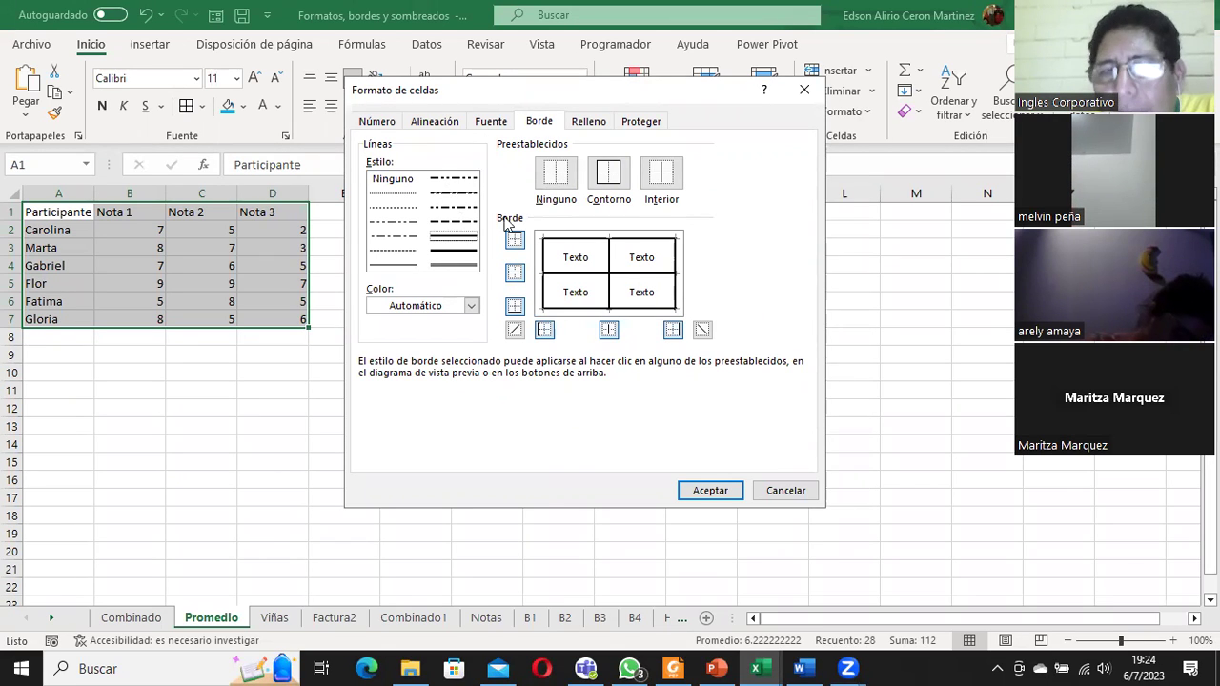
pyautogui.click(473, 308)
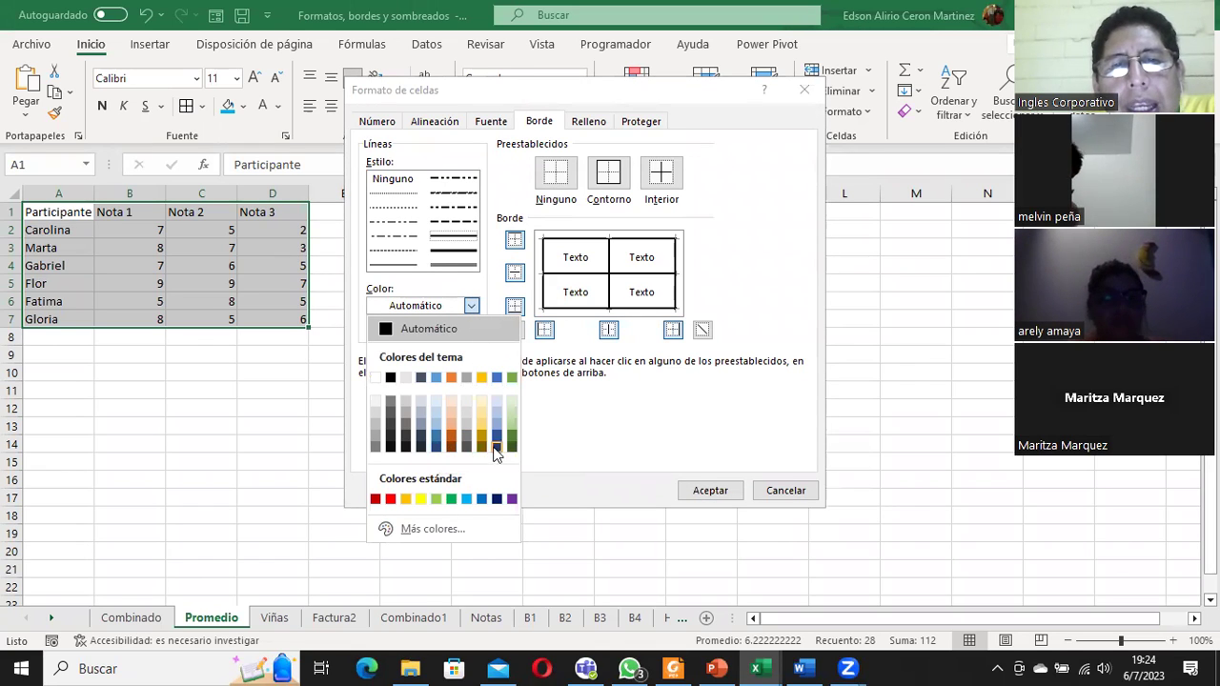
pyautogui.click(512, 498)
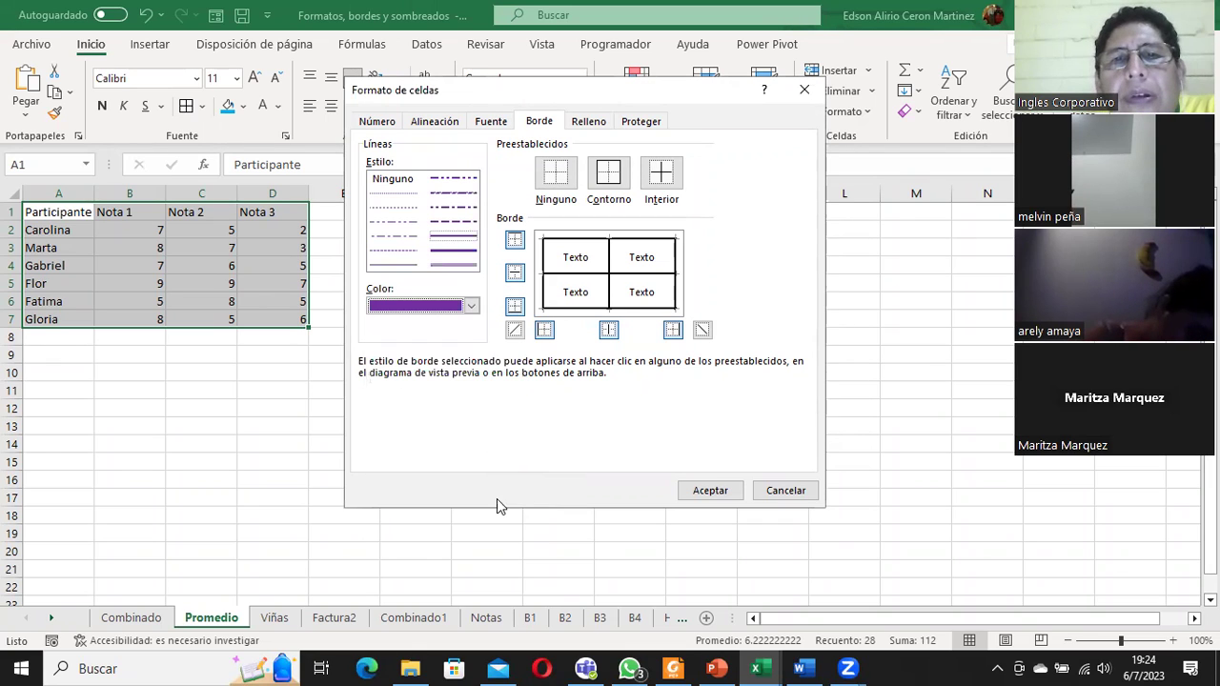
pyautogui.click(551, 263)
pyautogui.click(561, 244)
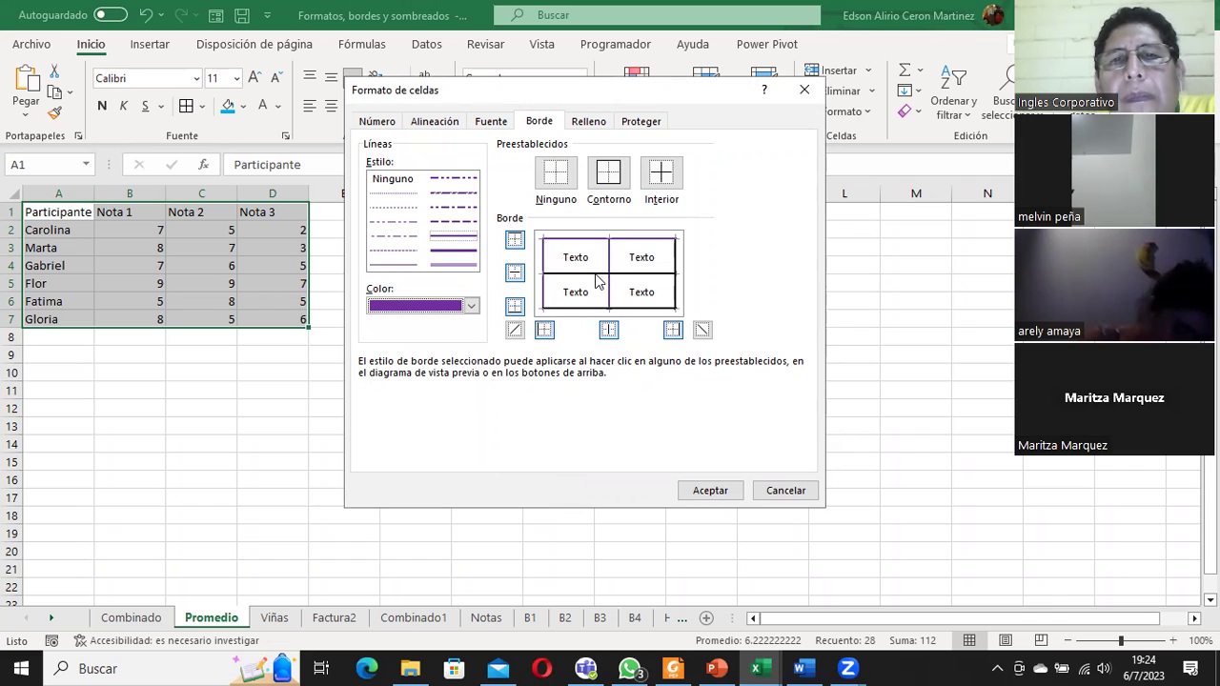
pyautogui.click(638, 308)
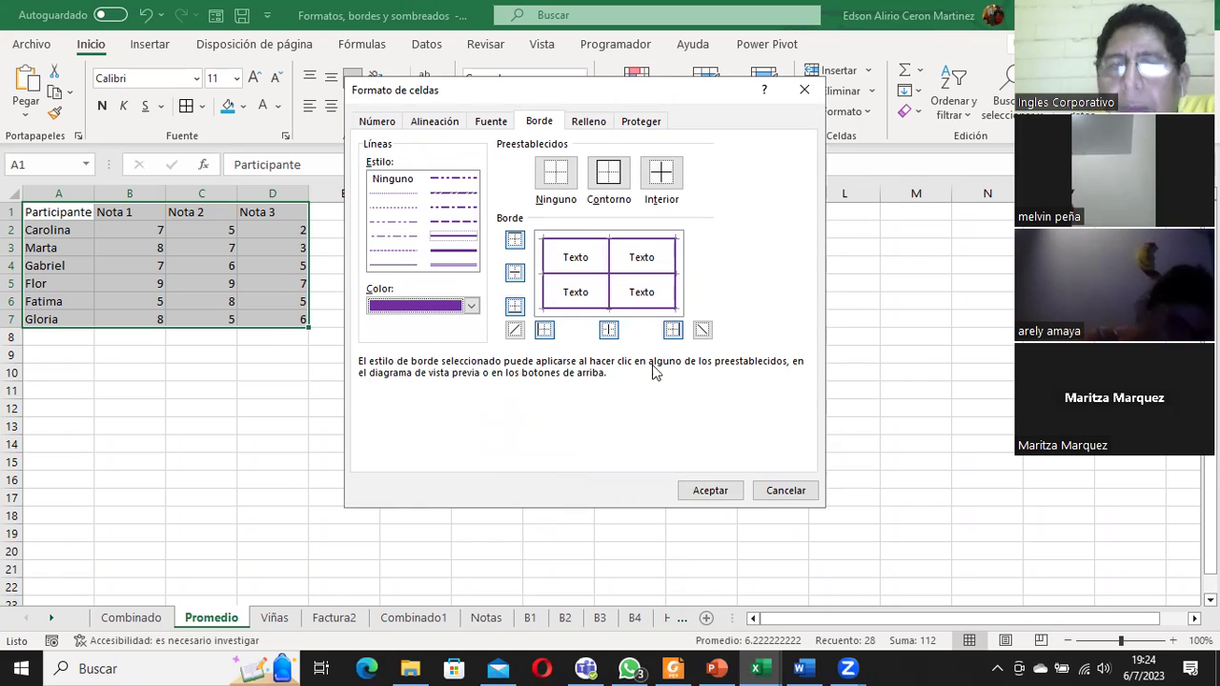
pyautogui.click(786, 493)
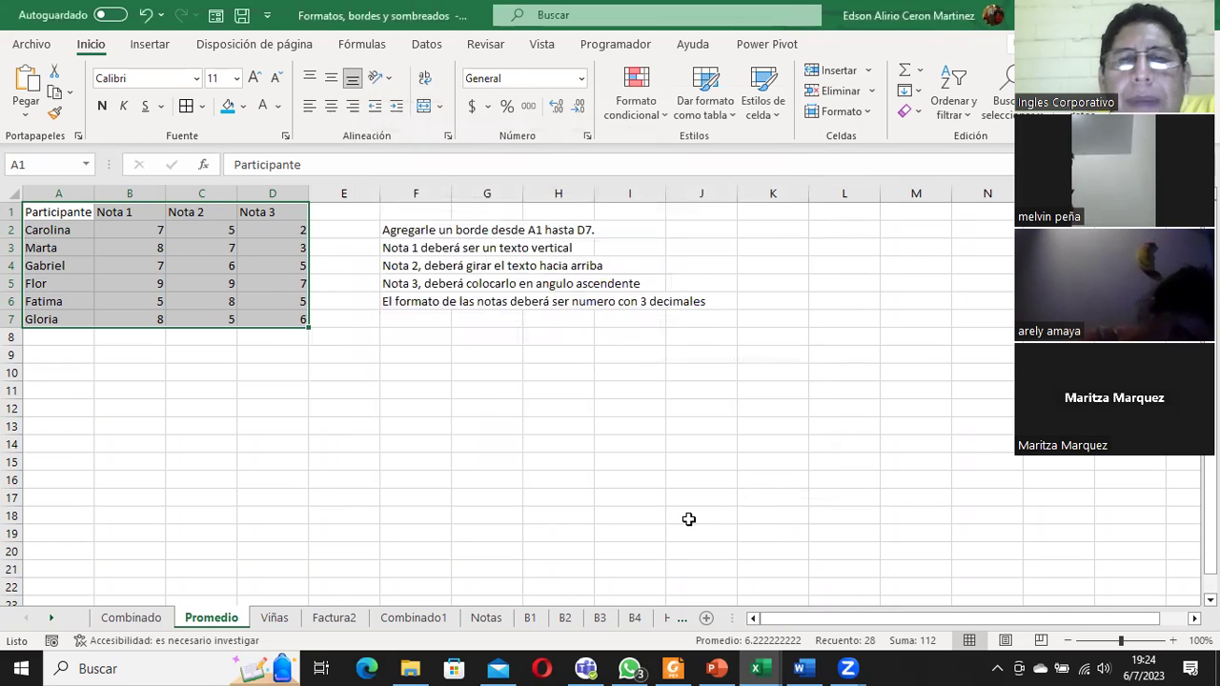
# Reselect A1:D7 and, in Format Cells Border settings, pick a new line style and purple color
pyautogui.click(348, 440)
pyautogui.moveTo(68, 213)
pyautogui.mouseDown()
pyautogui.moveTo(173, 218)
pyautogui.moveTo(288, 317)
pyautogui.mouseUp()
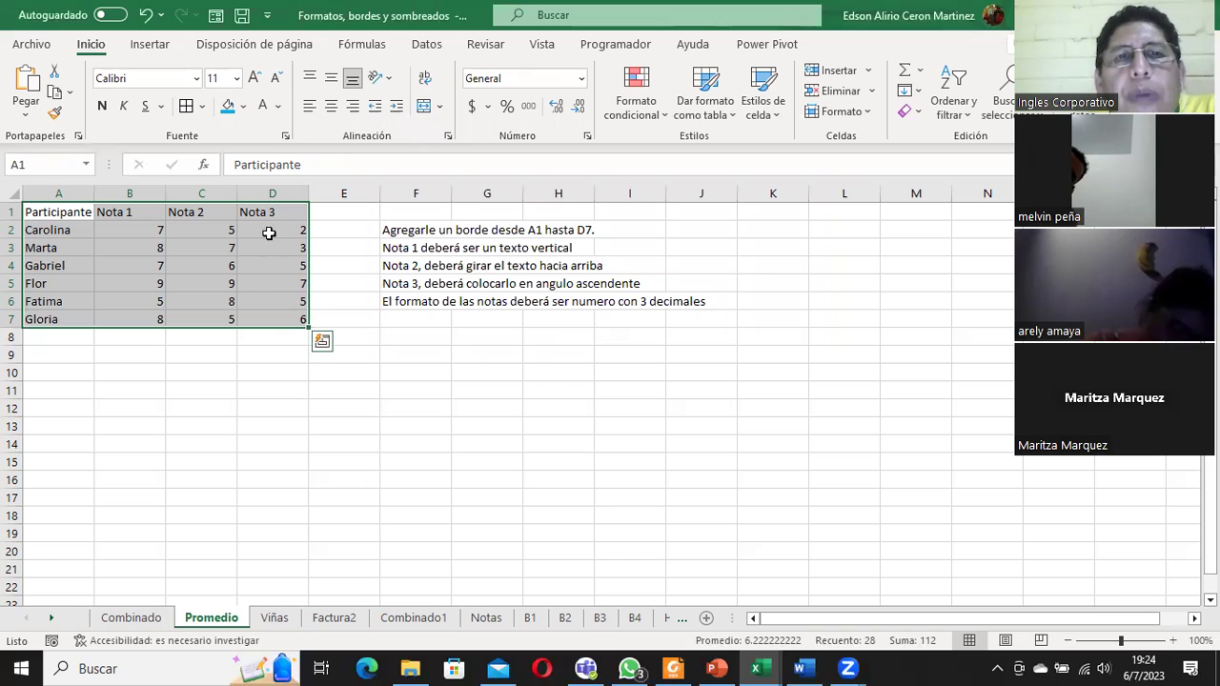
pyautogui.click(285, 137)
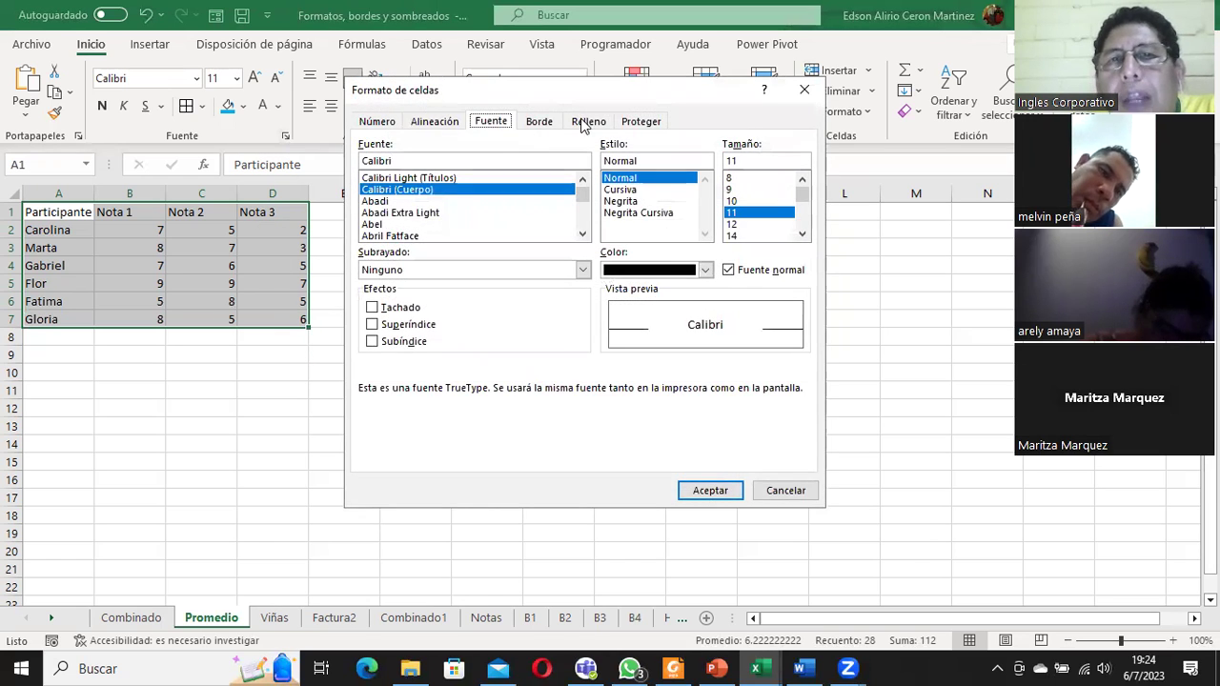
pyautogui.click(540, 121)
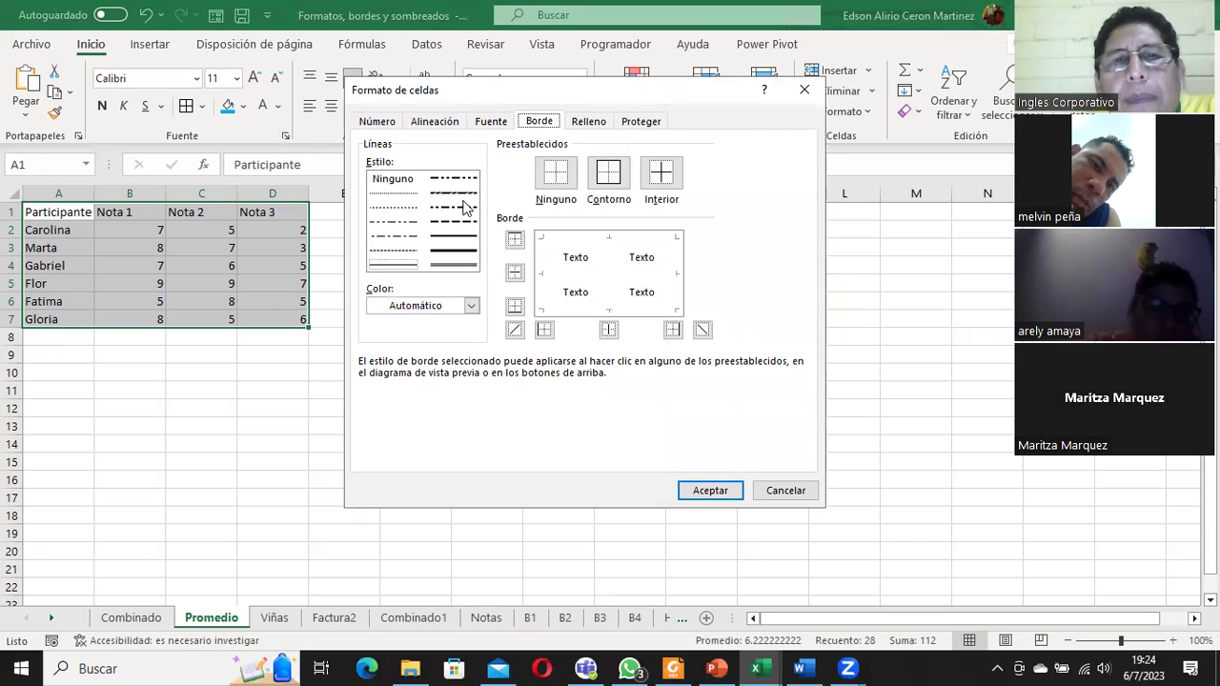
pyautogui.click(453, 238)
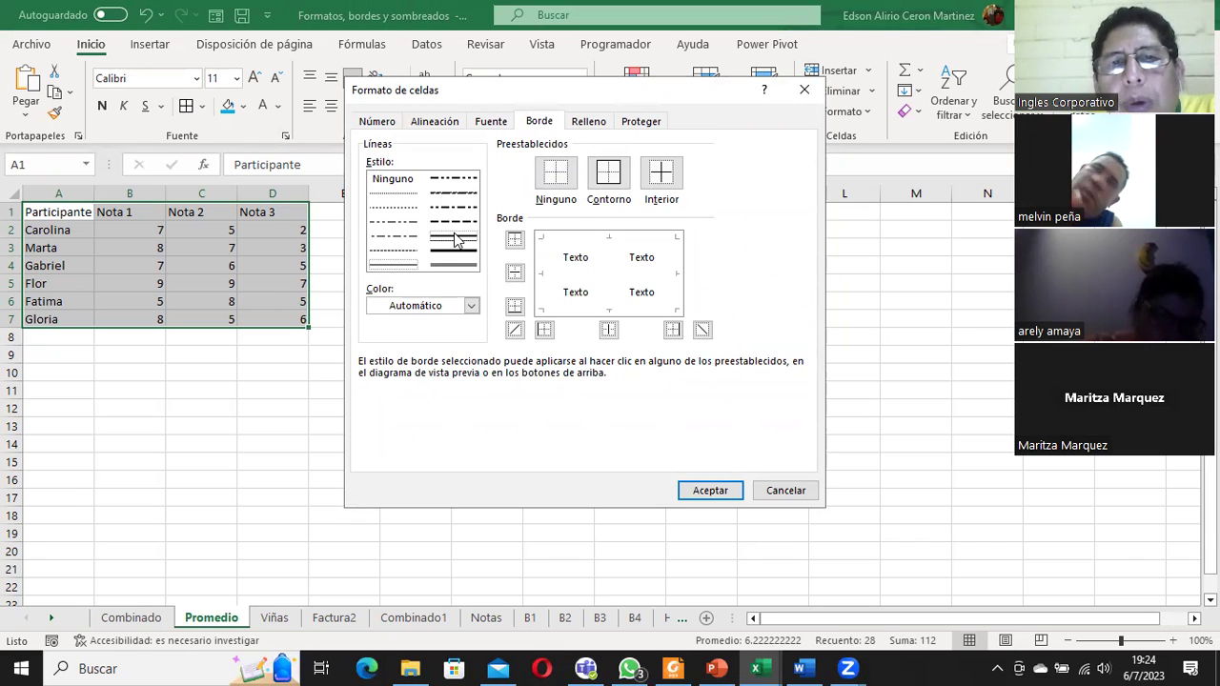
pyautogui.click(470, 305)
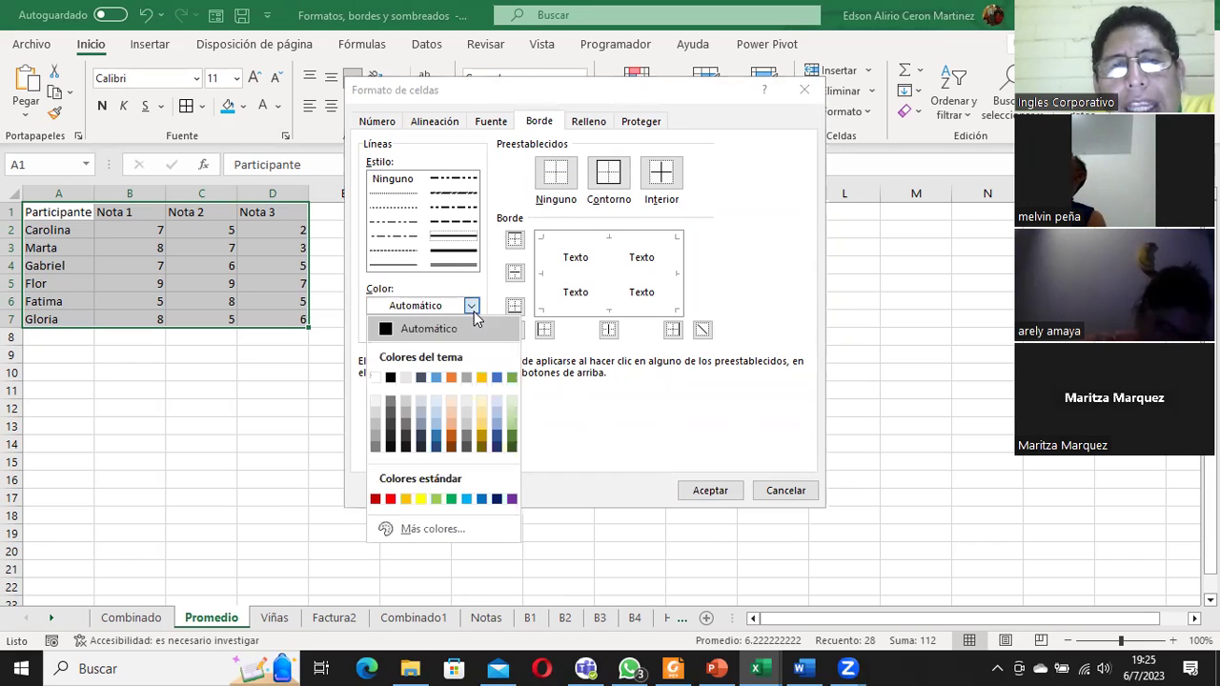
pyautogui.click(513, 503)
# Add purple left, top, inside horizontal, bottom, inside vertical and right borders, then confirm with Aceptar
pyautogui.click(551, 278)
pyautogui.click(543, 272)
pyautogui.click(543, 272)
pyautogui.click(572, 238)
pyautogui.click(566, 274)
pyautogui.click(562, 309)
pyautogui.click(613, 293)
pyautogui.click(677, 288)
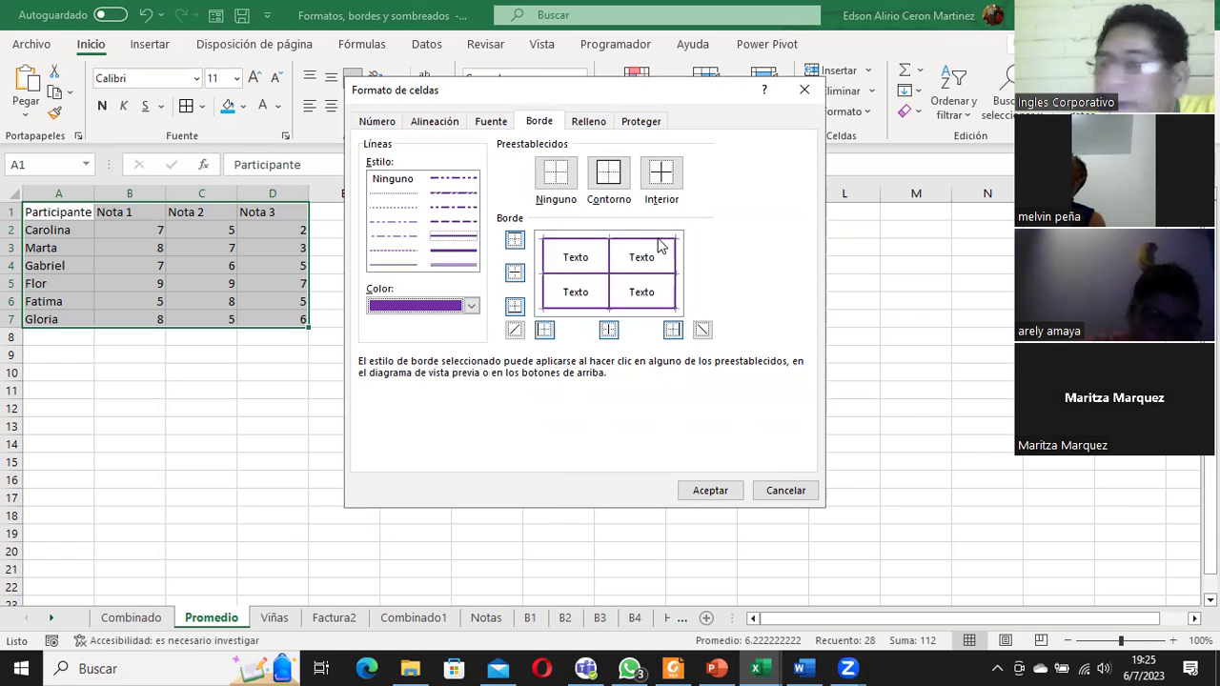
pyautogui.click(710, 491)
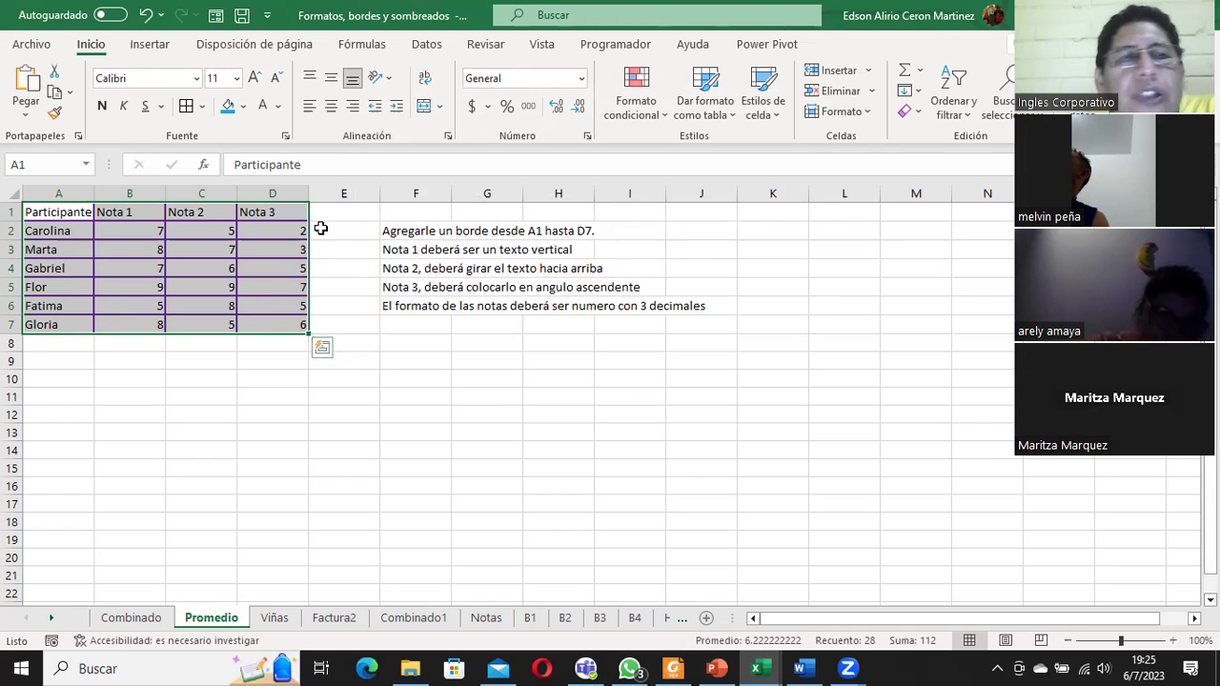
# Set the Nota 1 header in B1 to a 90-degree text orientation via Format Cells Alignment
pyautogui.click(148, 211)
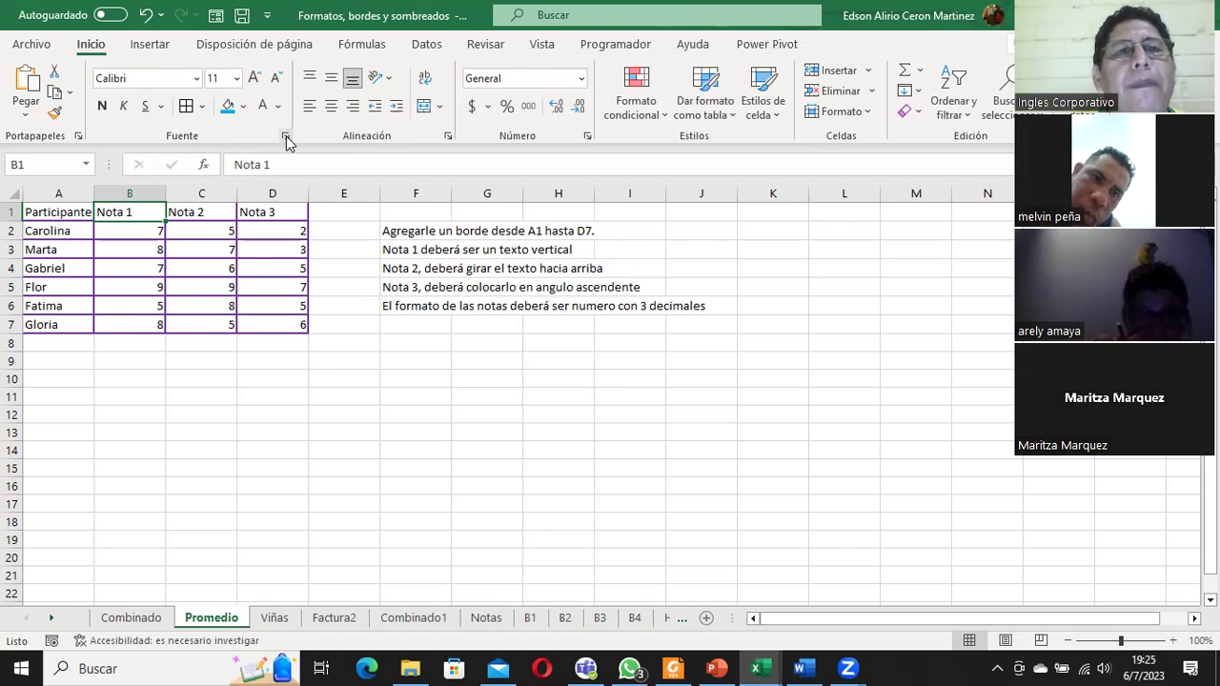
pyautogui.click(285, 137)
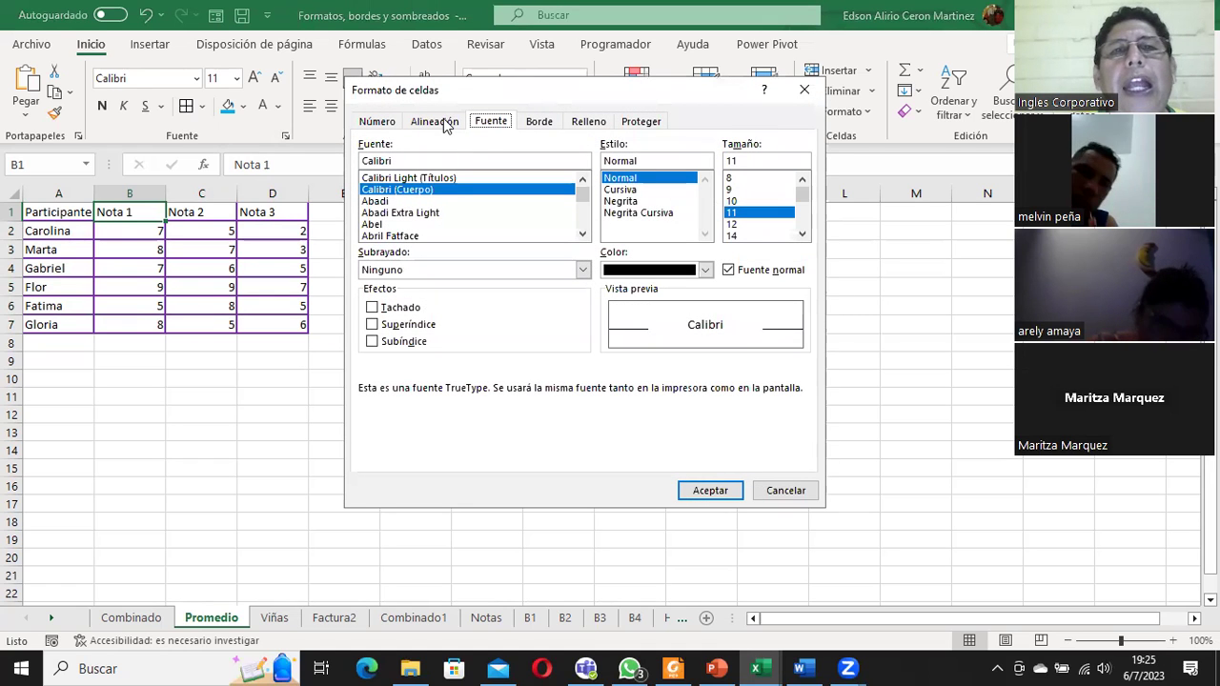
pyautogui.click(434, 122)
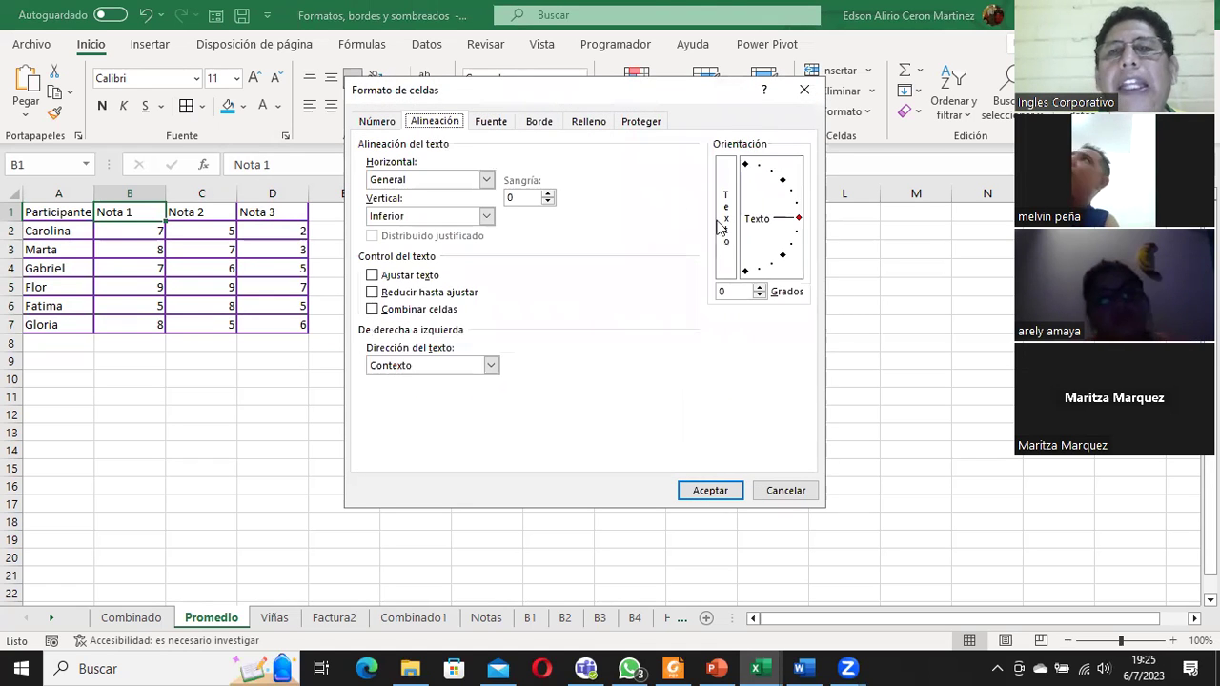
pyautogui.moveTo(799, 218); pyautogui.dragTo(745, 170)
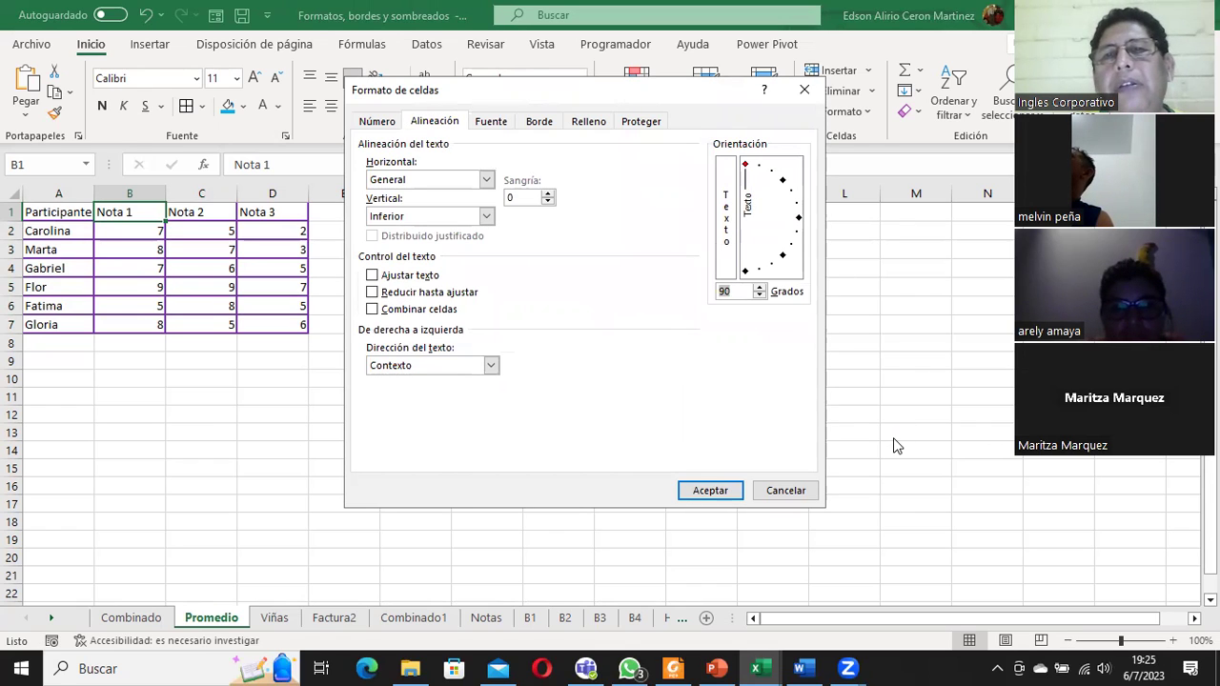
pyautogui.click(711, 492)
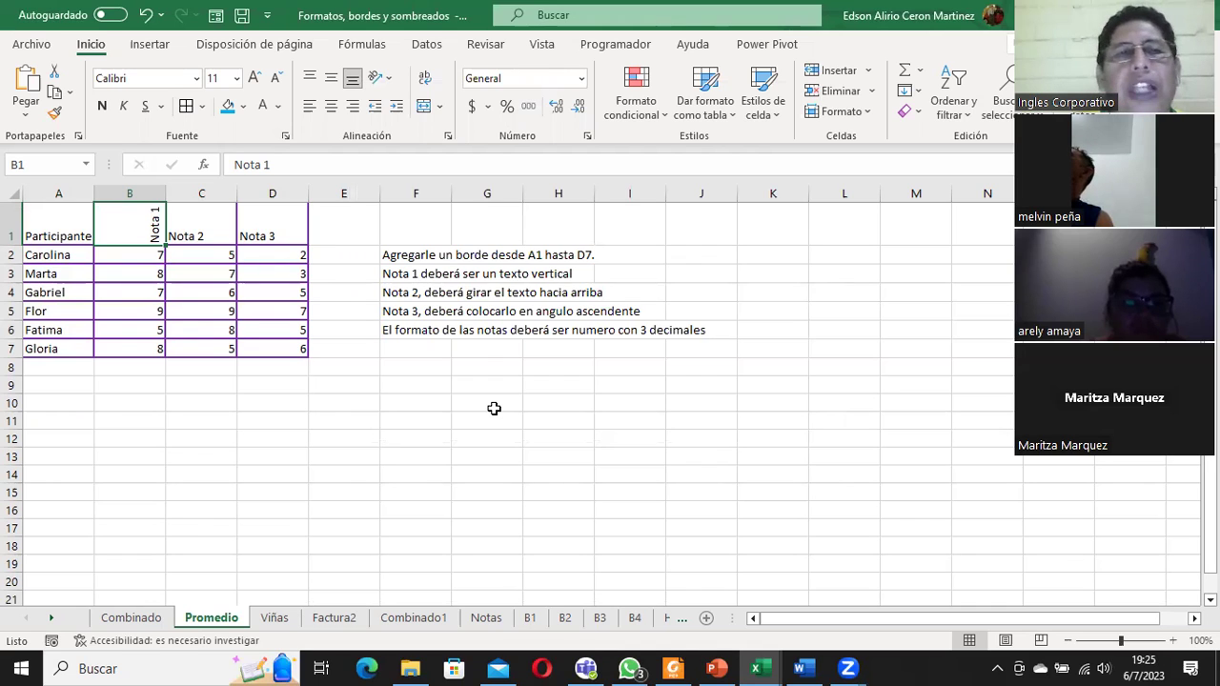
pyautogui.click(285, 139)
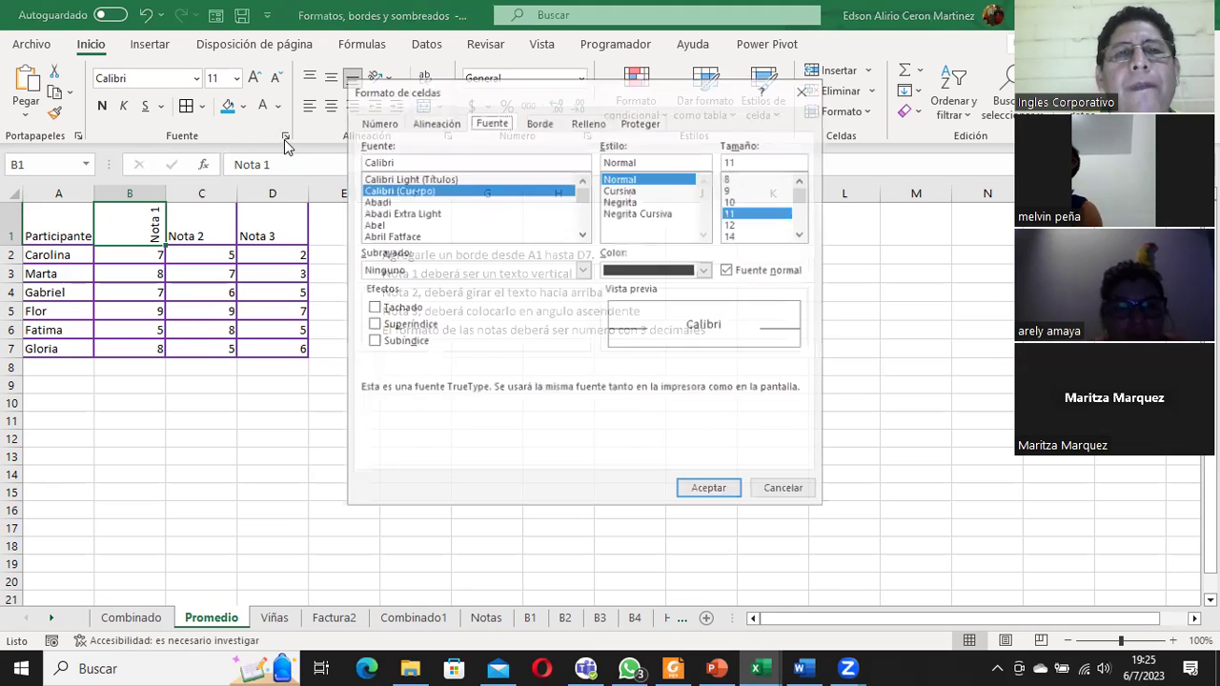
# Change the Nota 1 text orientation to -90 degrees so it reads top to bottom
pyautogui.click(437, 128)
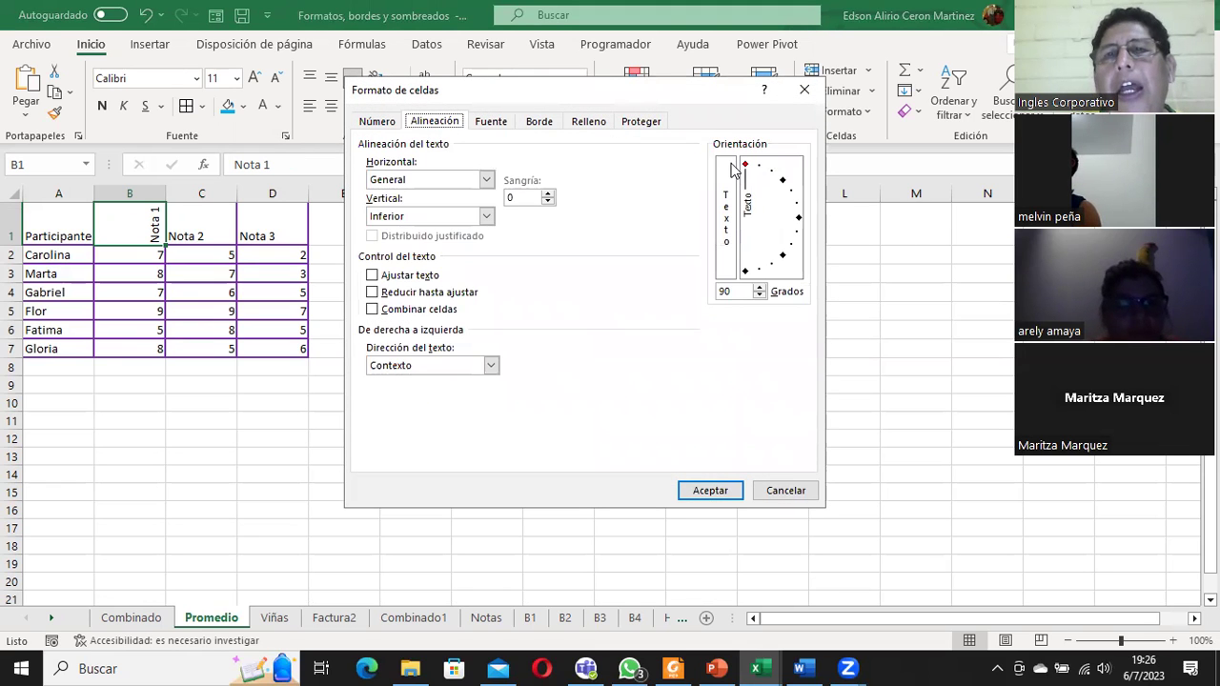
pyautogui.moveTo(749, 171); pyautogui.dragTo(802, 220)
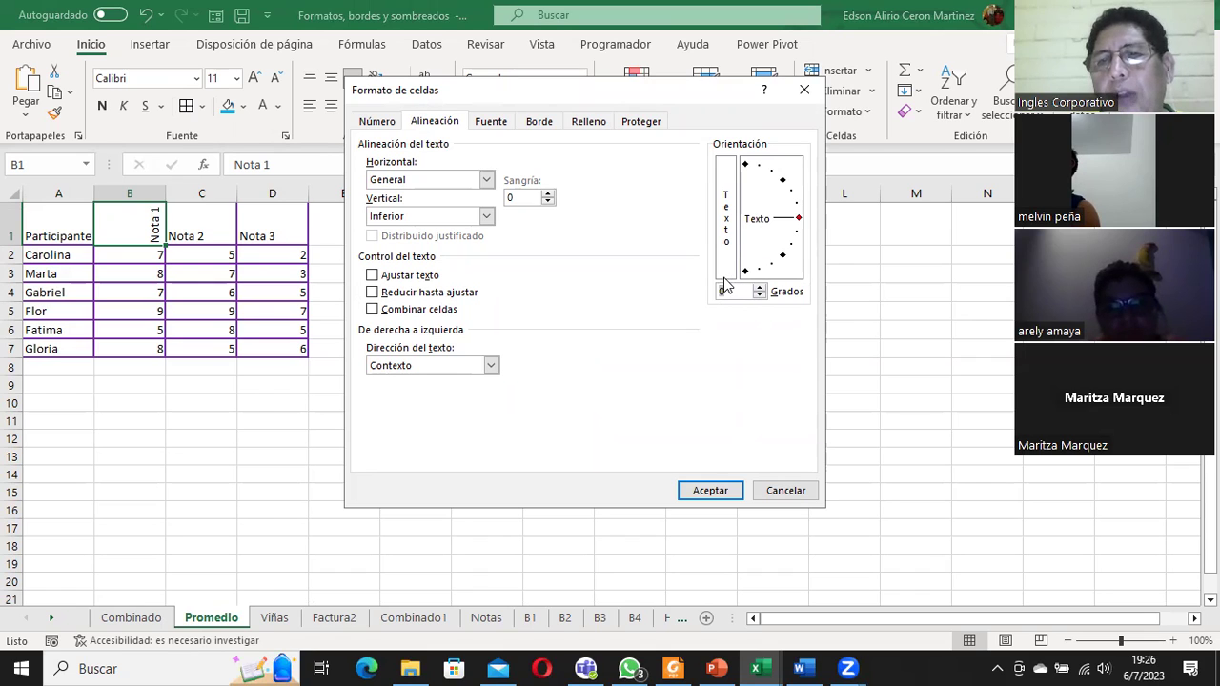
pyautogui.moveTo(800, 224); pyautogui.dragTo(757, 285)
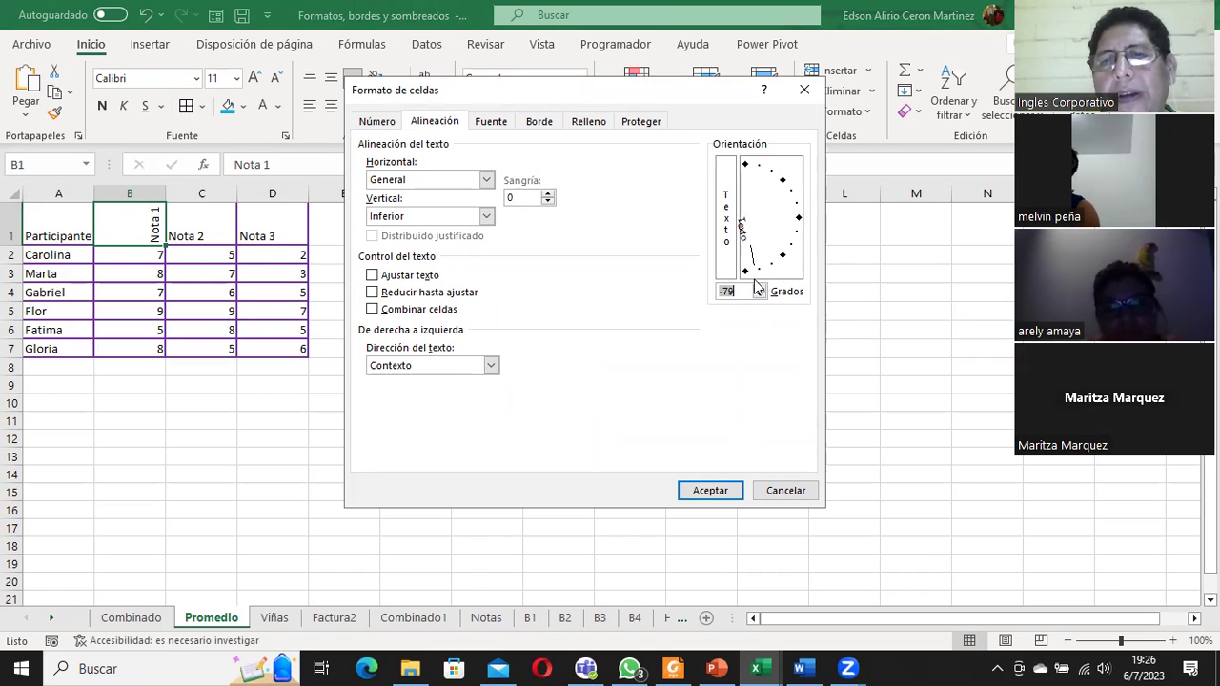
pyautogui.click(754, 293)
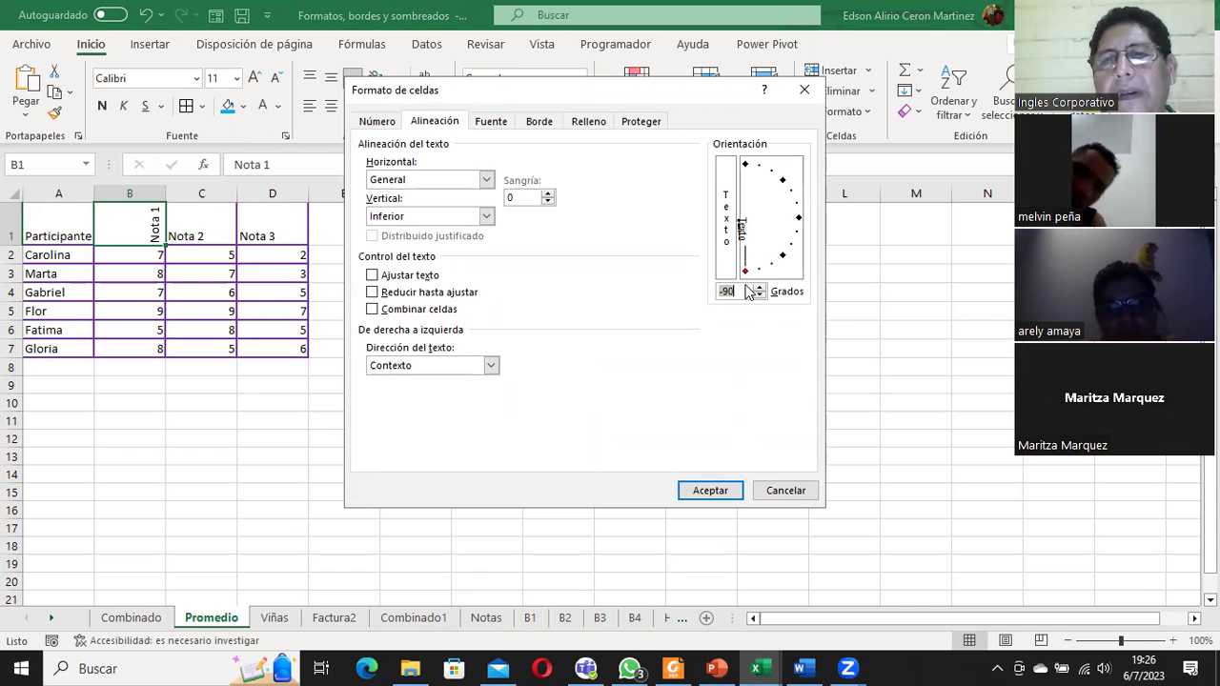
pyautogui.click(710, 490)
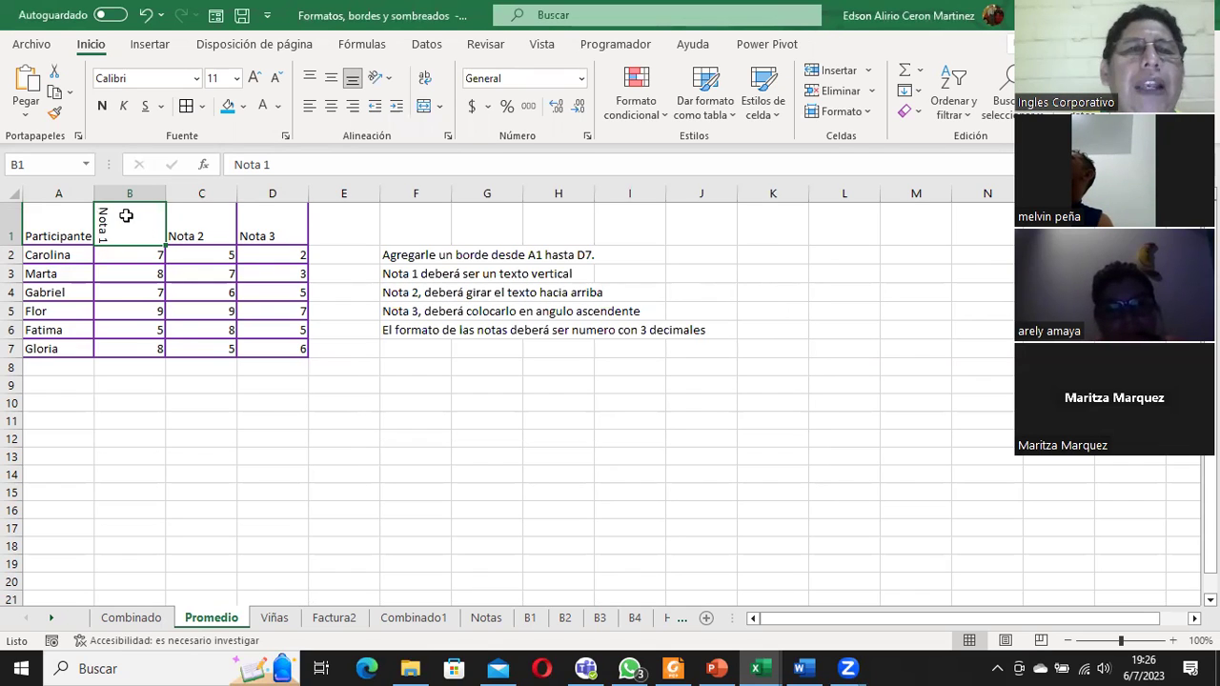
# Tilt the Nota 1 header upward to a 45-degree orientation in the Alignment settings
pyautogui.click(286, 139)
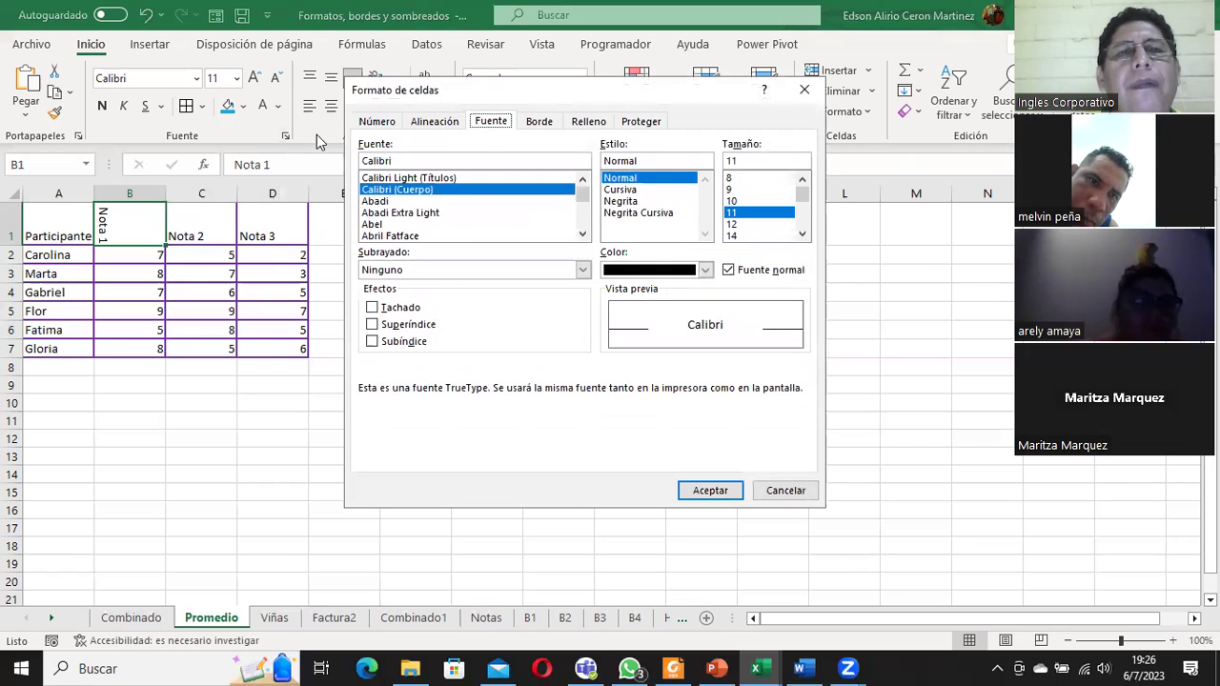
pyautogui.click(448, 125)
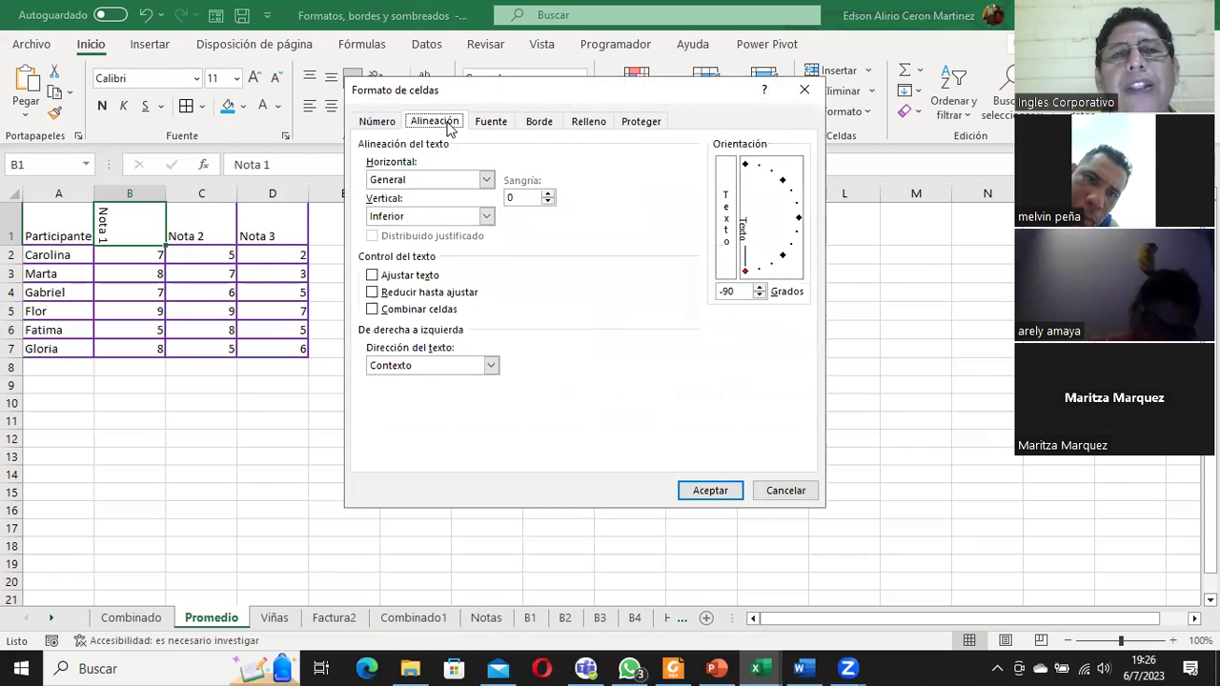
pyautogui.moveTo(744, 274); pyautogui.dragTo(780, 186)
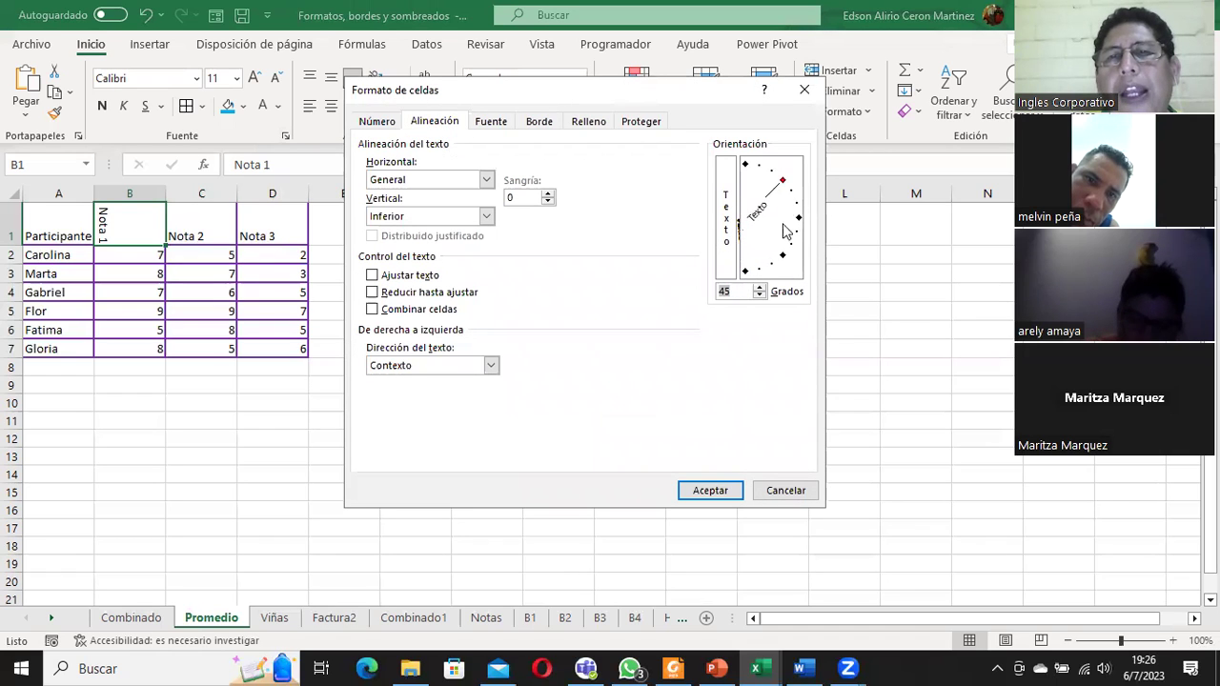
pyautogui.click(715, 492)
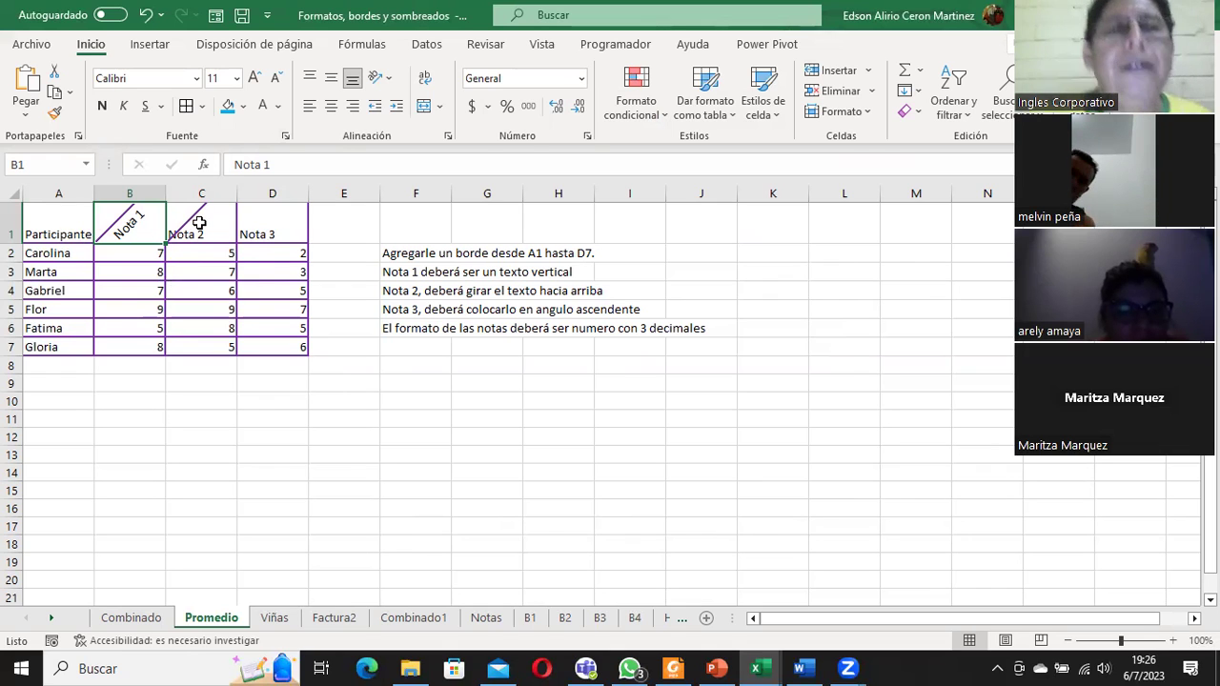
pyautogui.click(284, 138)
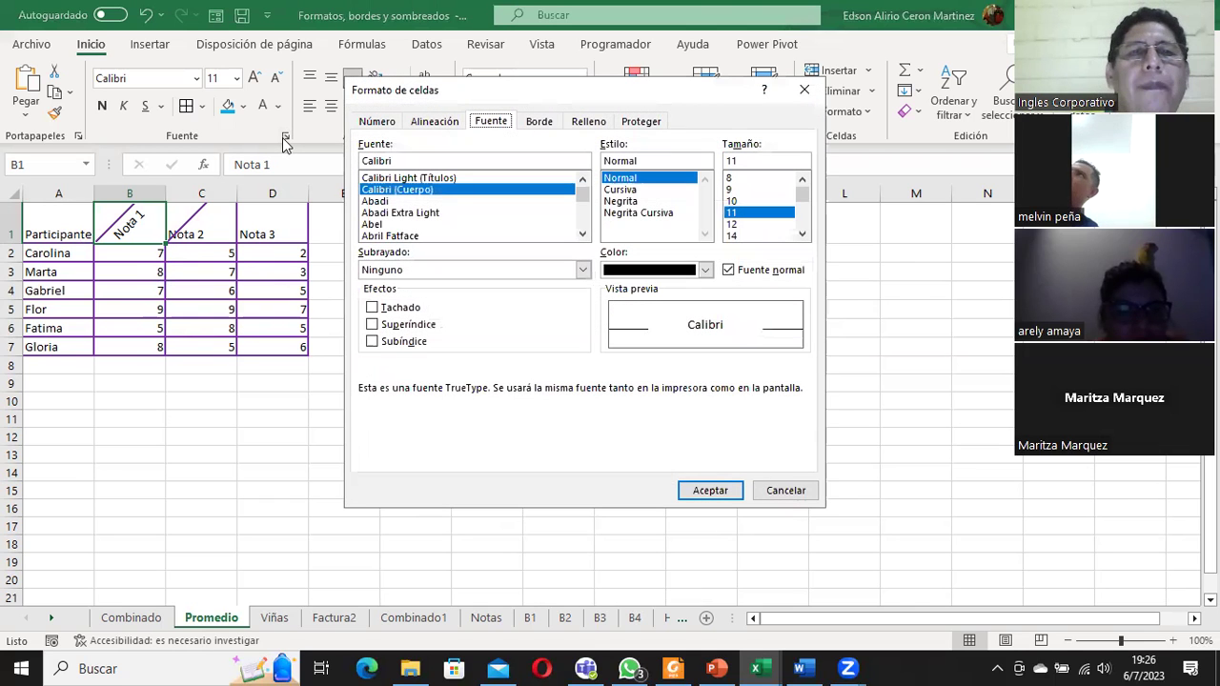
# Try a -45 degree text orientation on the Nota 1 header
pyautogui.click(434, 121)
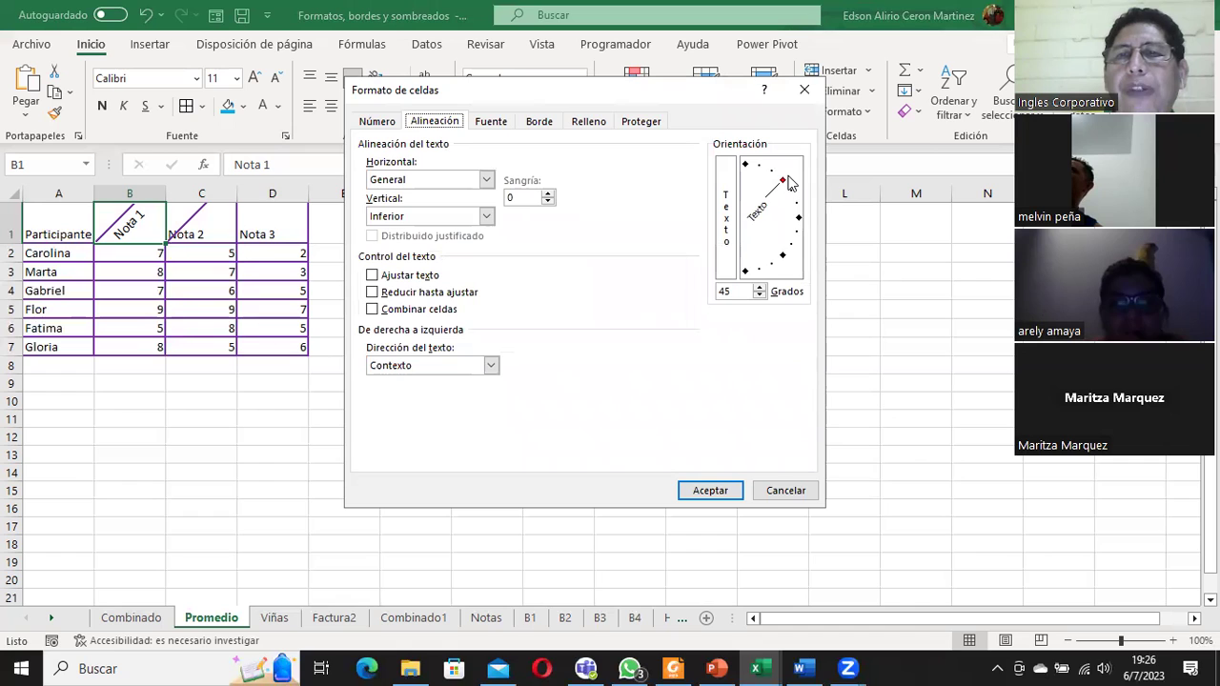
pyautogui.moveTo(787, 179); pyautogui.dragTo(781, 261)
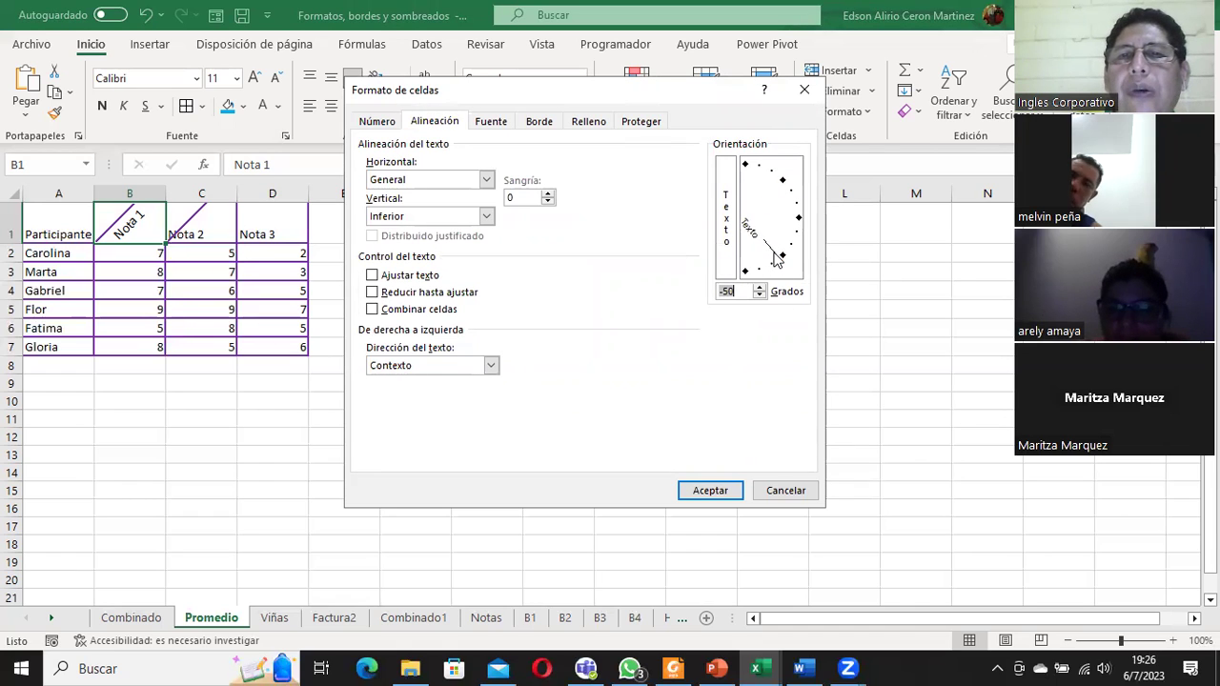
pyautogui.click(779, 255)
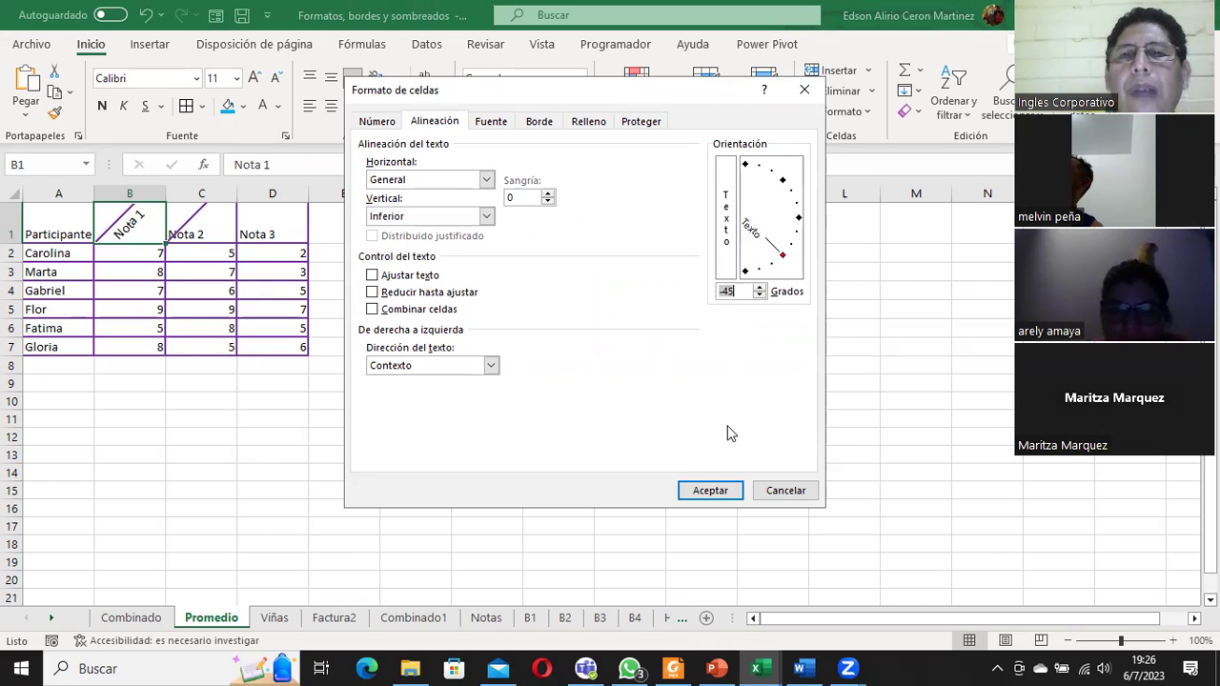
pyautogui.click(710, 490)
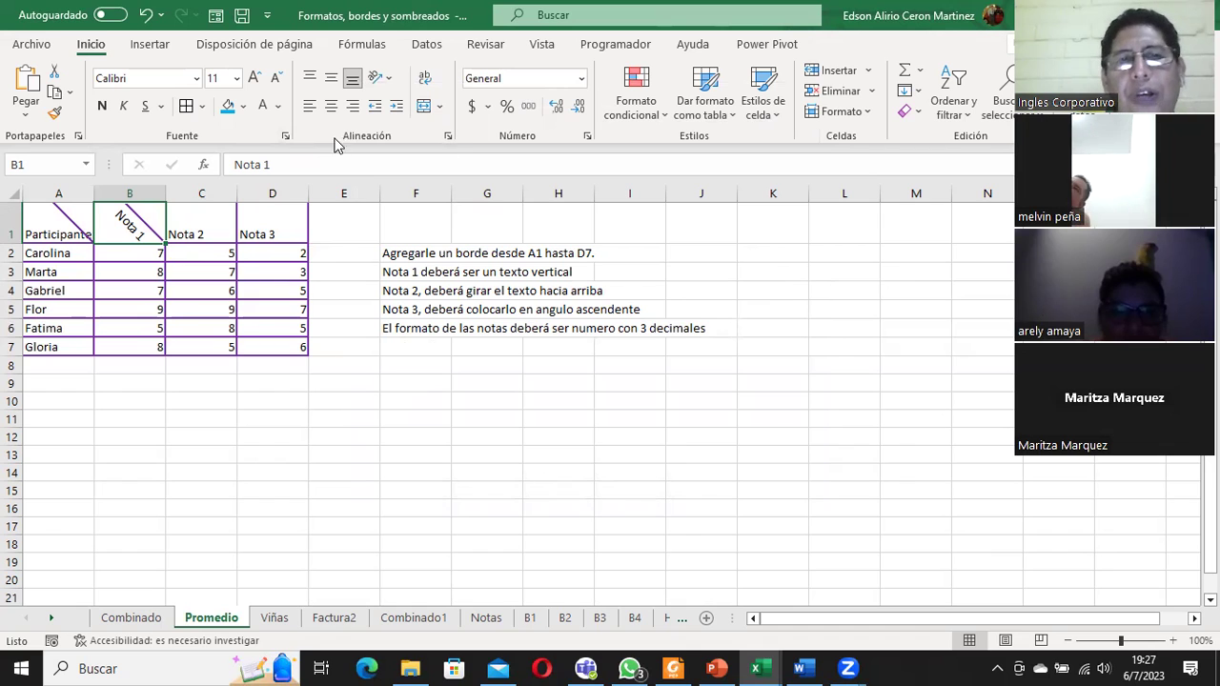
# Reset the Nota 1 orientation to 0 degrees, horizontal text
pyautogui.click(448, 137)
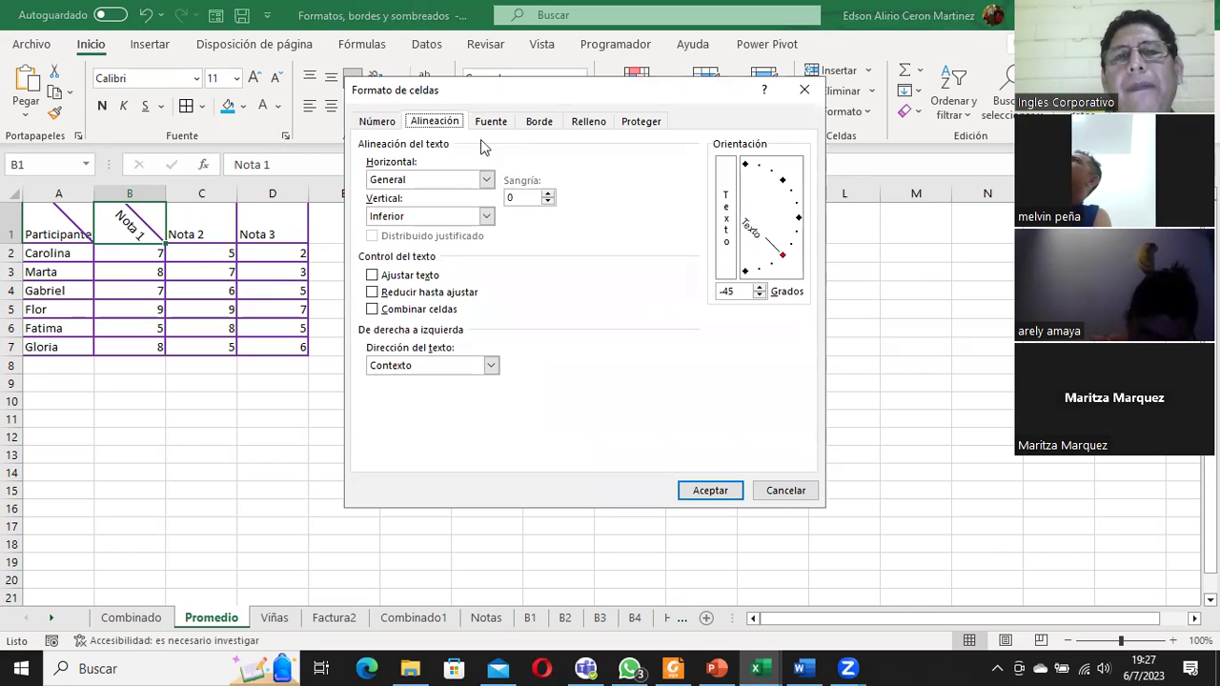
pyautogui.moveTo(779, 260); pyautogui.dragTo(801, 225)
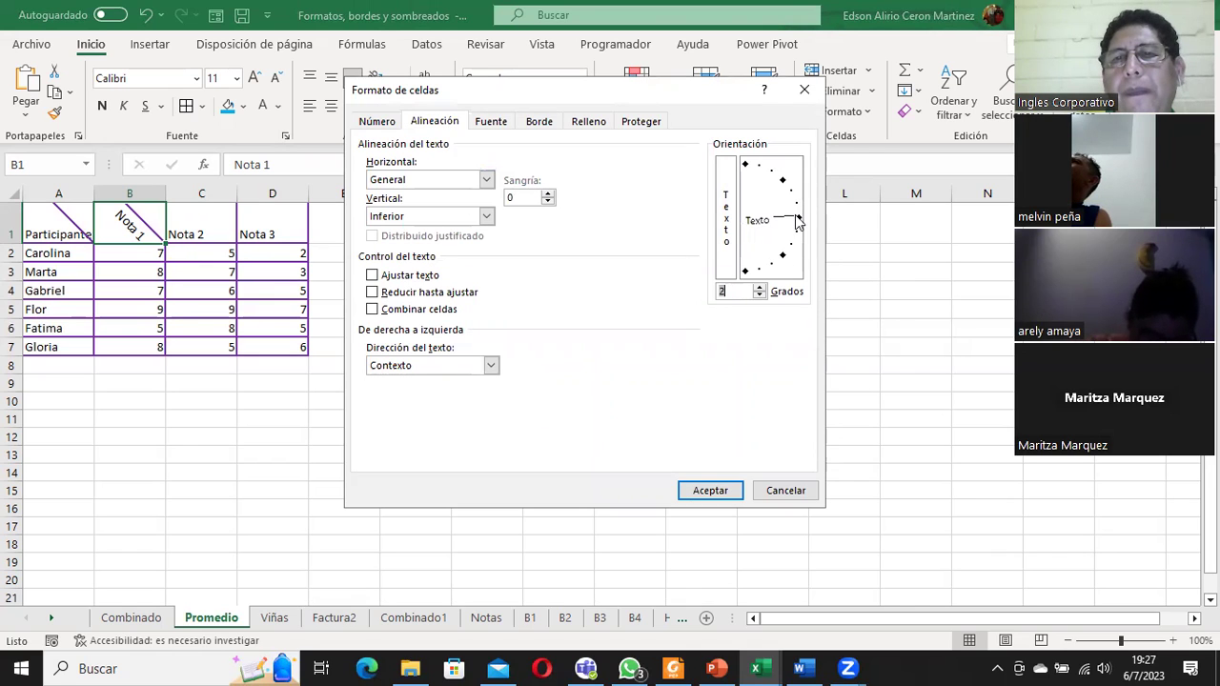
pyautogui.click(707, 488)
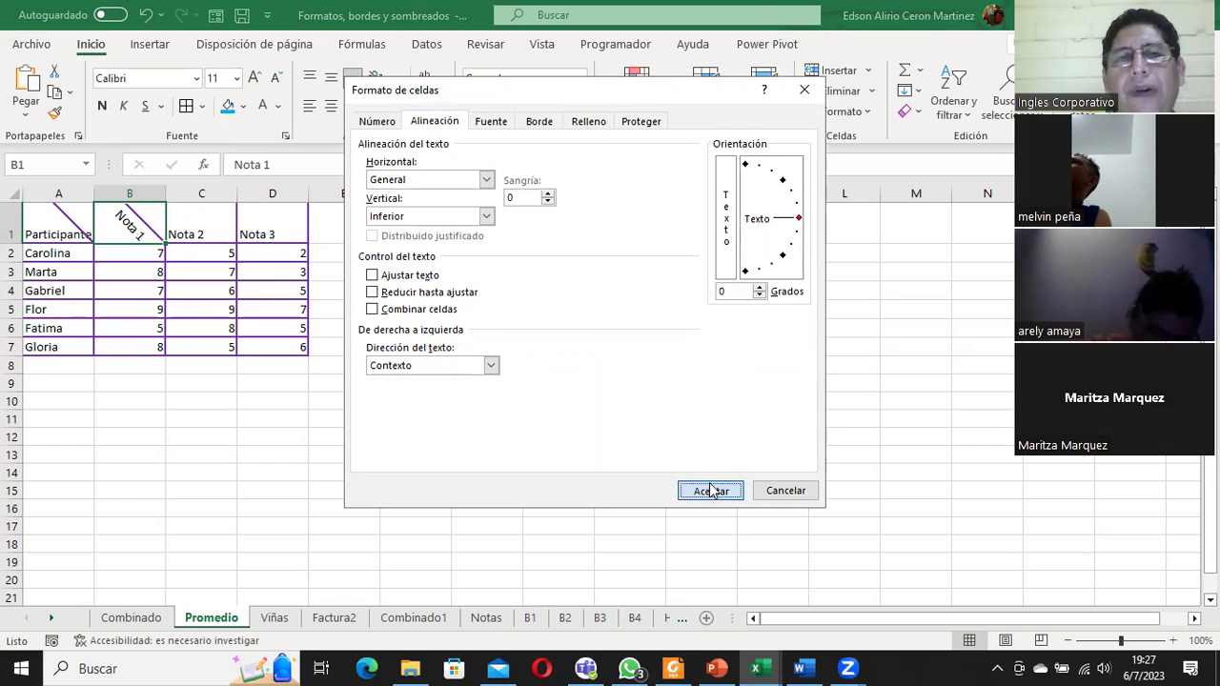
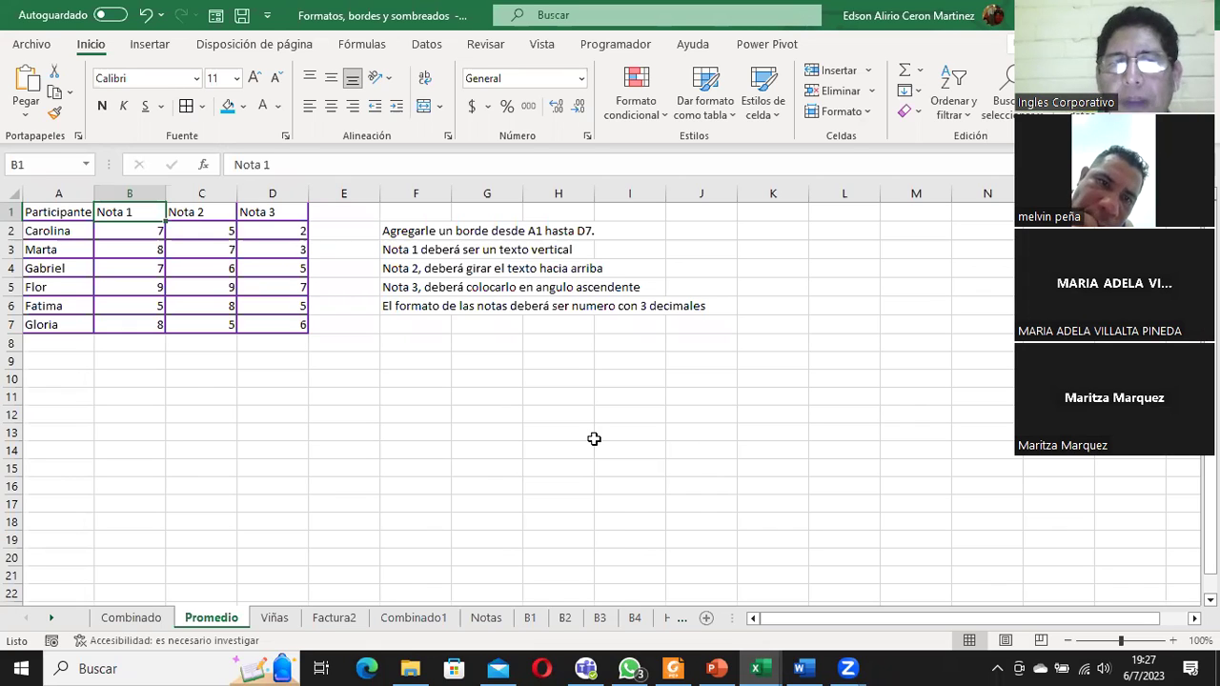
# Rotate the Nota 1 header in B1 to 41° through the Format Cells alignment settings
pyautogui.click(285, 136)
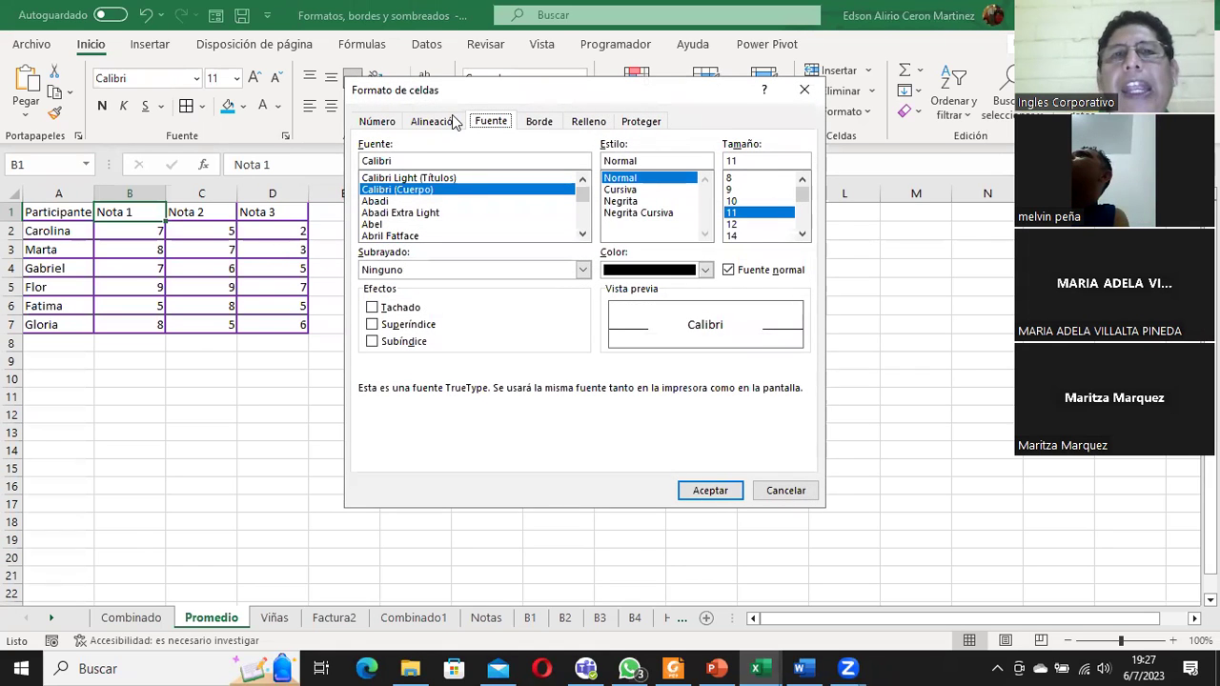
pyautogui.click(436, 122)
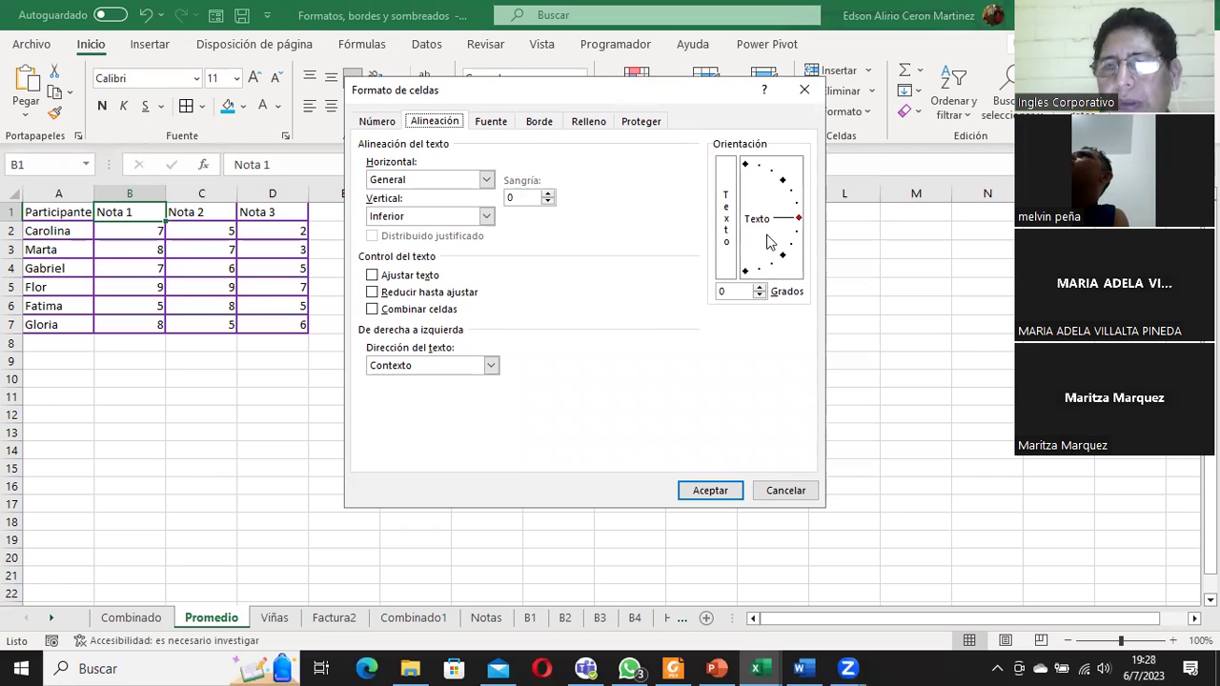
pyautogui.moveTo(798, 218); pyautogui.dragTo(787, 185)
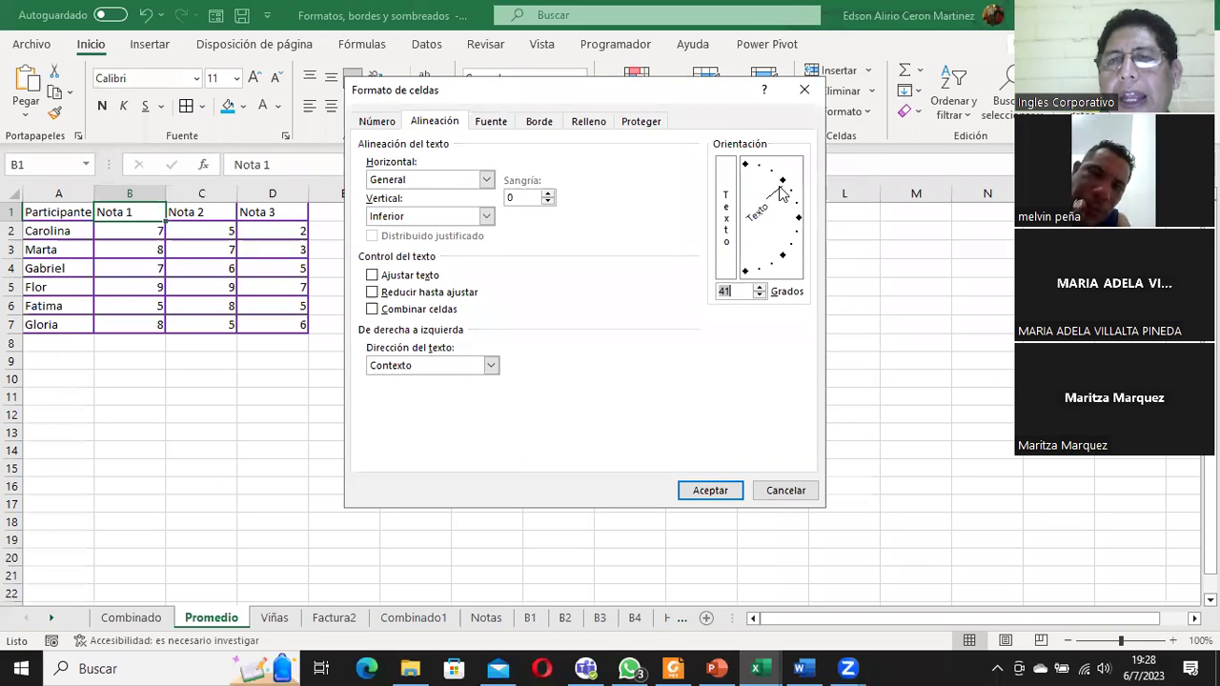
pyautogui.click(710, 490)
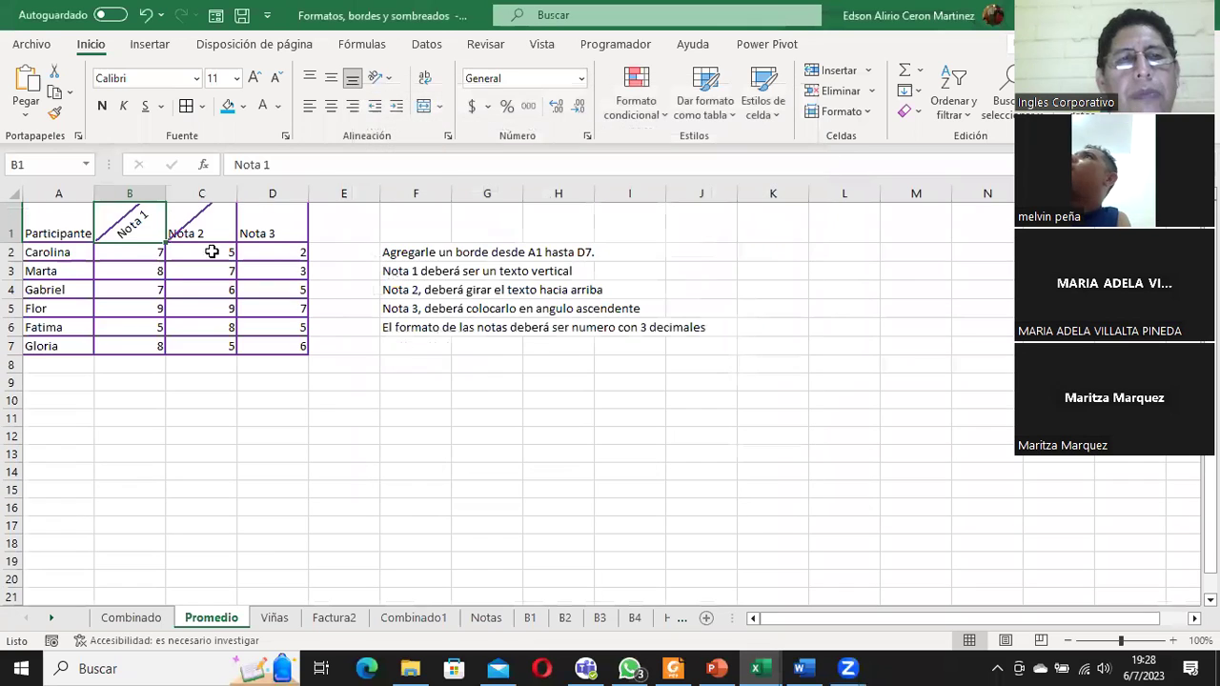
# Lower the Nota 1 header's angle to about 3°, nearly horizontal
pyautogui.click(285, 139)
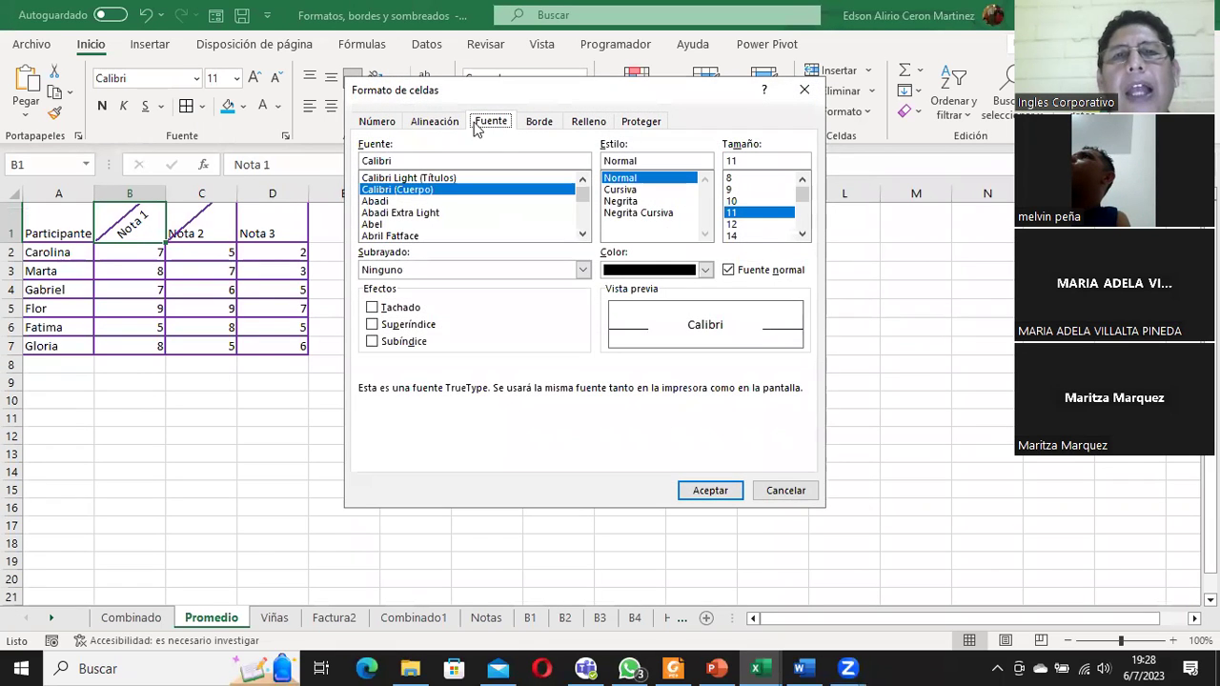
pyautogui.click(441, 123)
pyautogui.moveTo(784, 183); pyautogui.dragTo(799, 217)
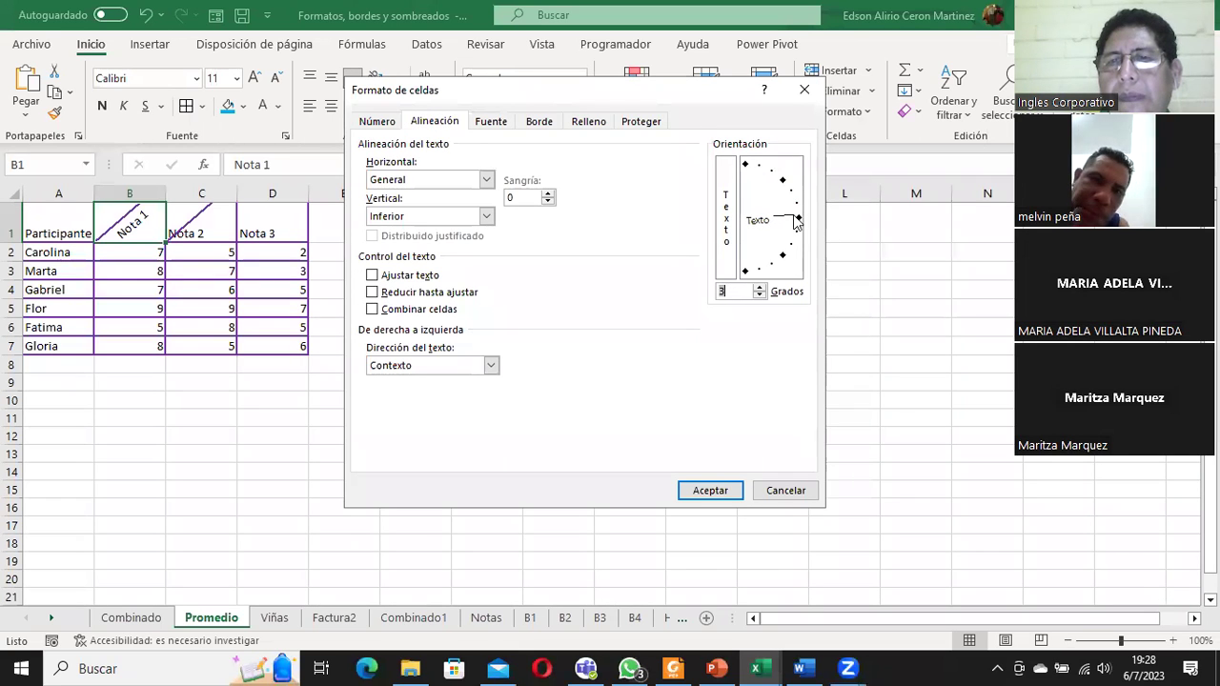
pyautogui.click(710, 490)
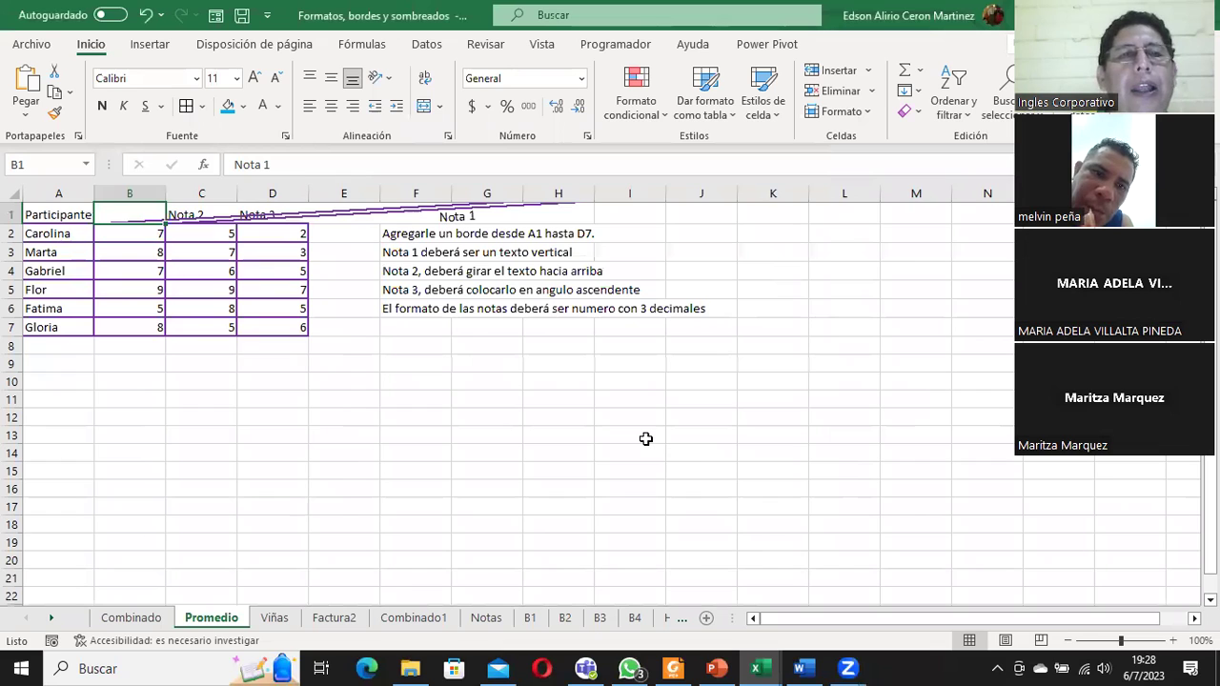
# Undo the last rotation so Nota 1 returns to its 41° tilt
pyautogui.click(154, 18)
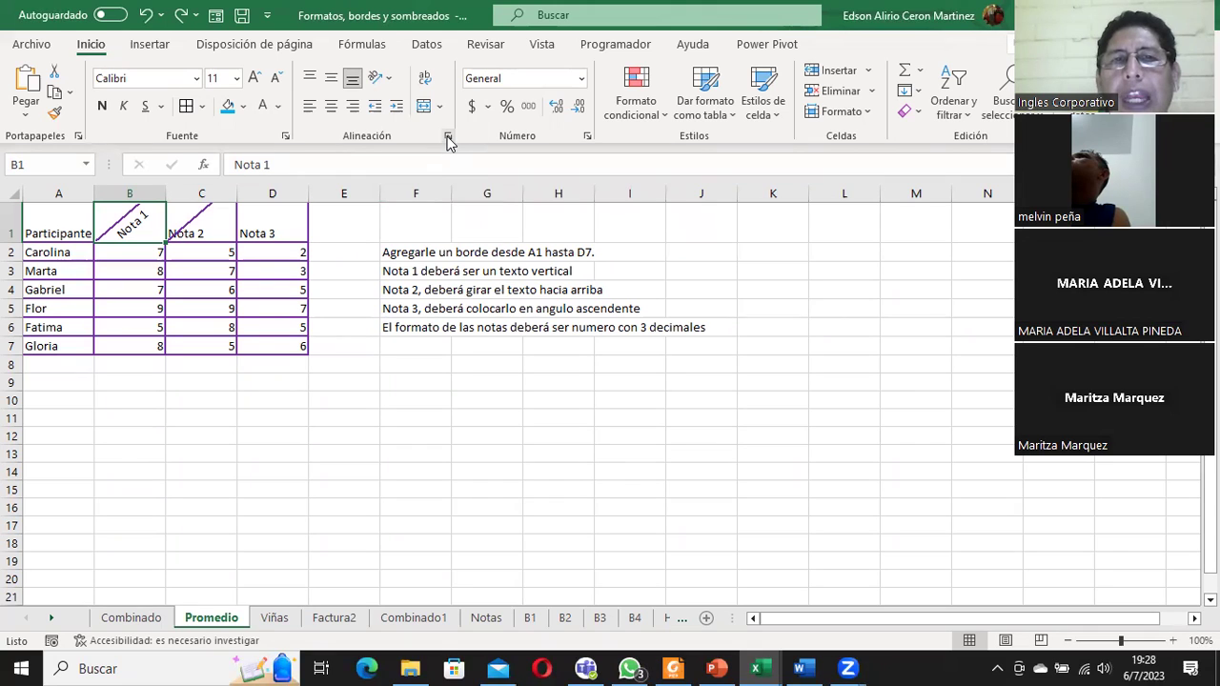
# Set the Nota 1 header's text orientation back to 0 degrees in the Alignment settings
pyautogui.click(449, 138)
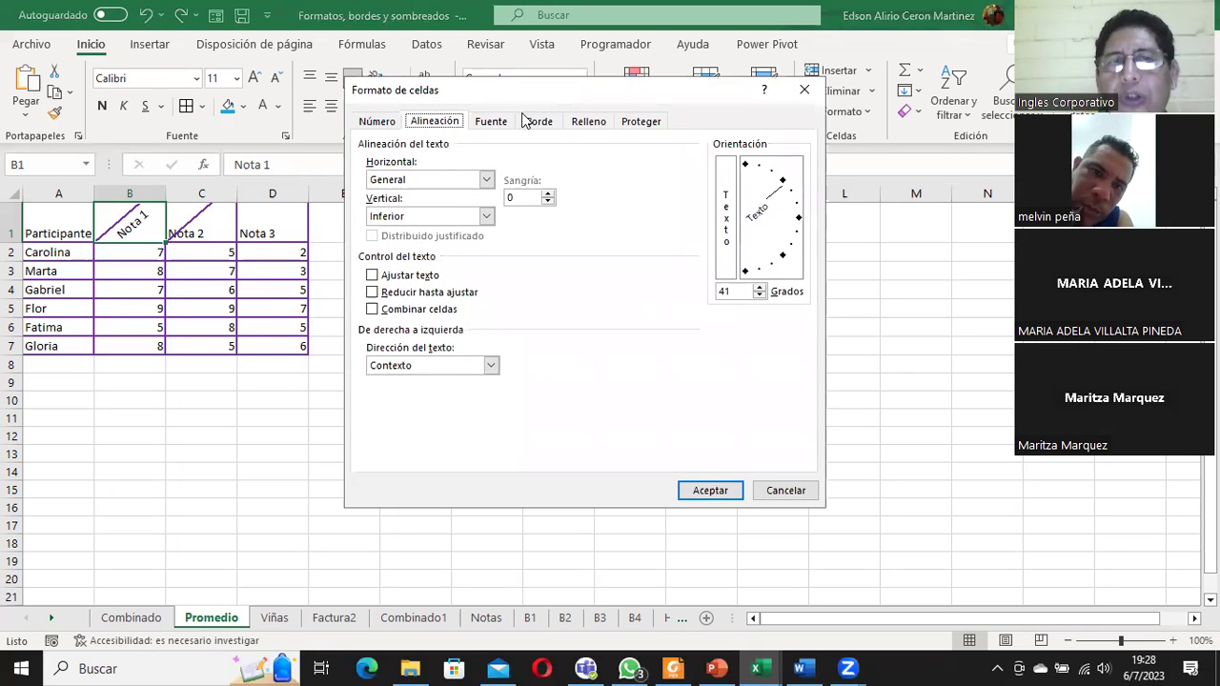
pyautogui.click(493, 122)
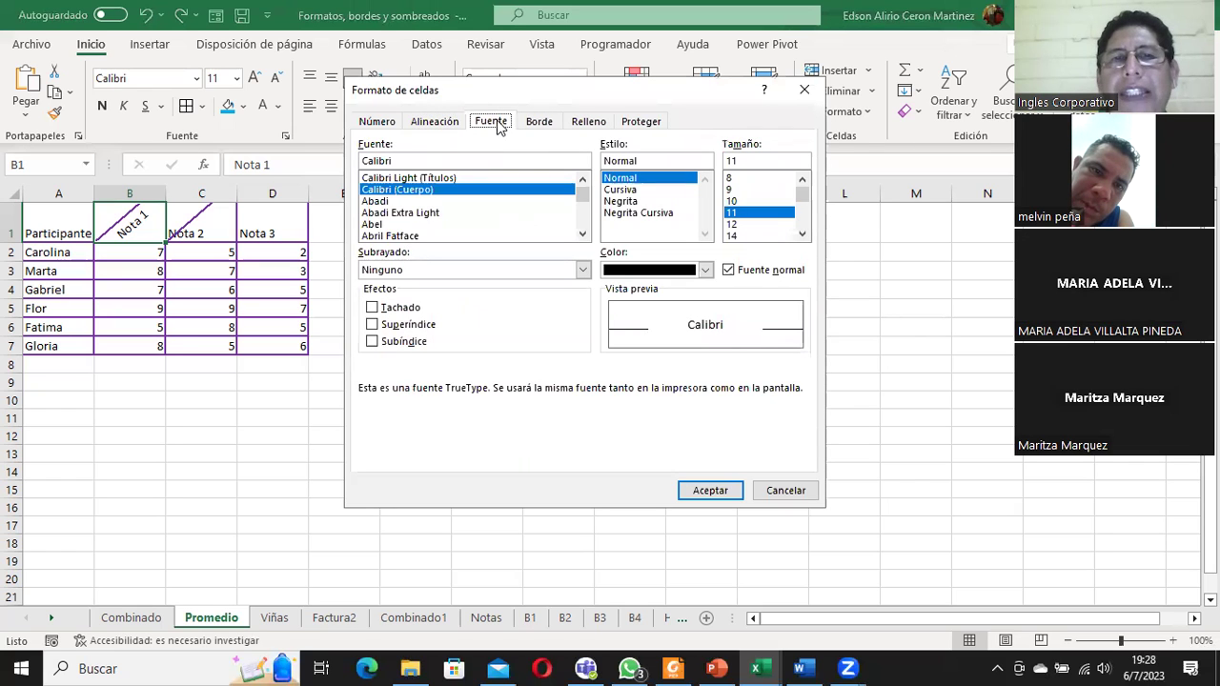
pyautogui.click(434, 122)
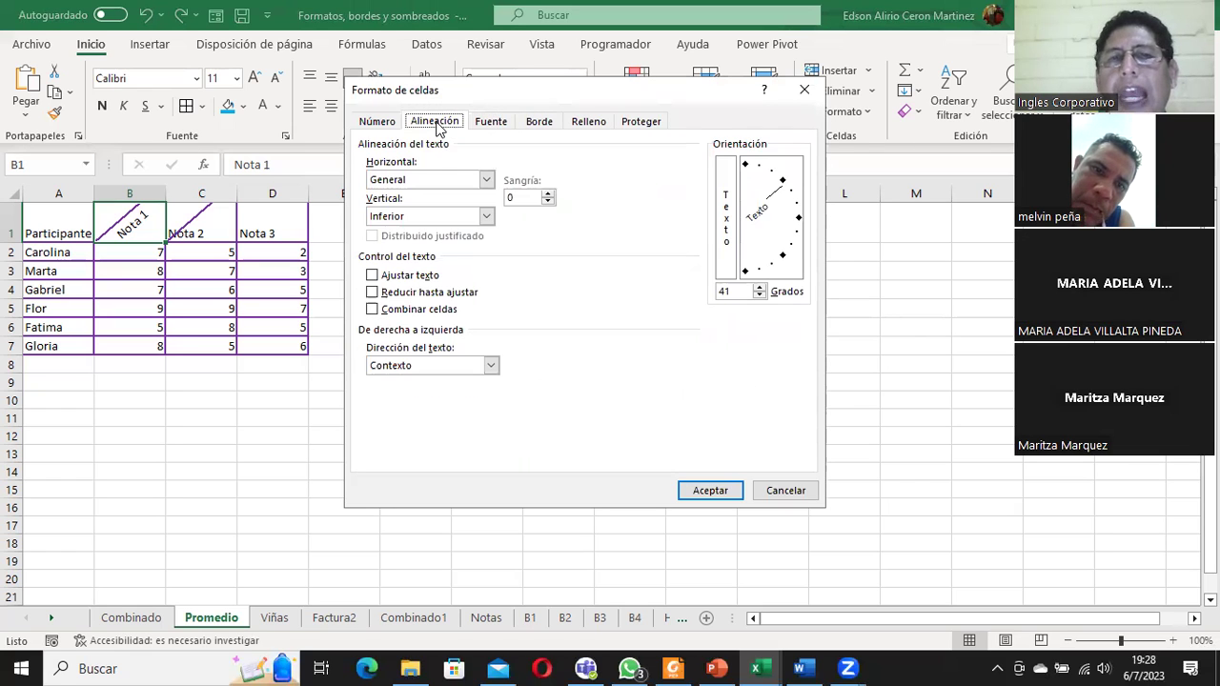
pyautogui.moveTo(783, 192); pyautogui.dragTo(790, 225)
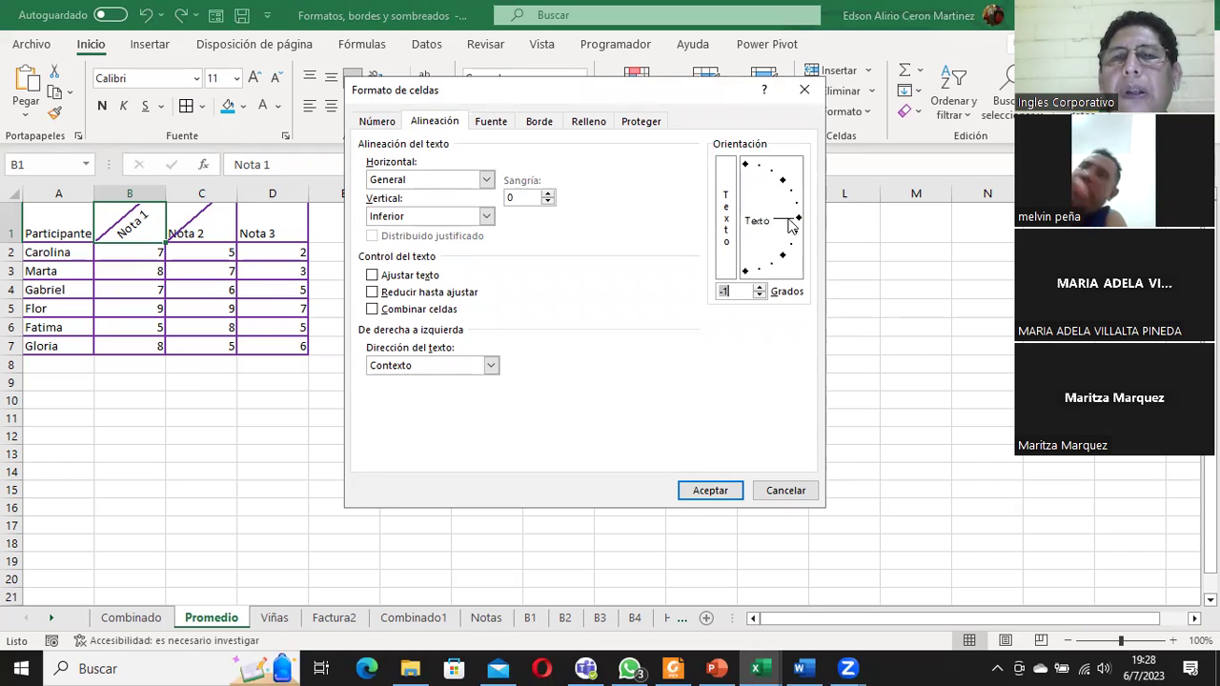
pyautogui.moveTo(789, 226); pyautogui.dragTo(790, 227)
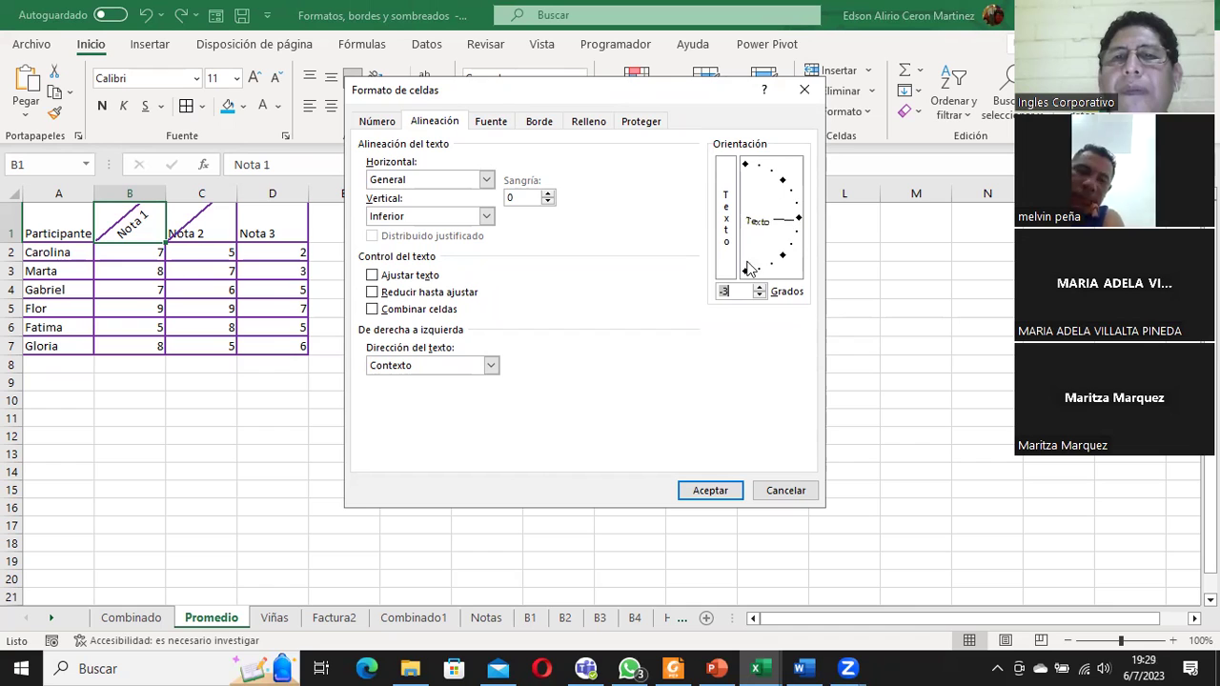
pyautogui.click(760, 295)
pyautogui.click(760, 295)
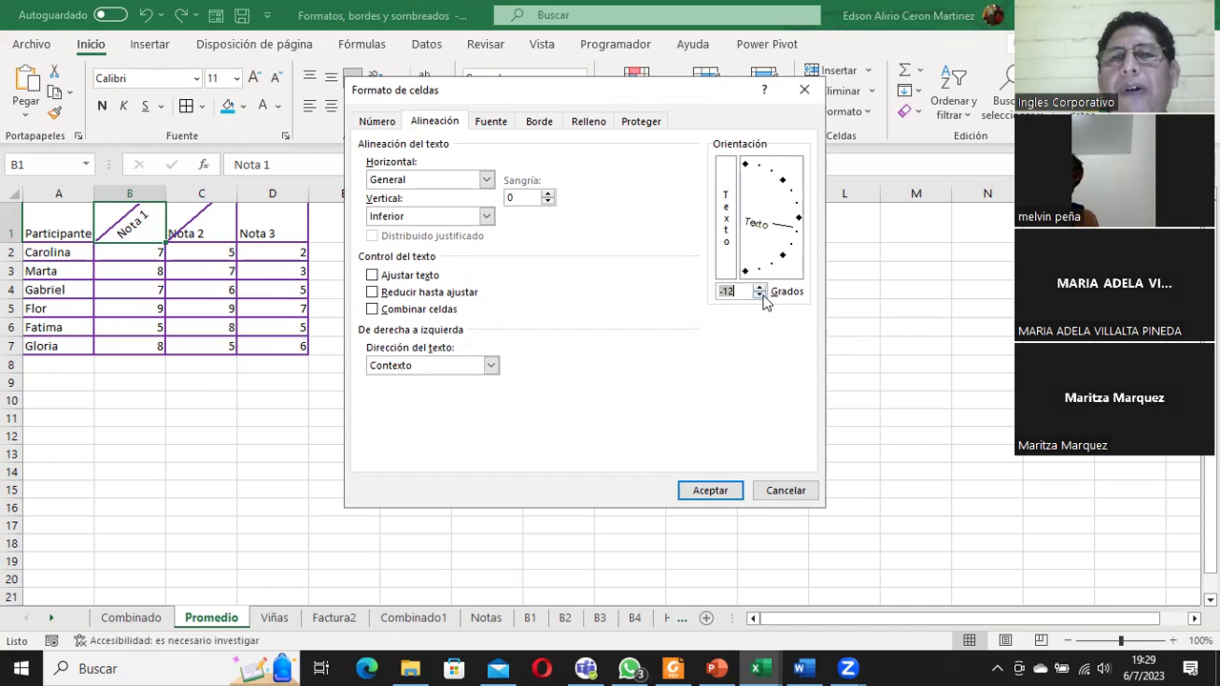
pyautogui.click(759, 286)
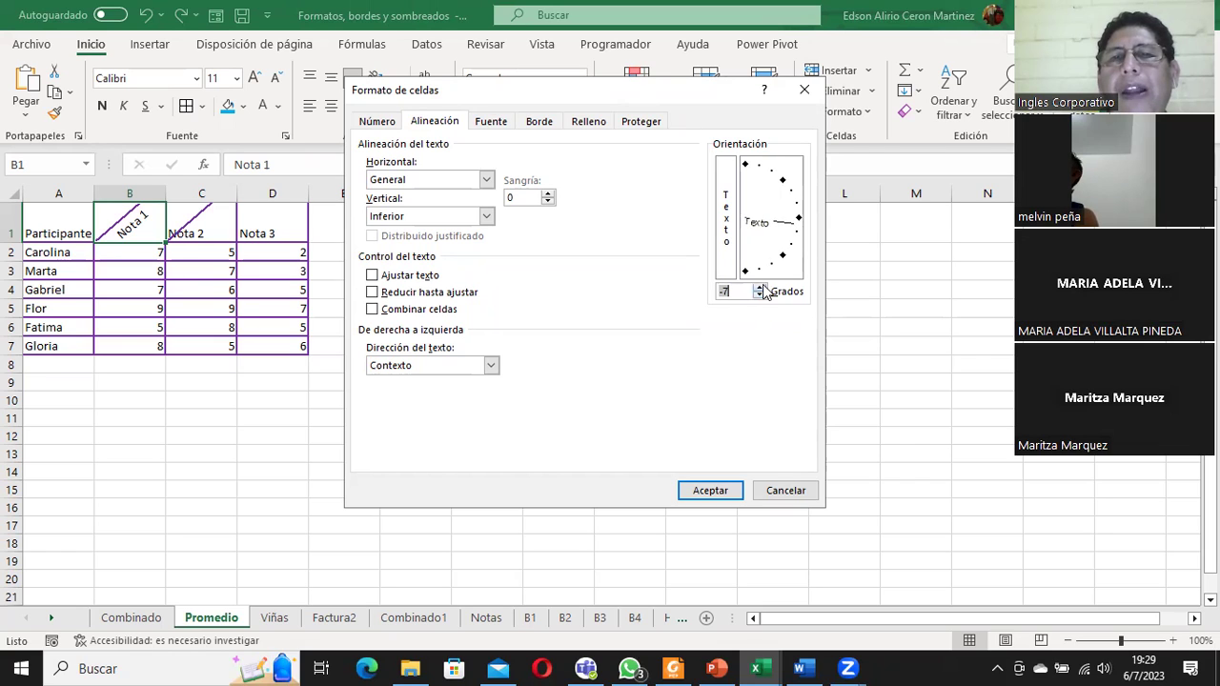
pyautogui.click(759, 287)
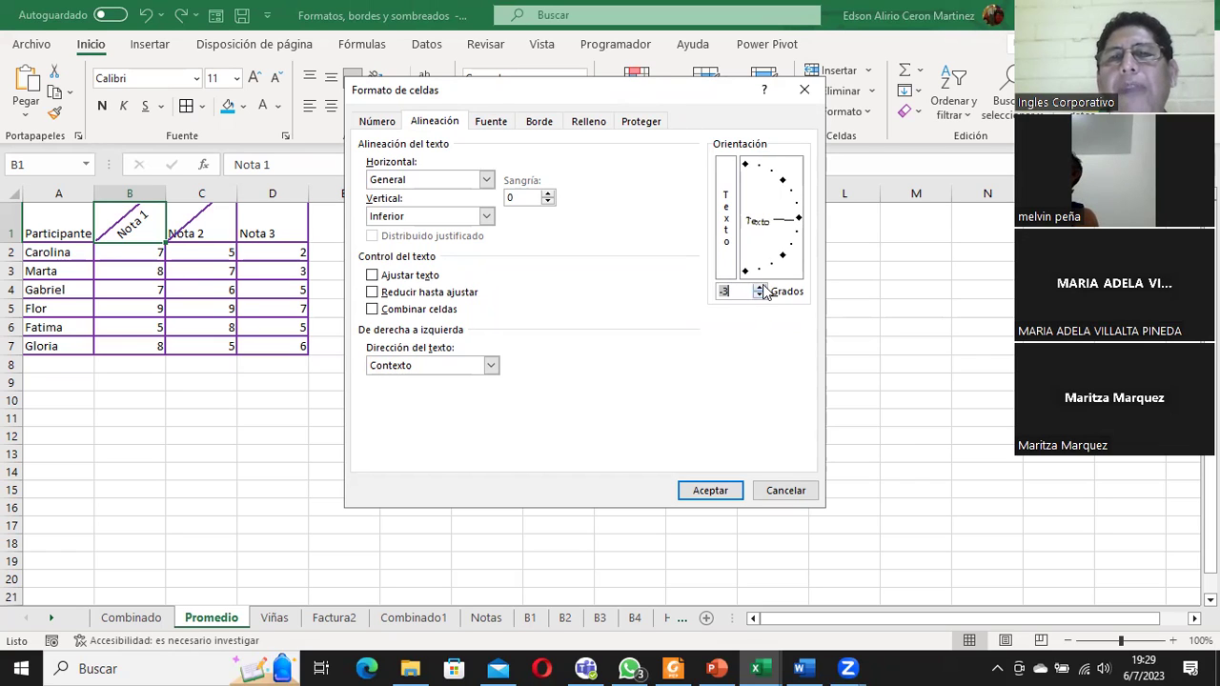
pyautogui.click(760, 287)
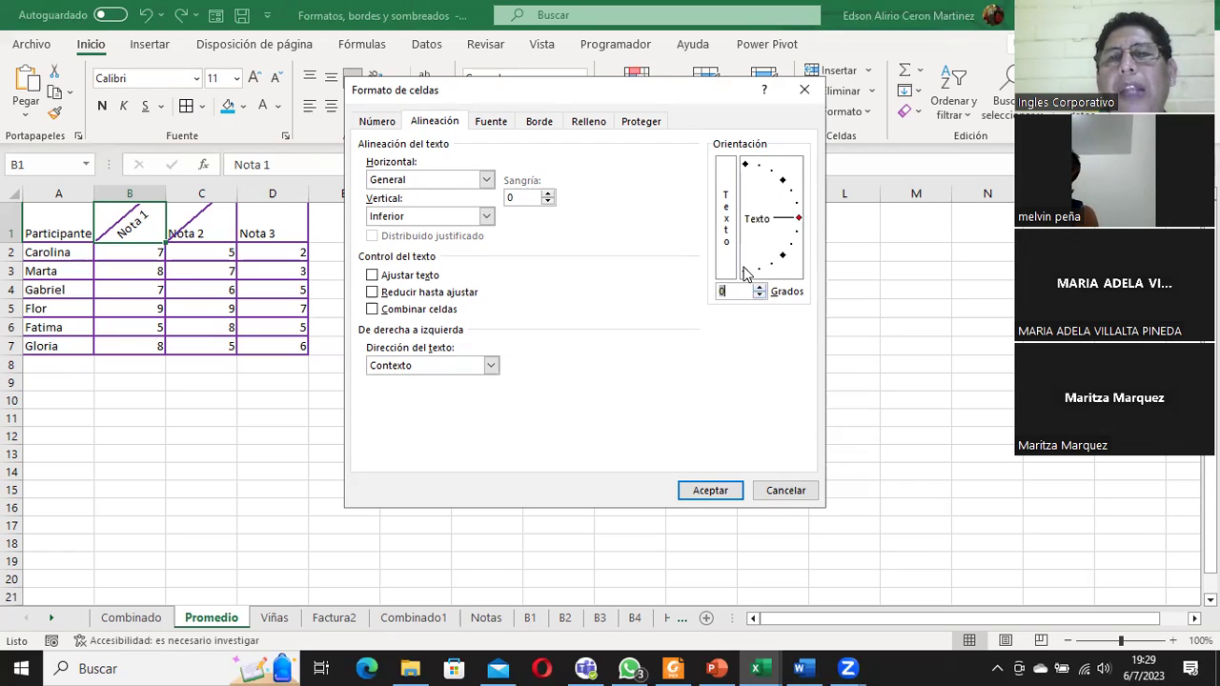
pyautogui.click(711, 492)
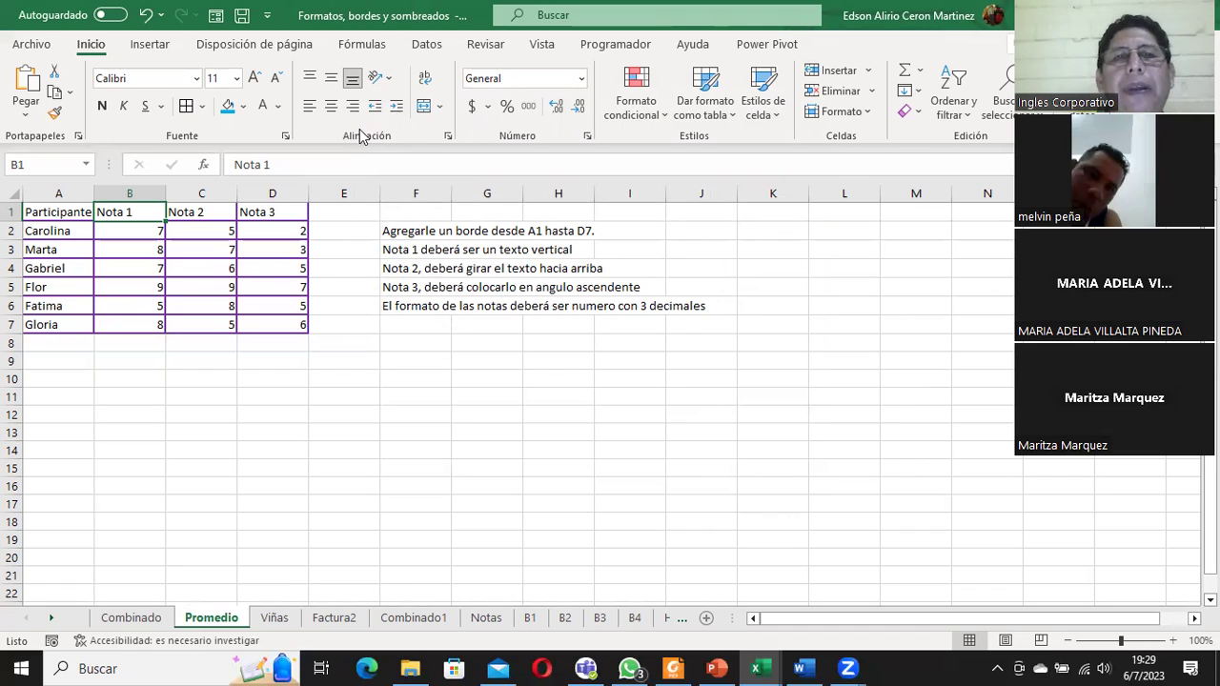
# Select the Nota 1 header cell B1 and bring up the Orientación choices
pyautogui.click(195, 209)
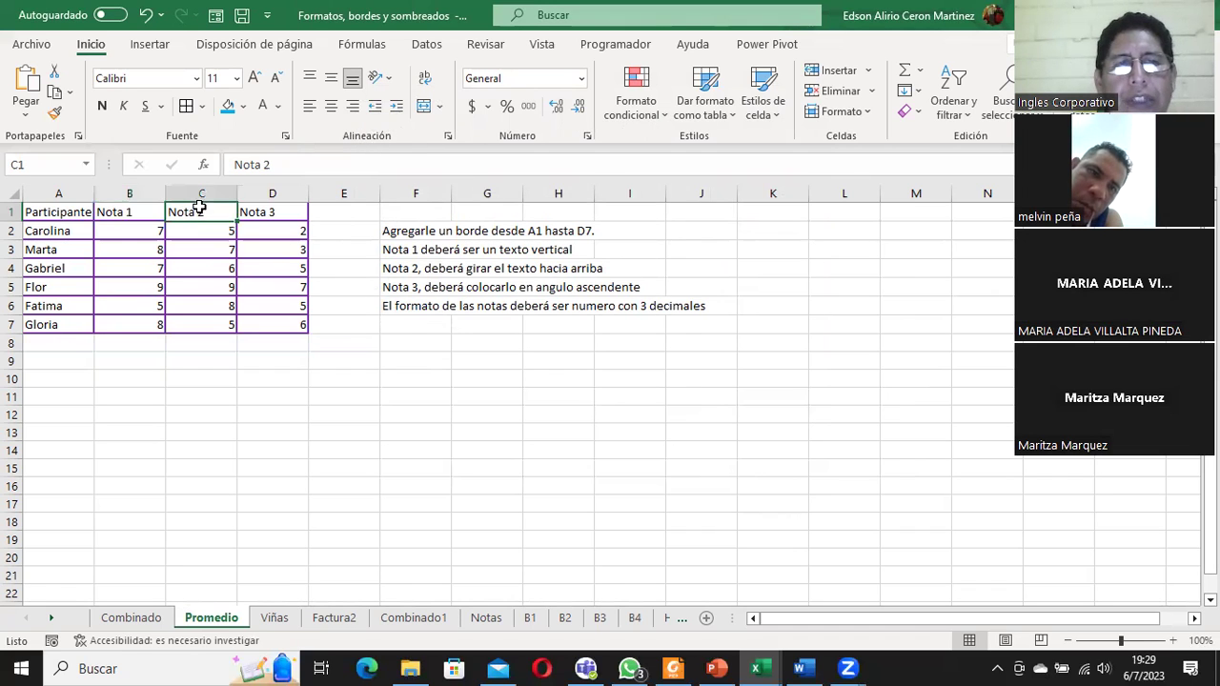
pyautogui.click(260, 212)
pyautogui.click(148, 207)
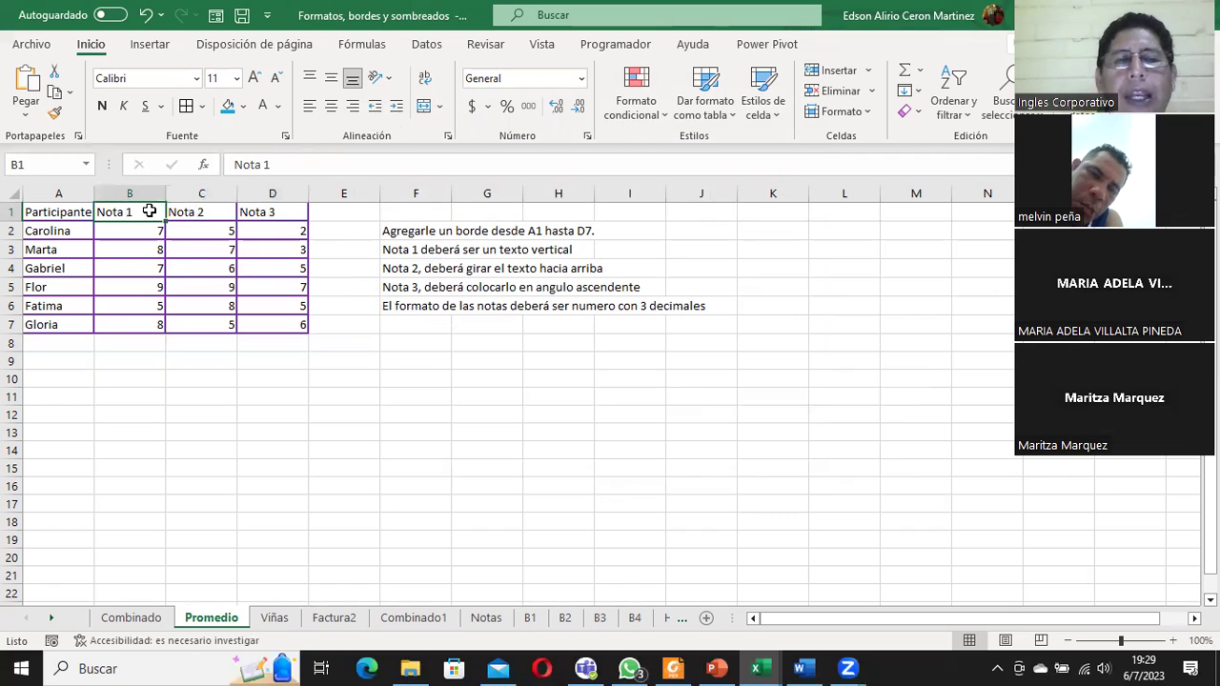
pyautogui.click(377, 82)
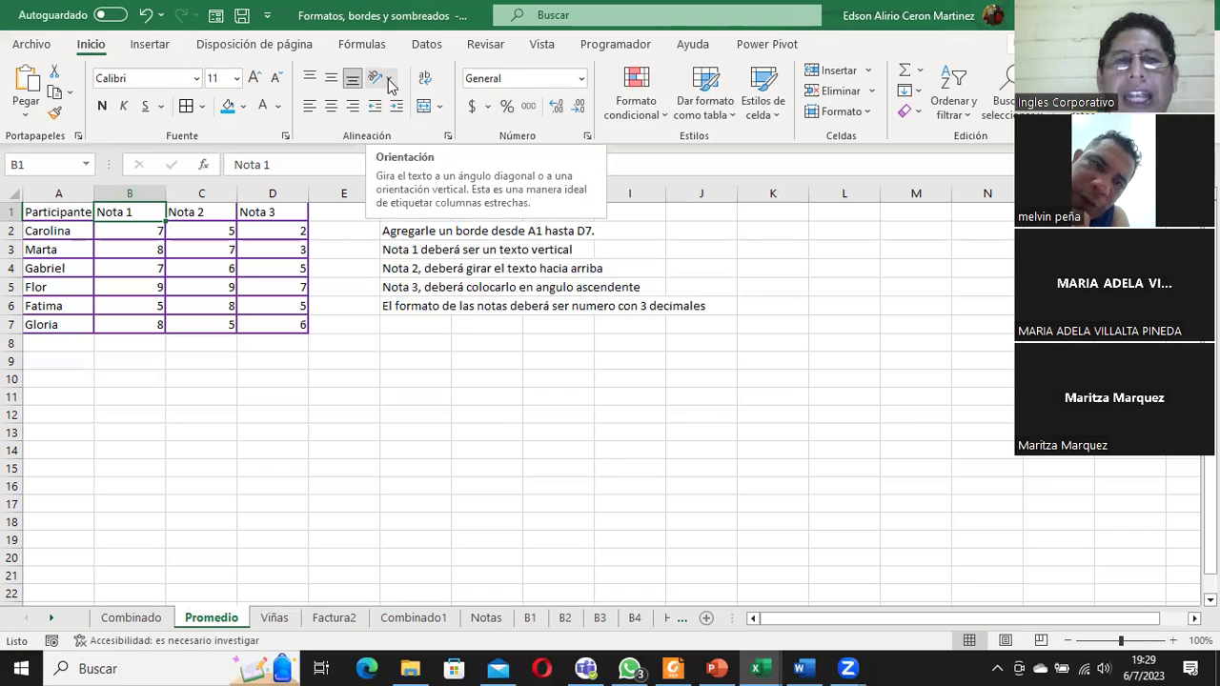
pyautogui.click(388, 84)
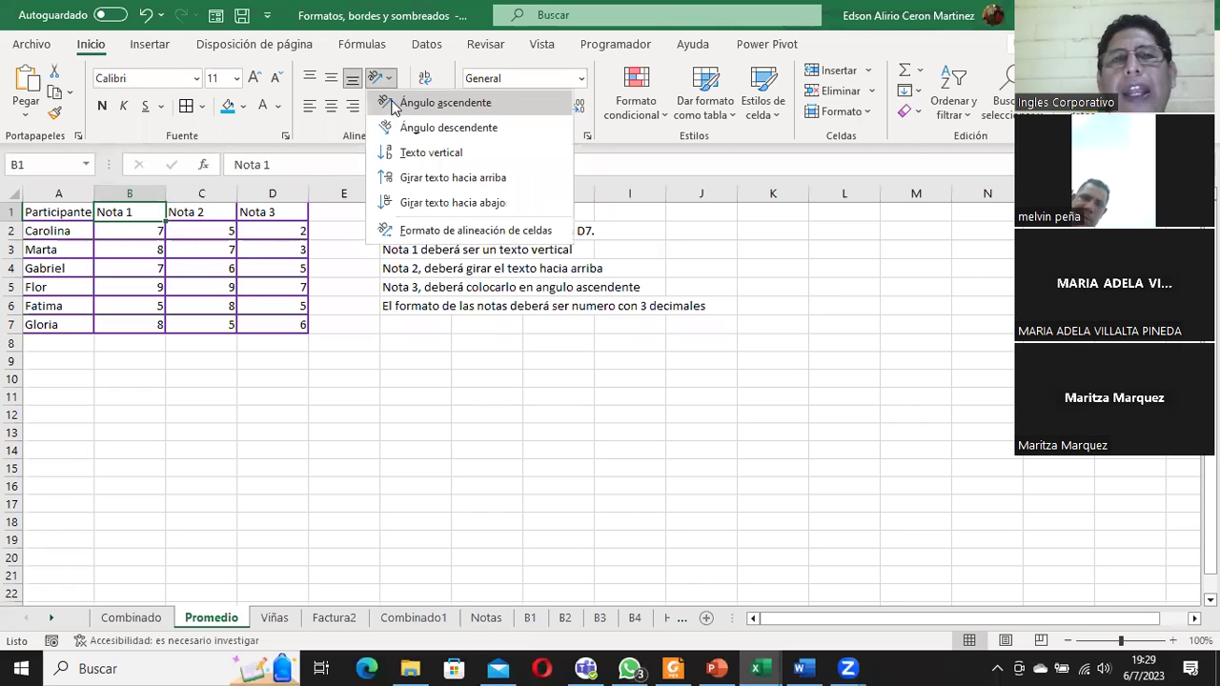
# Try ascending, descending, vertical, rotate-up and rotate-down orientations on Nota 1, then cancel Format Cells
pyautogui.click(425, 107)
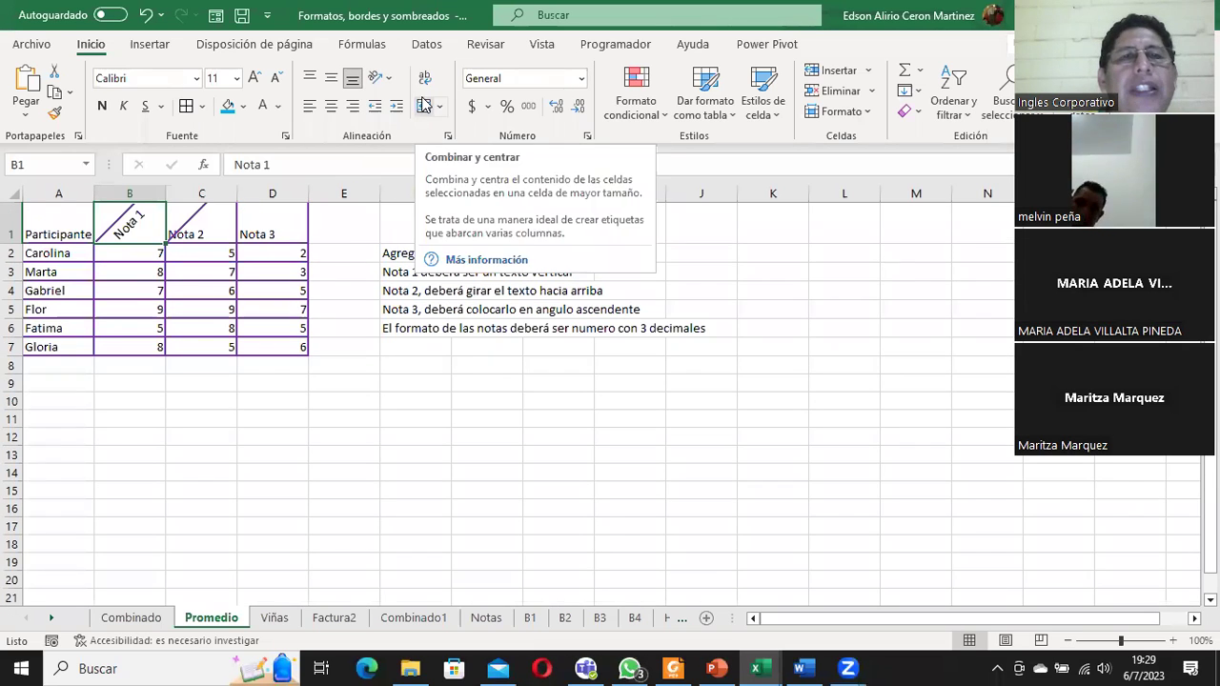
pyautogui.click(387, 78)
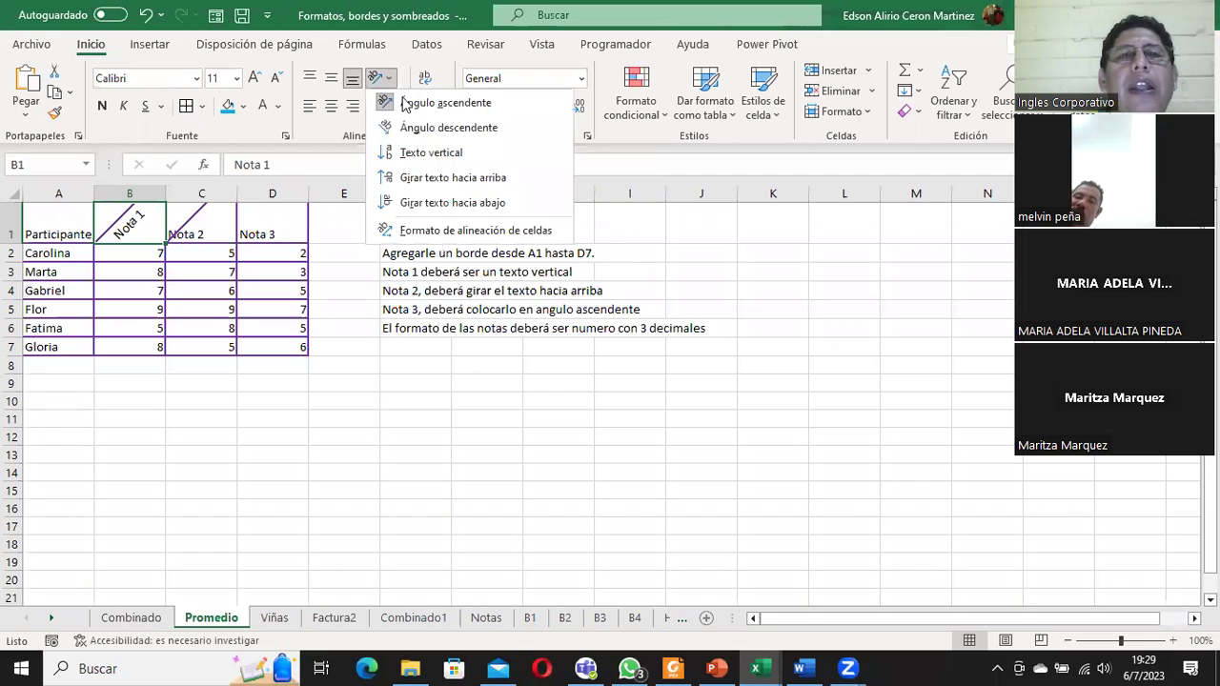
pyautogui.click(441, 130)
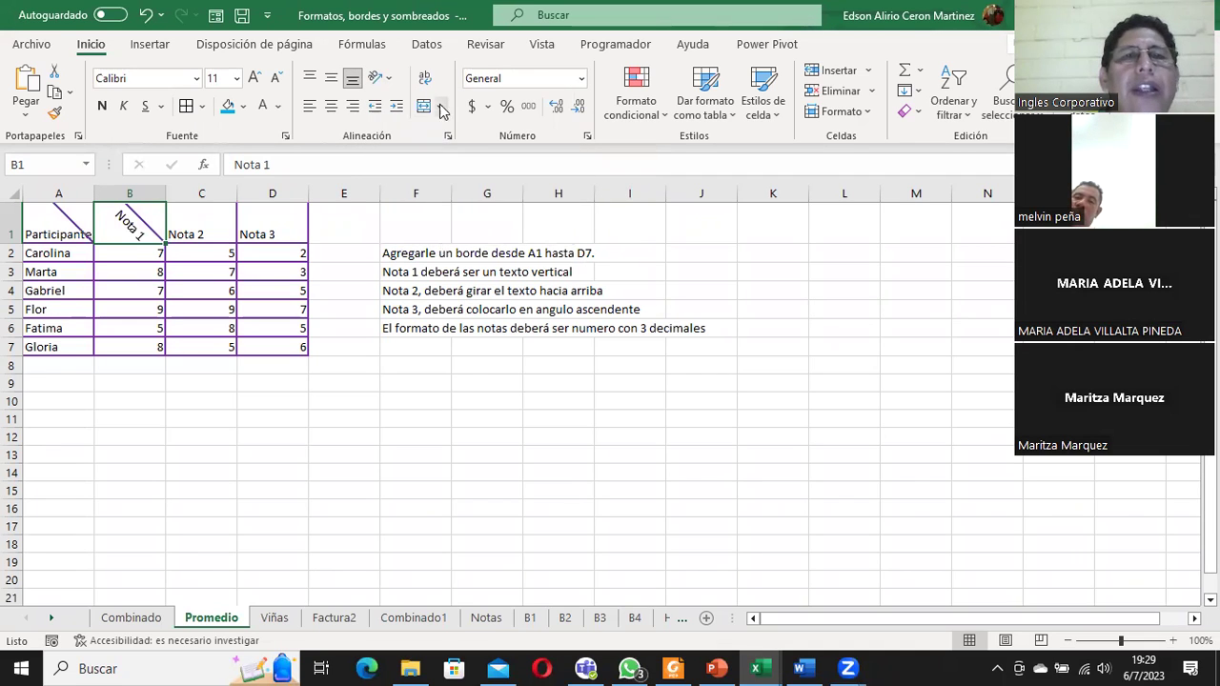
pyautogui.click(389, 80)
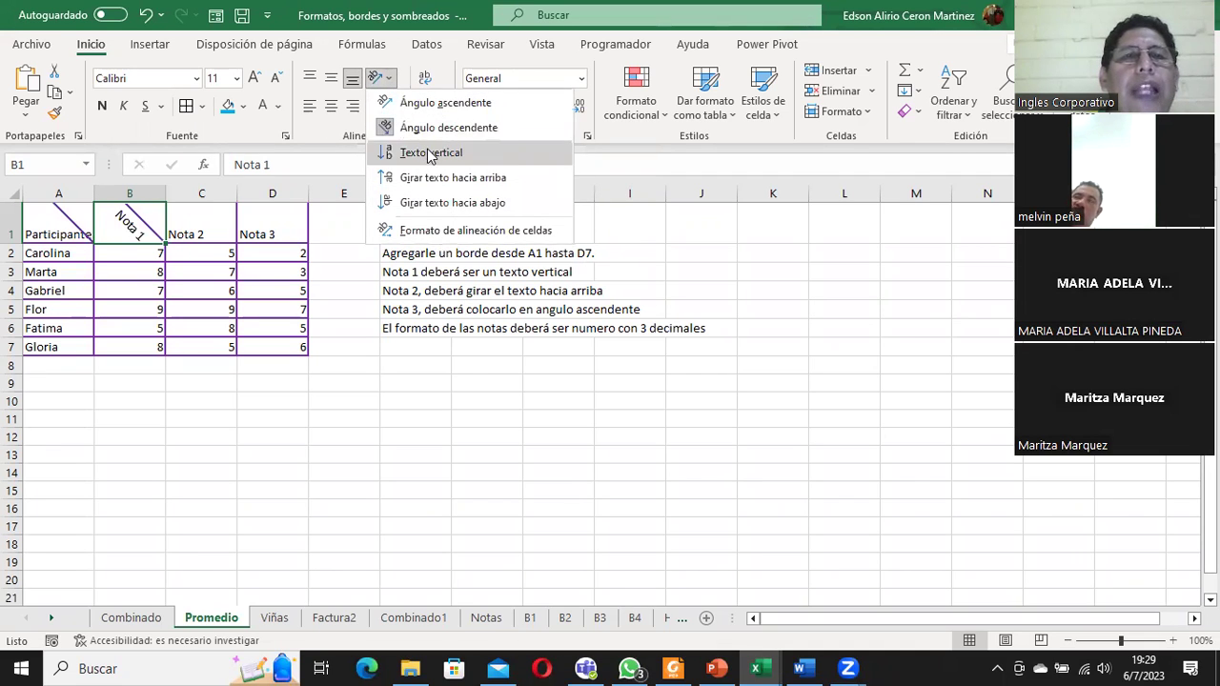
pyautogui.click(430, 154)
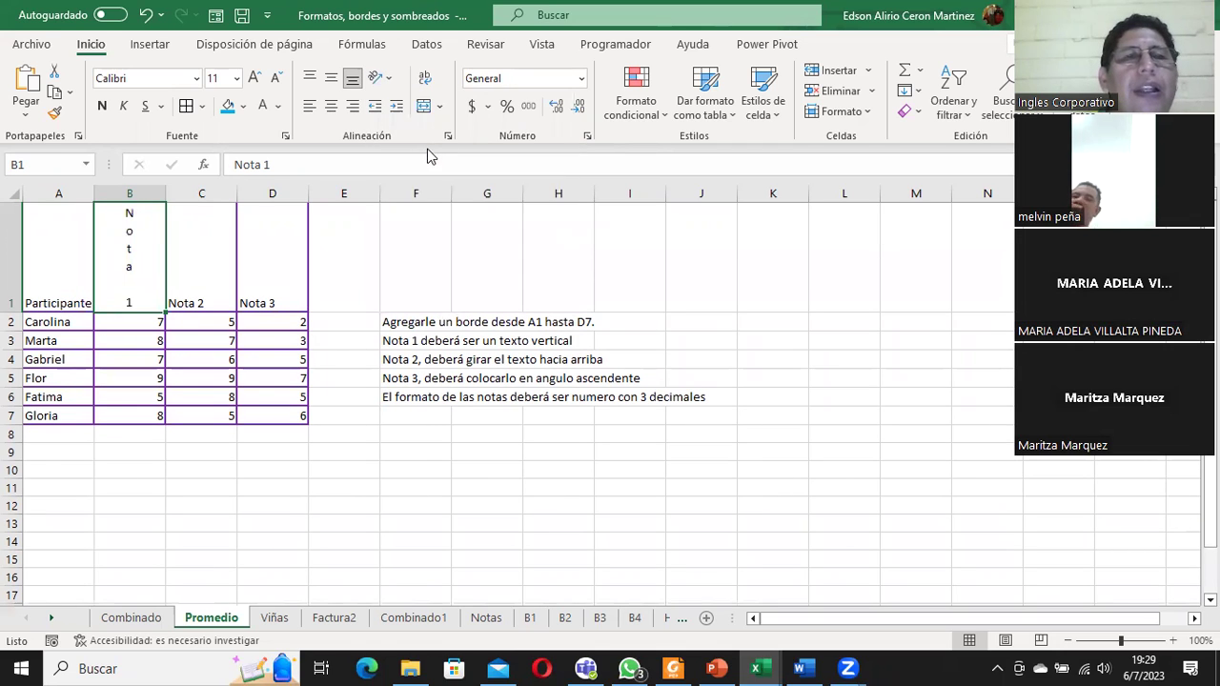
pyautogui.click(377, 78)
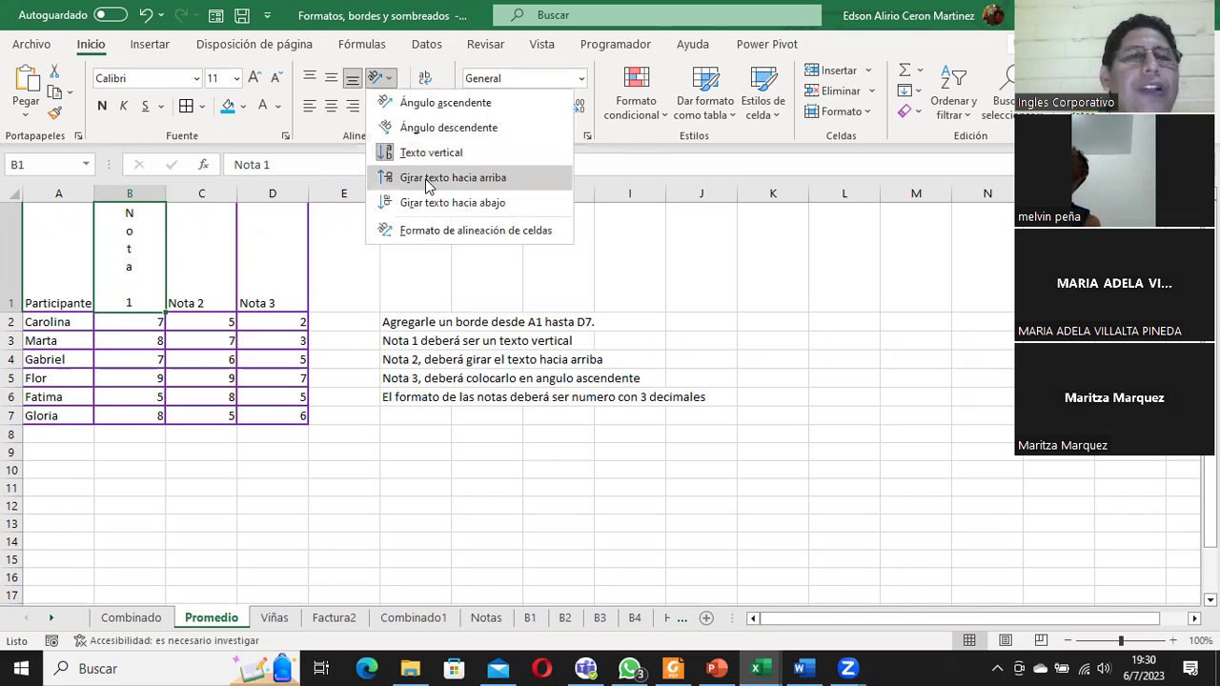
pyautogui.click(428, 181)
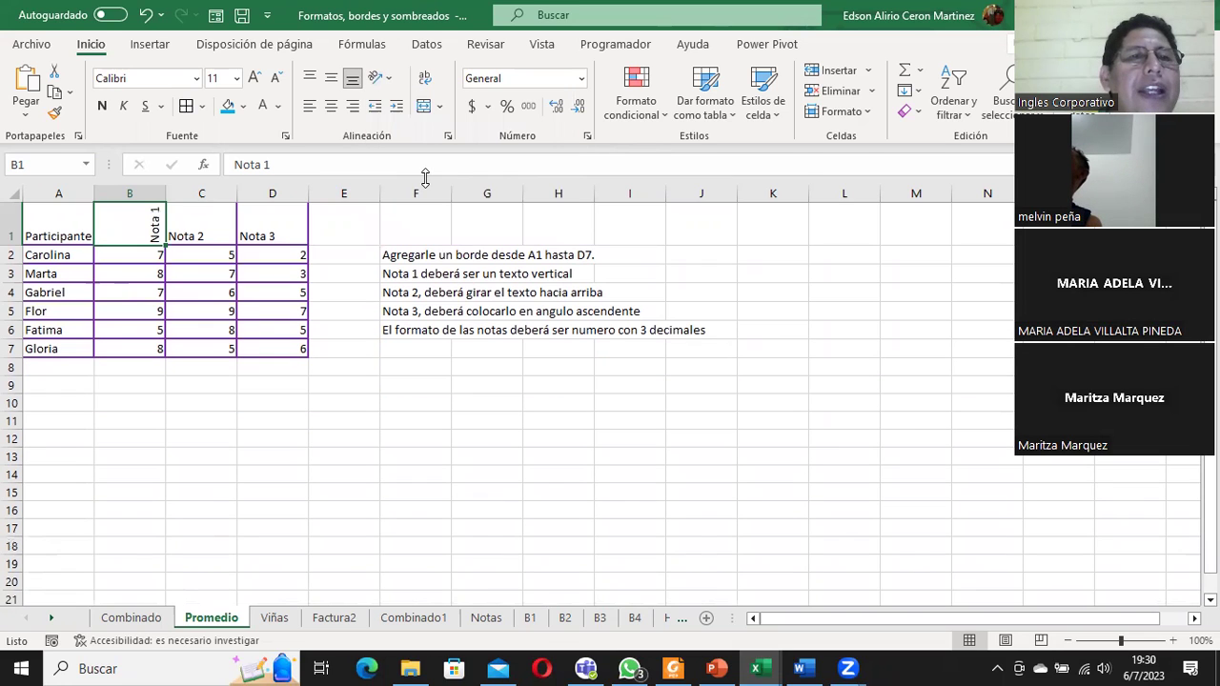
pyautogui.click(379, 79)
pyautogui.click(420, 203)
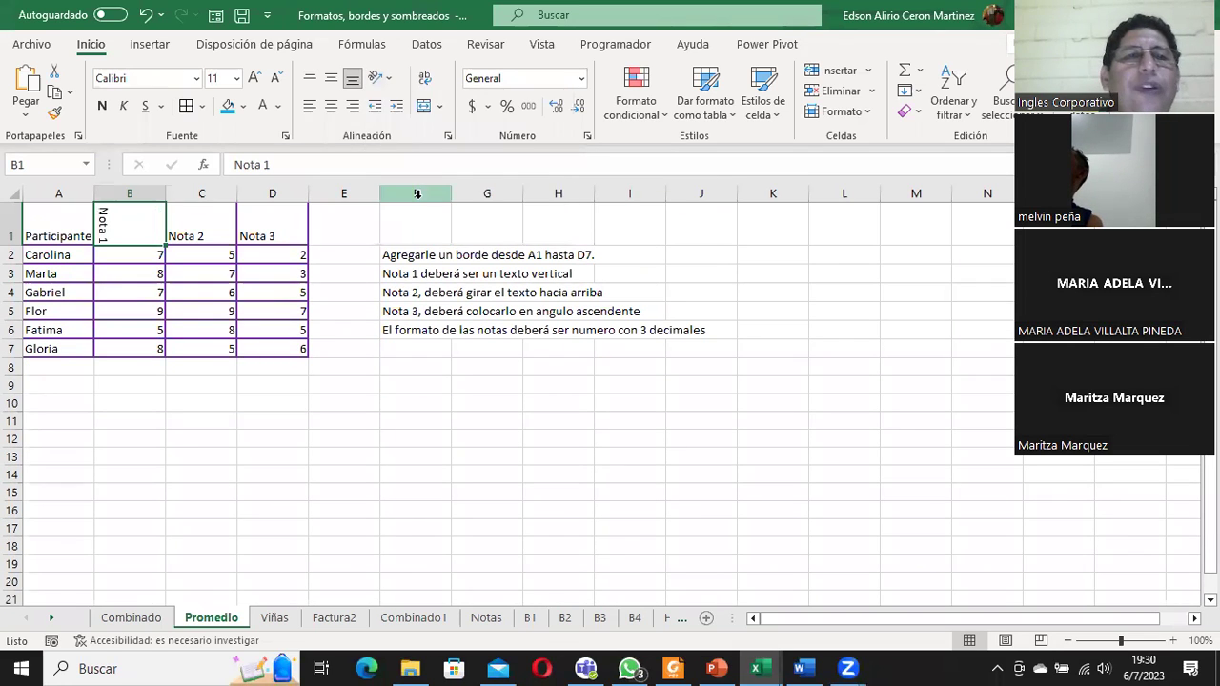
pyautogui.click(379, 78)
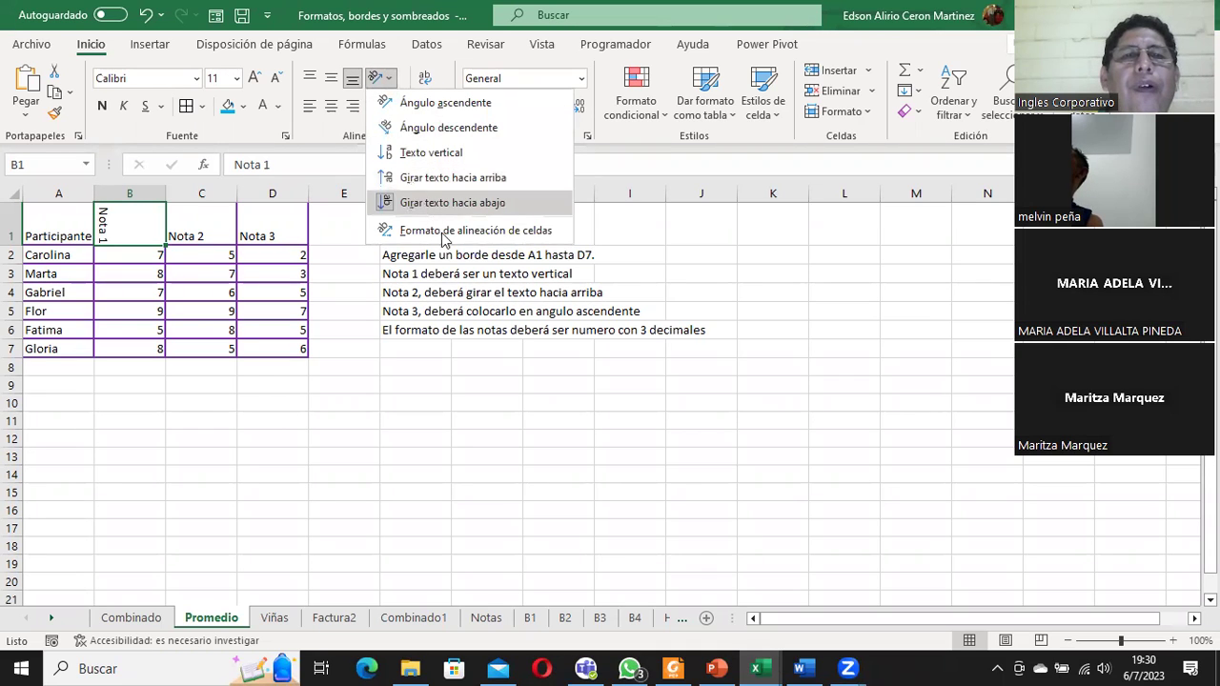
pyautogui.click(446, 231)
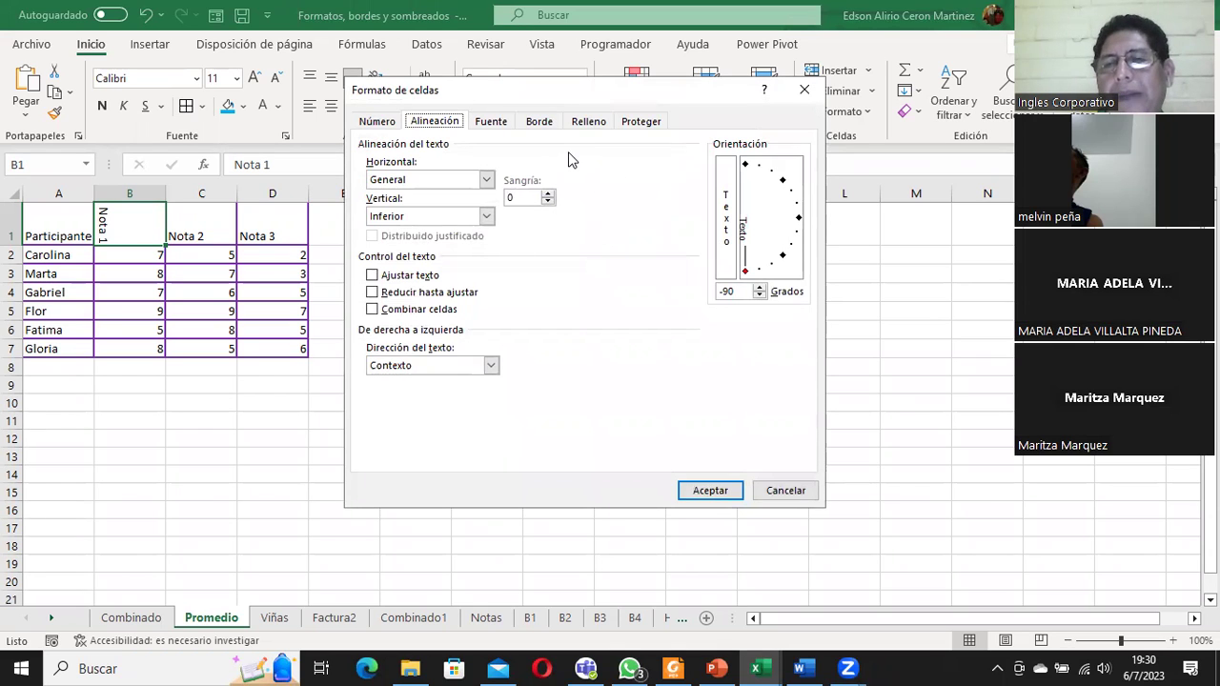
pyautogui.click(787, 492)
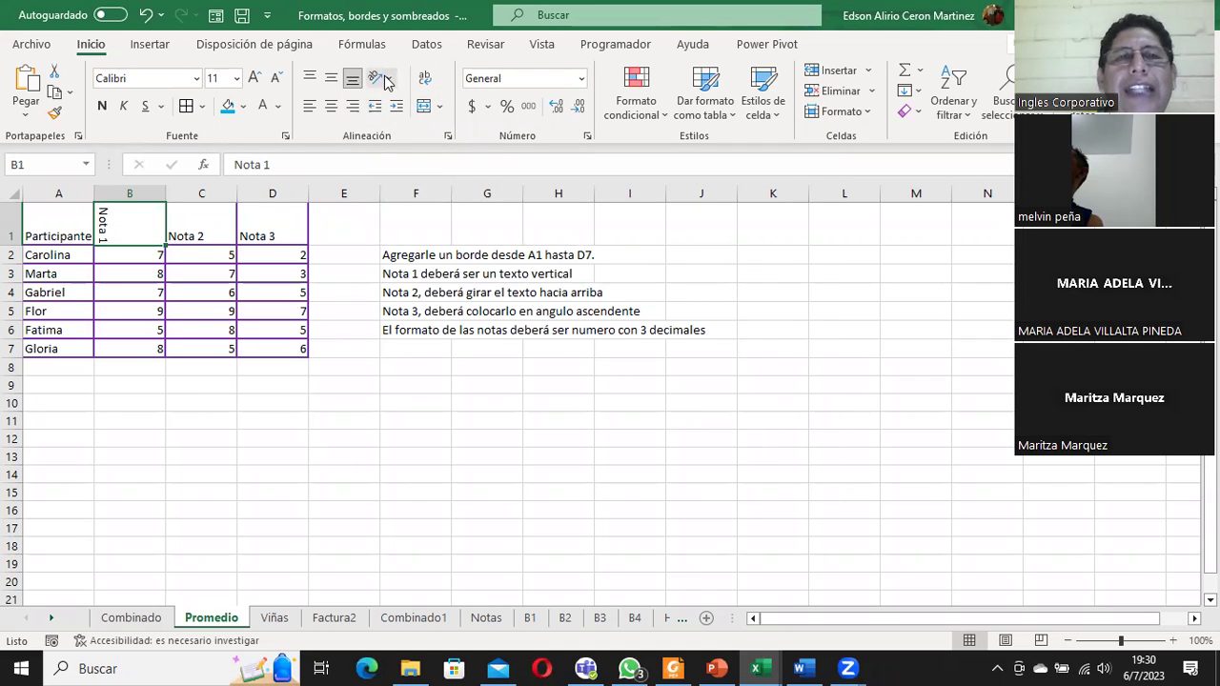
# Apply the upward, downward and vertical angles to Nota 1 again, then cancel Format Cells
pyautogui.click(382, 79)
pyautogui.click(398, 102)
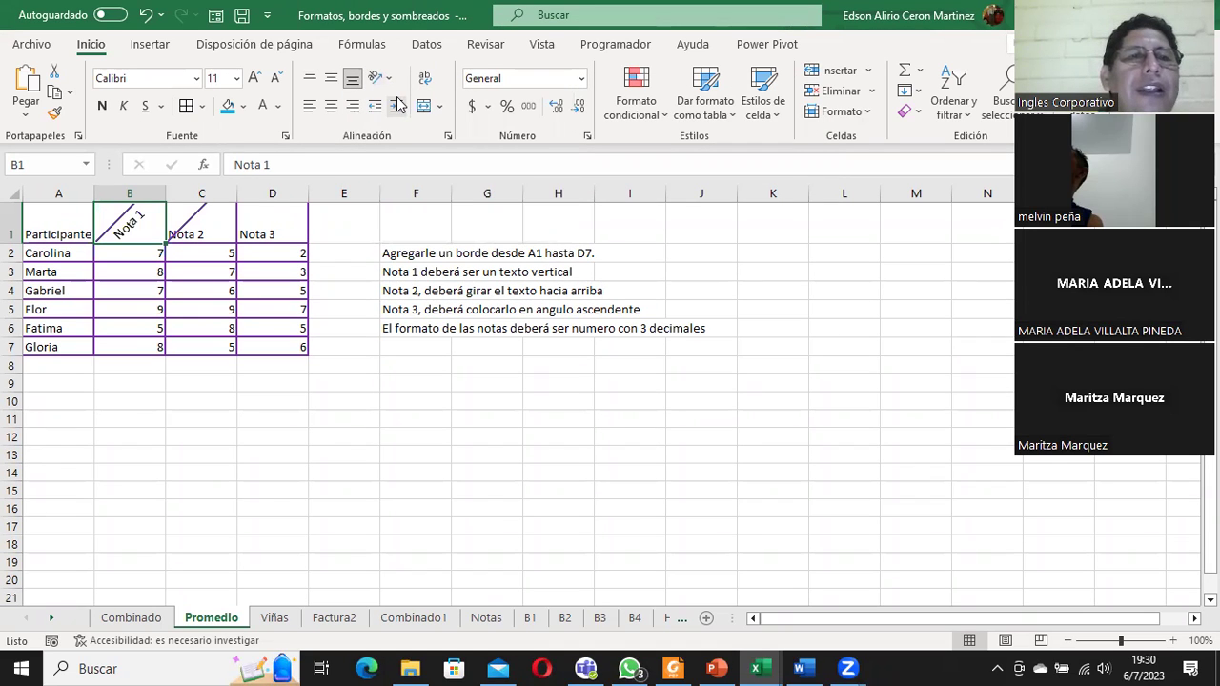
pyautogui.click(387, 82)
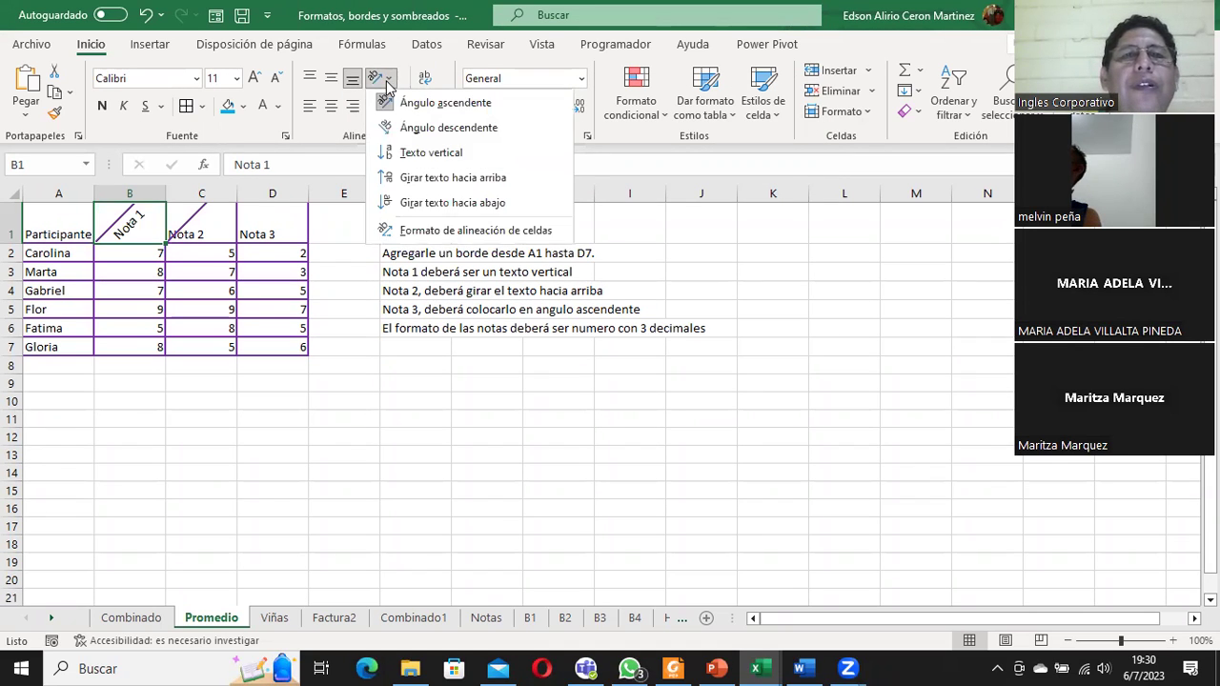
pyautogui.click(410, 128)
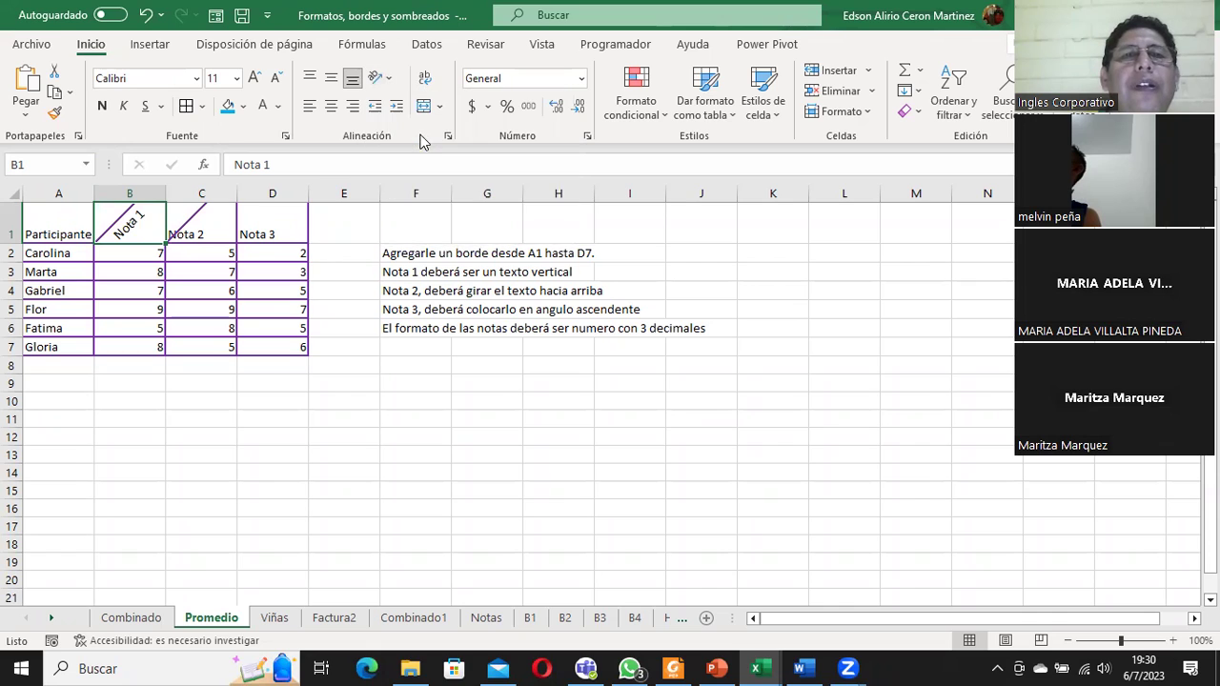
pyautogui.click(387, 78)
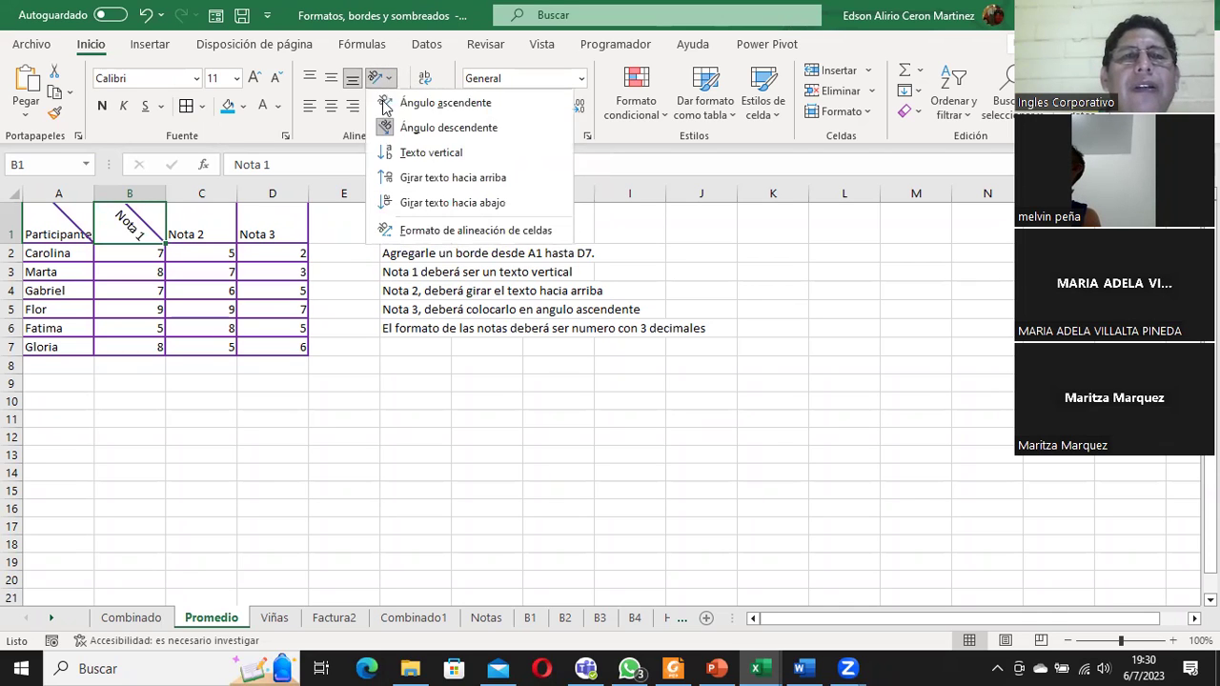
pyautogui.click(412, 154)
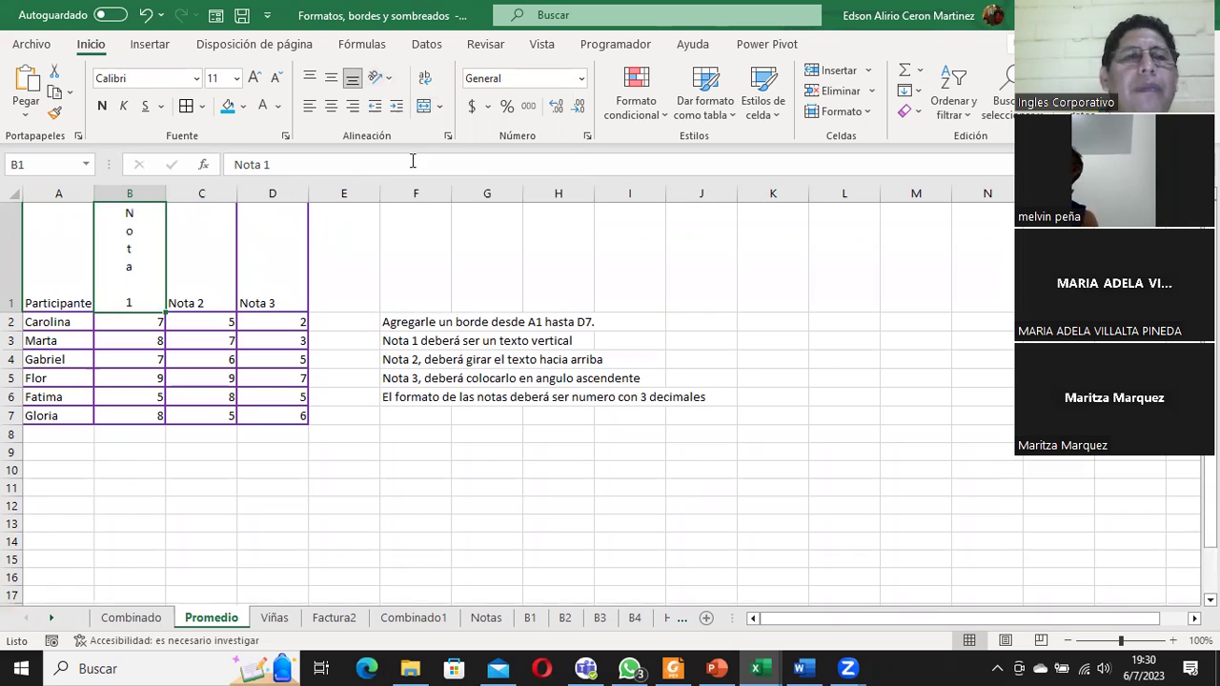
pyautogui.click(387, 81)
pyautogui.click(438, 230)
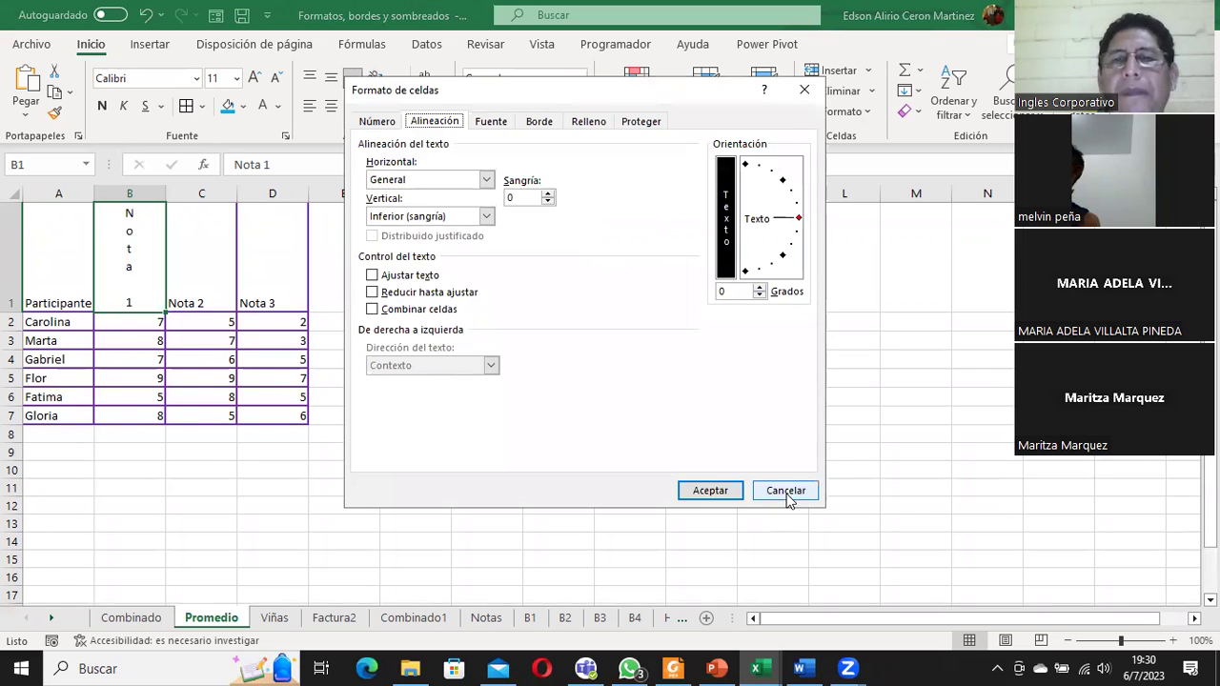
pyautogui.click(726, 491)
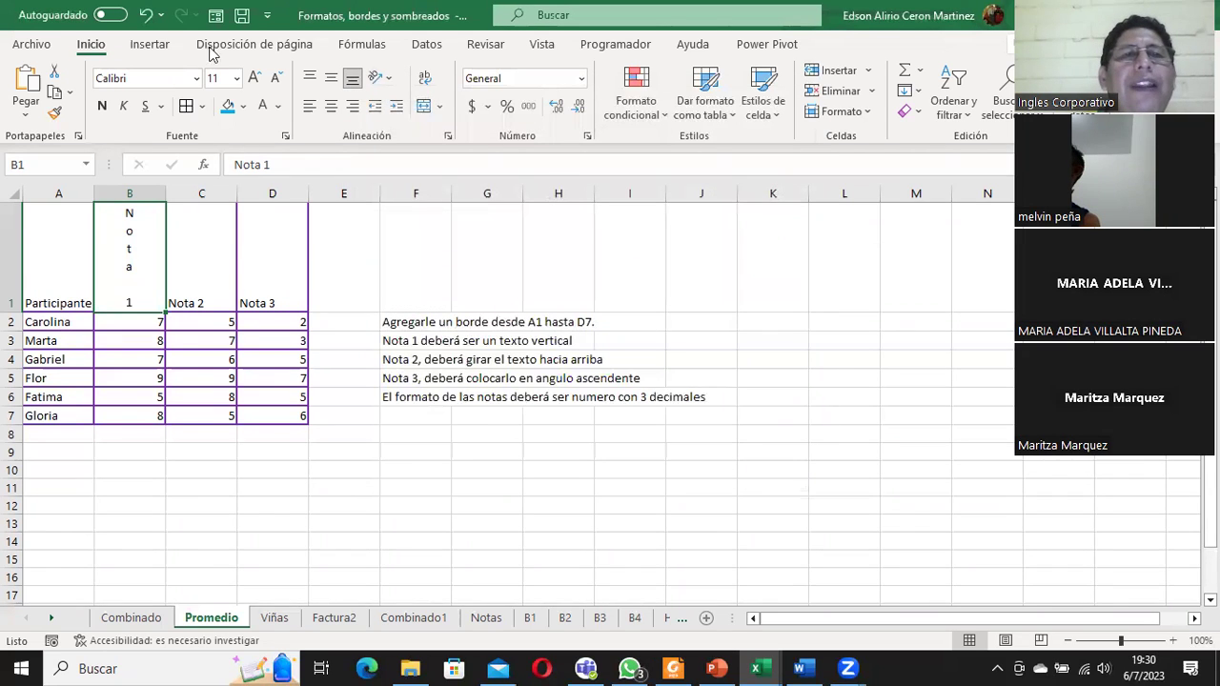
# Undo the orientation changes until Nota 1 reads as plain horizontal text
pyautogui.click(146, 15)
pyautogui.click(146, 15)
pyautogui.click(145, 16)
pyautogui.click(145, 16)
pyautogui.click(146, 15)
pyautogui.click(146, 16)
pyautogui.click(146, 15)
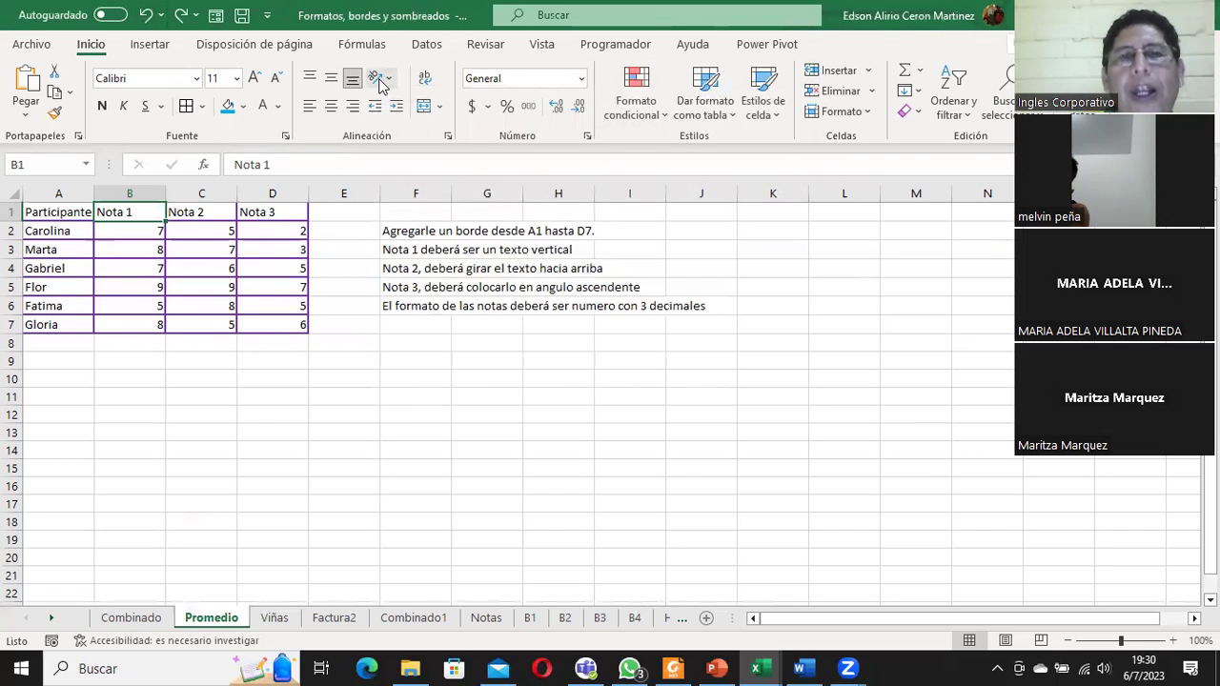
pyautogui.click(446, 136)
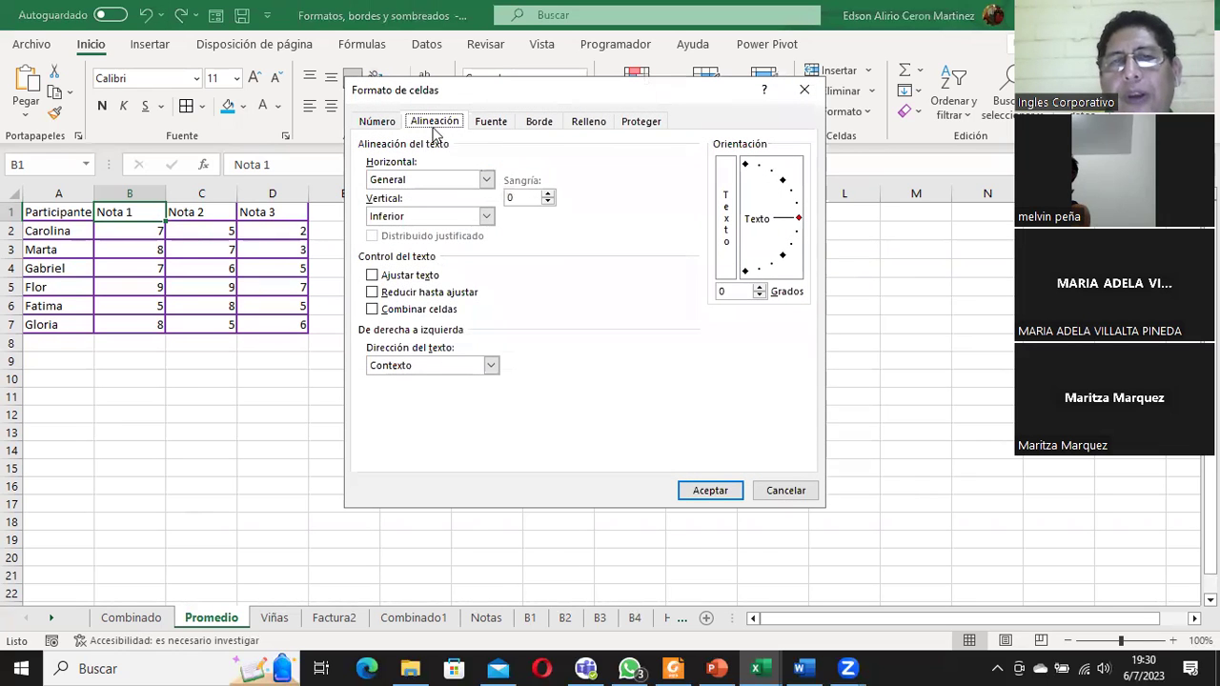
pyautogui.click(806, 490)
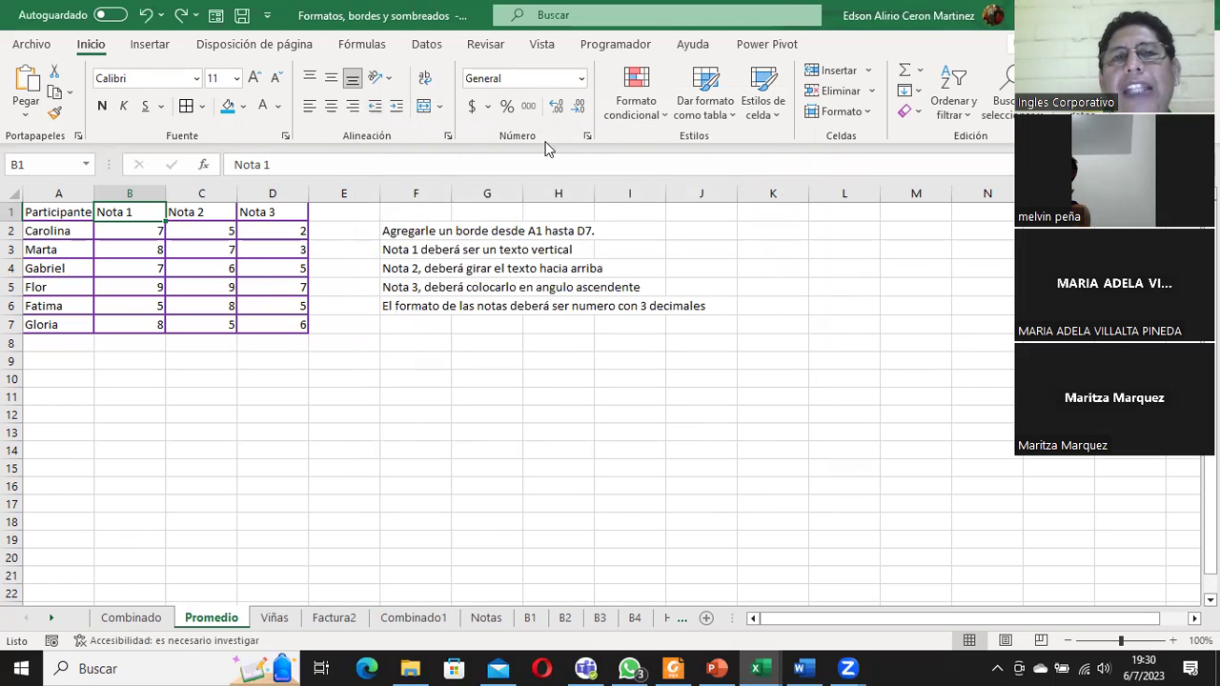
pyautogui.click(587, 138)
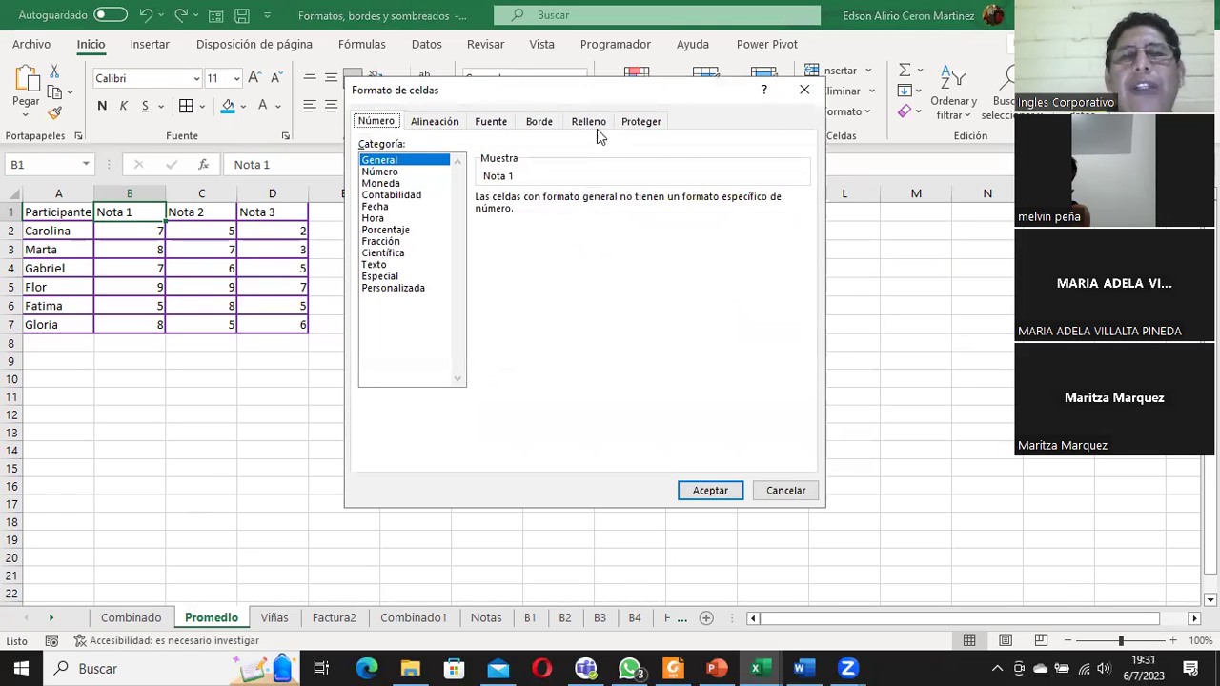
pyautogui.click(437, 121)
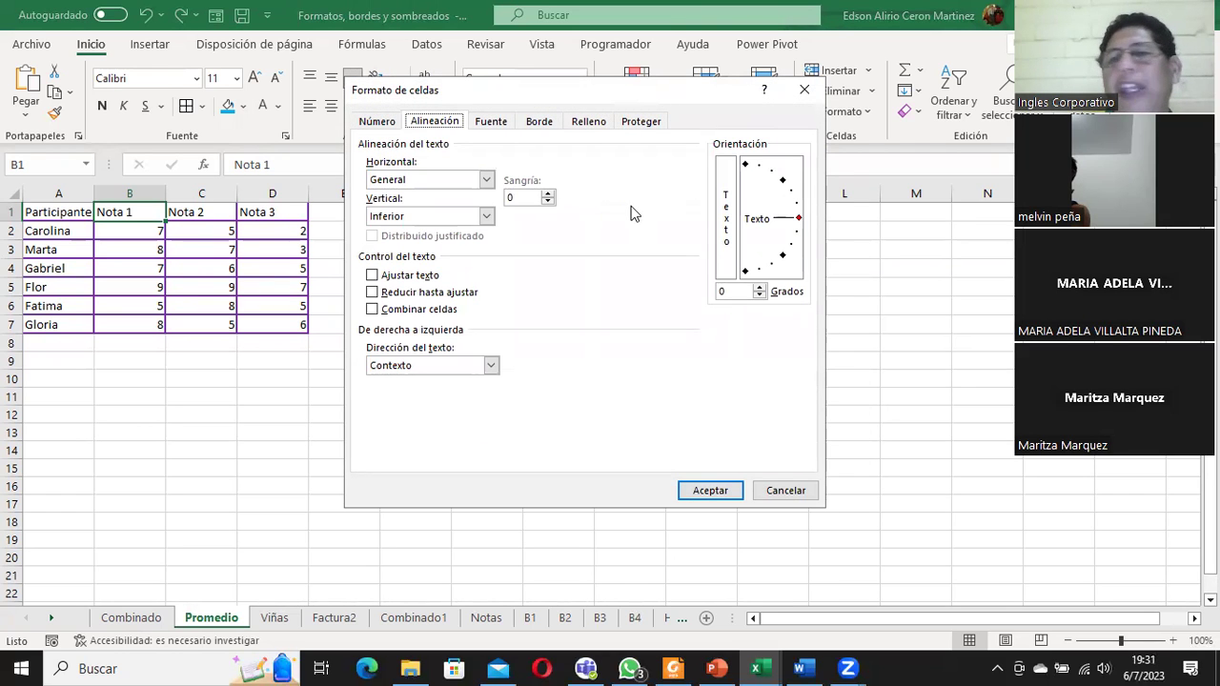
pyautogui.click(785, 488)
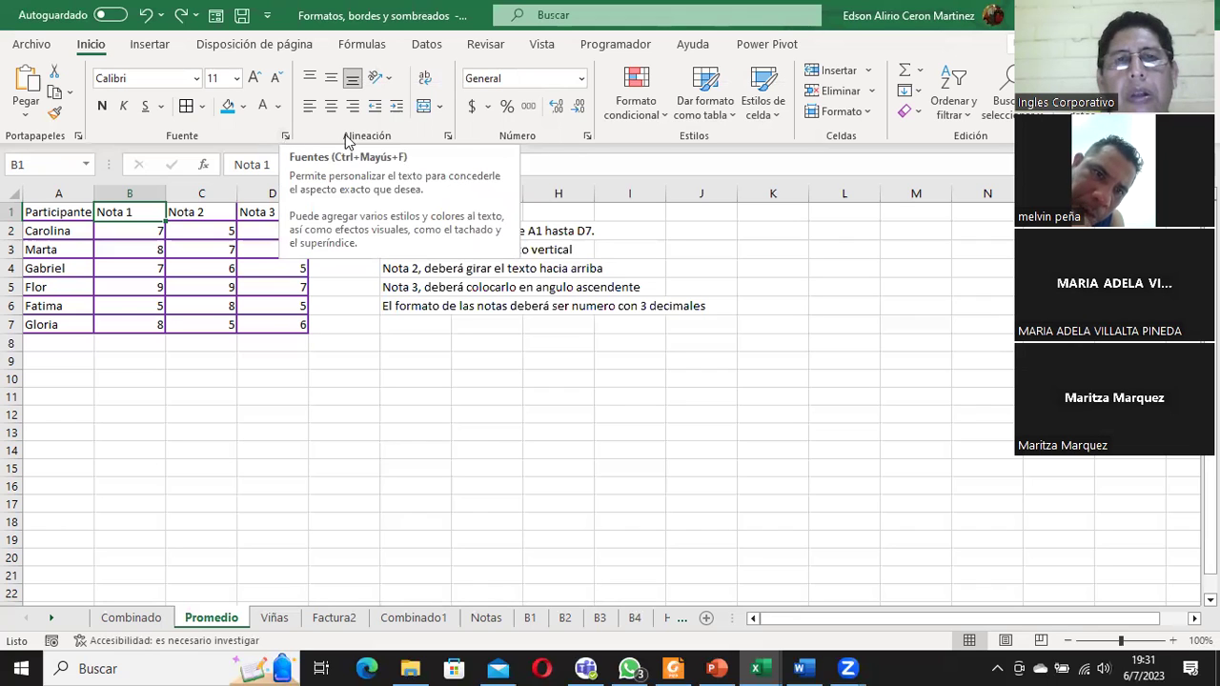
pyautogui.click(448, 136)
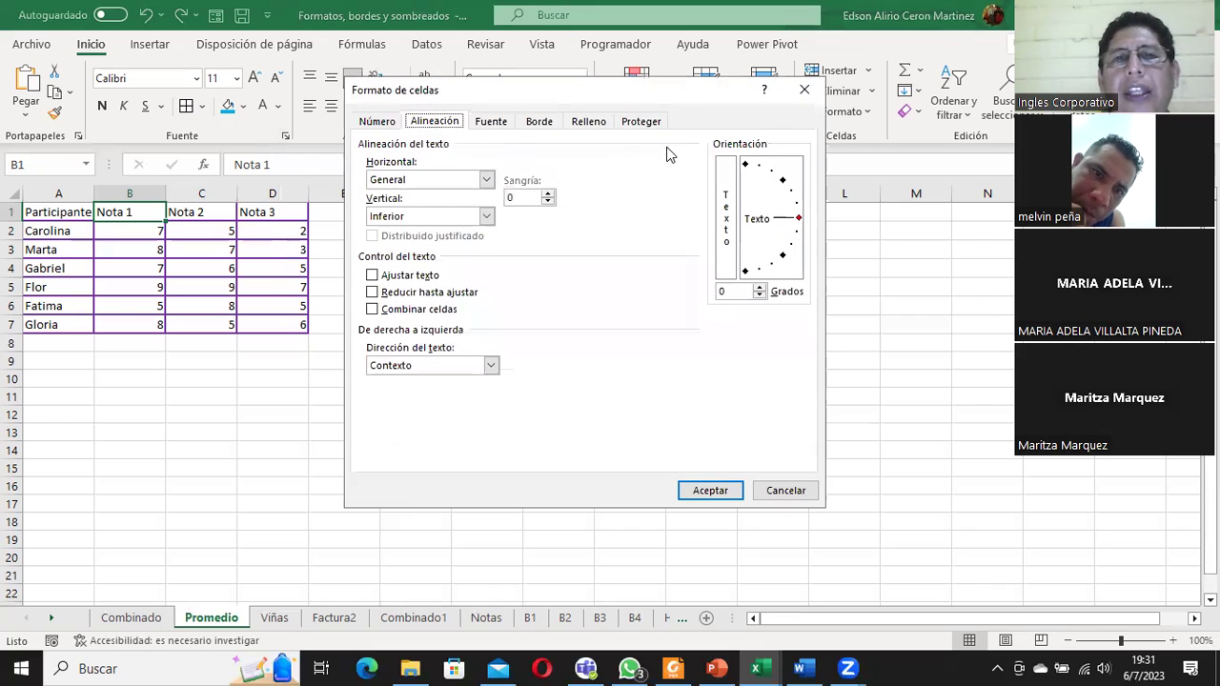
pyautogui.click(800, 491)
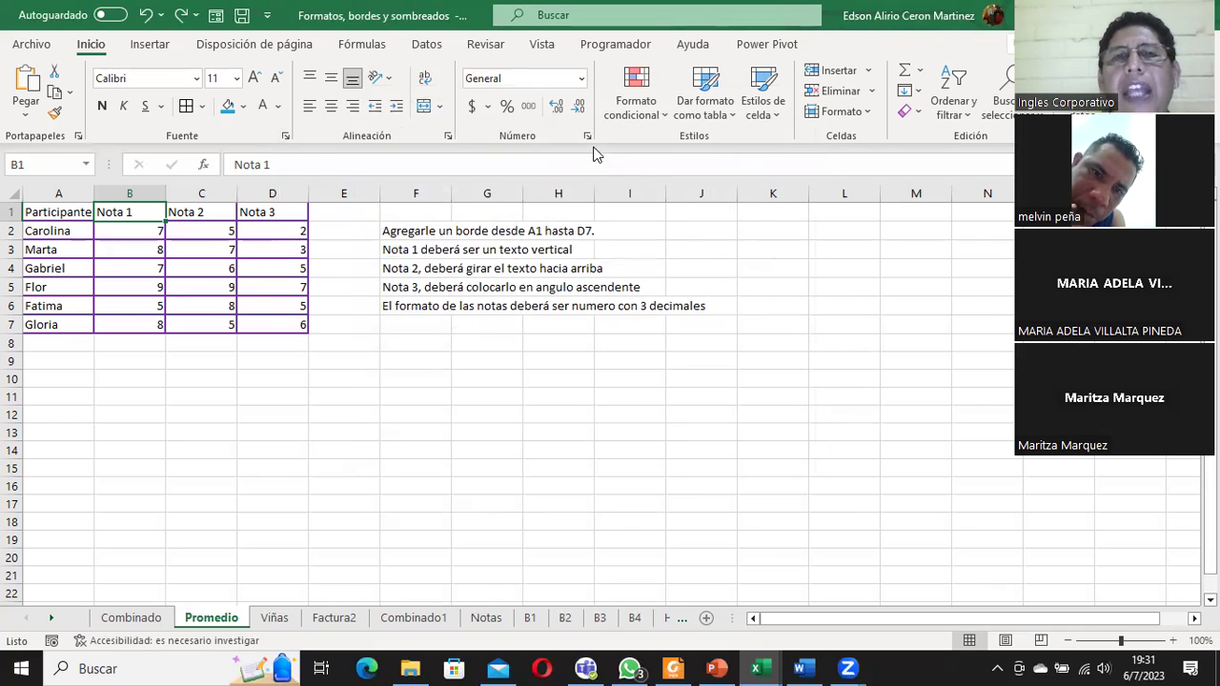
pyautogui.click(588, 138)
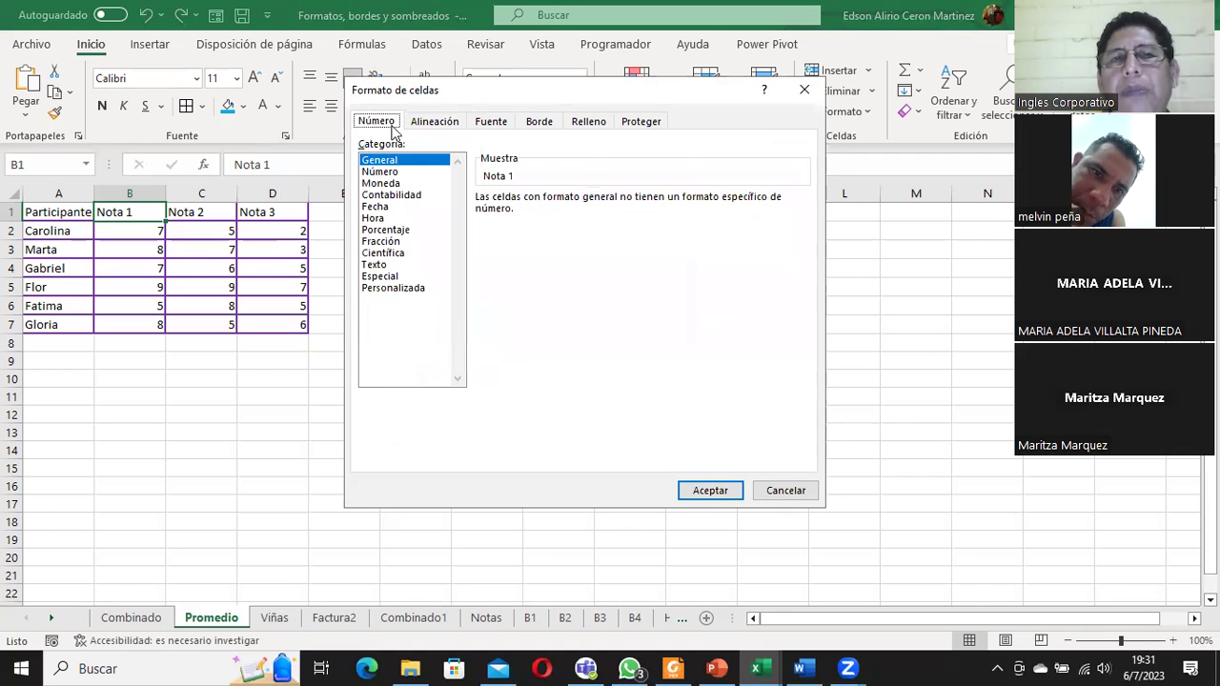
pyautogui.click(800, 497)
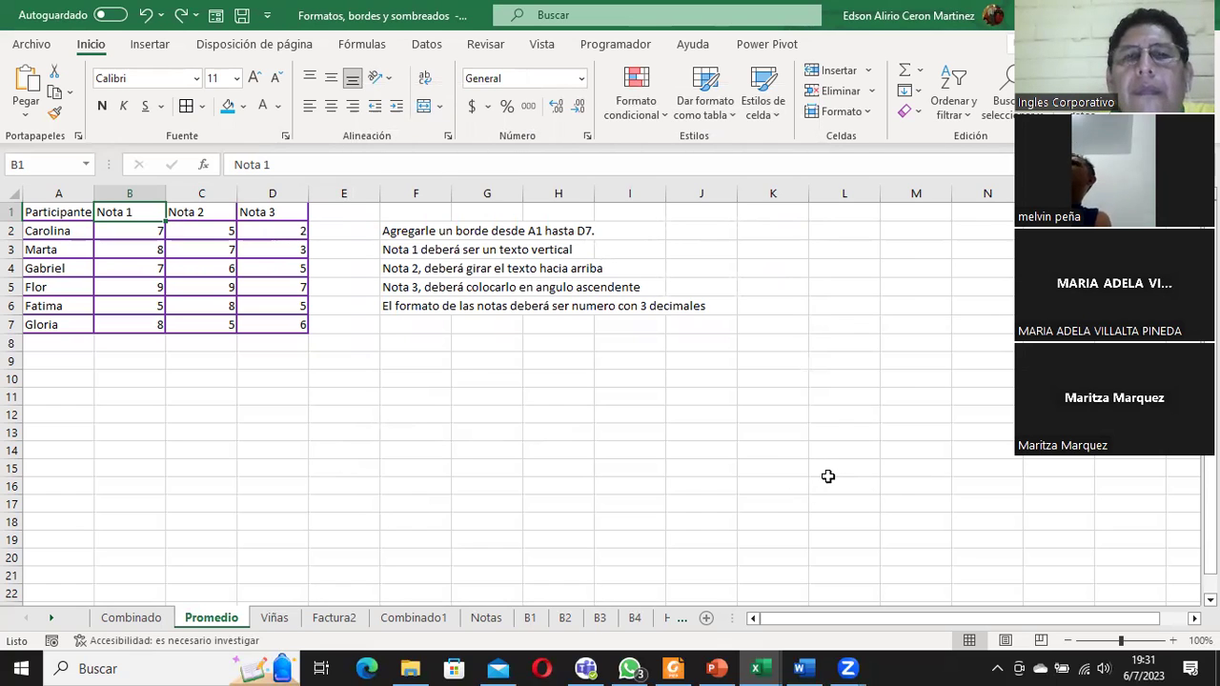
# Stack the Nota 1 heading in B1 as vertical text
pyautogui.click(404, 265)
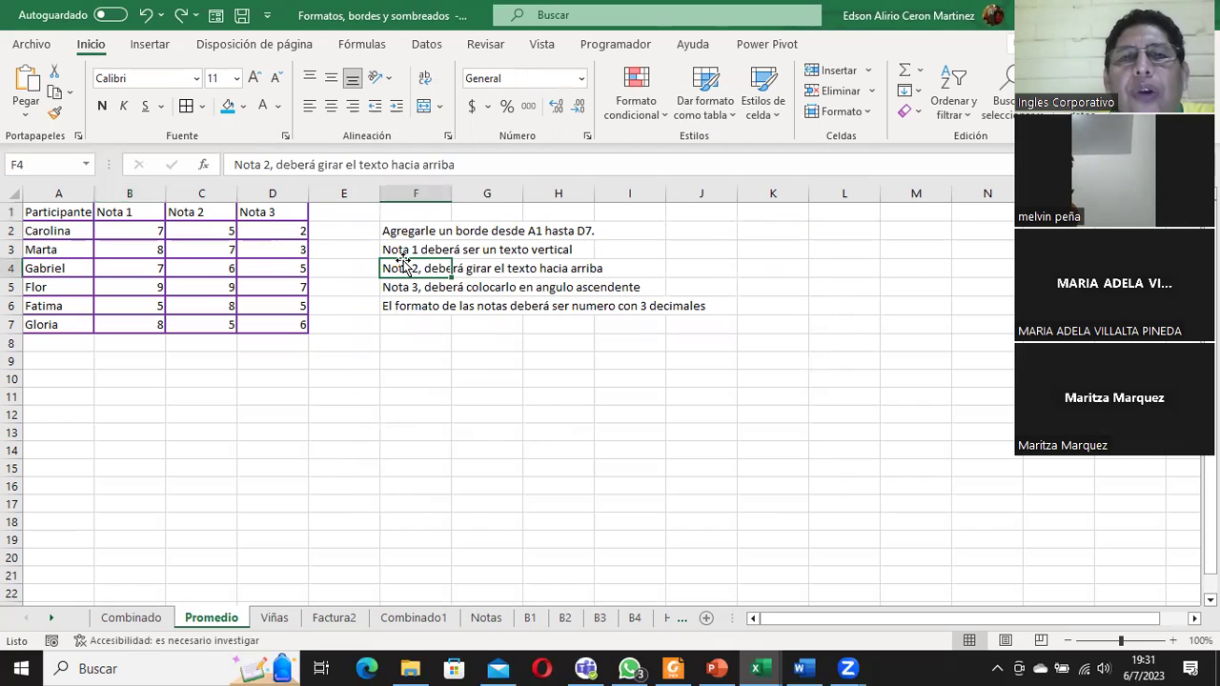
pyautogui.click(404, 250)
pyautogui.click(148, 213)
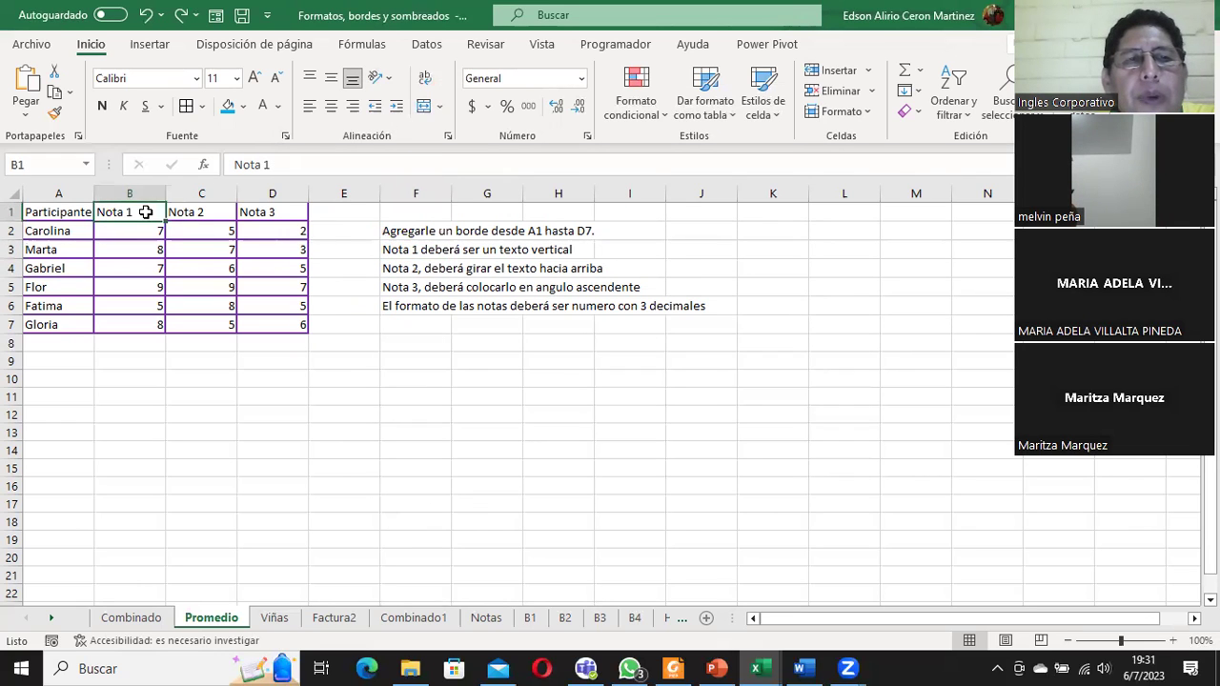
pyautogui.click(388, 80)
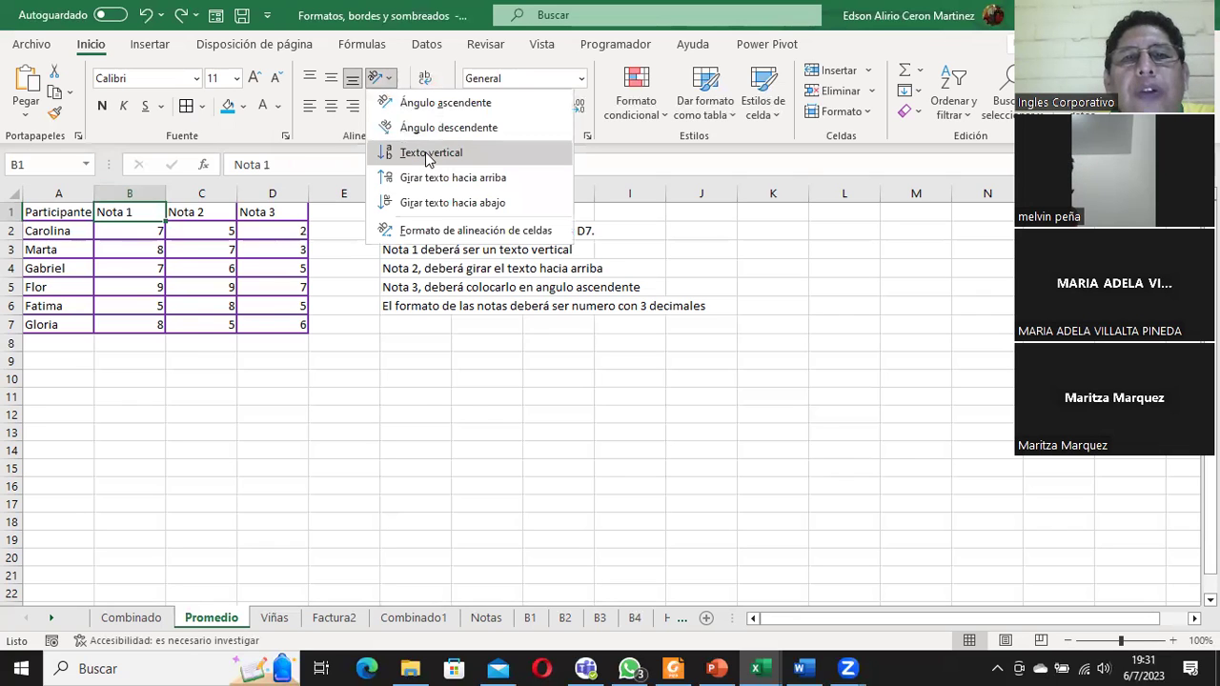
pyautogui.click(428, 152)
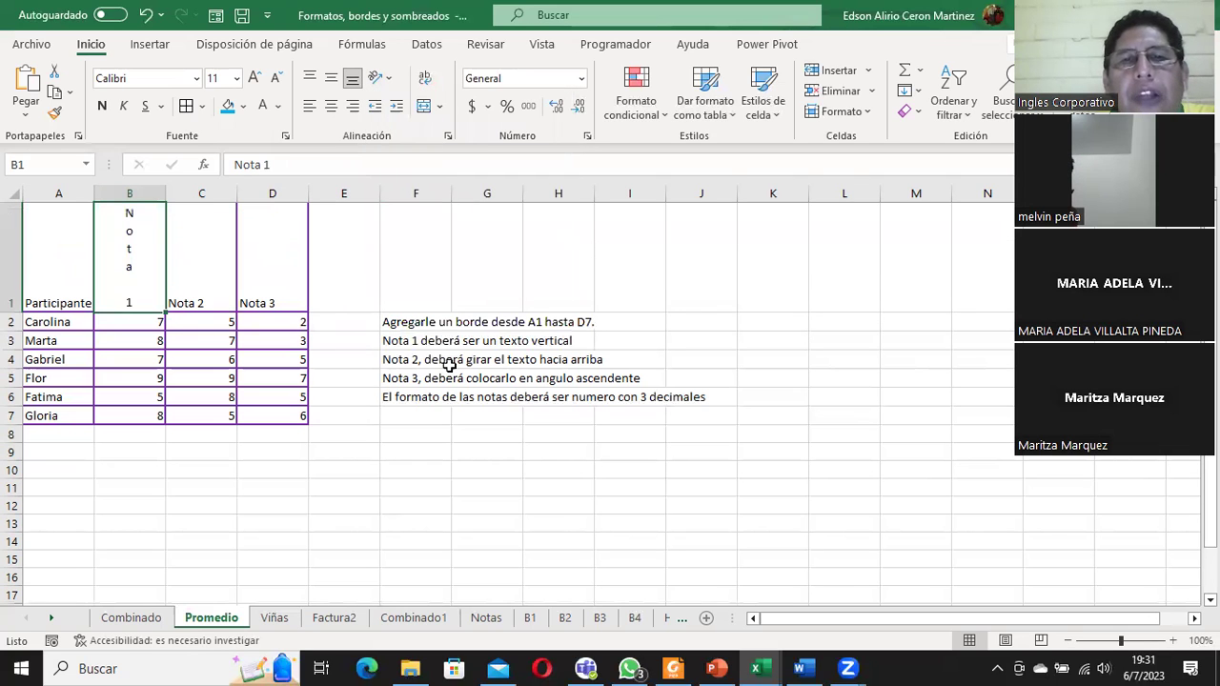
# Rotate the Nota 2 heading in C1 to read upward
pyautogui.click(201, 264)
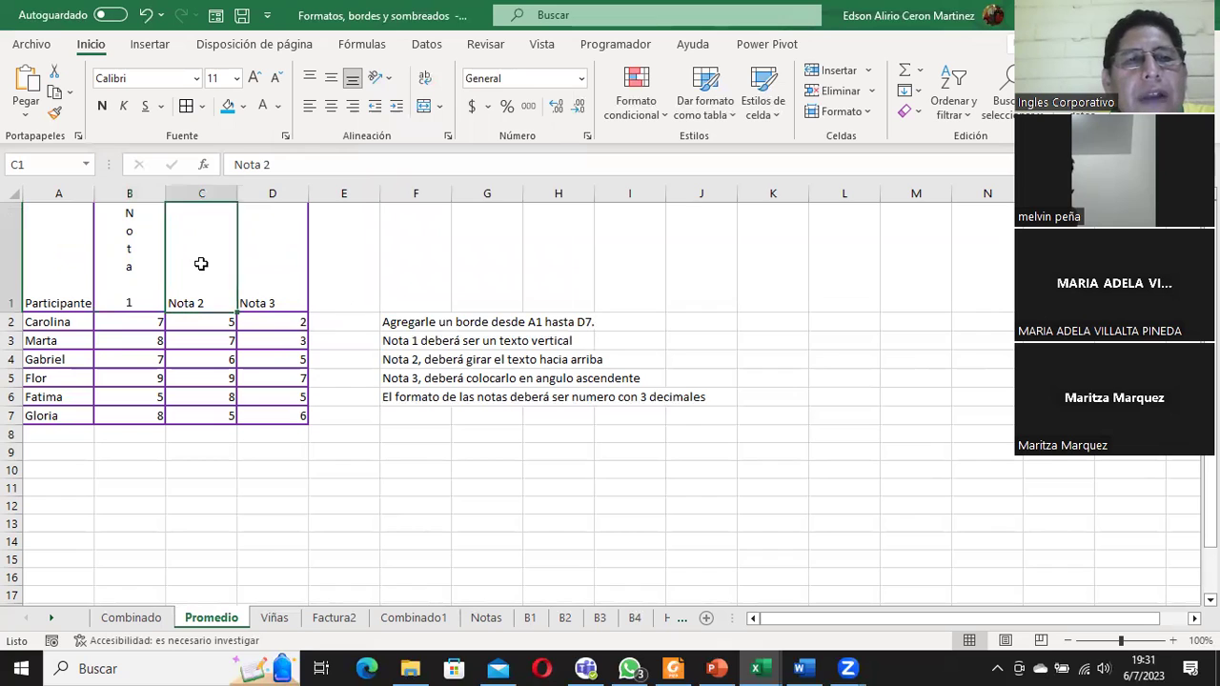
pyautogui.click(386, 80)
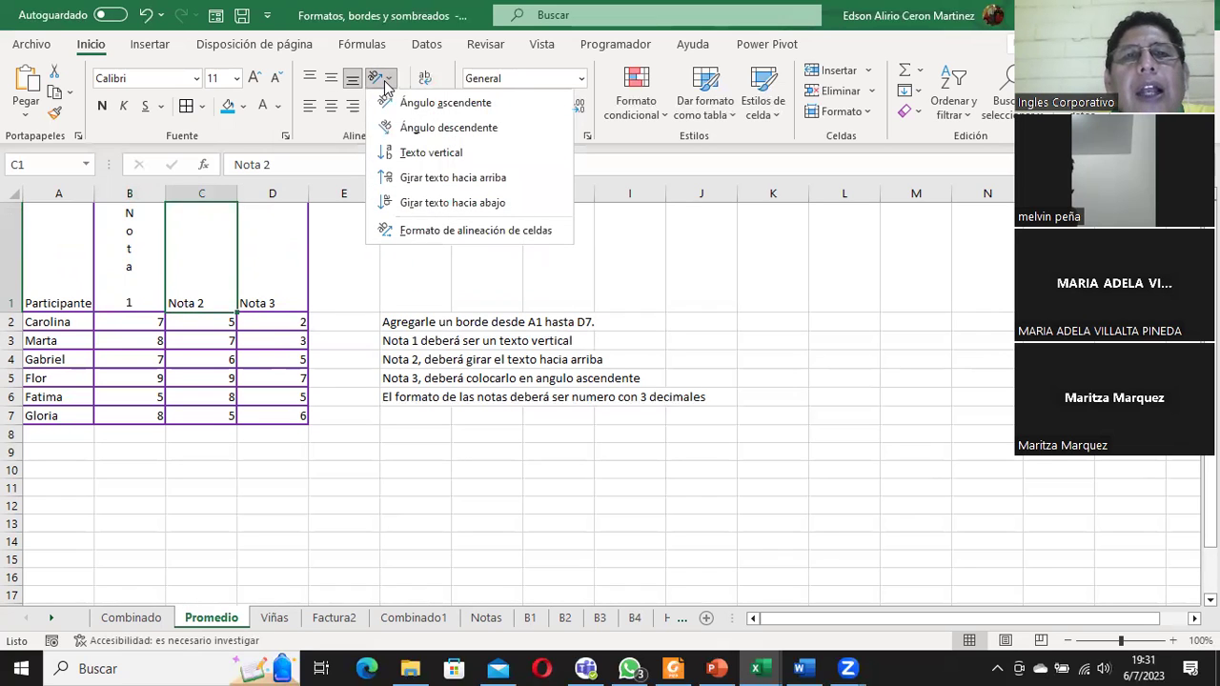
pyautogui.click(451, 181)
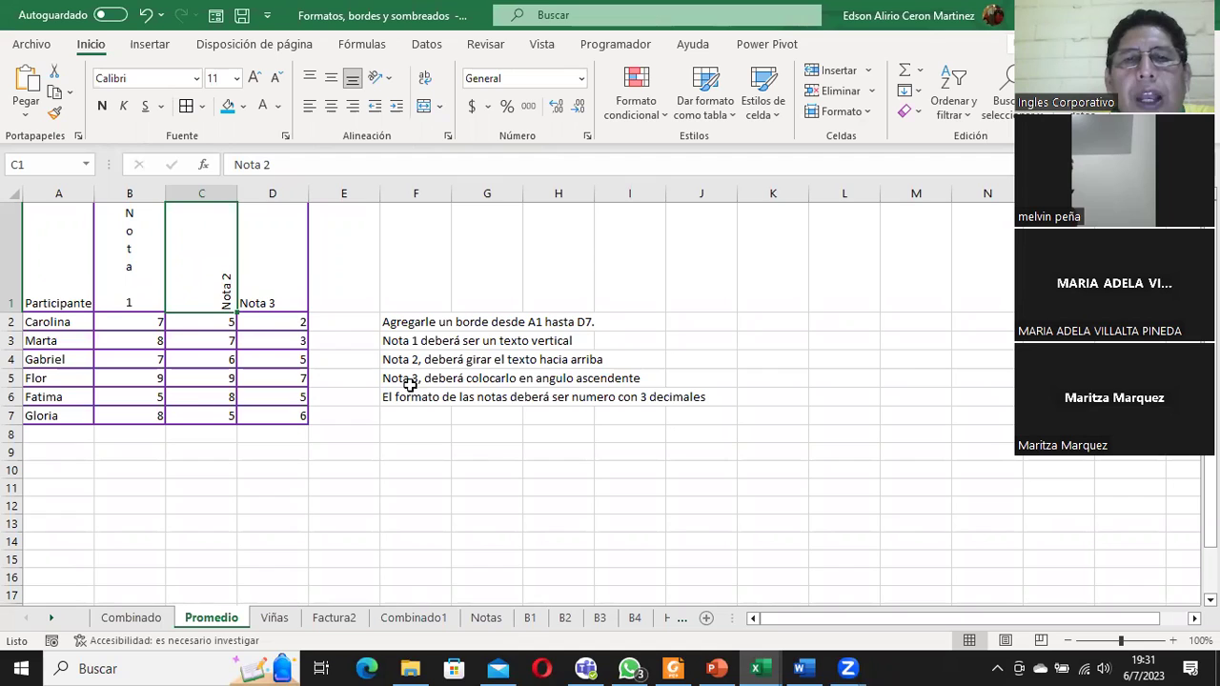
# Give the Nota 3 heading in D1 an ascending angle after trying descending
pyautogui.click(281, 271)
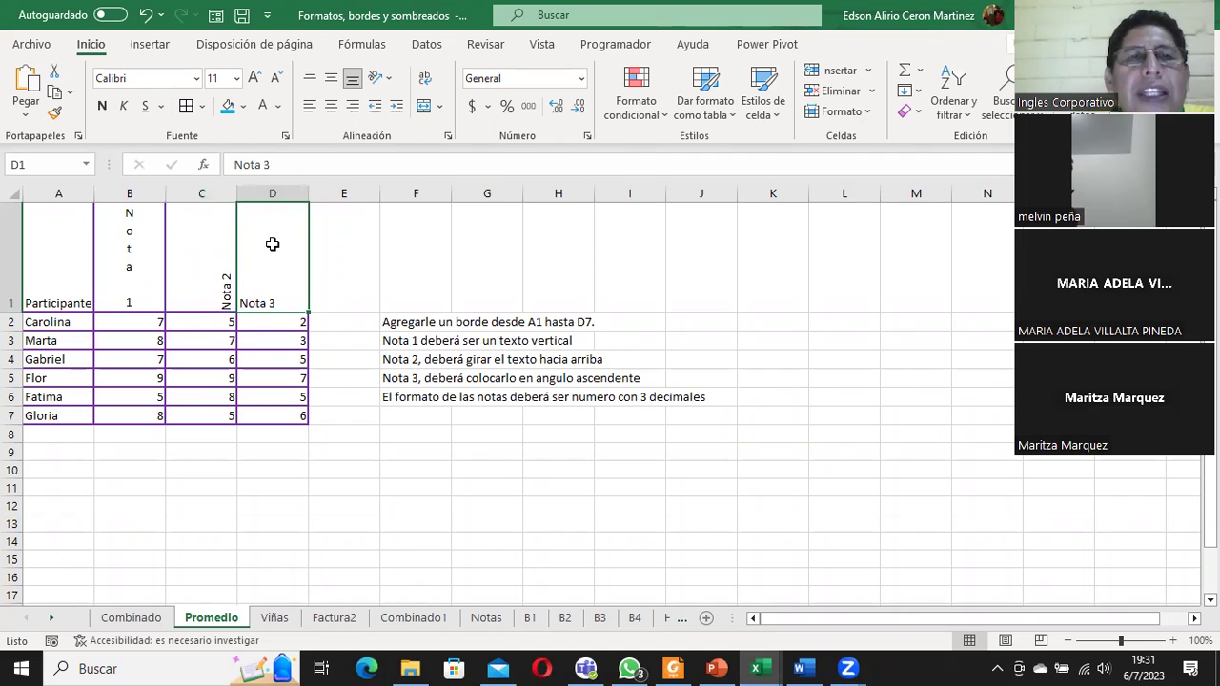
pyautogui.click(388, 81)
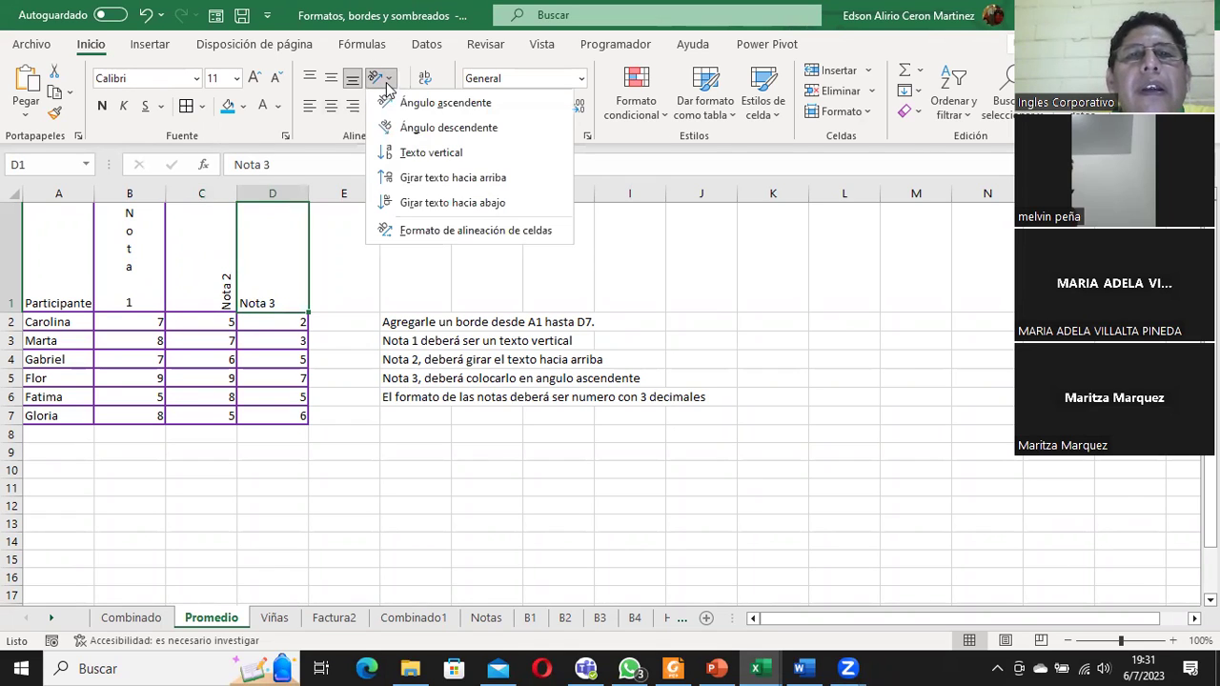
pyautogui.click(437, 130)
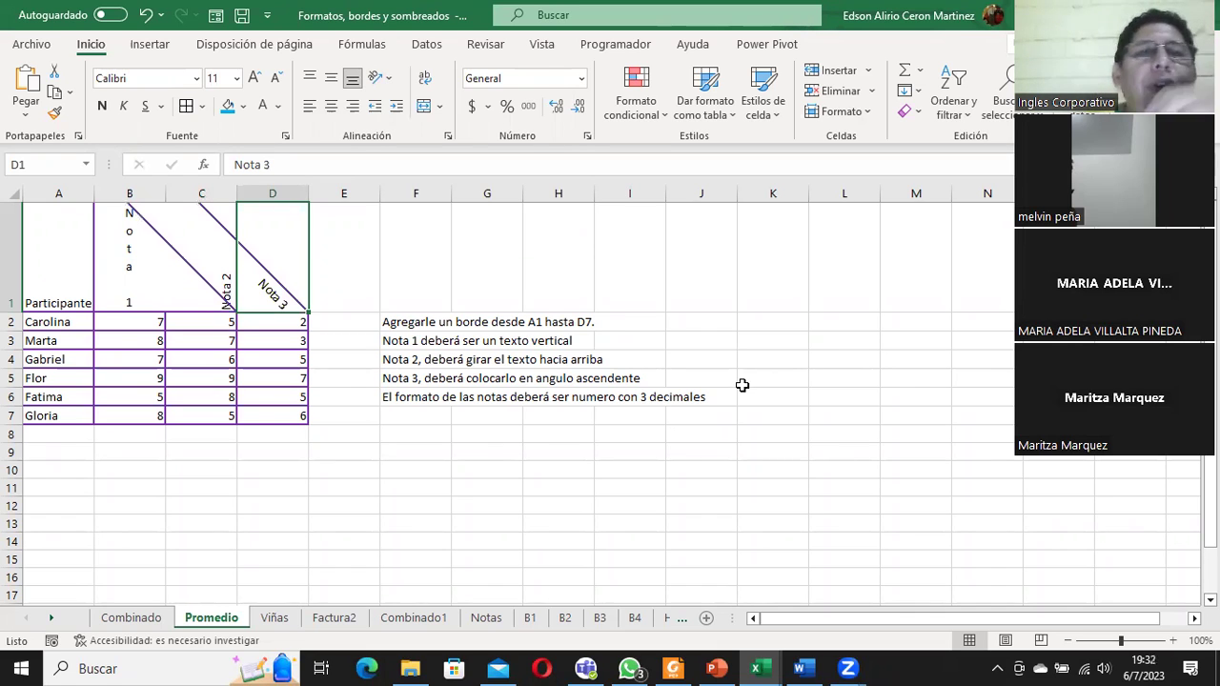
pyautogui.click(389, 80)
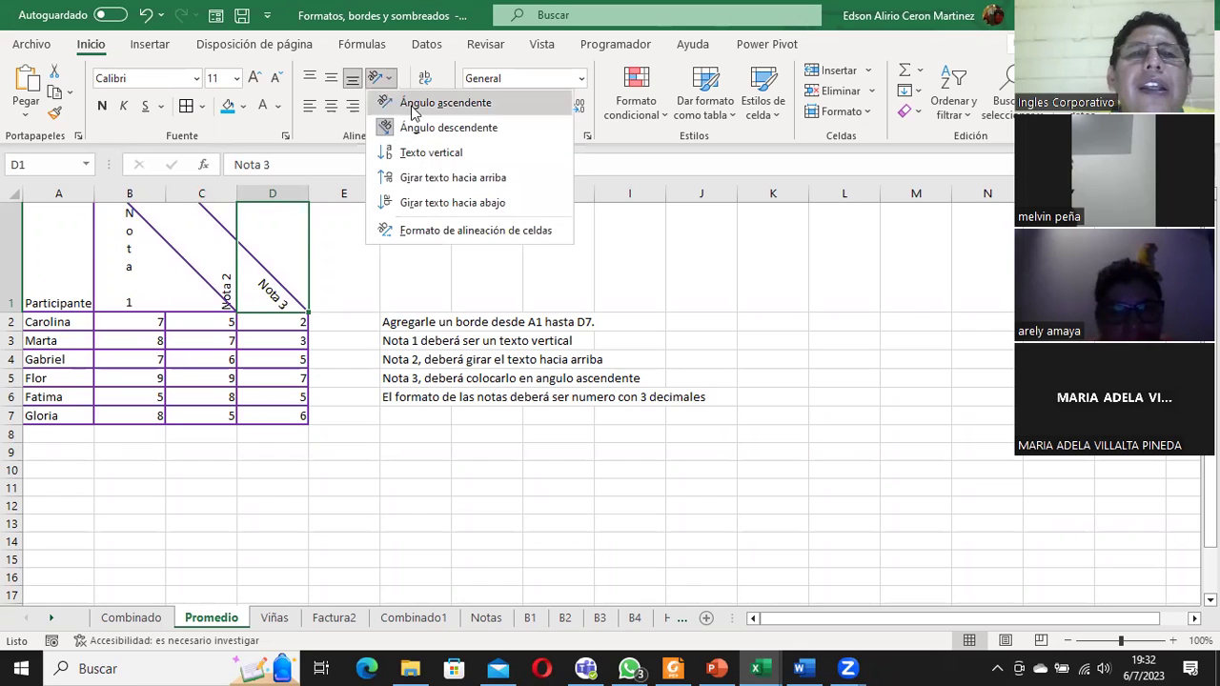
pyautogui.click(420, 104)
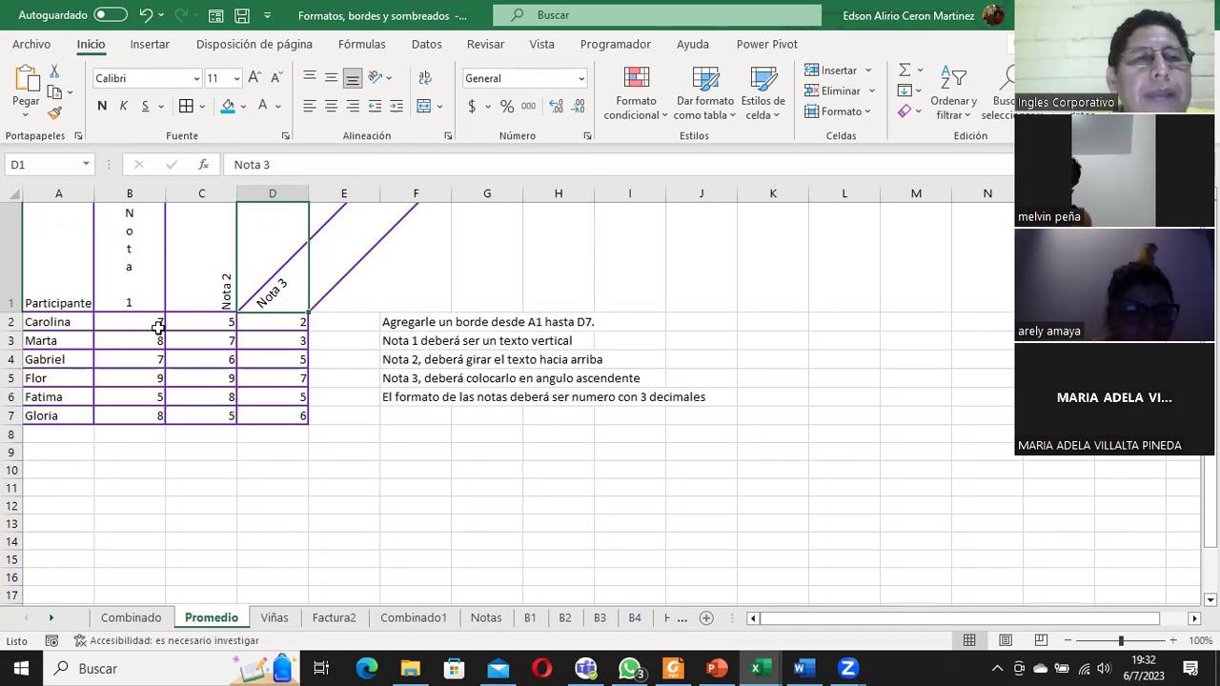
# Format the grades in B2:D7 as Number with 3 decimal places
pyautogui.moveTo(158, 327); pyautogui.dragTo(280, 422)
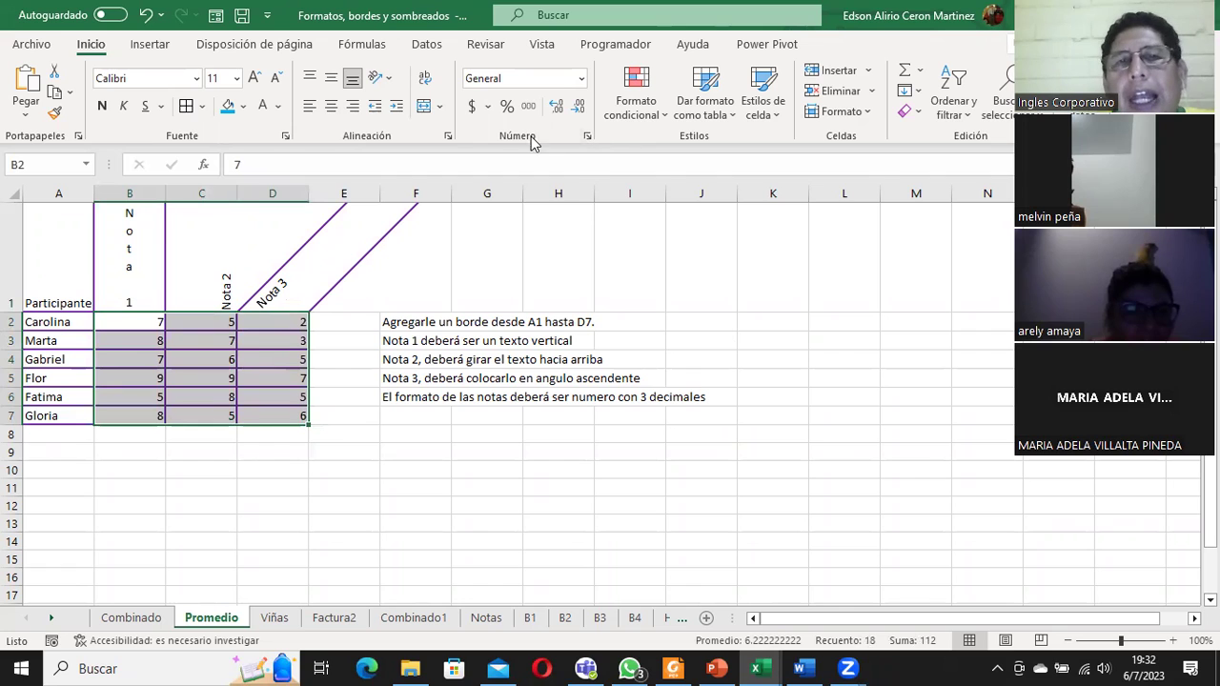
pyautogui.click(586, 139)
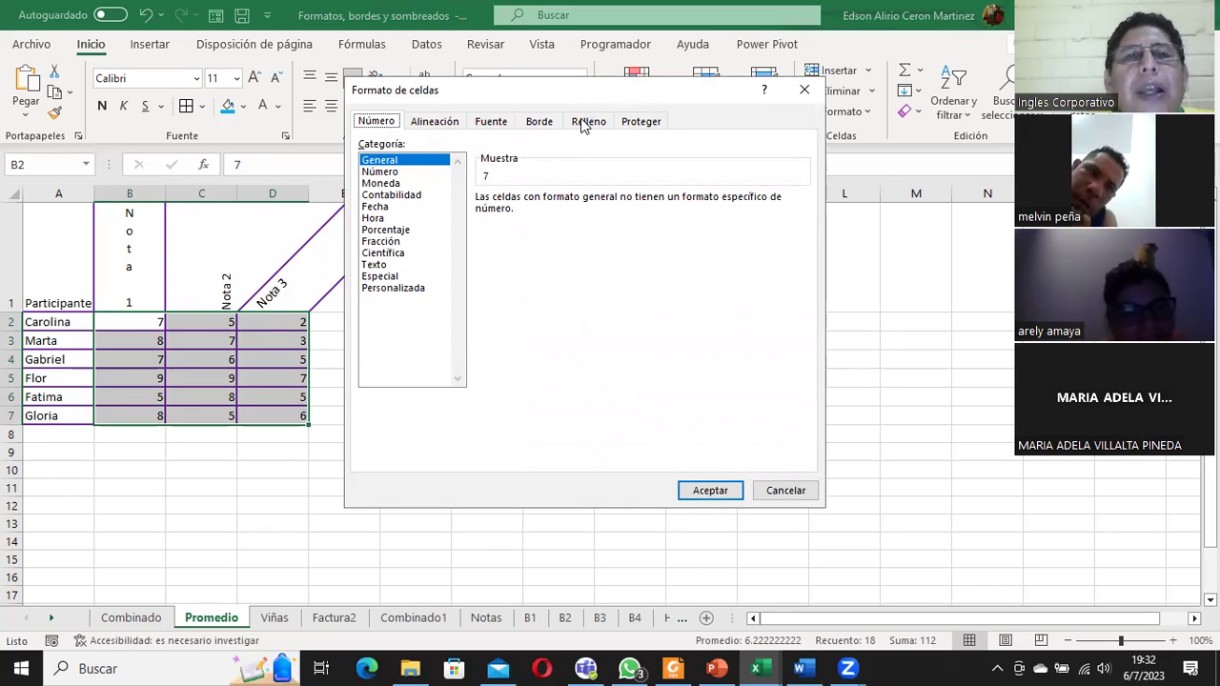
pyautogui.moveTo(572, 90); pyautogui.dragTo(628, 63)
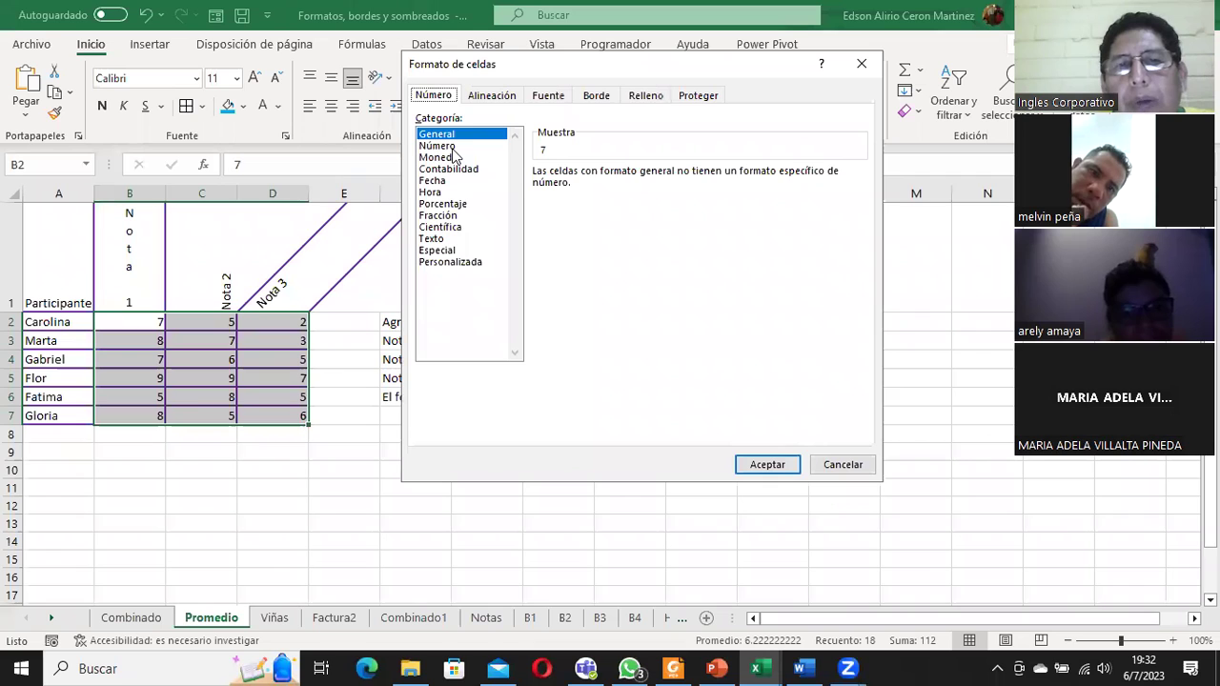
pyautogui.click(448, 147)
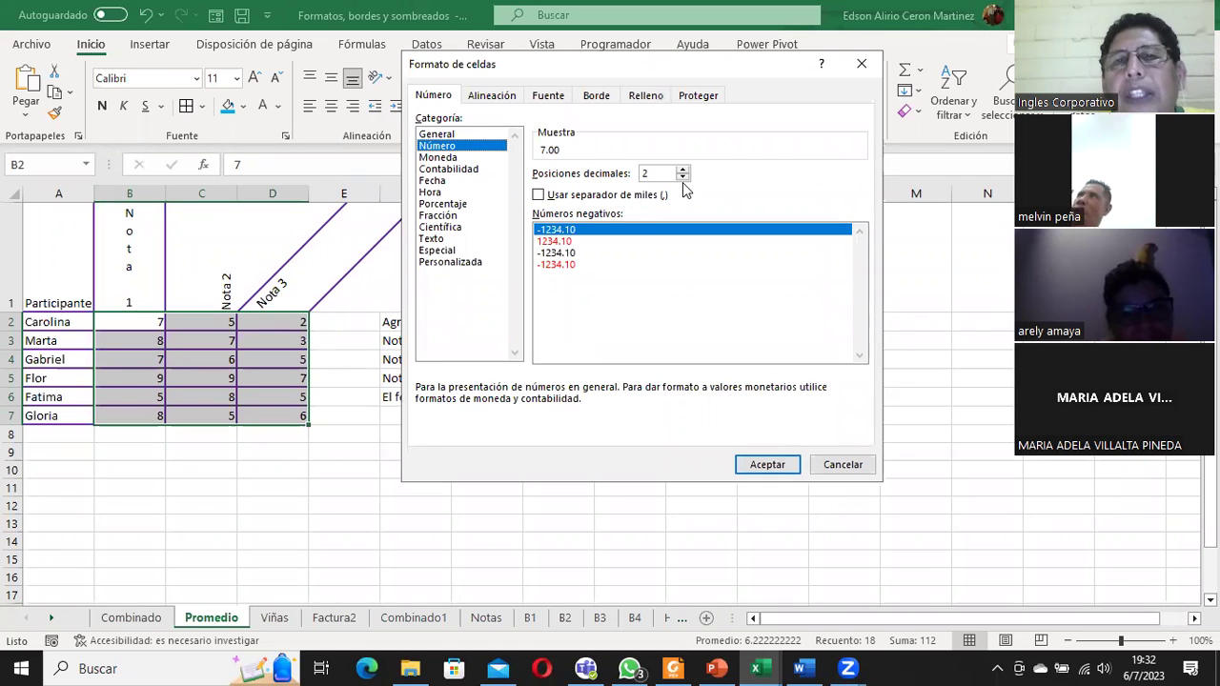
pyautogui.click(682, 179)
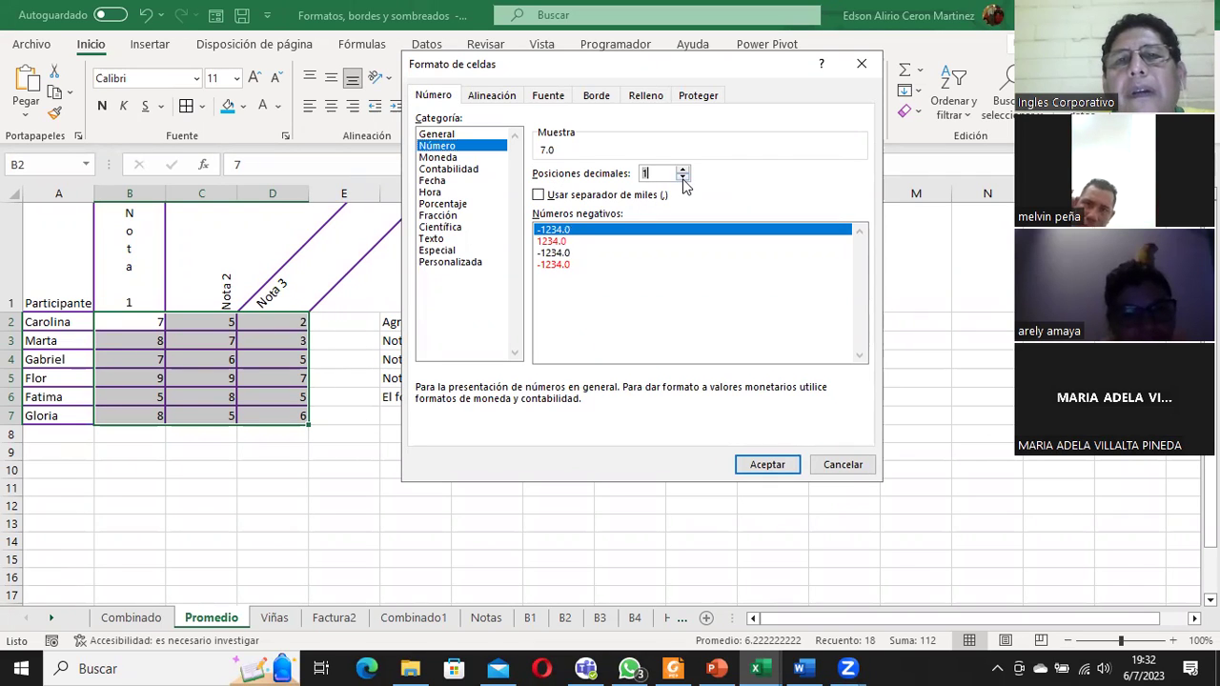
pyautogui.click(682, 170)
pyautogui.click(682, 171)
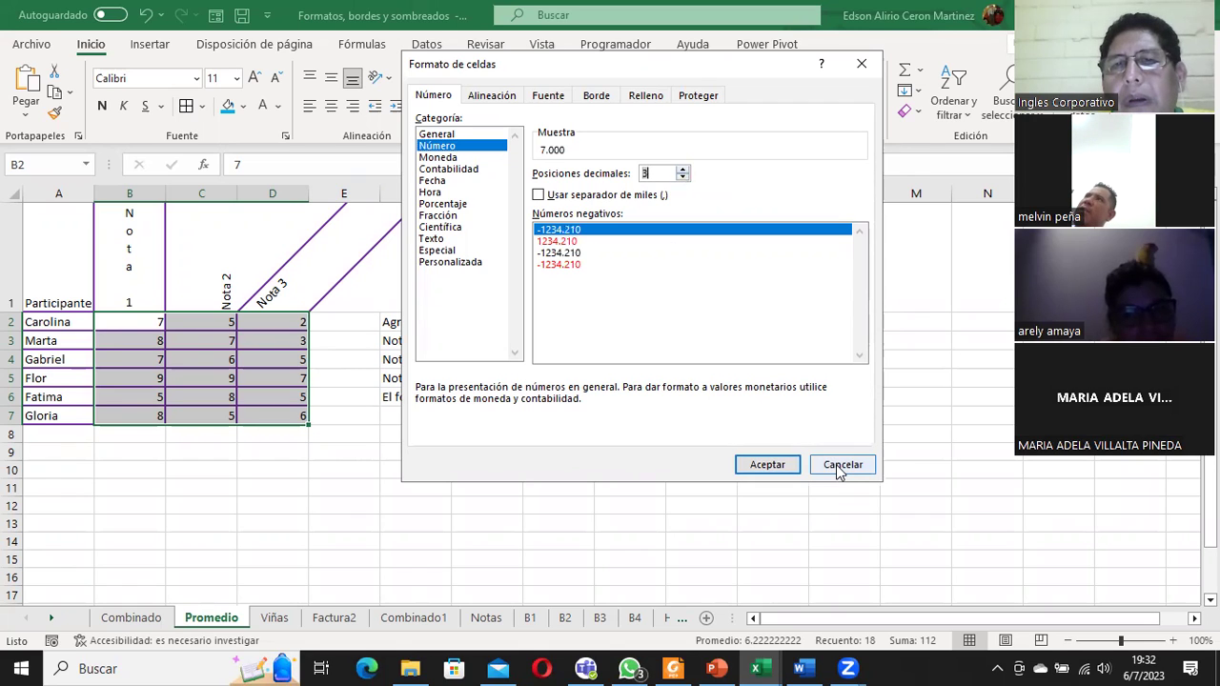
pyautogui.click(777, 473)
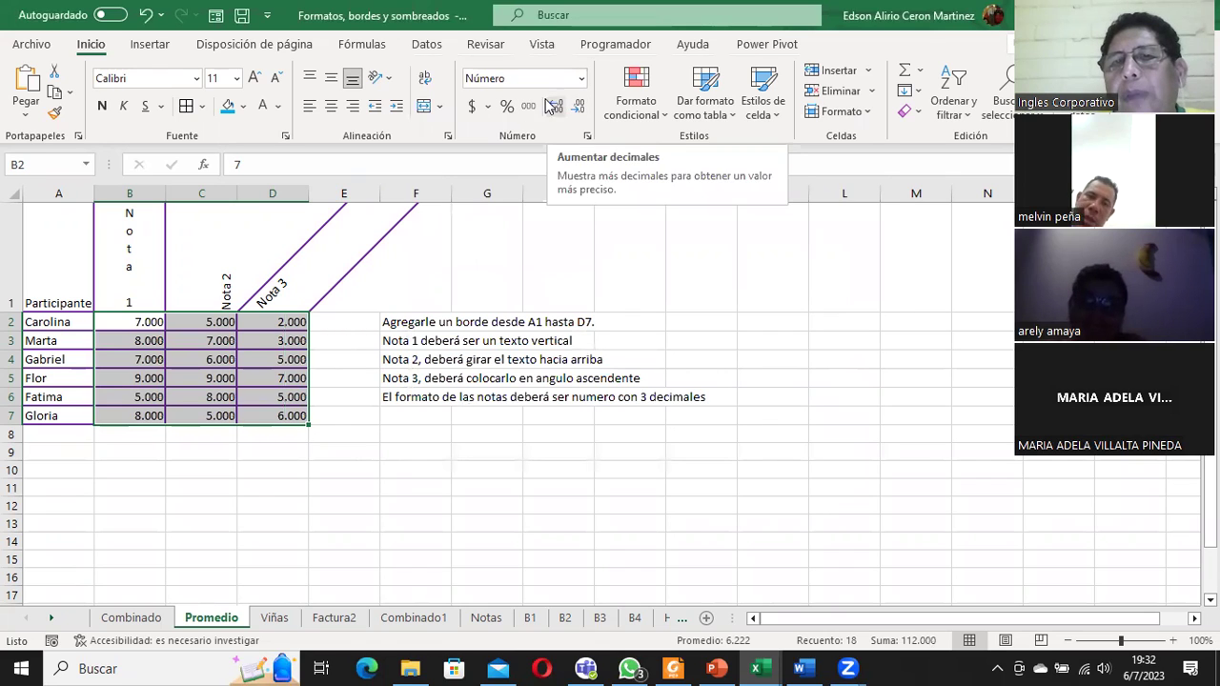
# Confirm the 3-decimal format in Format Cells, then switch to the Viñas sheet
pyautogui.click(588, 138)
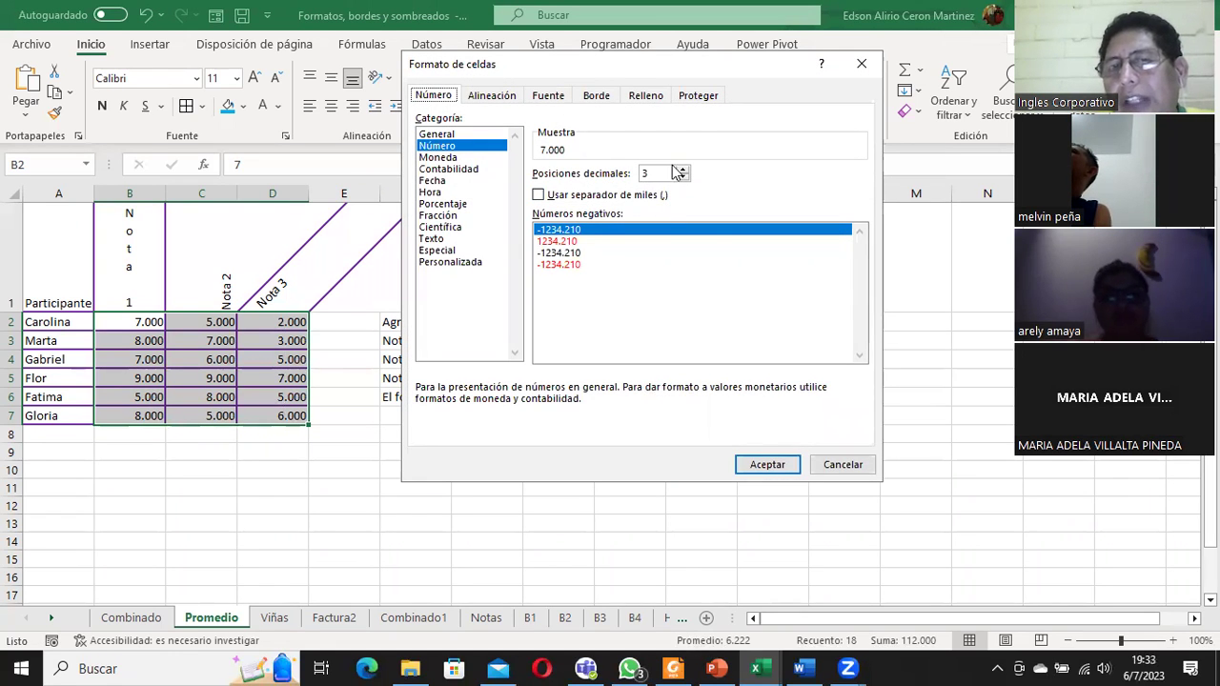
pyautogui.click(842, 464)
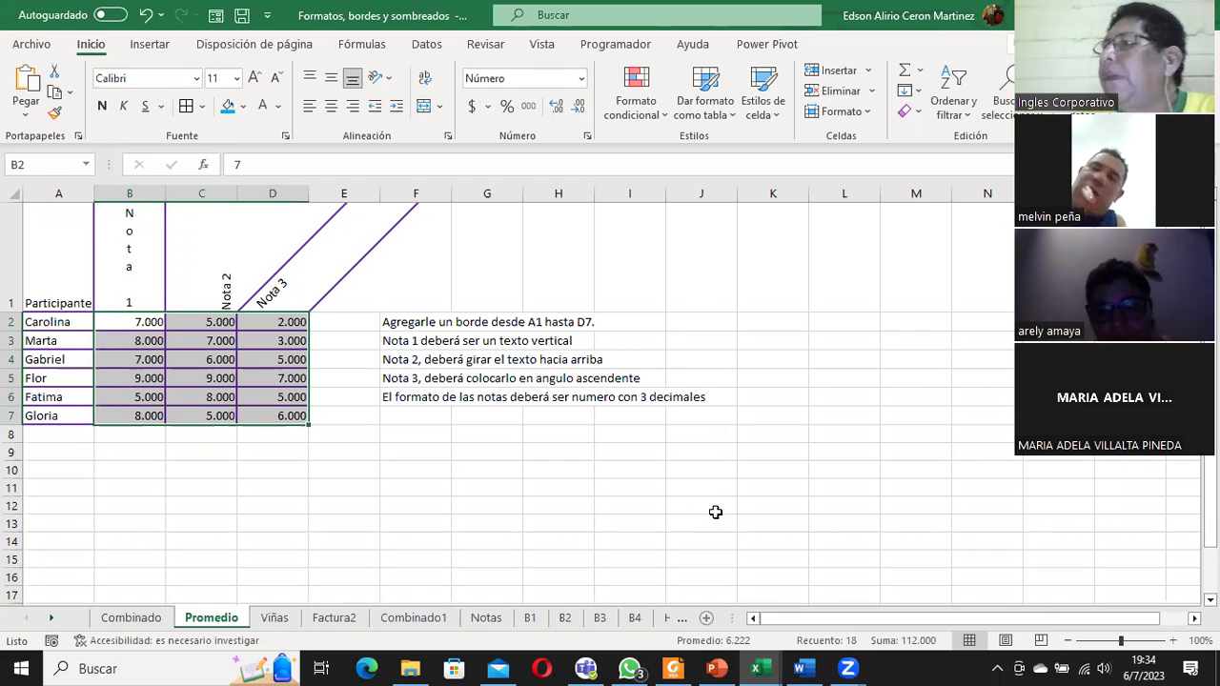
pyautogui.click(274, 618)
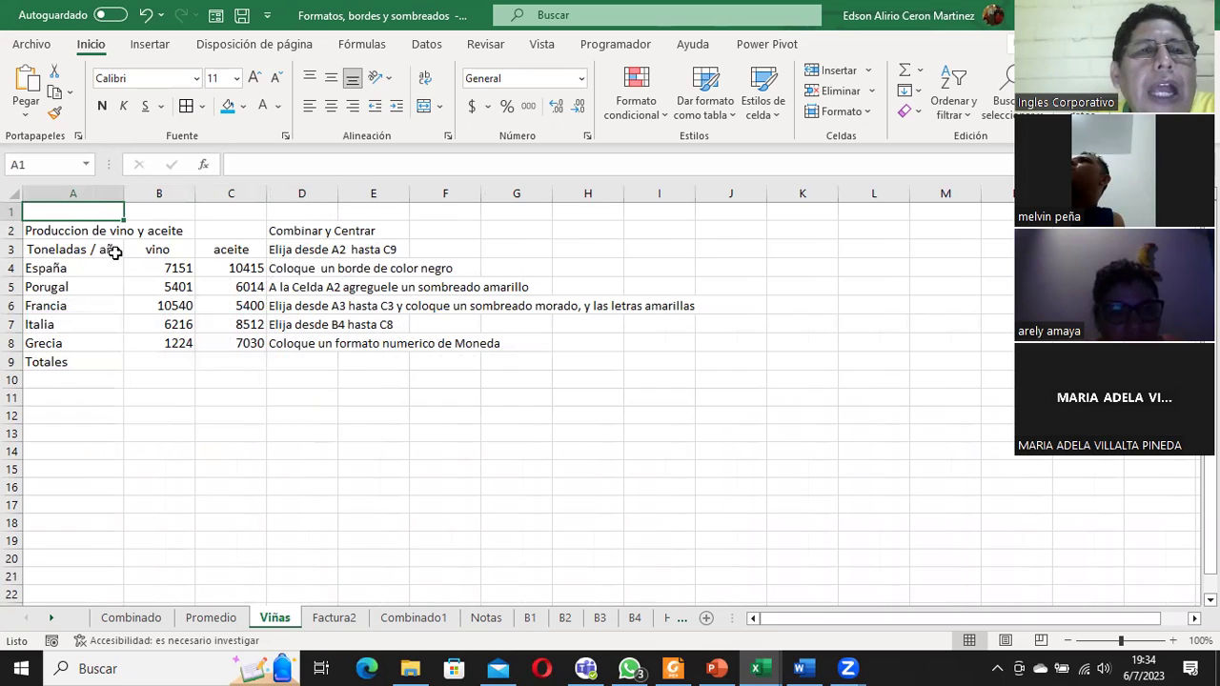
pyautogui.click(52, 234)
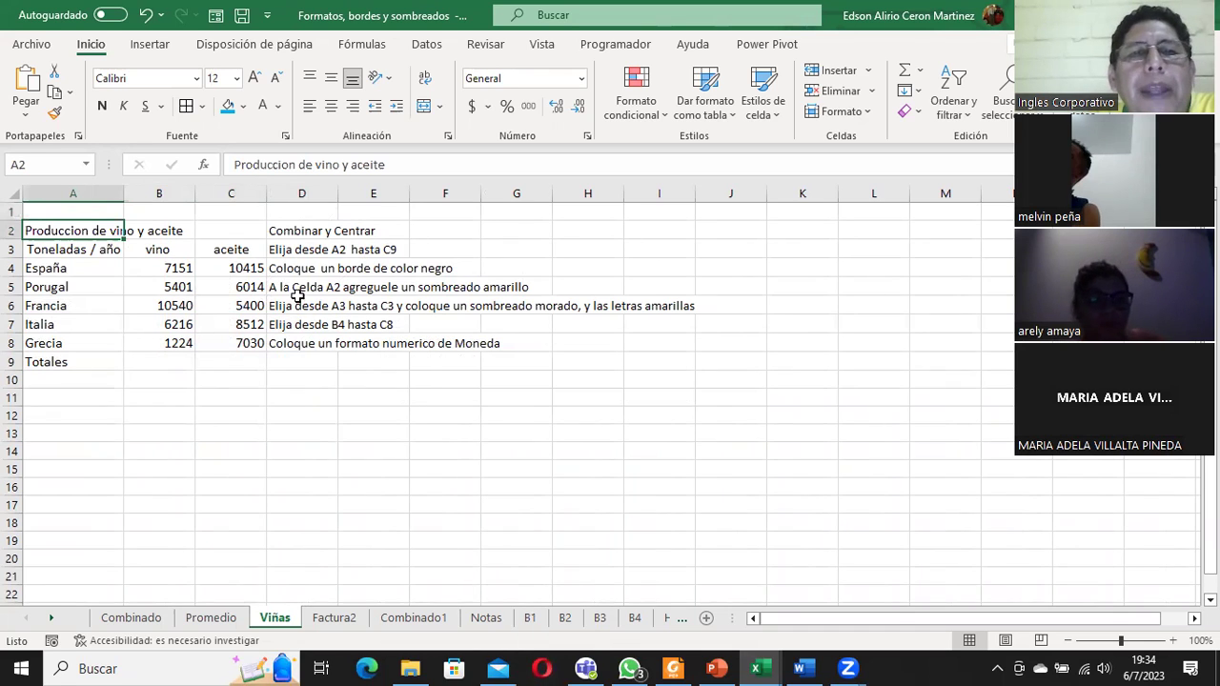
pyautogui.click(298, 251)
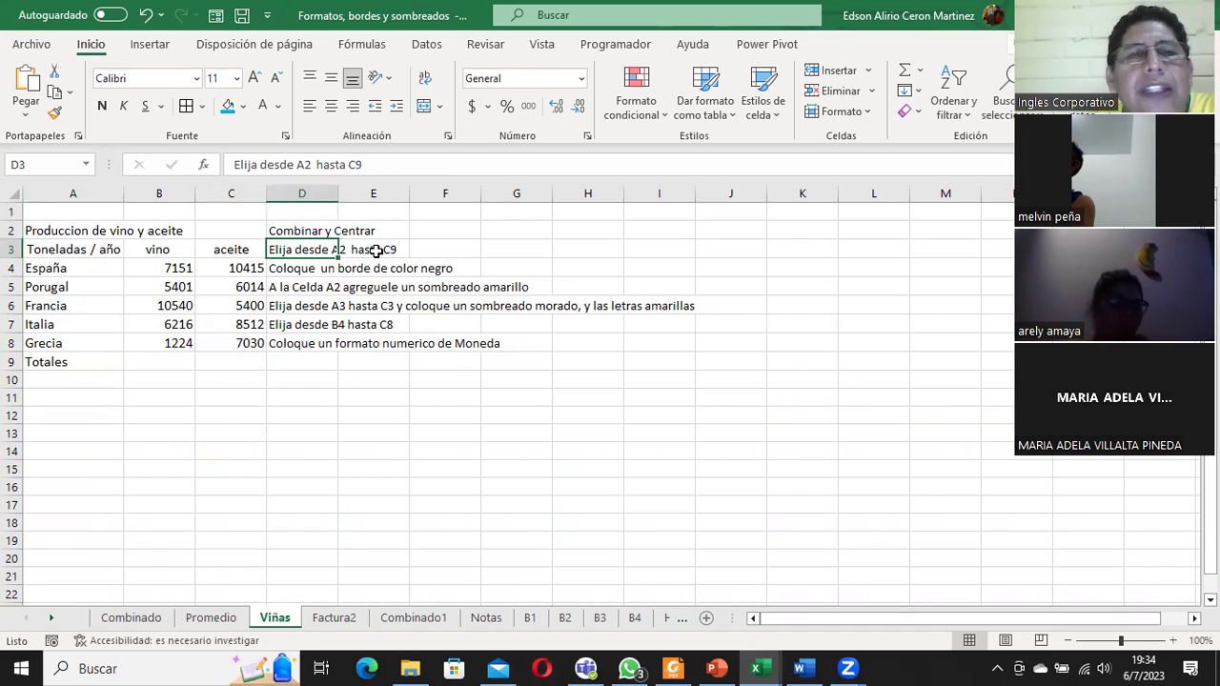
pyautogui.moveTo(32, 231); pyautogui.dragTo(210, 364)
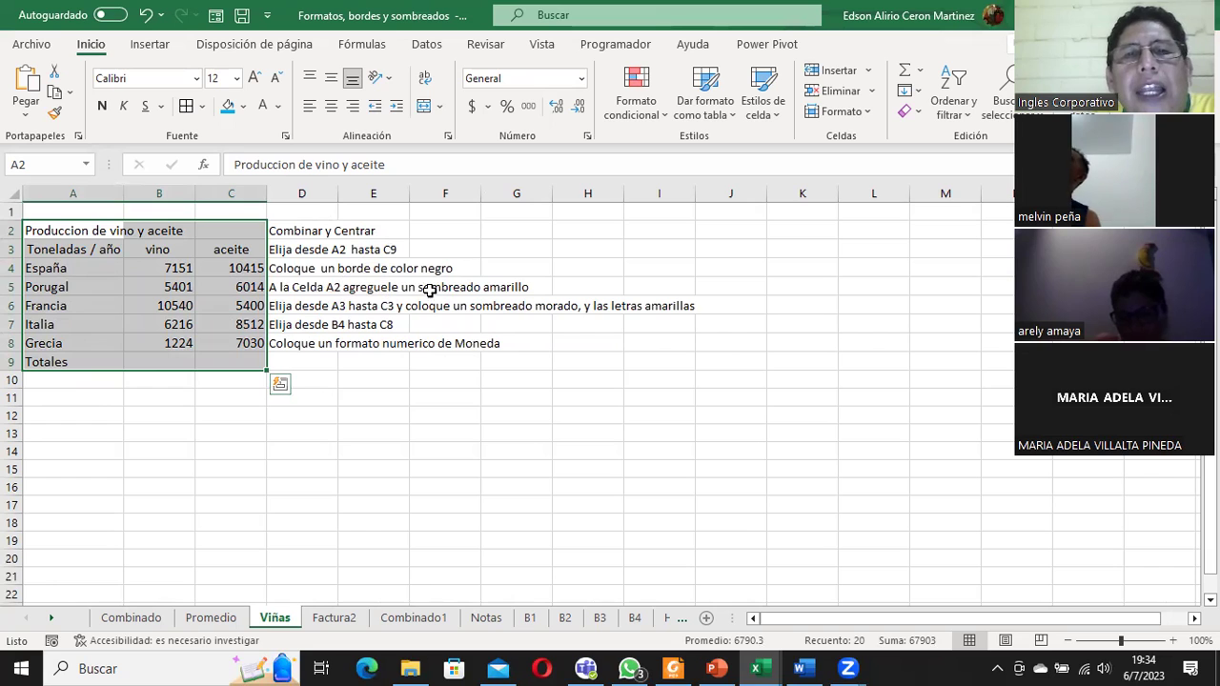
pyautogui.click(502, 290)
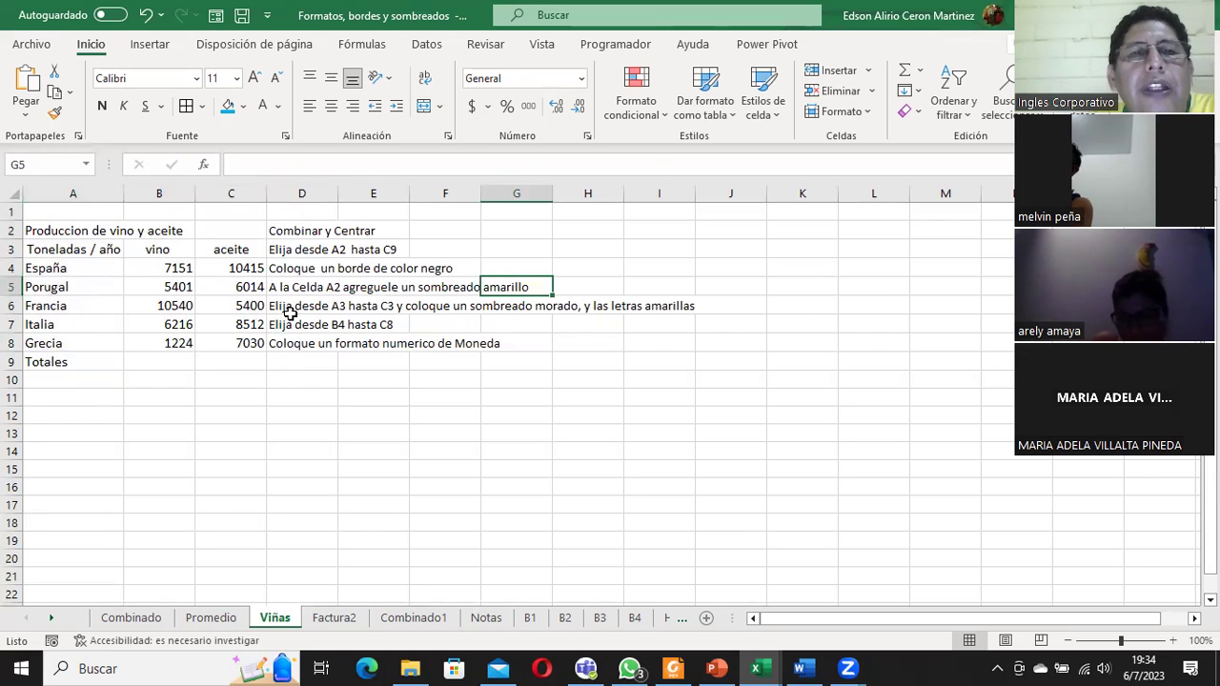
pyautogui.click(289, 310)
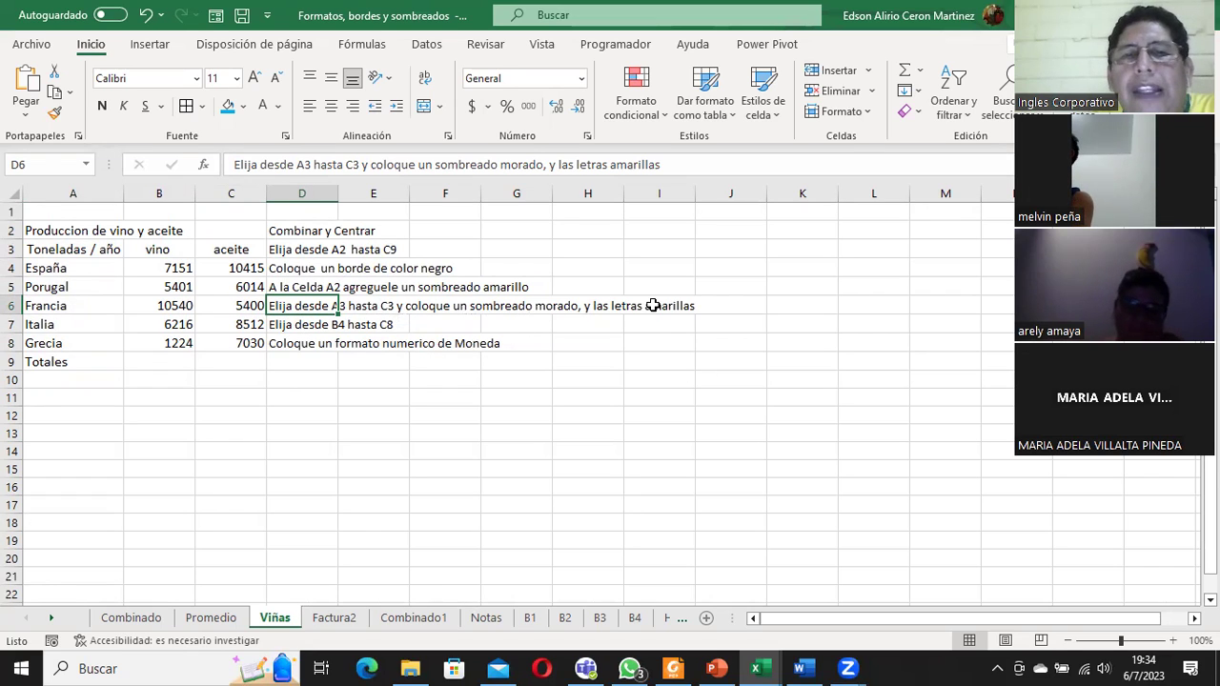
pyautogui.click(293, 329)
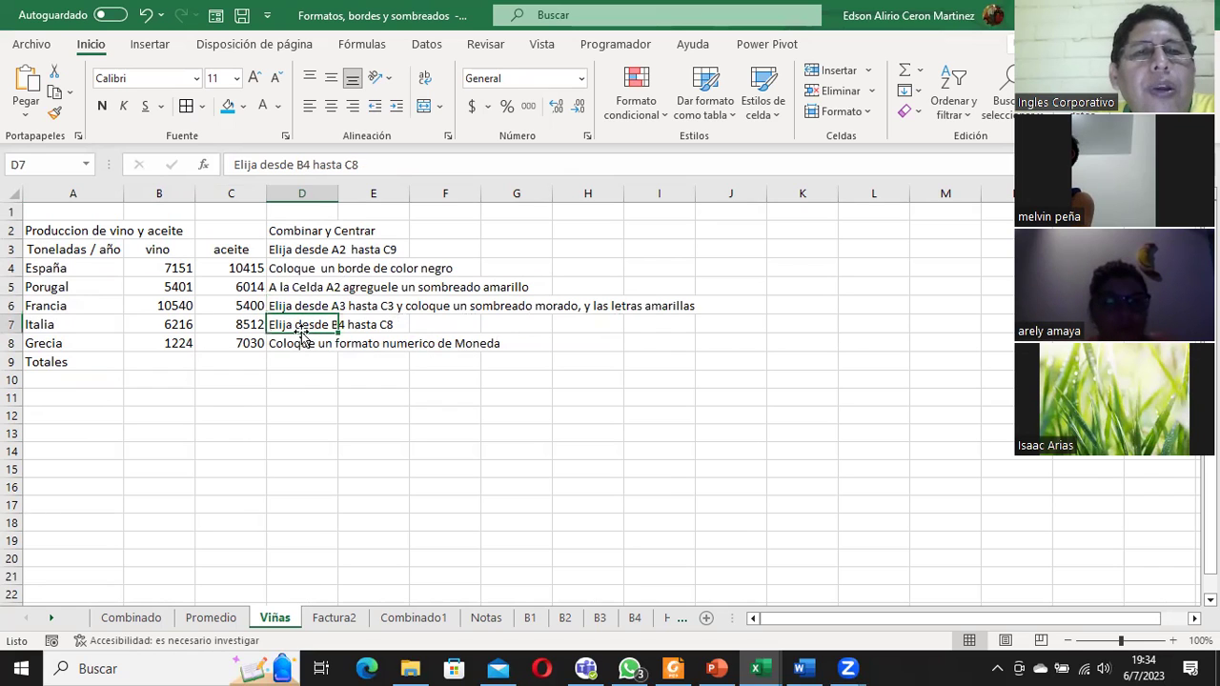
pyautogui.click(380, 326)
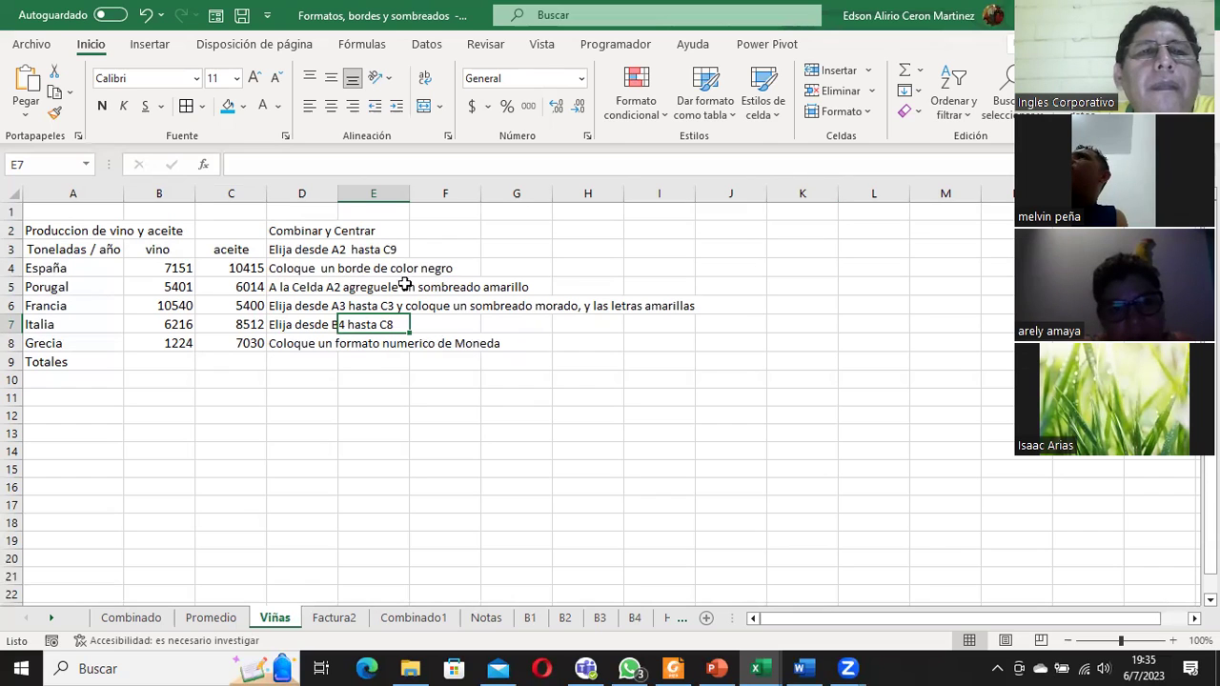
pyautogui.click(291, 230)
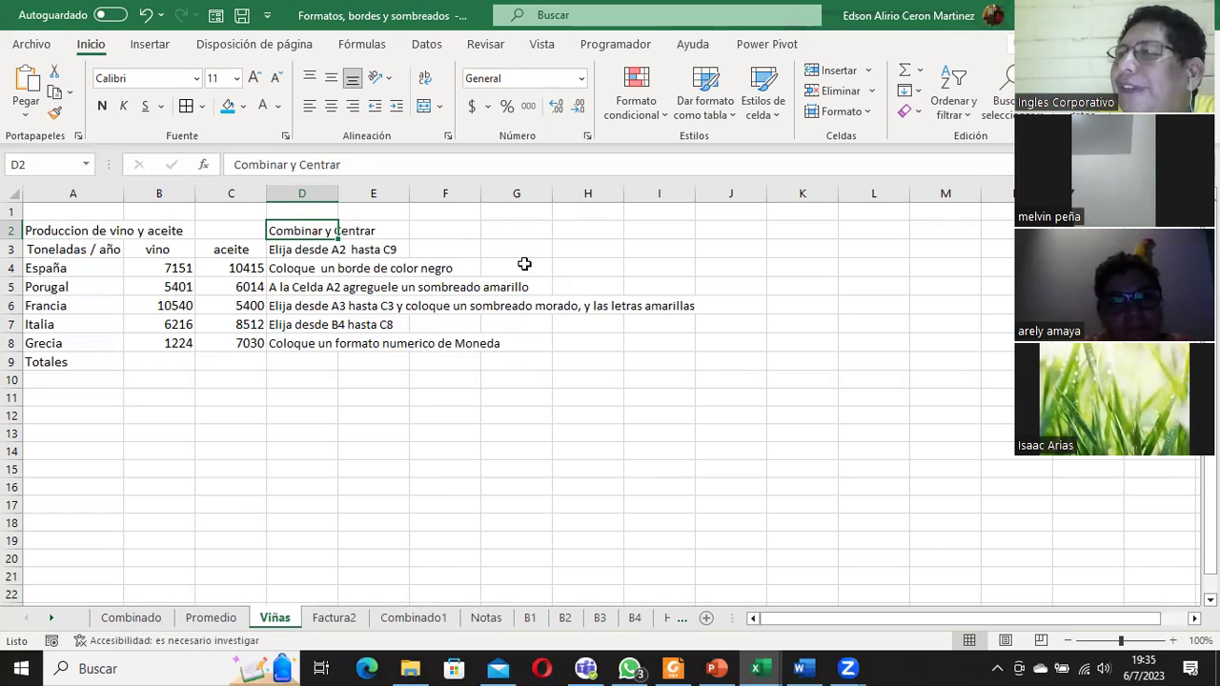
pyautogui.click(48, 227)
# Merge and centre 'Produccion de vino y aceite' across A2:C2, then select A2:C9
pyautogui.moveTo(142, 221); pyautogui.dragTo(228, 230)
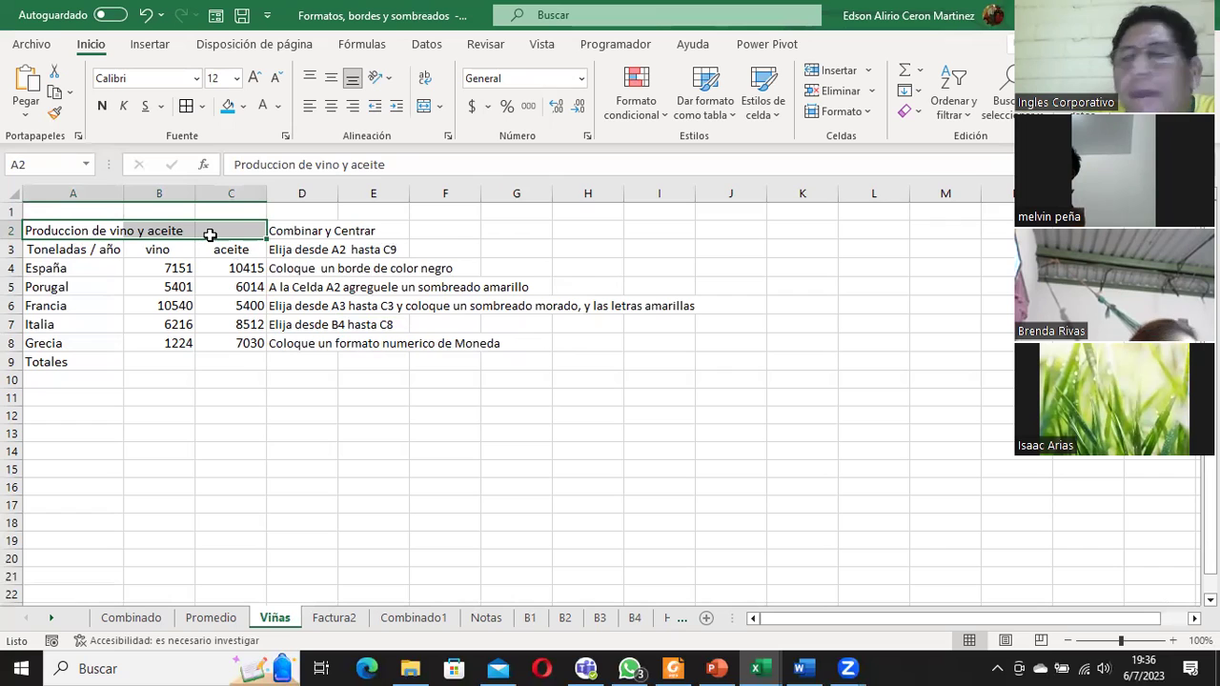
pyautogui.click(425, 108)
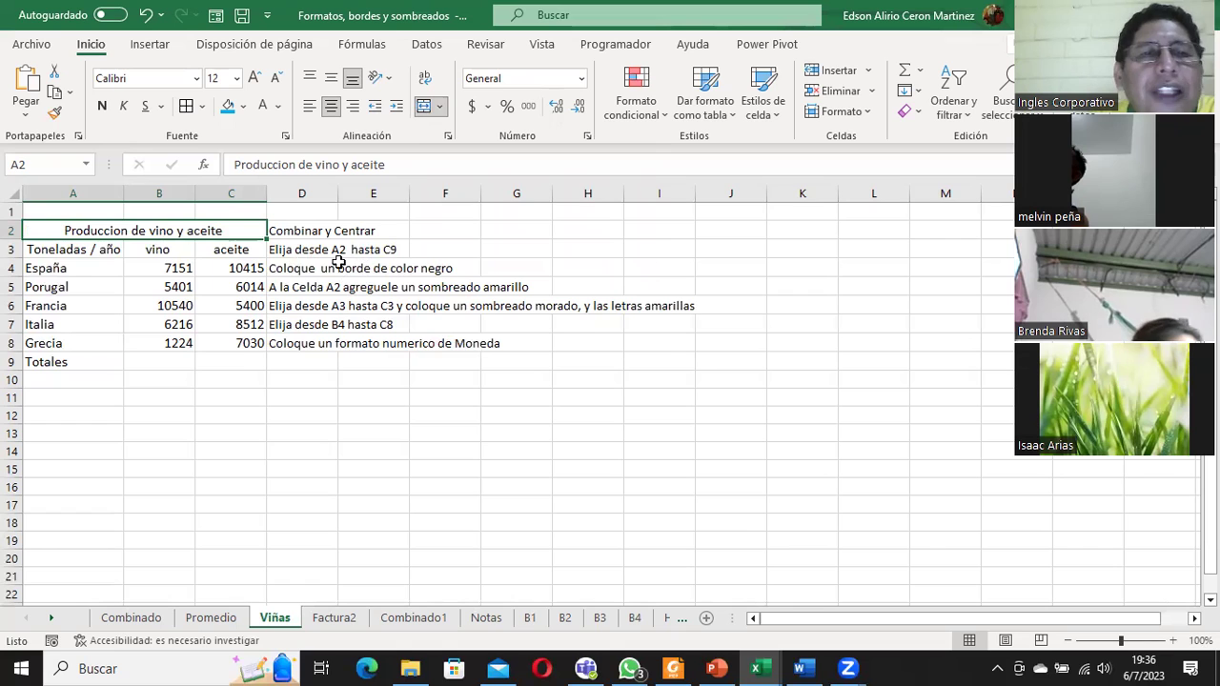
pyautogui.moveTo(48, 232); pyautogui.dragTo(83, 353)
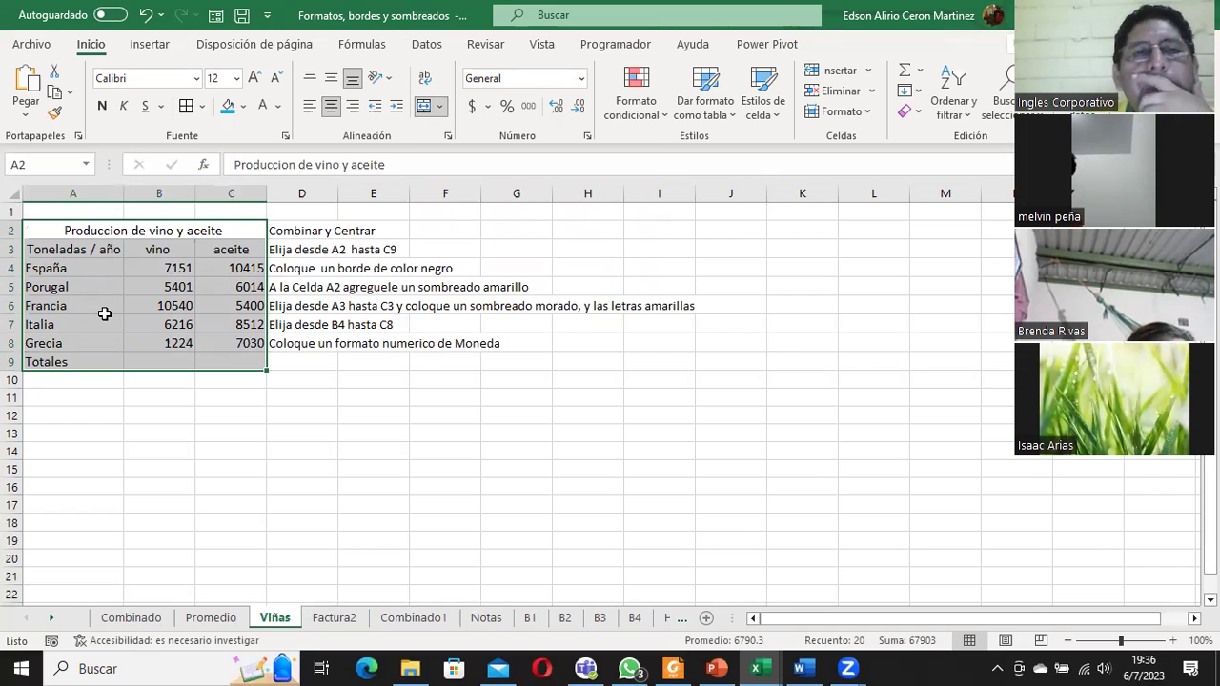
# Choose a thicker line style with automatic colour and try individual borders on A2:C9
pyautogui.click(287, 137)
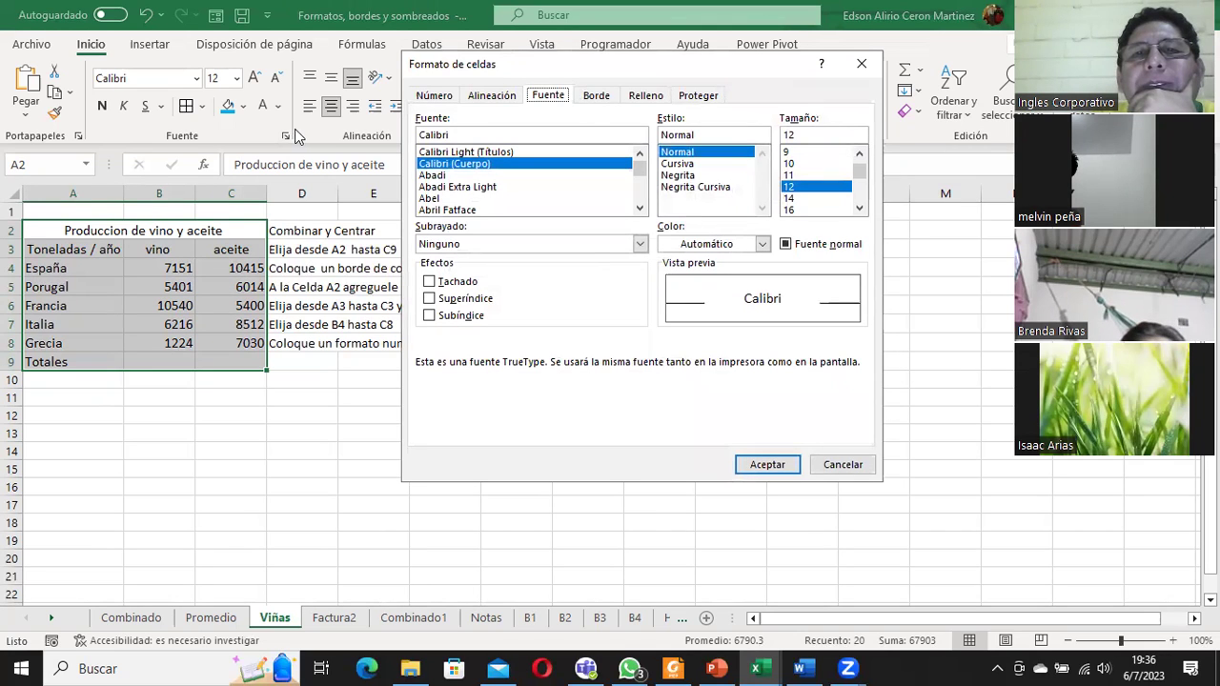
pyautogui.click(596, 96)
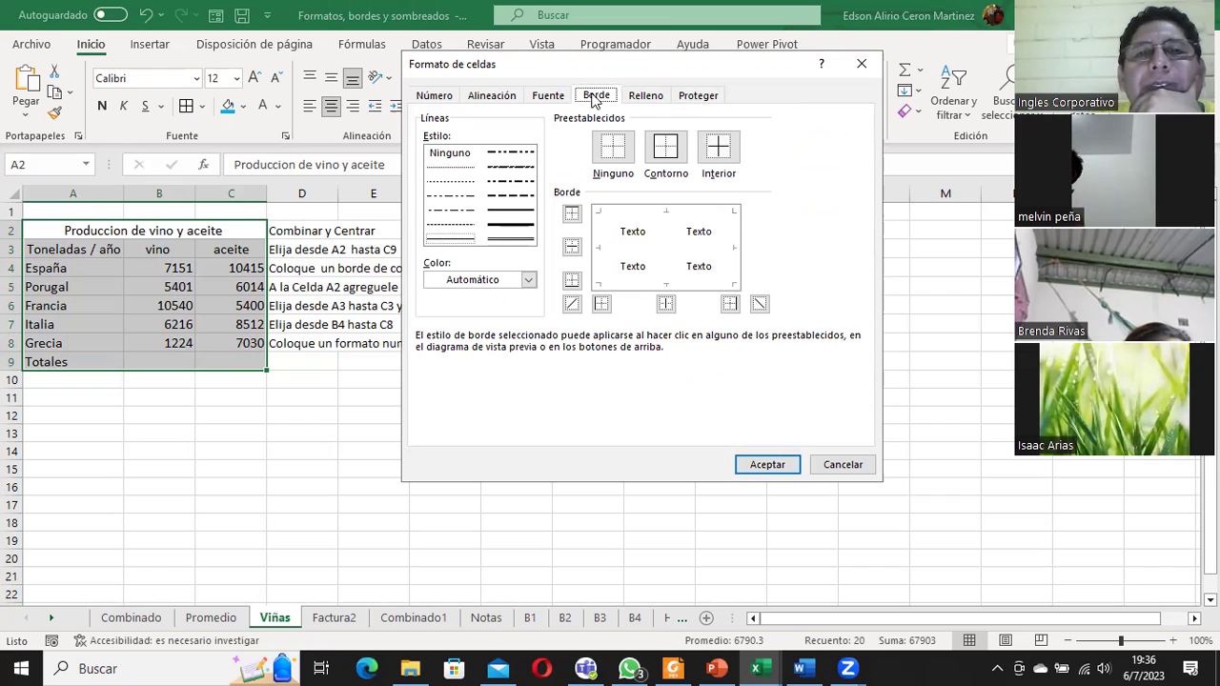
pyautogui.click(508, 213)
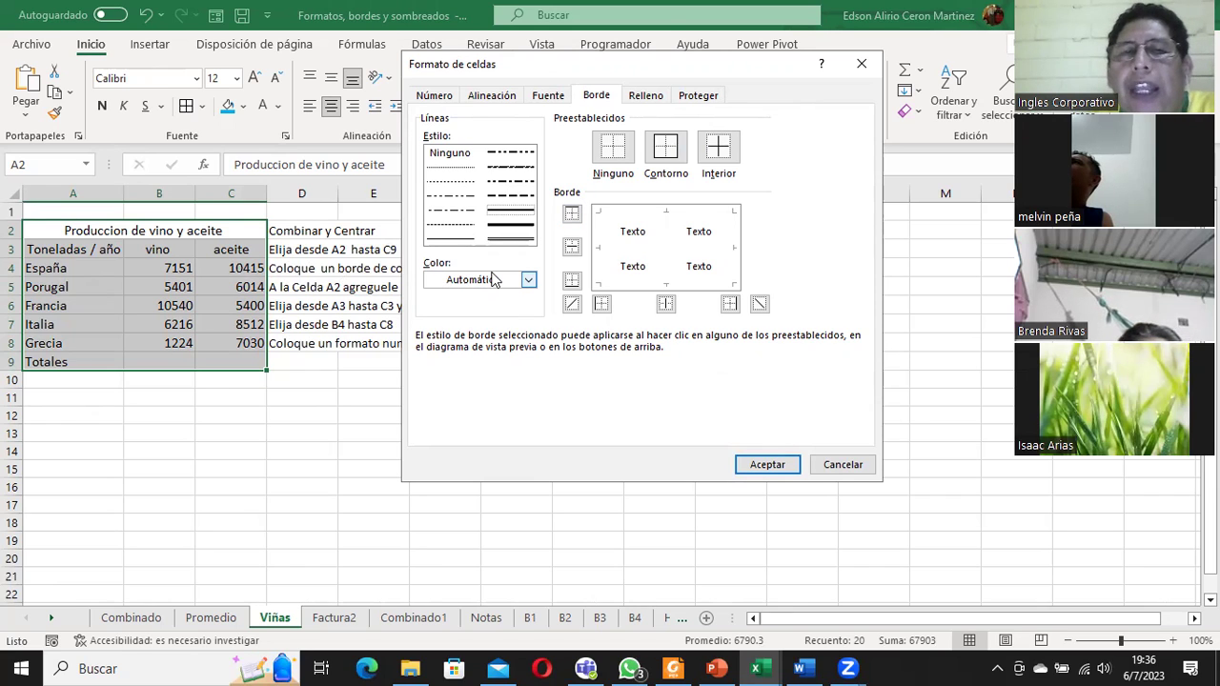
pyautogui.click(495, 279)
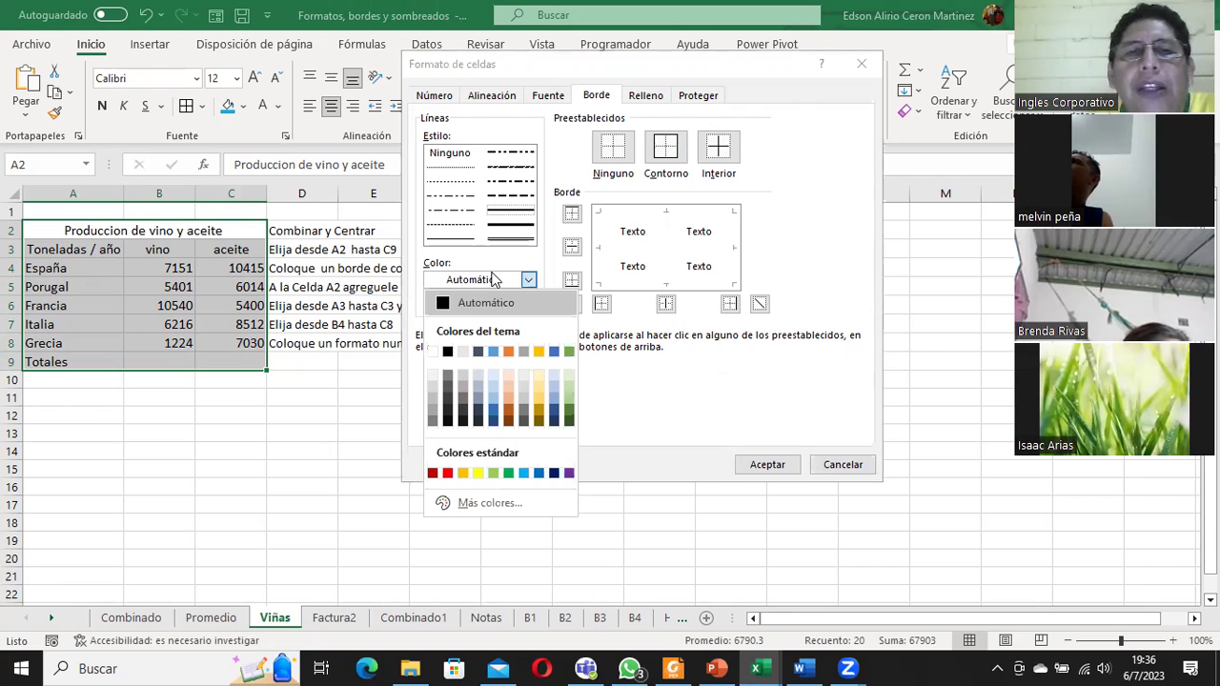
pyautogui.click(451, 305)
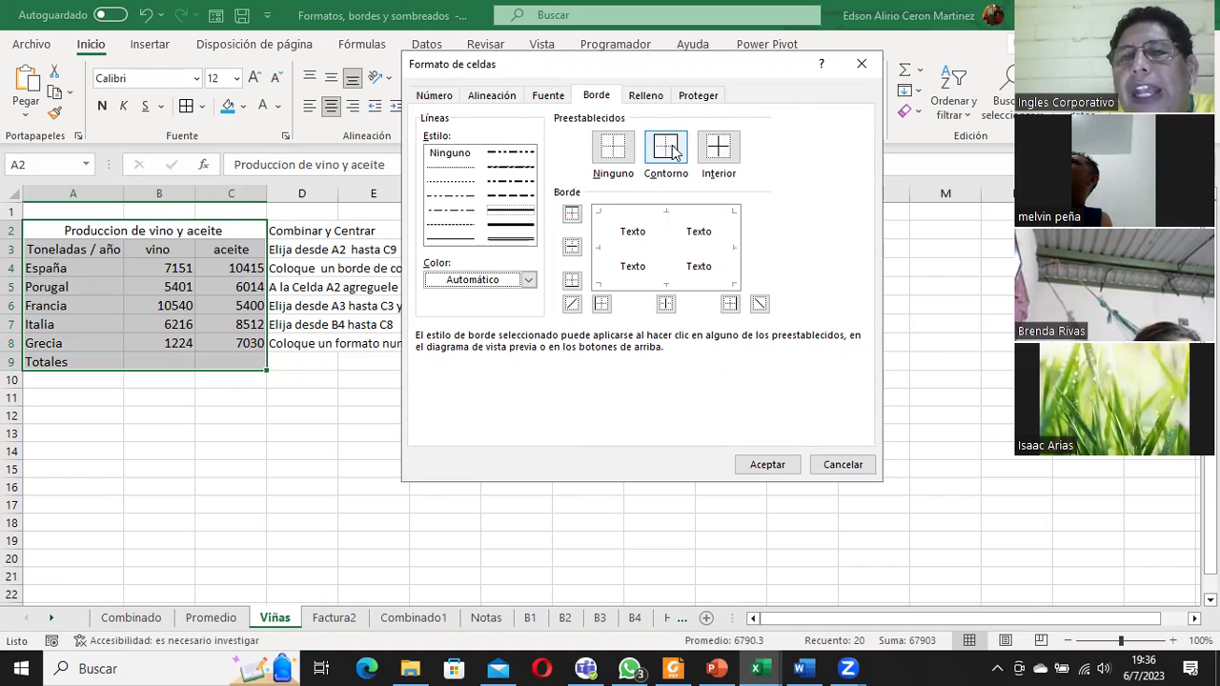
pyautogui.click(604, 234)
pyautogui.click(665, 243)
pyautogui.click(652, 283)
pyautogui.click(734, 256)
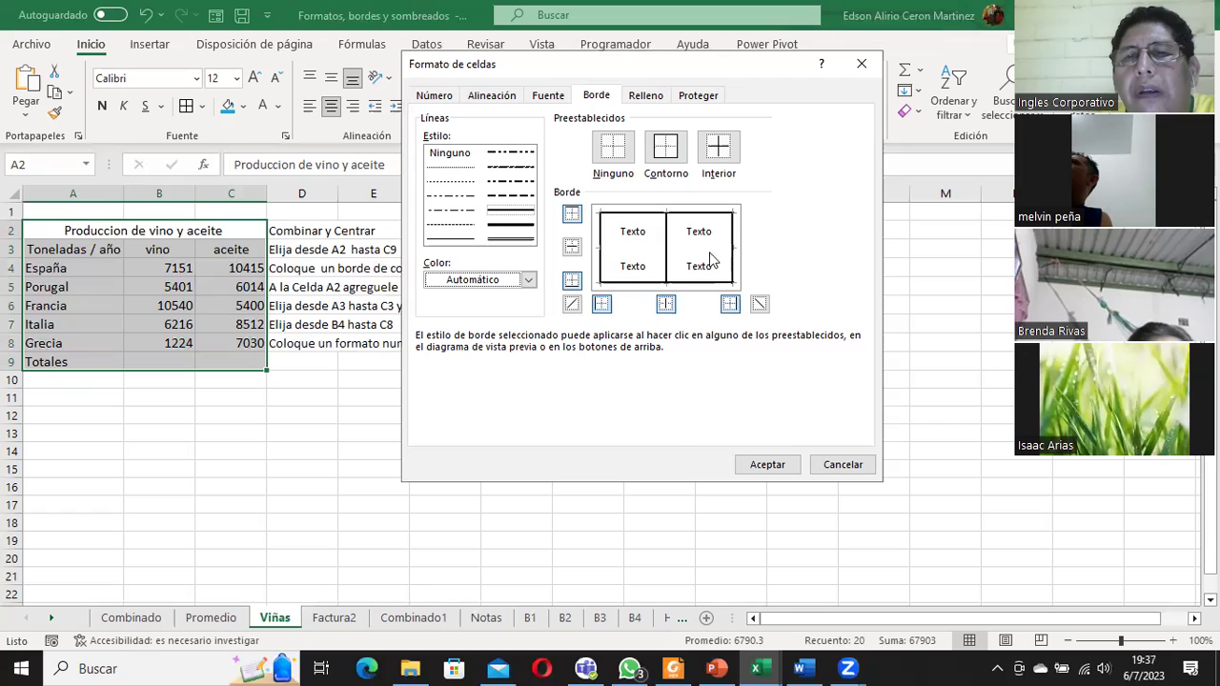
pyautogui.click(697, 249)
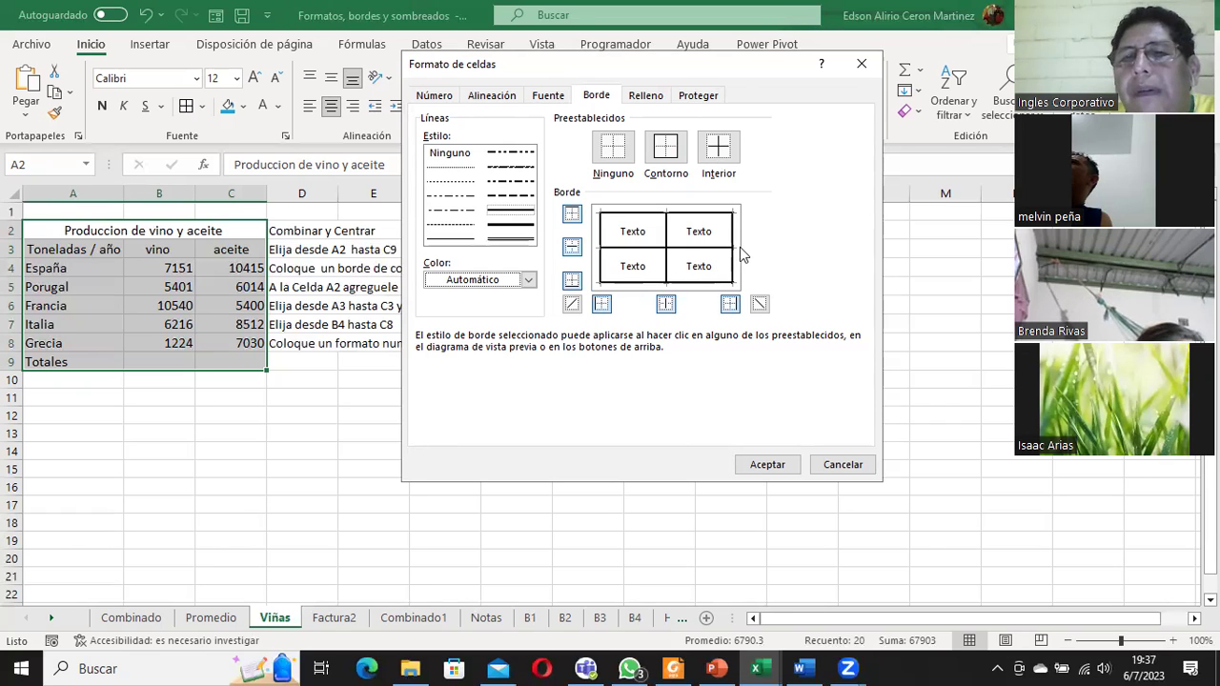
# Clear the preview, then apply outline and inside borders to A2:C9
pyautogui.click(615, 150)
pyautogui.click(663, 160)
pyautogui.click(718, 150)
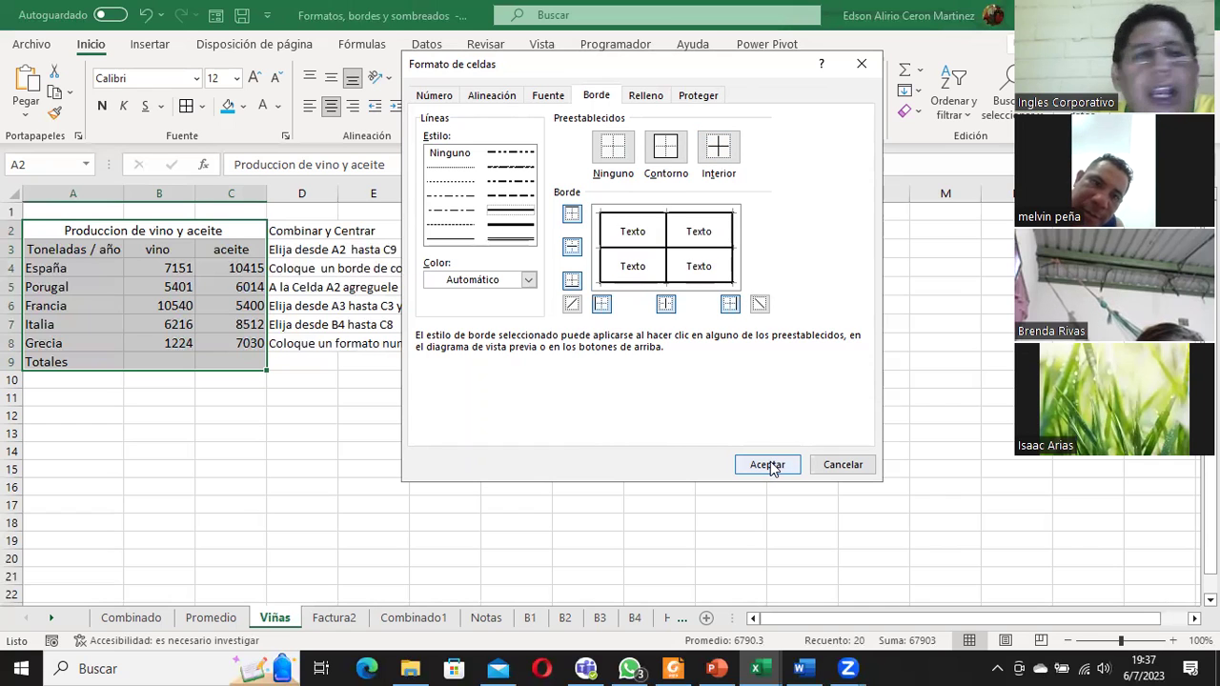
pyautogui.click(777, 464)
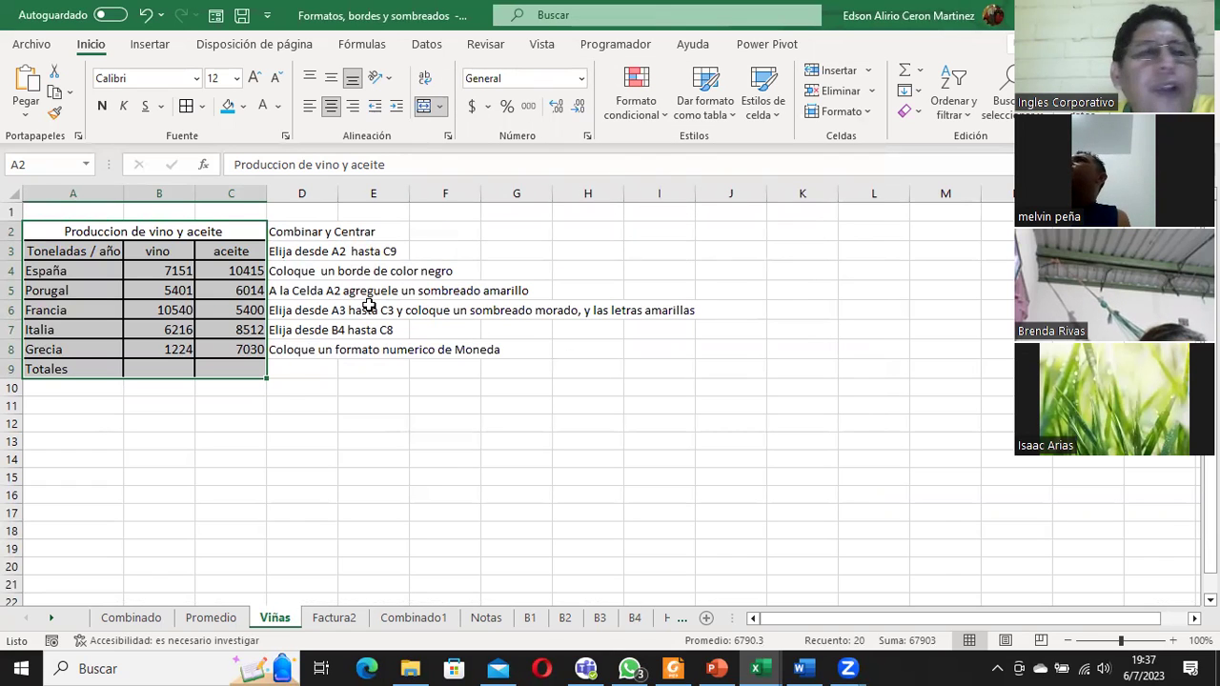
# Fill the merged title cell A2 'Produccion de vino y aceite' with yellow
pyautogui.click(78, 232)
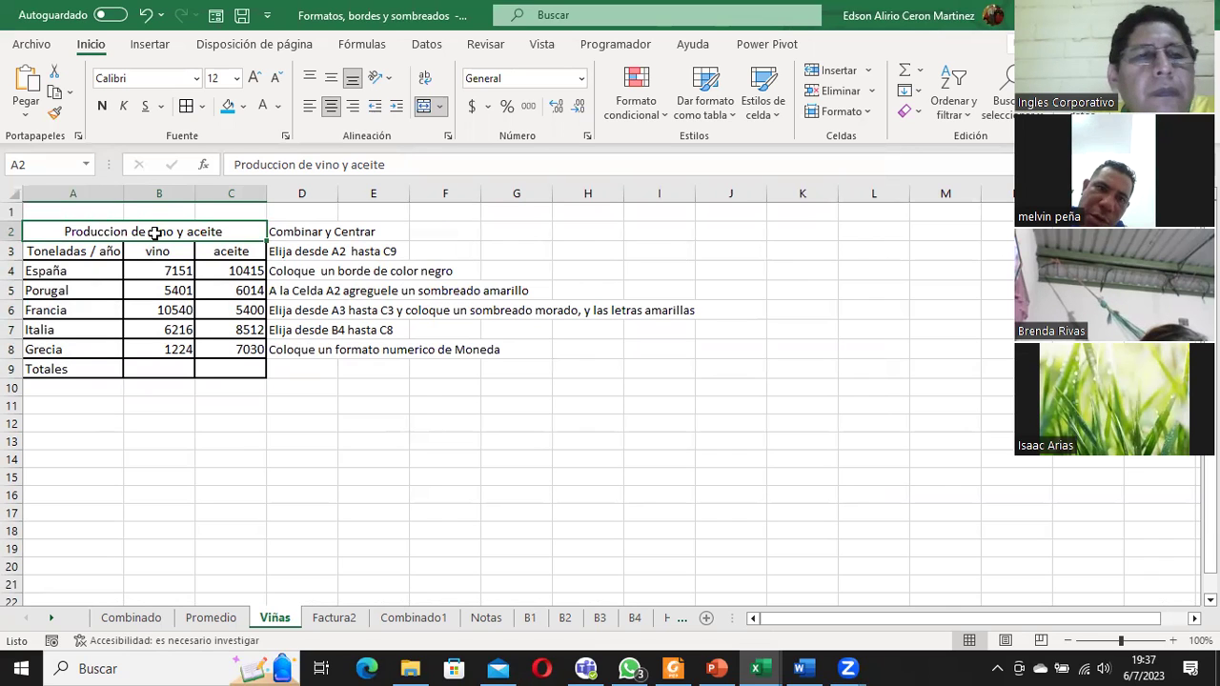
pyautogui.click(242, 106)
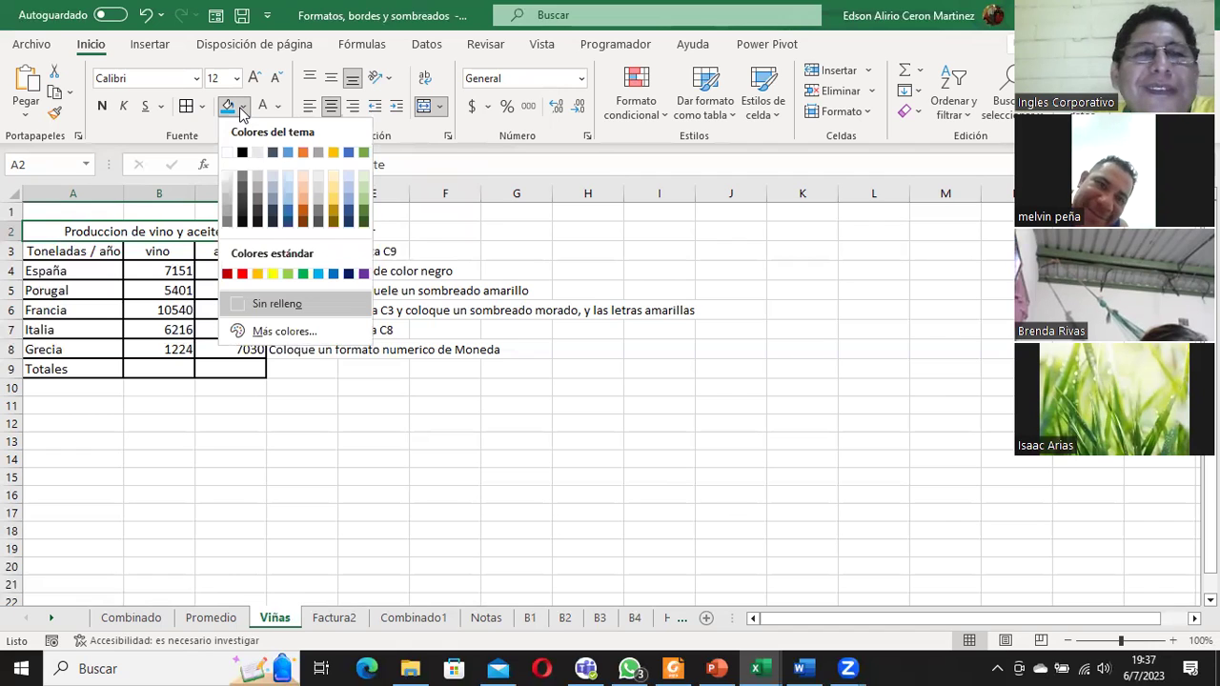
pyautogui.click(273, 274)
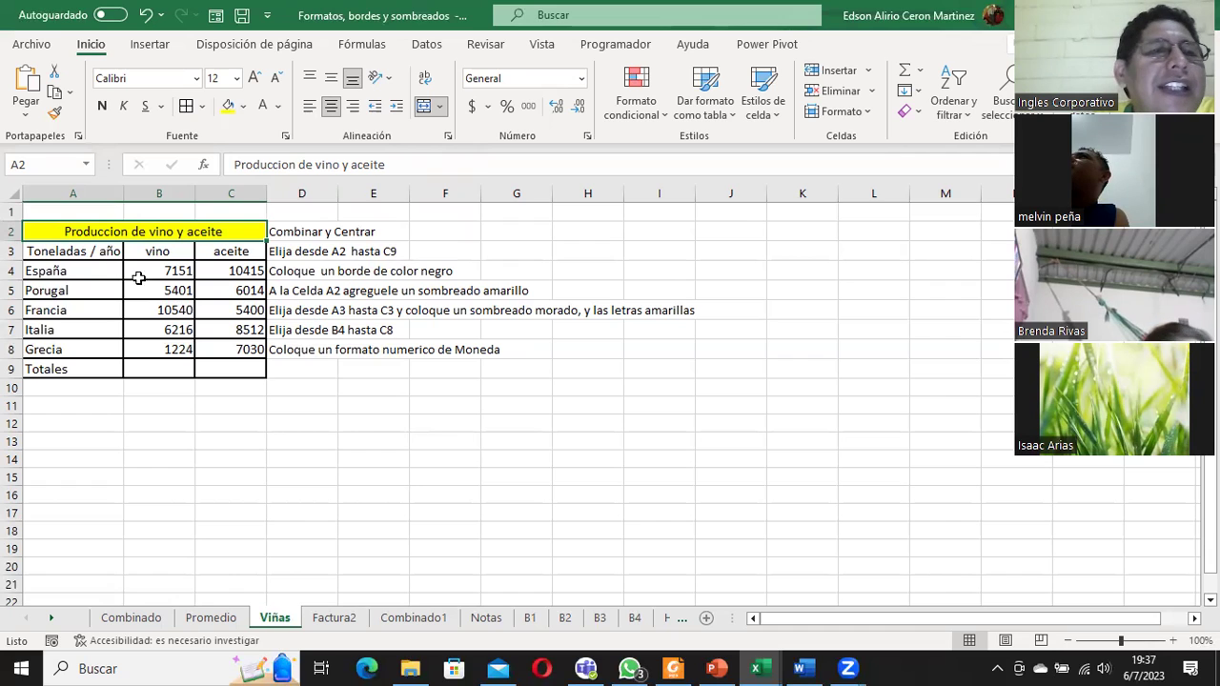
pyautogui.moveTo(95, 252); pyautogui.dragTo(218, 255)
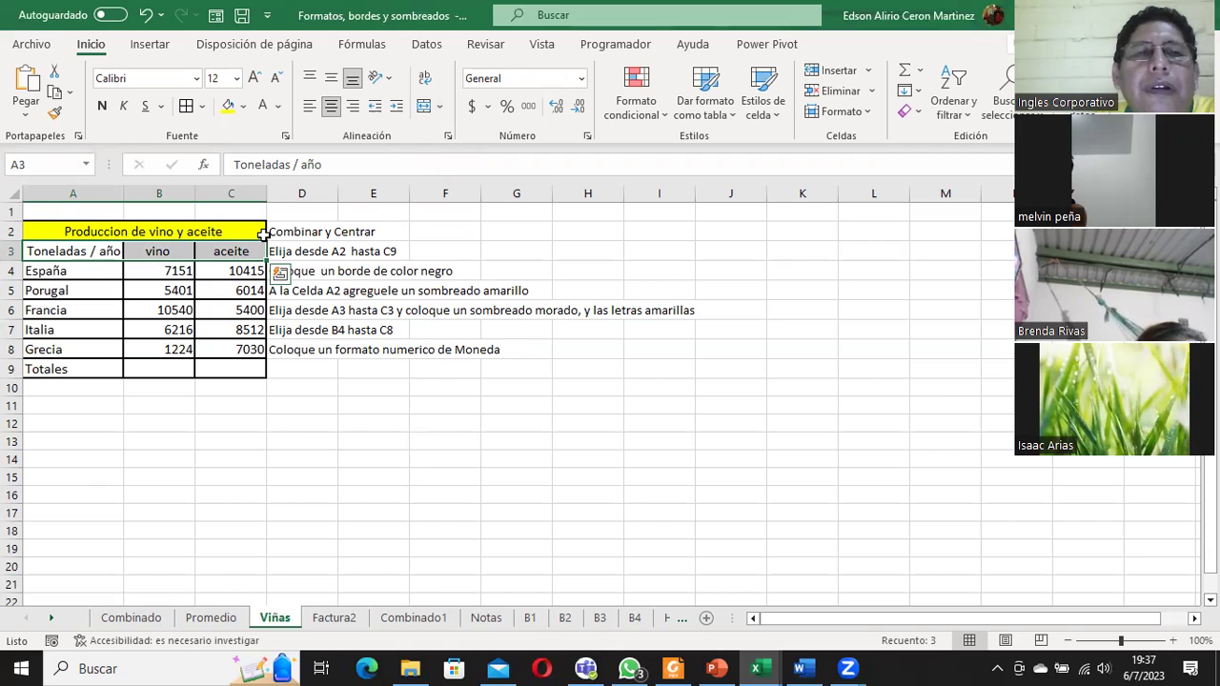
# Fill headers A3:C3 with purple and change their font colour to yellow
pyautogui.click(243, 107)
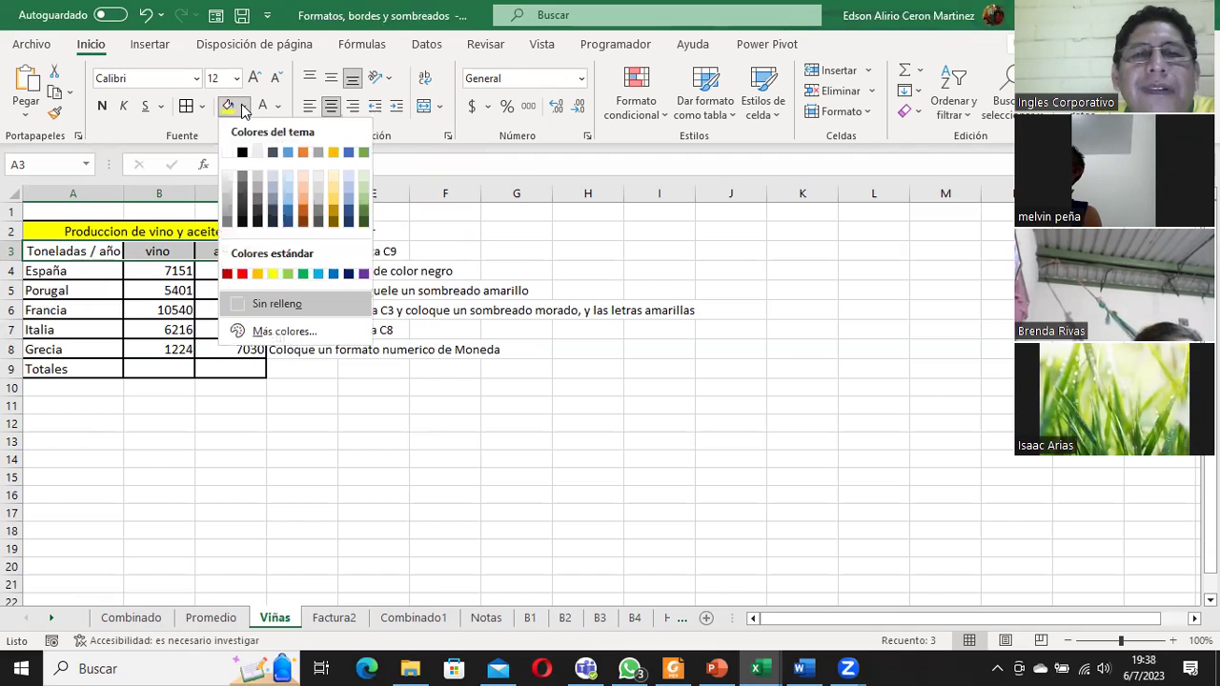
pyautogui.click(364, 275)
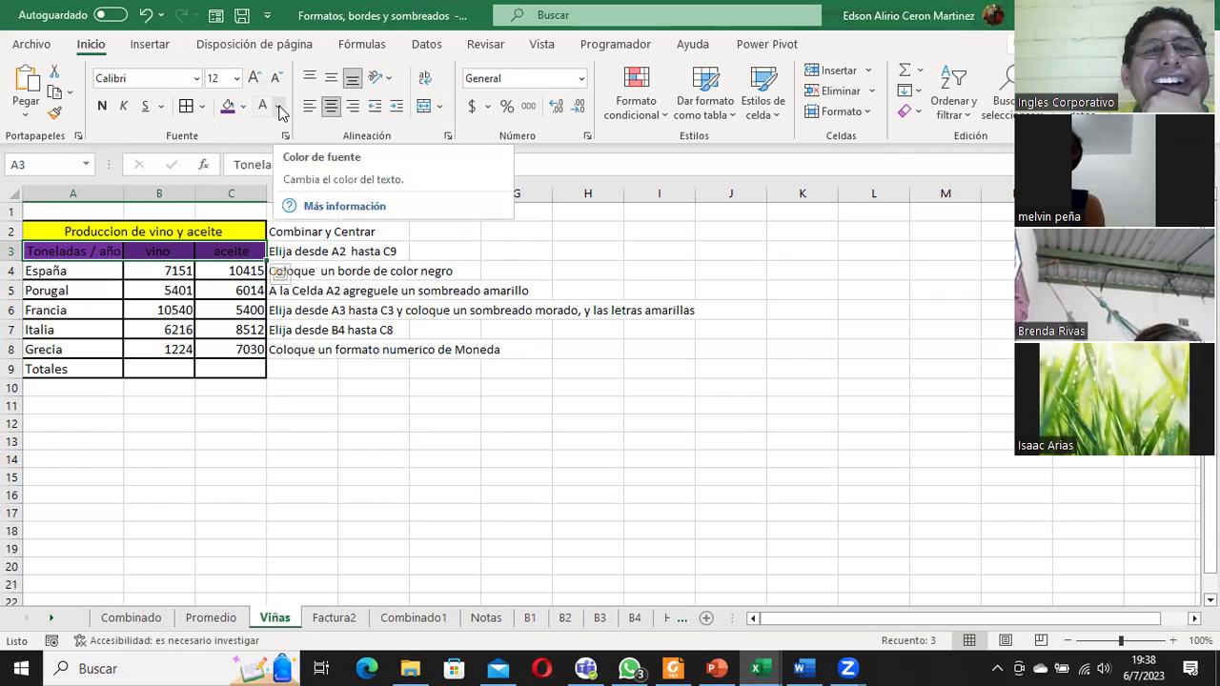
pyautogui.click(280, 107)
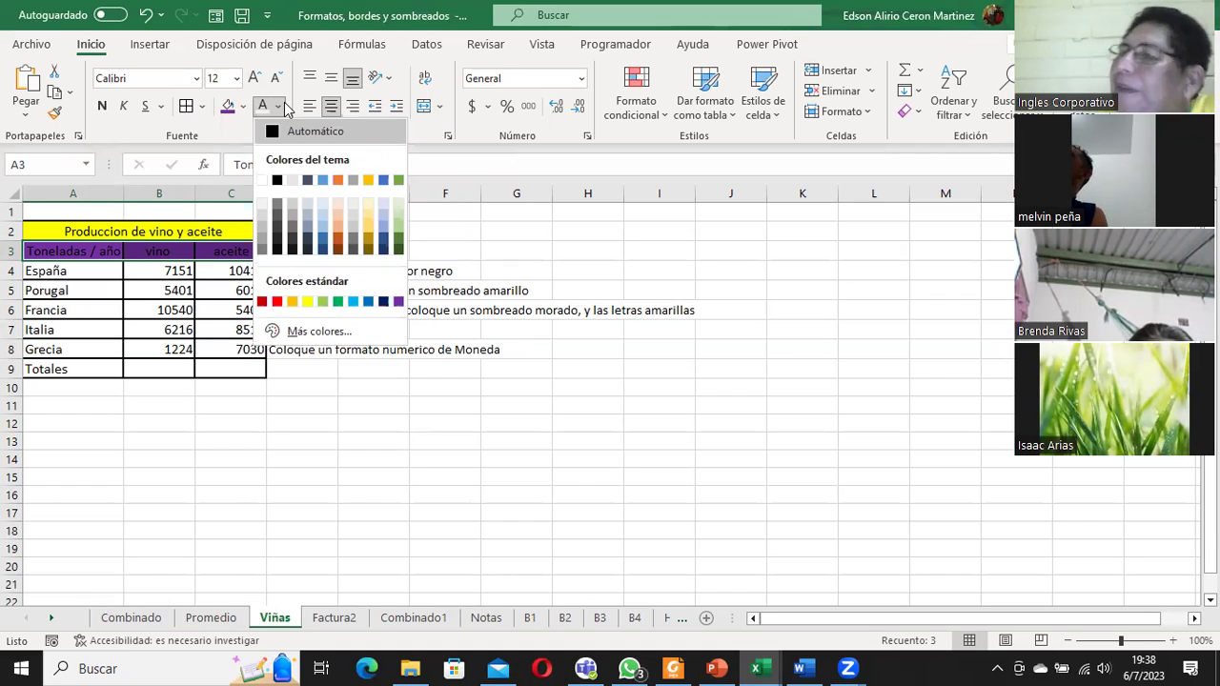
pyautogui.click(307, 303)
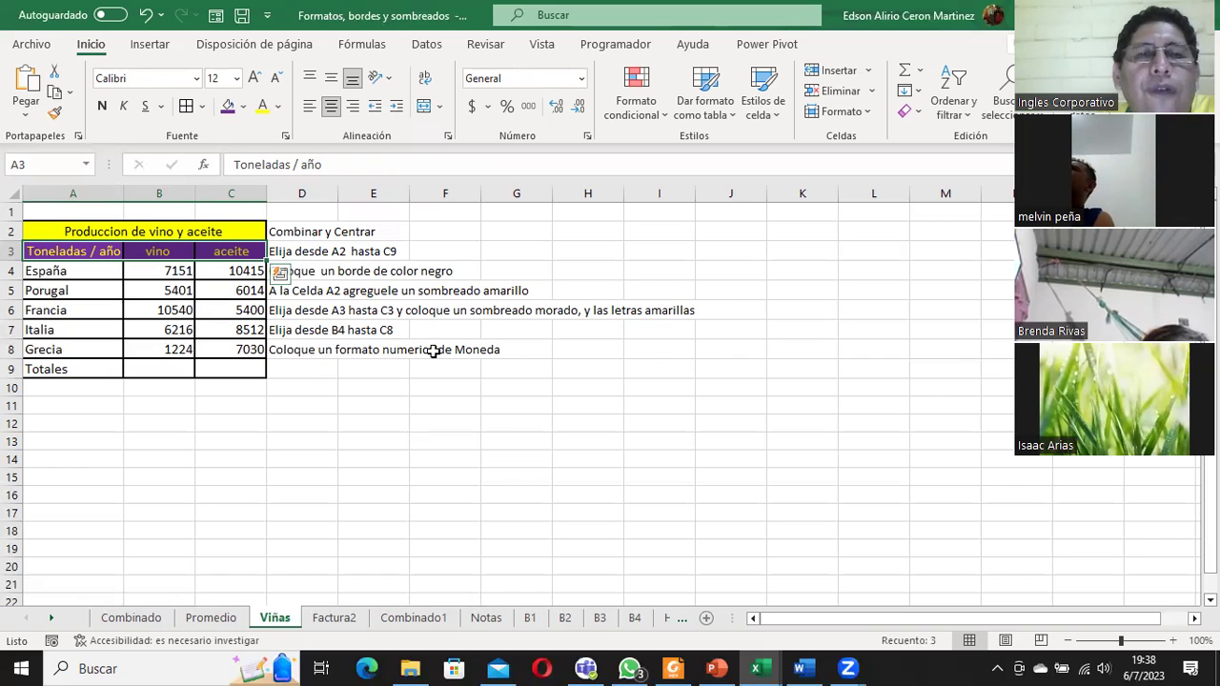
# Apply the Moneda currency format to the figures in B4:C8, e.g. $7,151.00
pyautogui.click(170, 271)
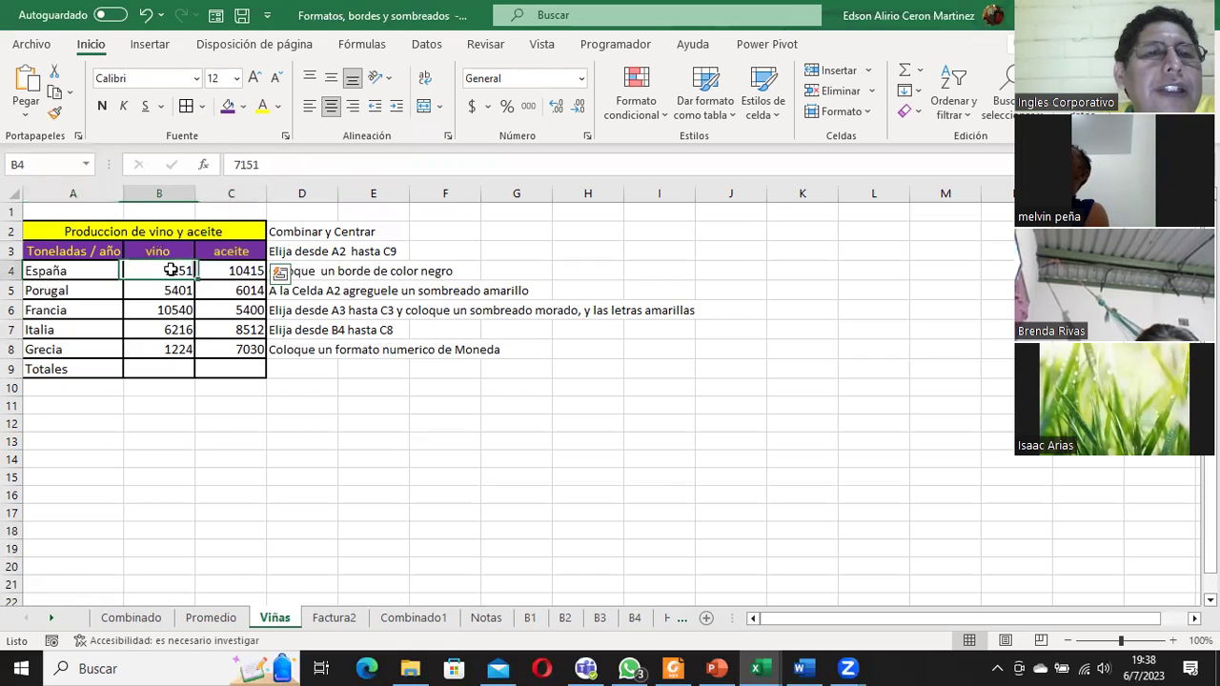
pyautogui.moveTo(170, 271); pyautogui.dragTo(229, 352)
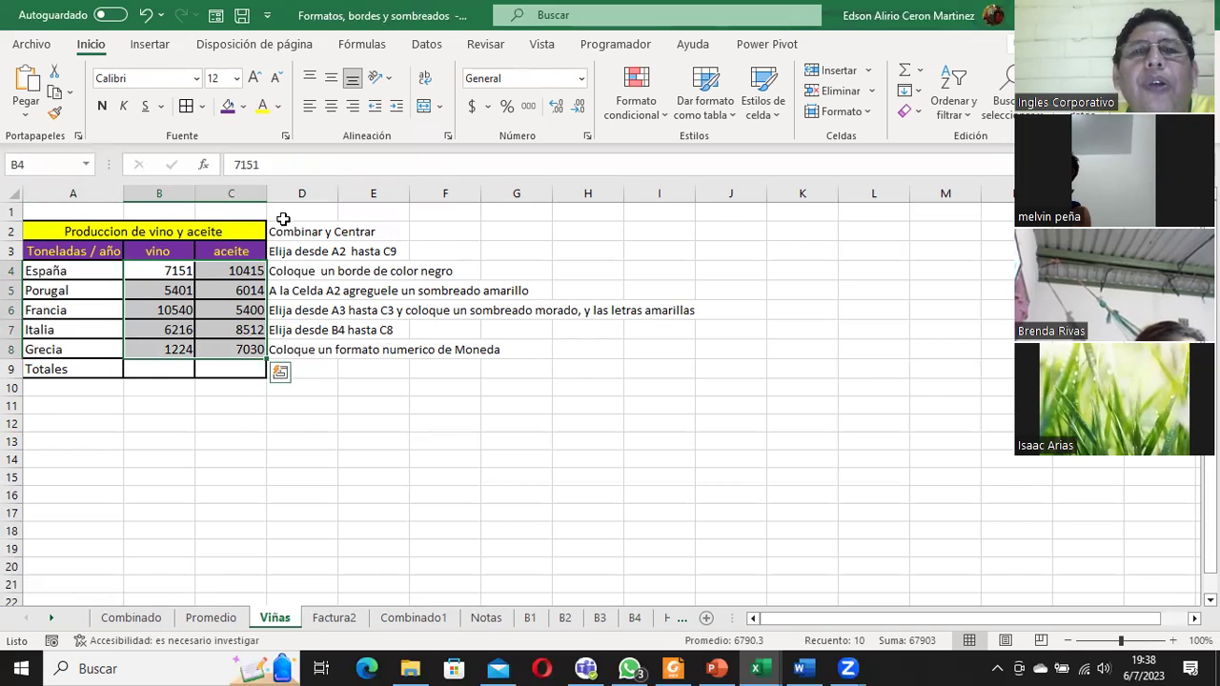
pyautogui.click(588, 136)
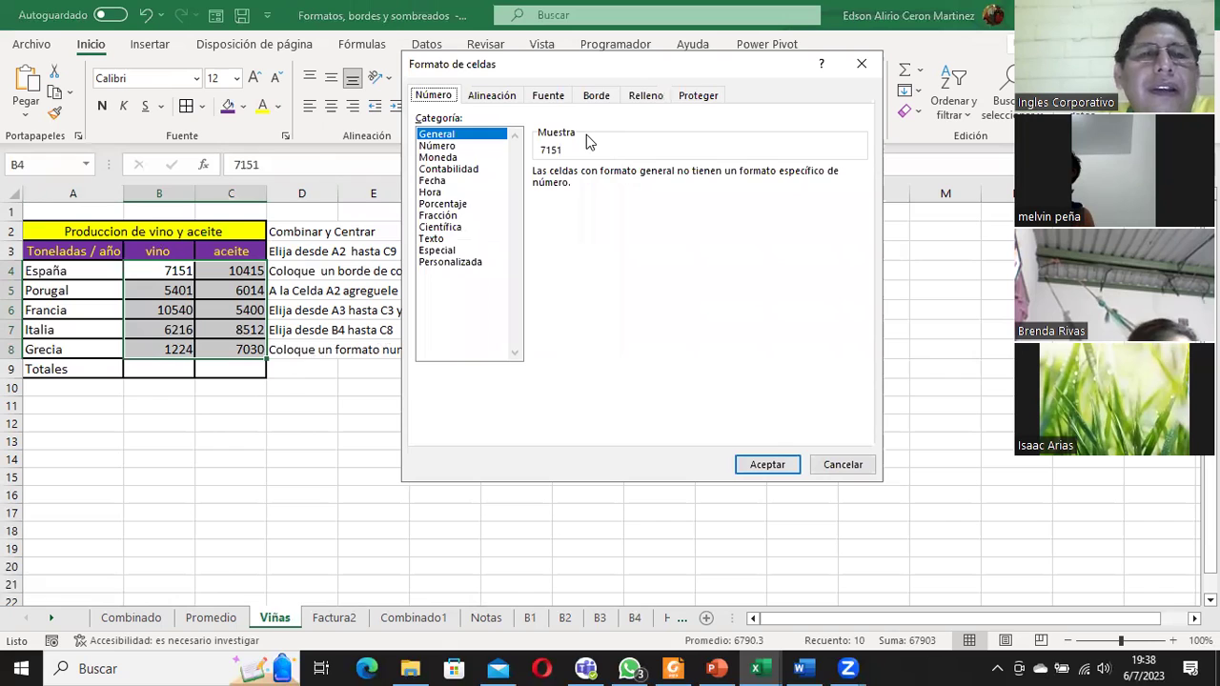
pyautogui.click(457, 158)
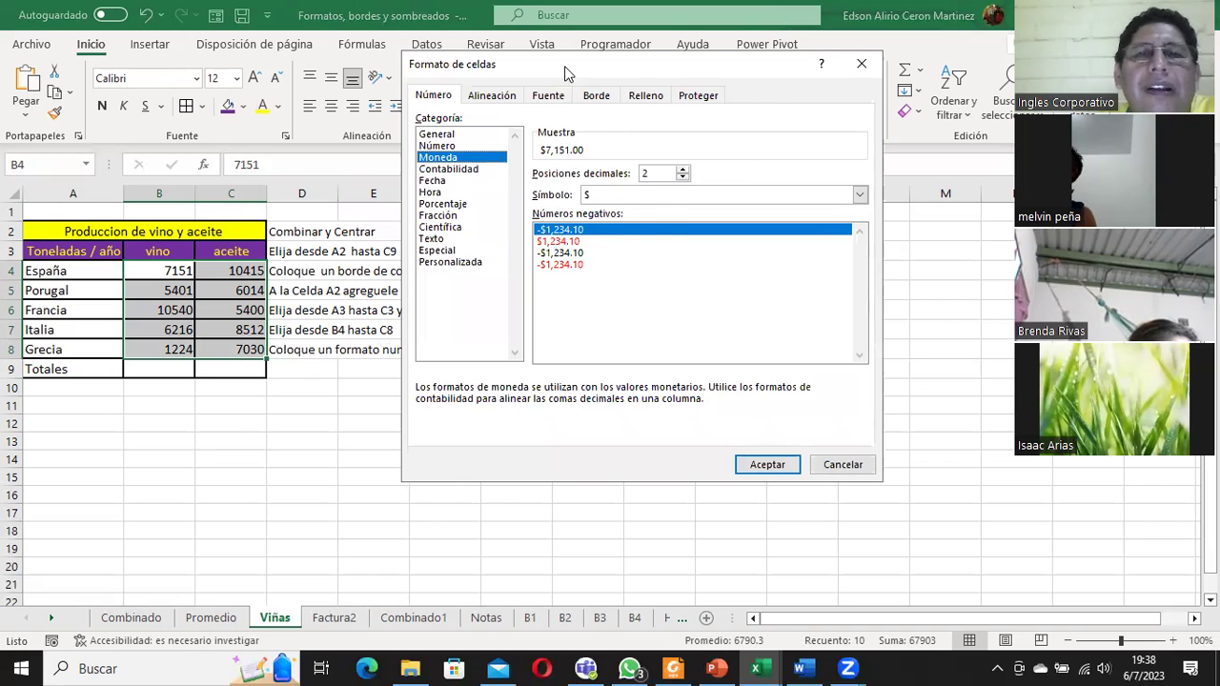
pyautogui.moveTo(566, 73); pyautogui.dragTo(622, 71)
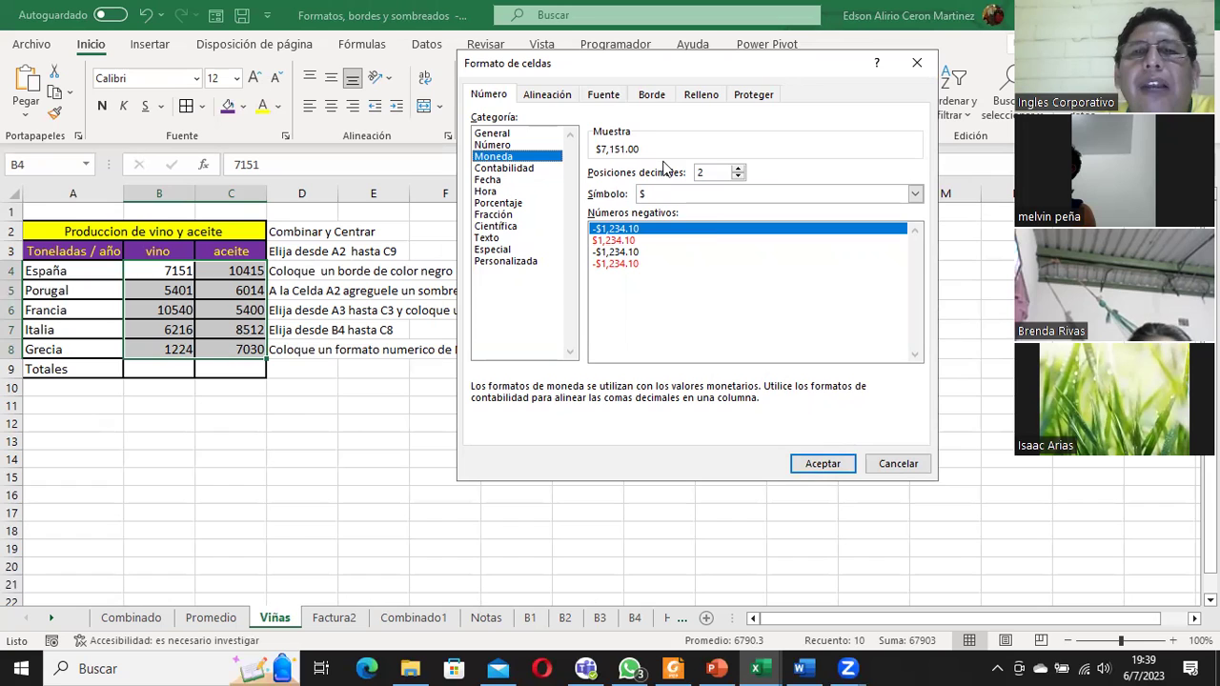
pyautogui.click(823, 464)
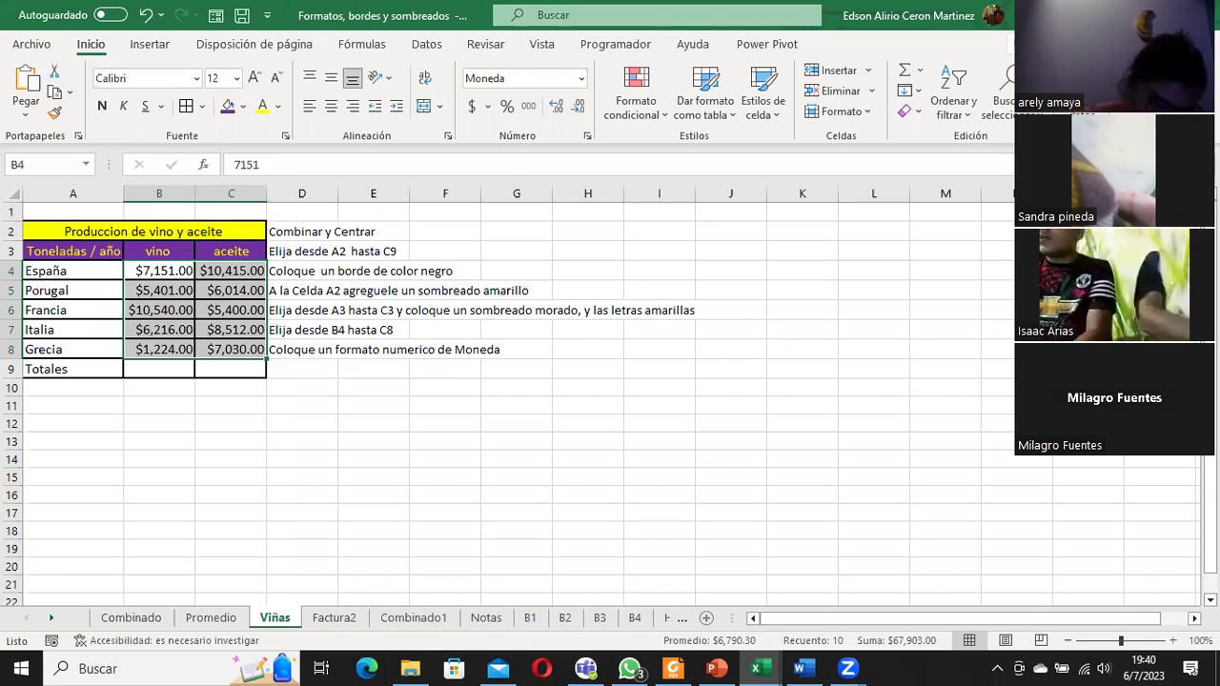
pyautogui.moveTo(299, 232); pyautogui.dragTo(309, 235)
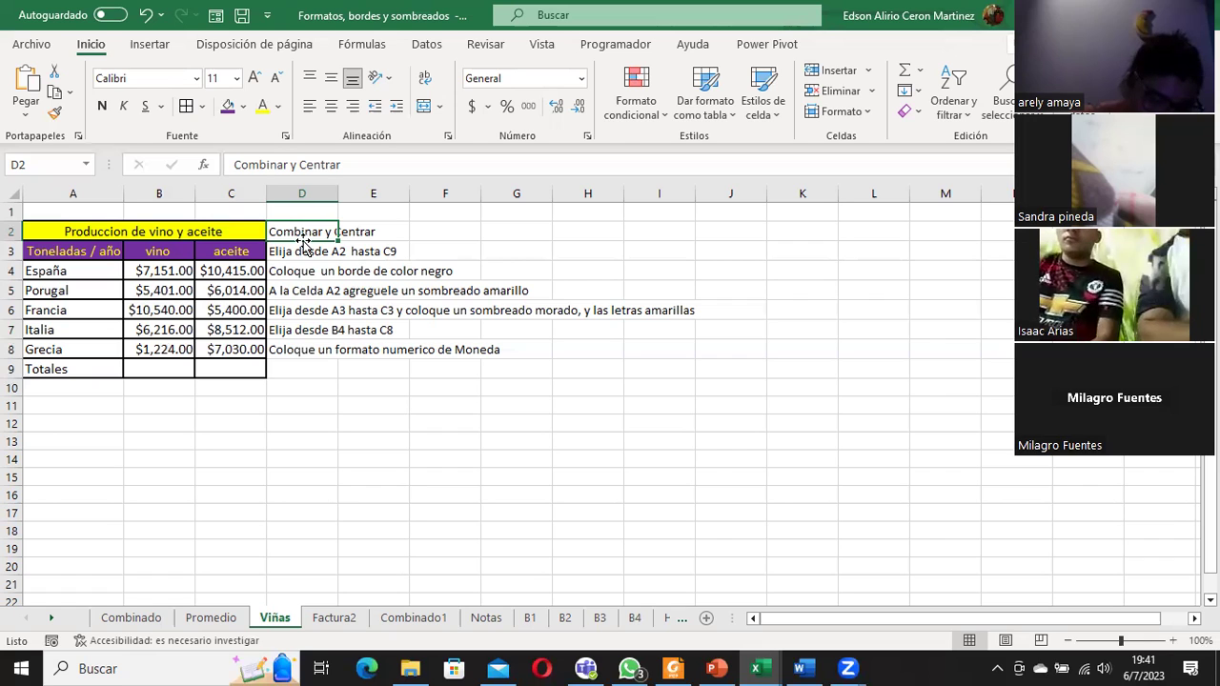
pyautogui.click(448, 137)
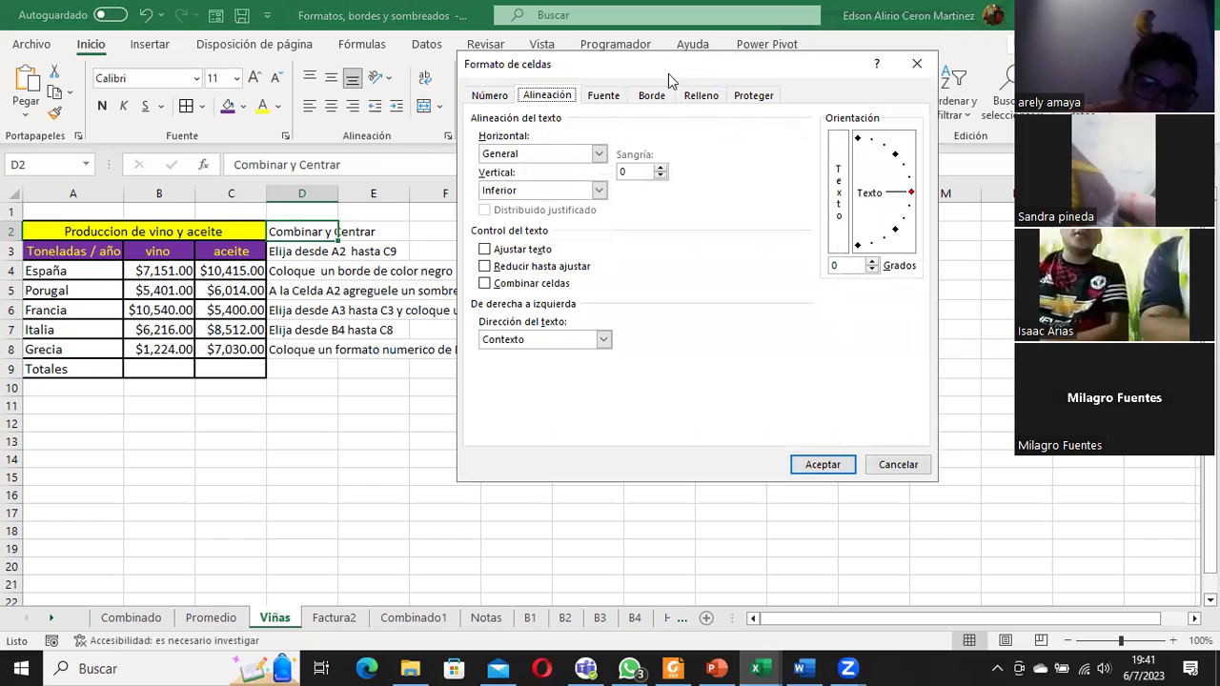
pyautogui.click(898, 464)
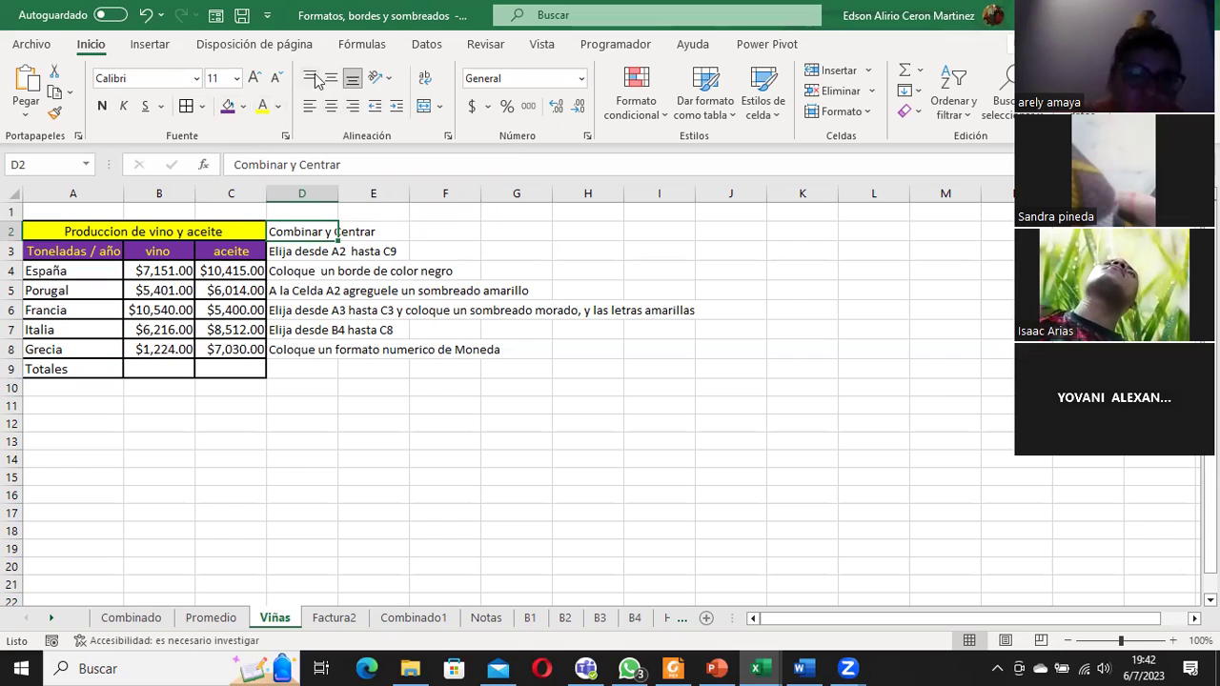
# Make row 3 taller and try middle, bottom and top alignment on aceite cell C3
pyautogui.click(82, 250)
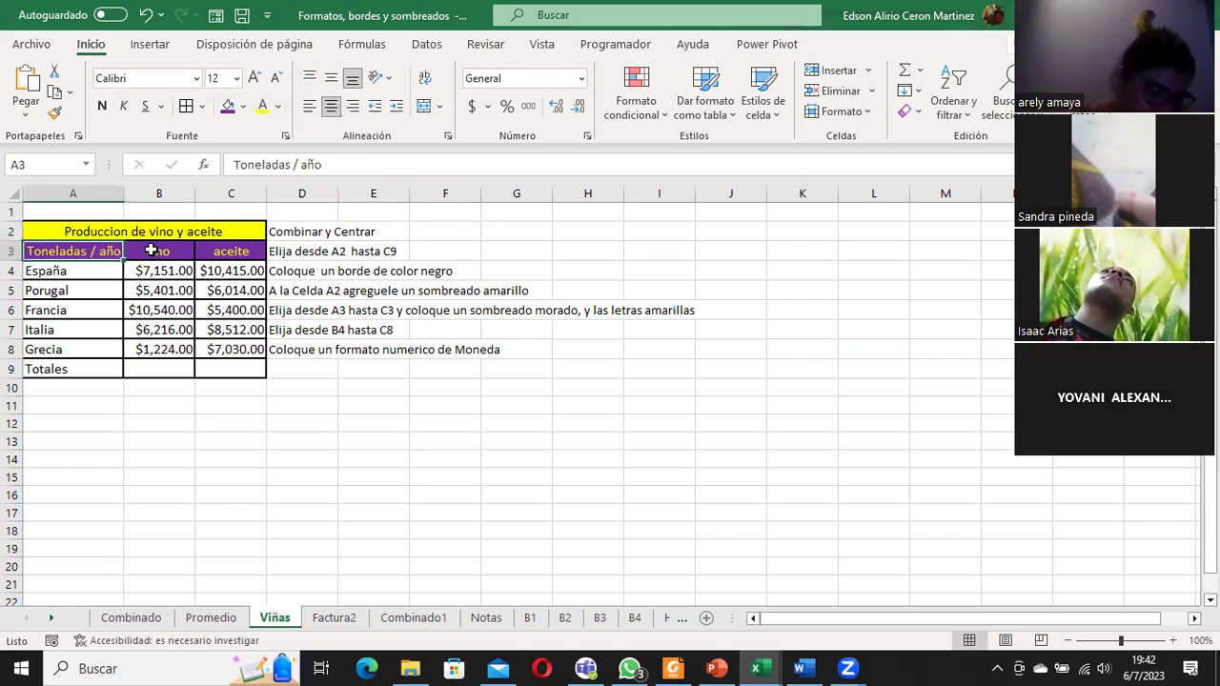
pyautogui.click(181, 251)
pyautogui.click(216, 251)
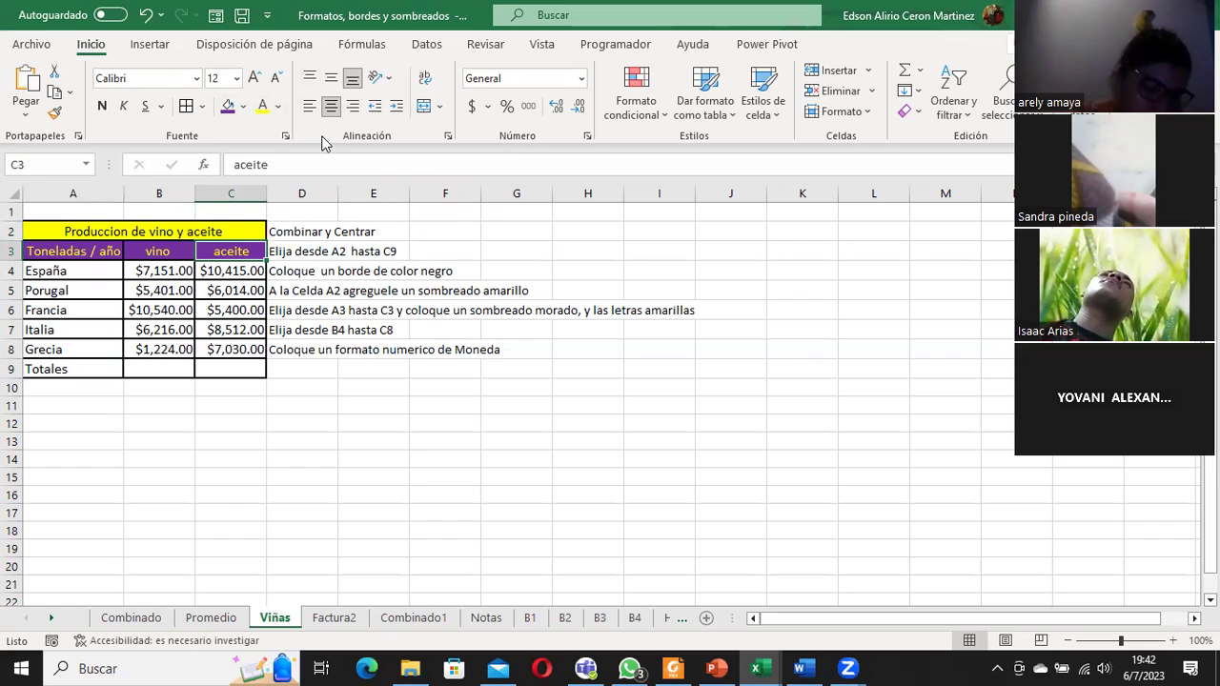
pyautogui.click(330, 80)
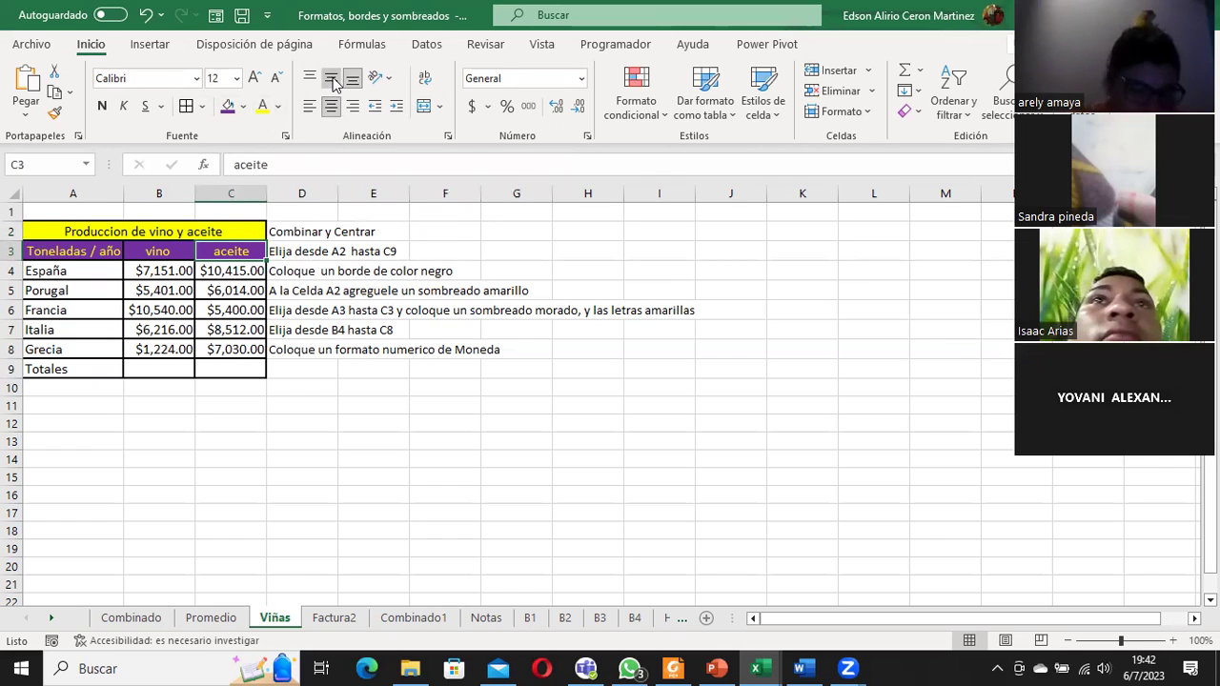
pyautogui.moveTo(15, 261); pyautogui.dragTo(16, 291)
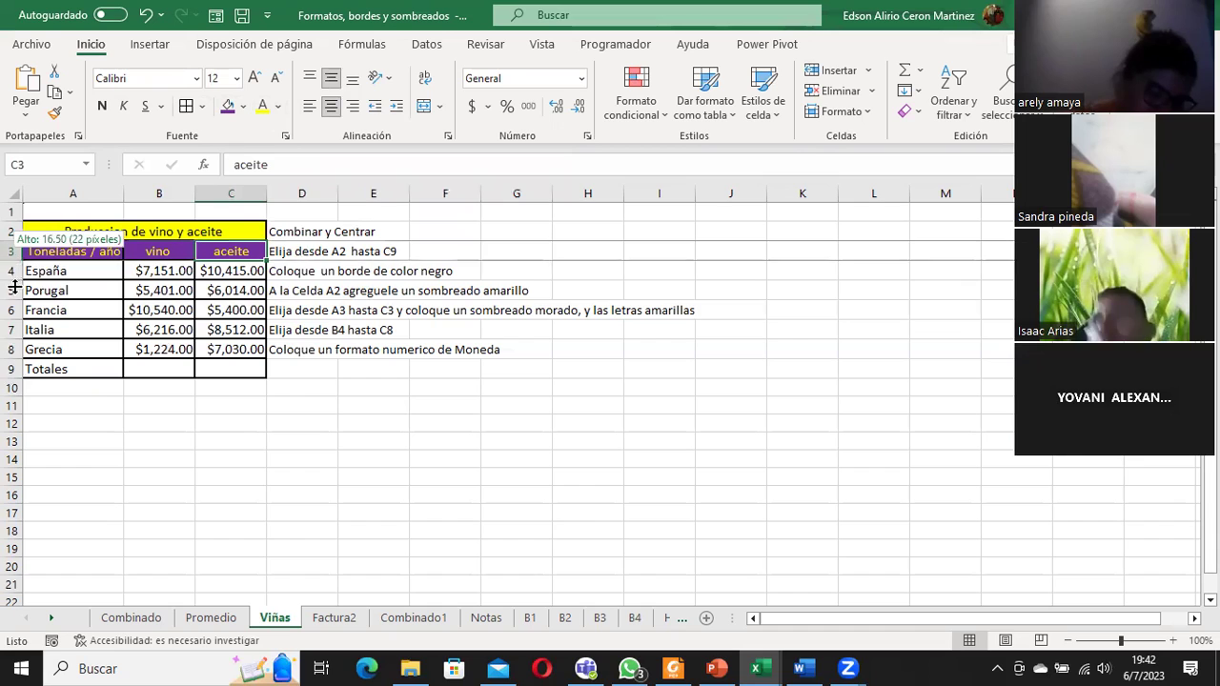
pyautogui.click(333, 82)
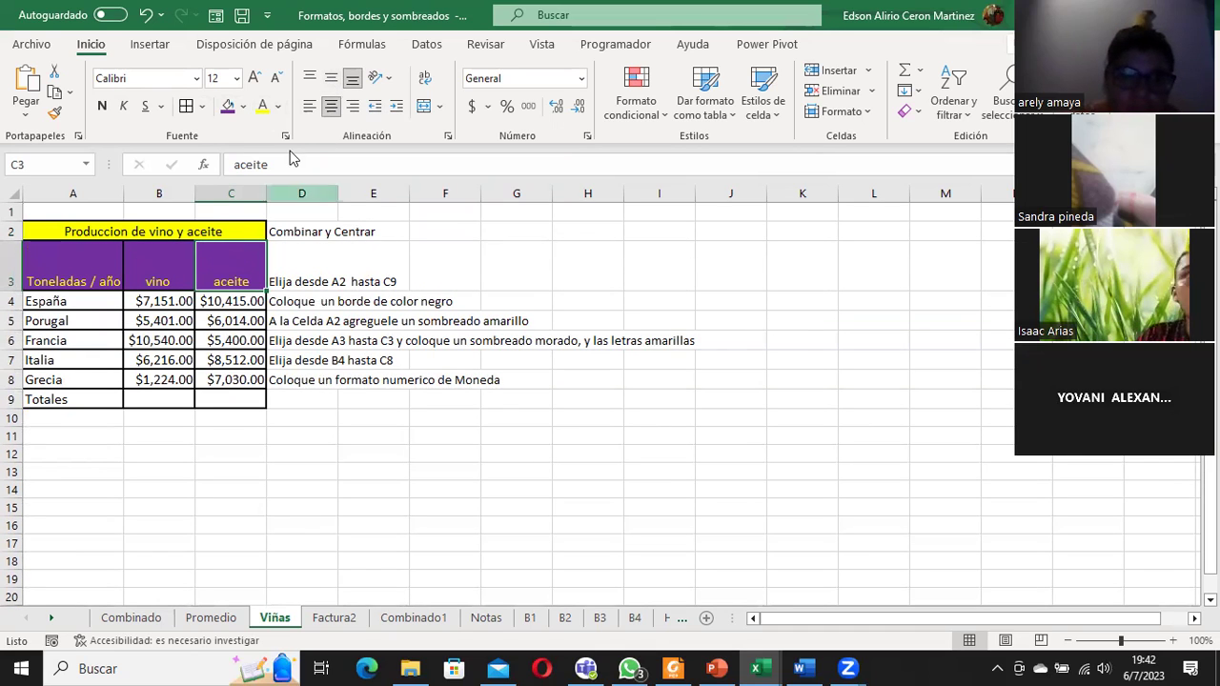
pyautogui.click(309, 80)
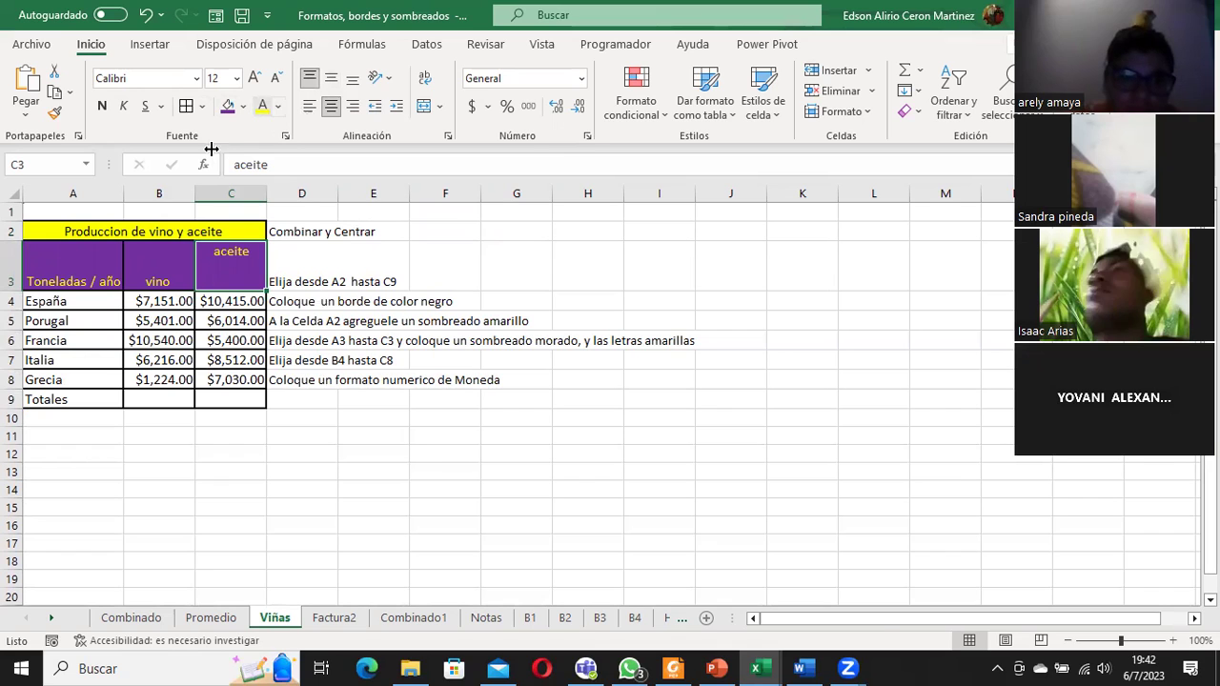
# Try the vertical and horizontal alignment options on headers A3:C3
pyautogui.moveTo(68, 254); pyautogui.dragTo(202, 269)
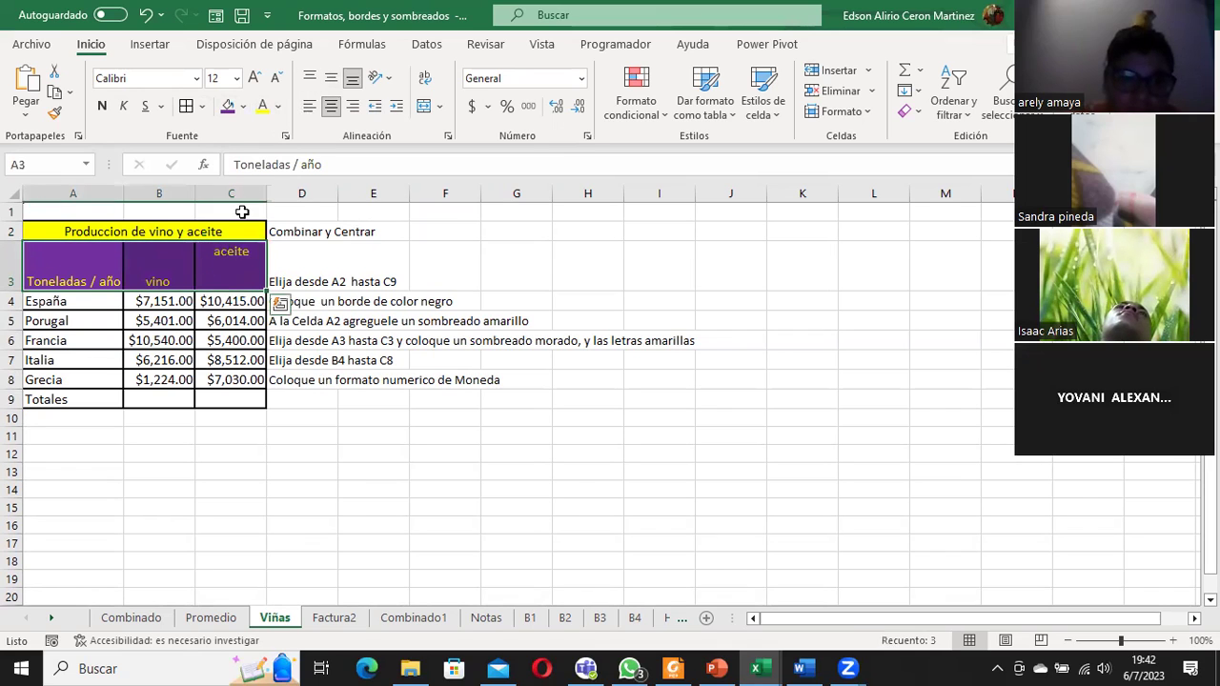
pyautogui.click(331, 80)
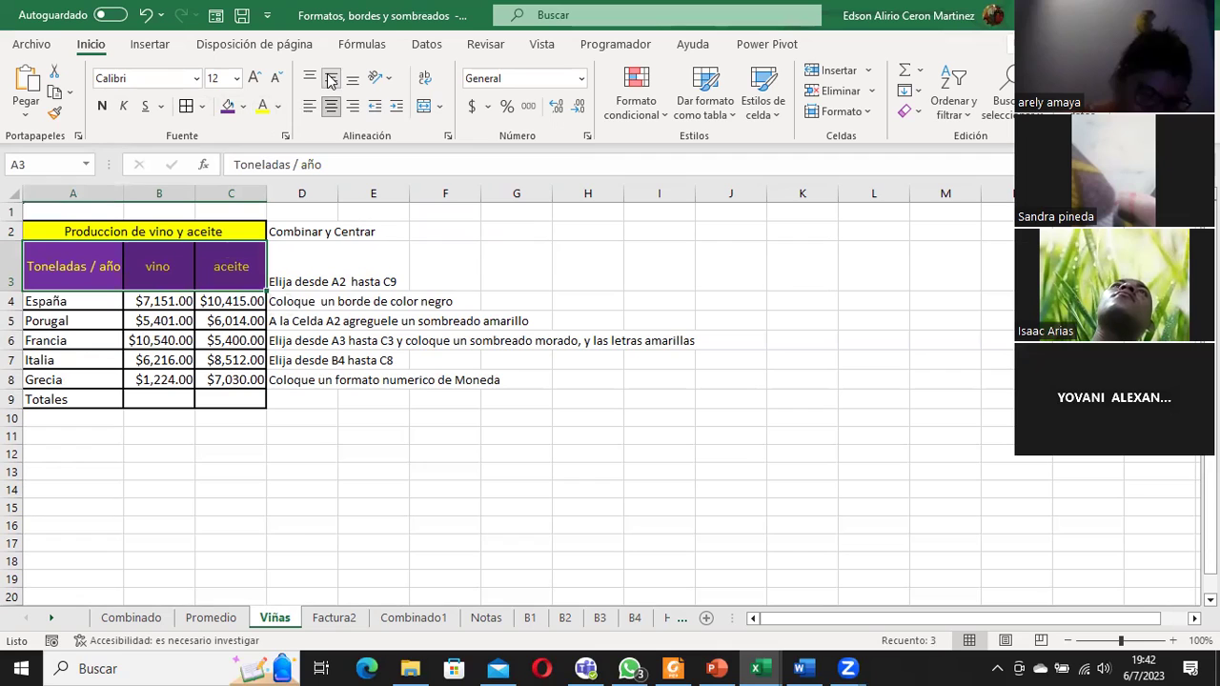
pyautogui.click(307, 80)
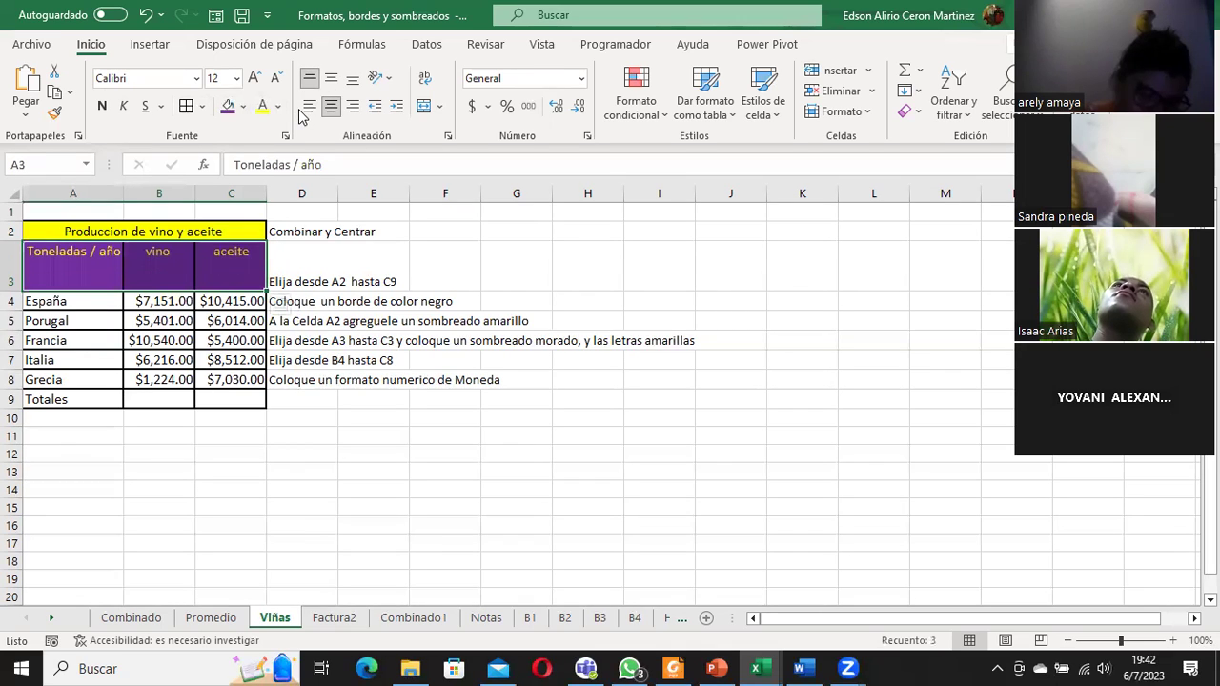
pyautogui.click(307, 111)
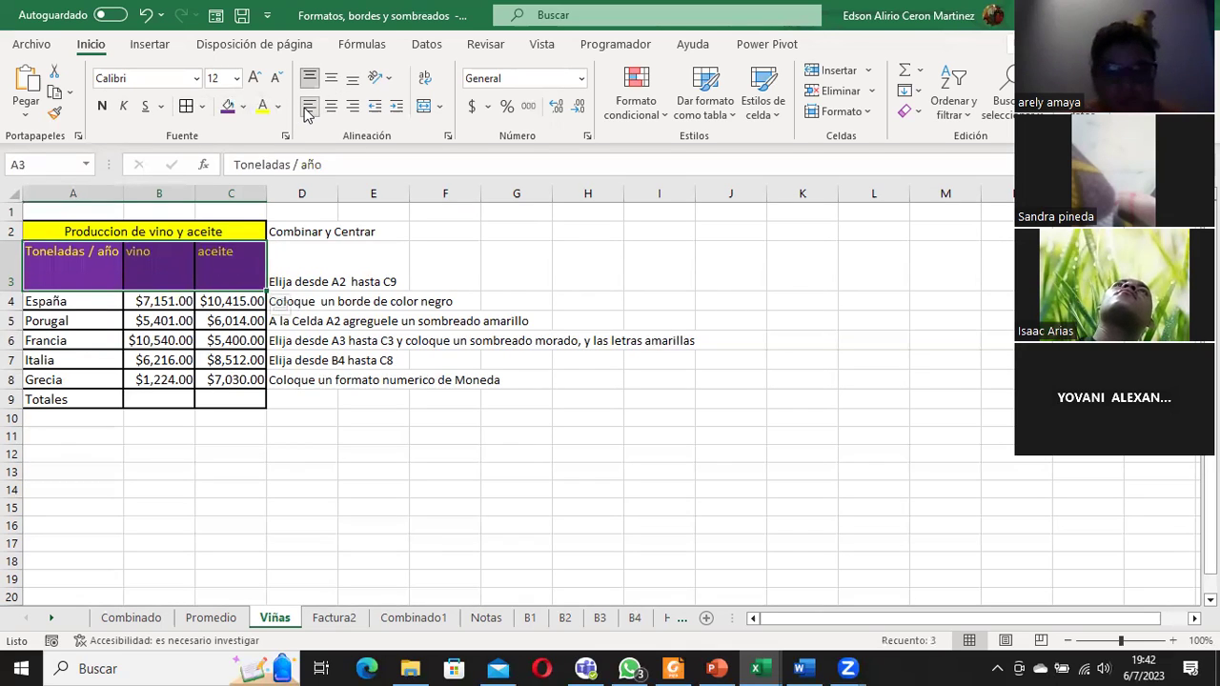
pyautogui.click(333, 111)
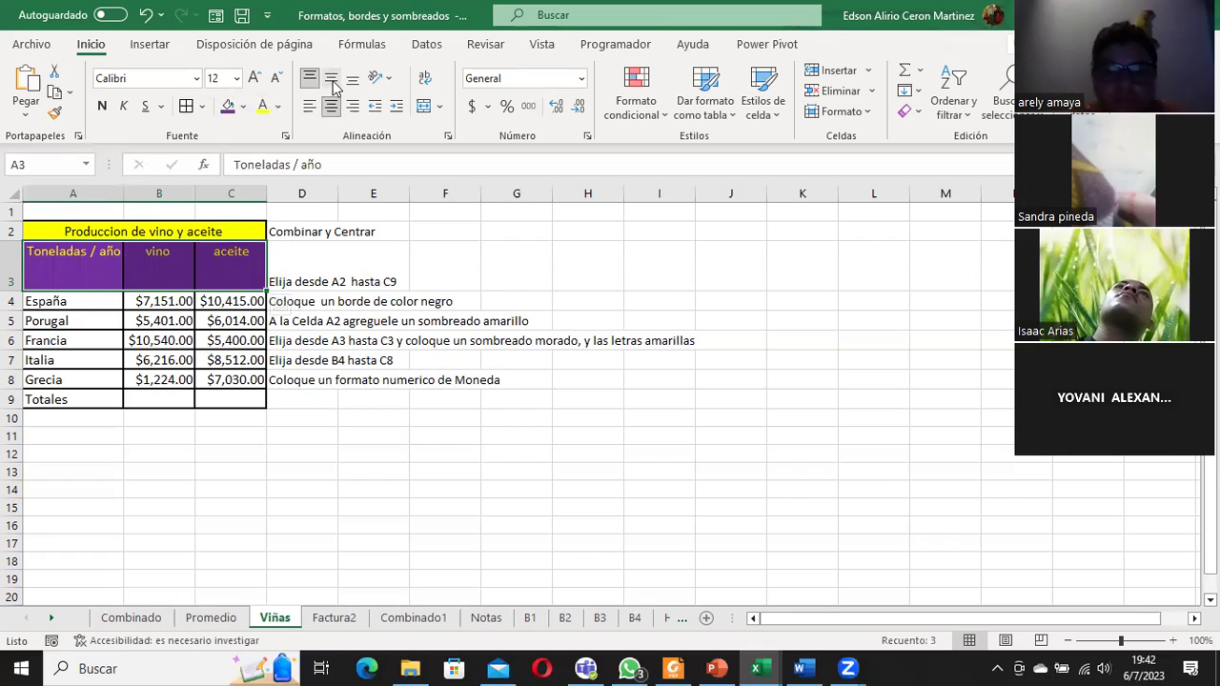
pyautogui.click(330, 82)
pyautogui.click(352, 82)
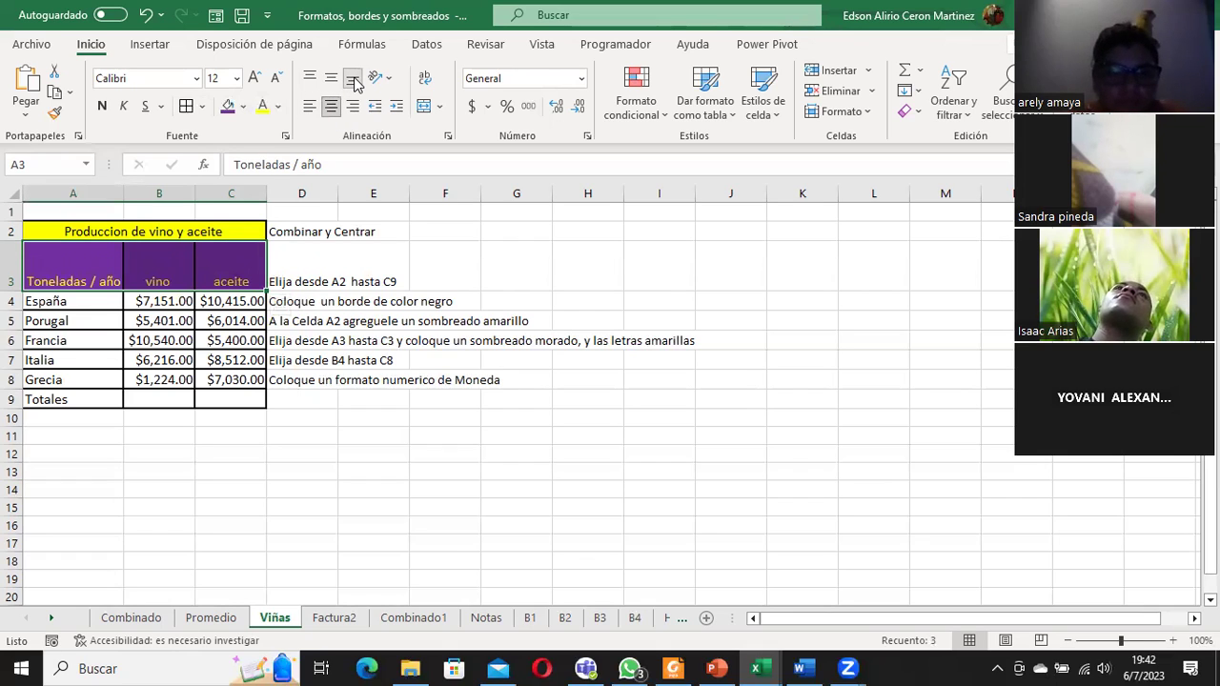
pyautogui.click(354, 108)
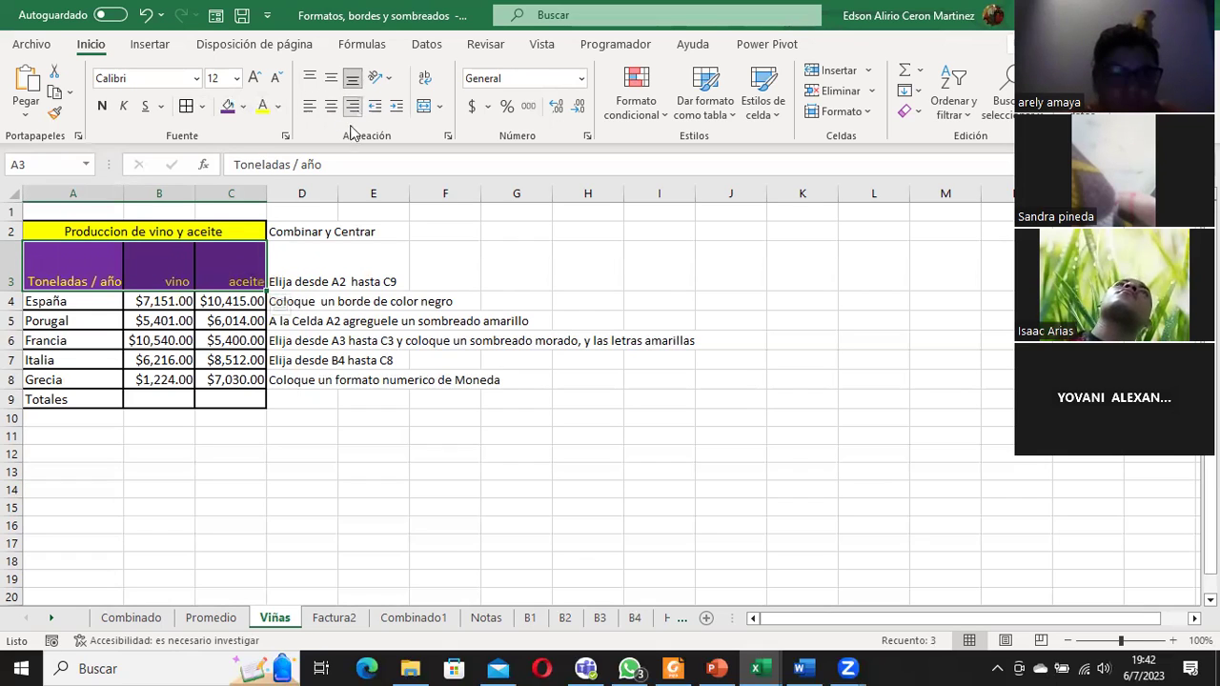
# Finish with the A3:C3 headers middle-aligned and centred horizontally
pyautogui.click(331, 78)
pyautogui.click(331, 106)
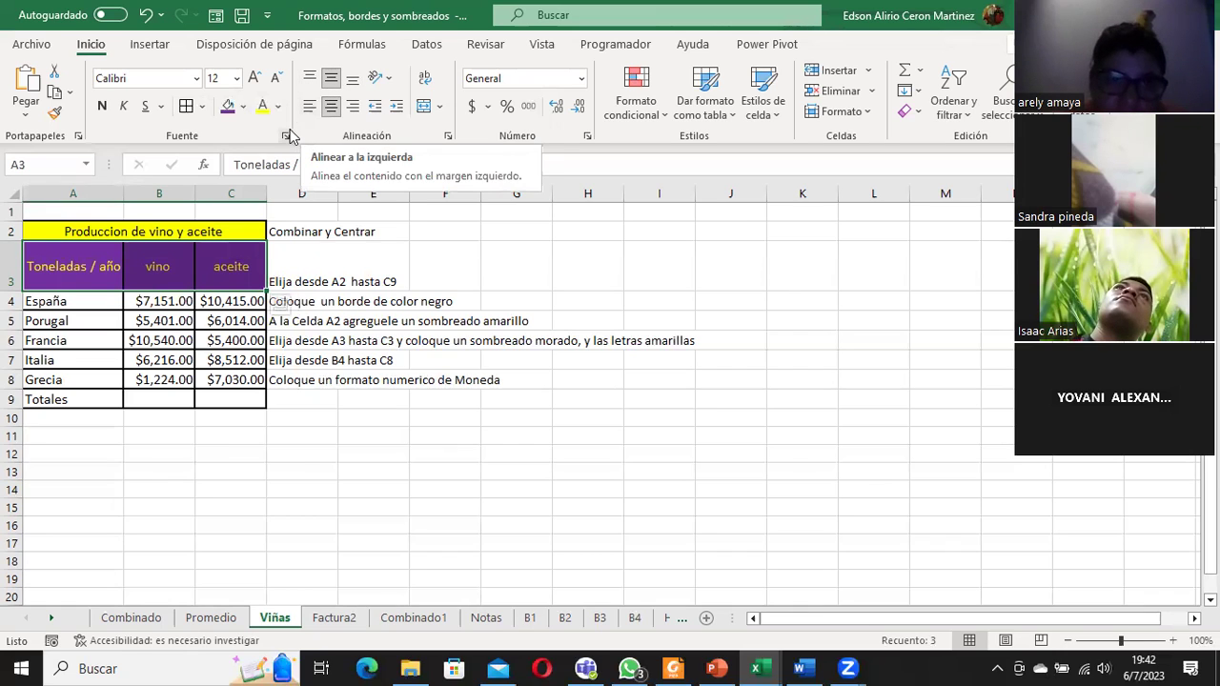
pyautogui.click(315, 107)
pyautogui.click(353, 107)
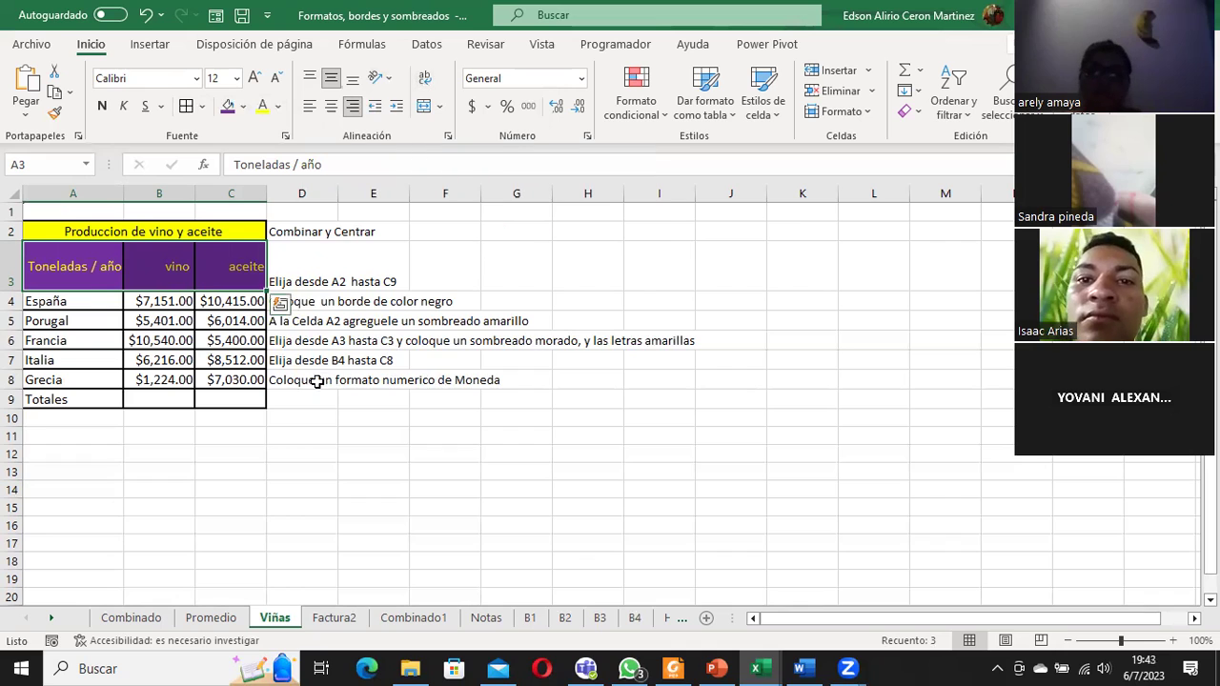
pyautogui.click(331, 110)
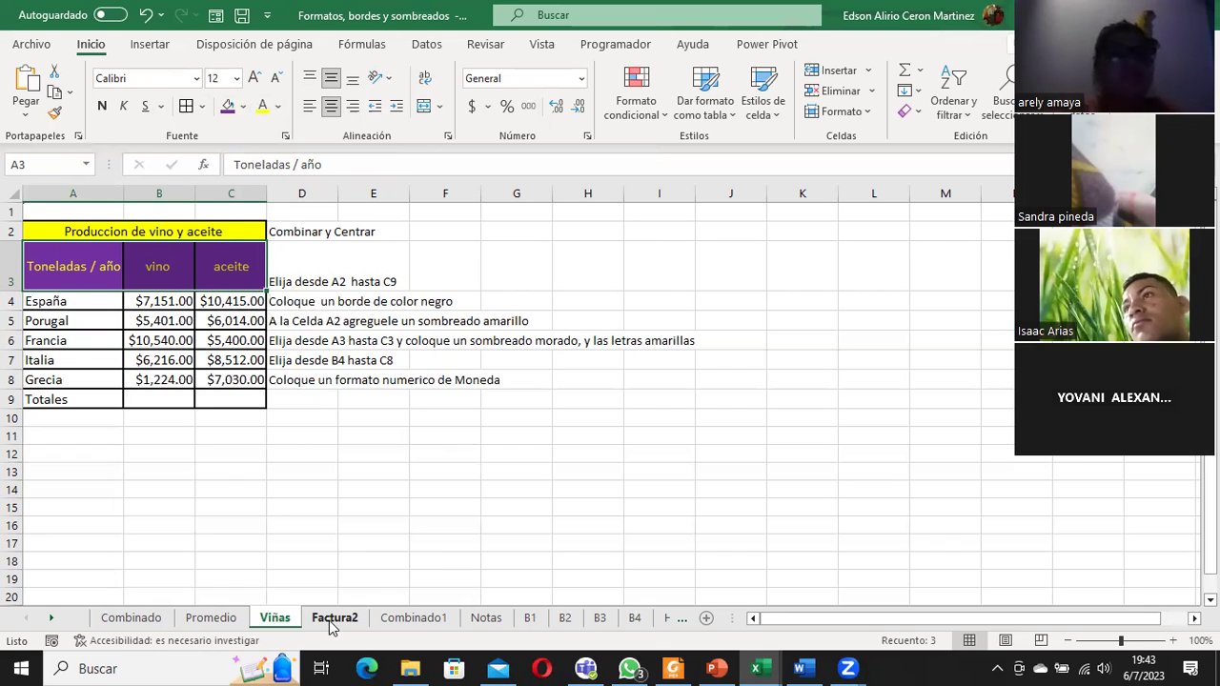
# Go to the Factura2 sheet, read the column E instructions, and select A2:D9
pyautogui.click(332, 621)
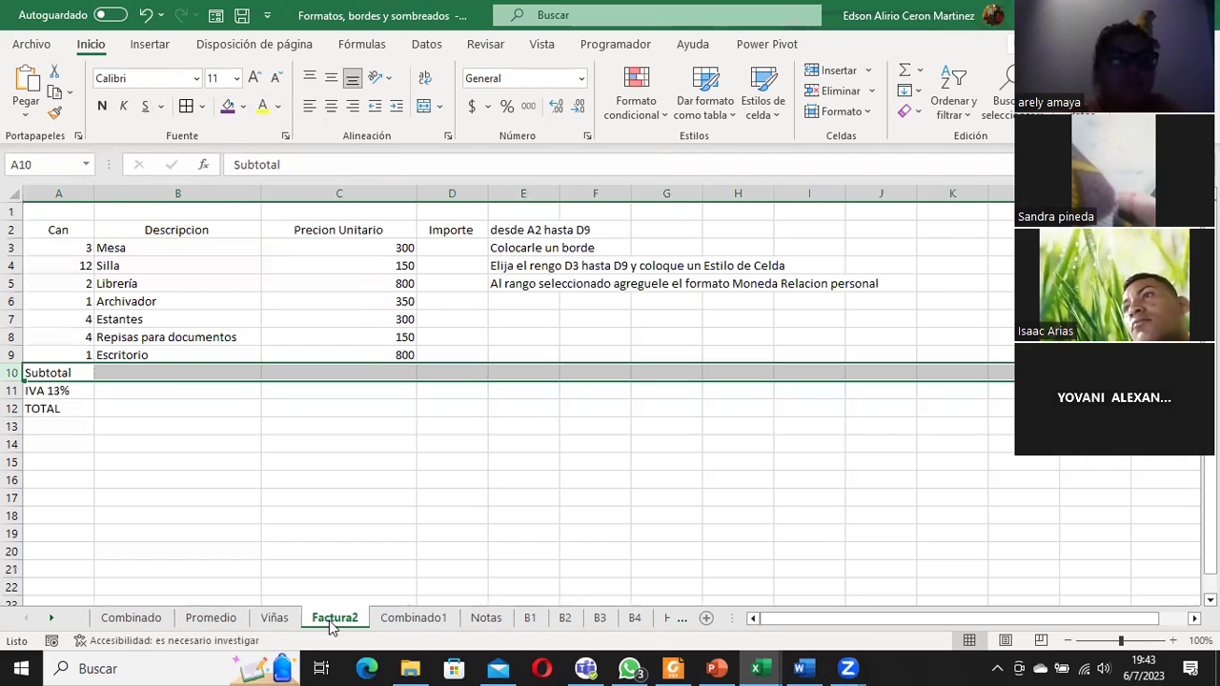
pyautogui.click(76, 209)
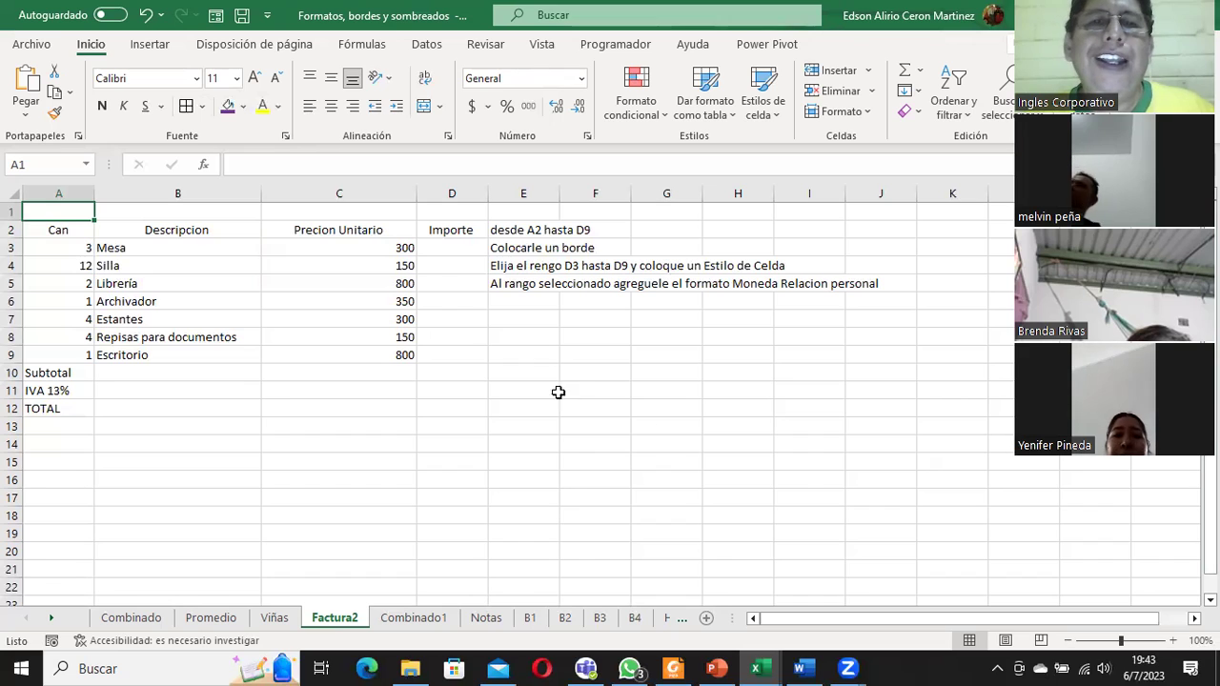
pyautogui.click(528, 266)
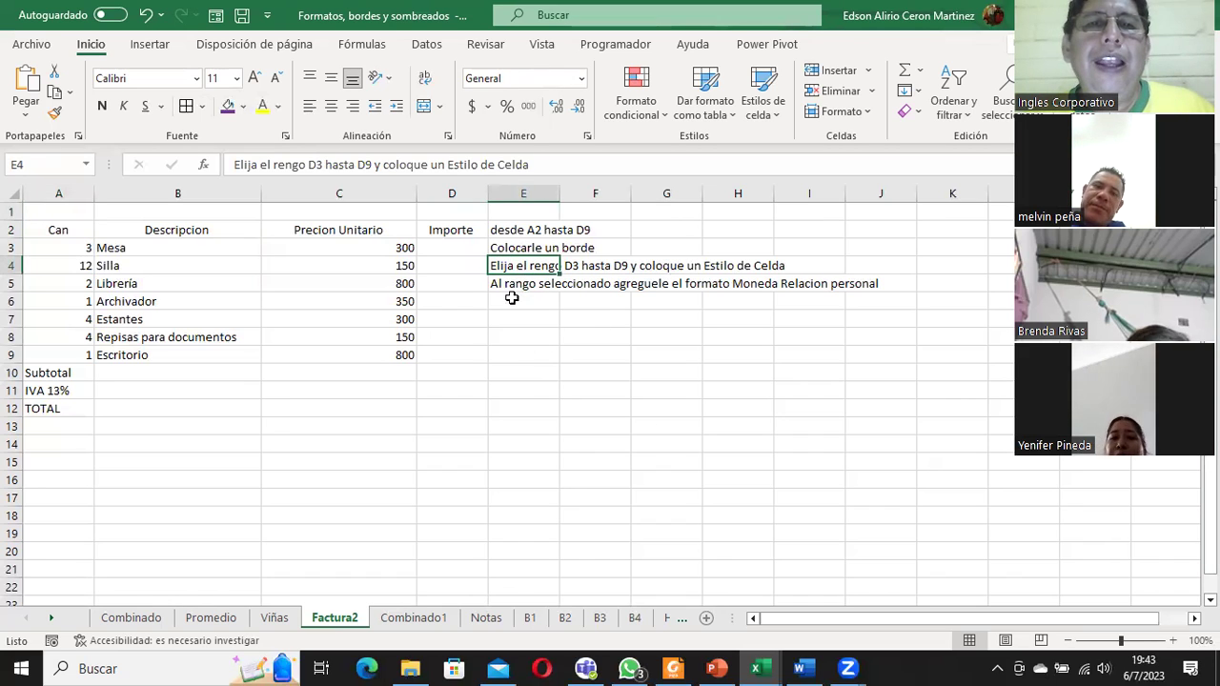
pyautogui.click(519, 298)
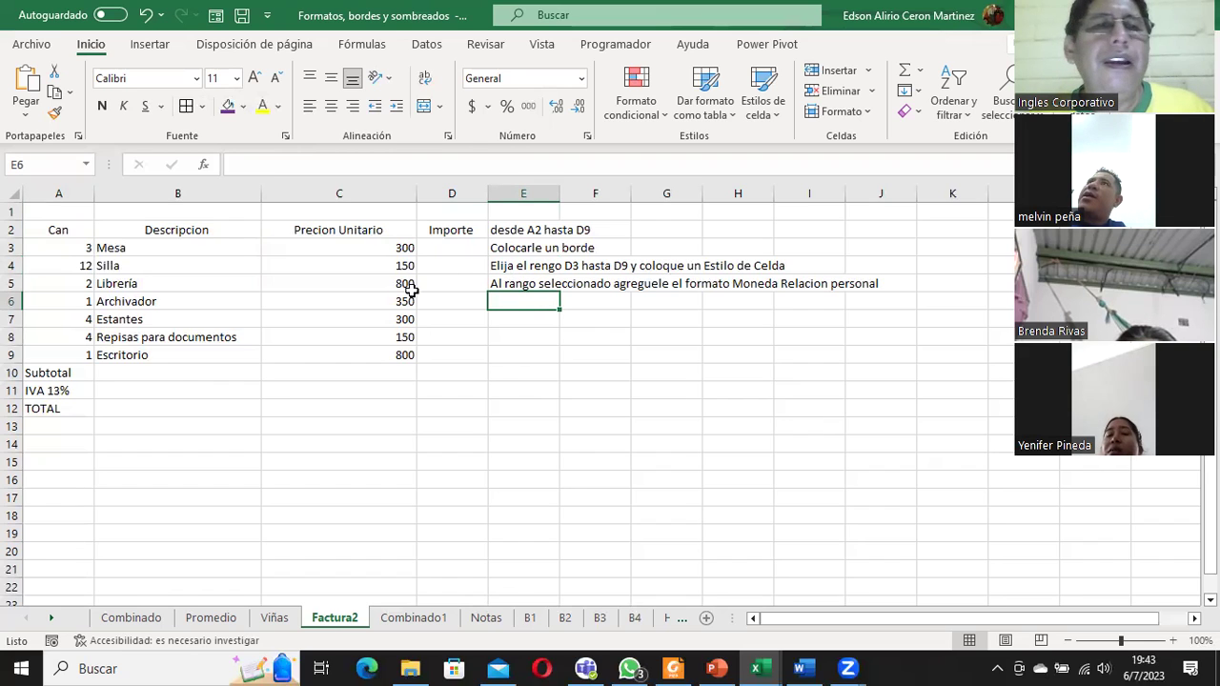
pyautogui.click(38, 235)
pyautogui.moveTo(52, 240); pyautogui.dragTo(457, 356)
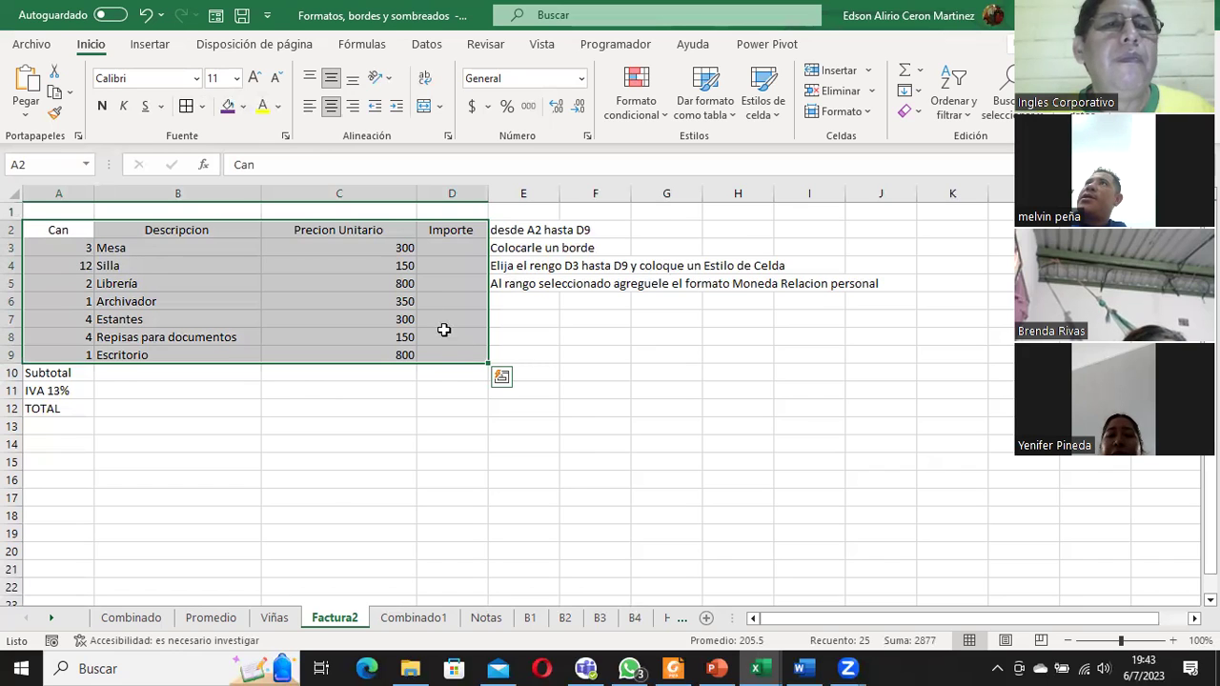
# Give the Factura2 table A2:D9 thick outline and inside borders
pyautogui.click(285, 139)
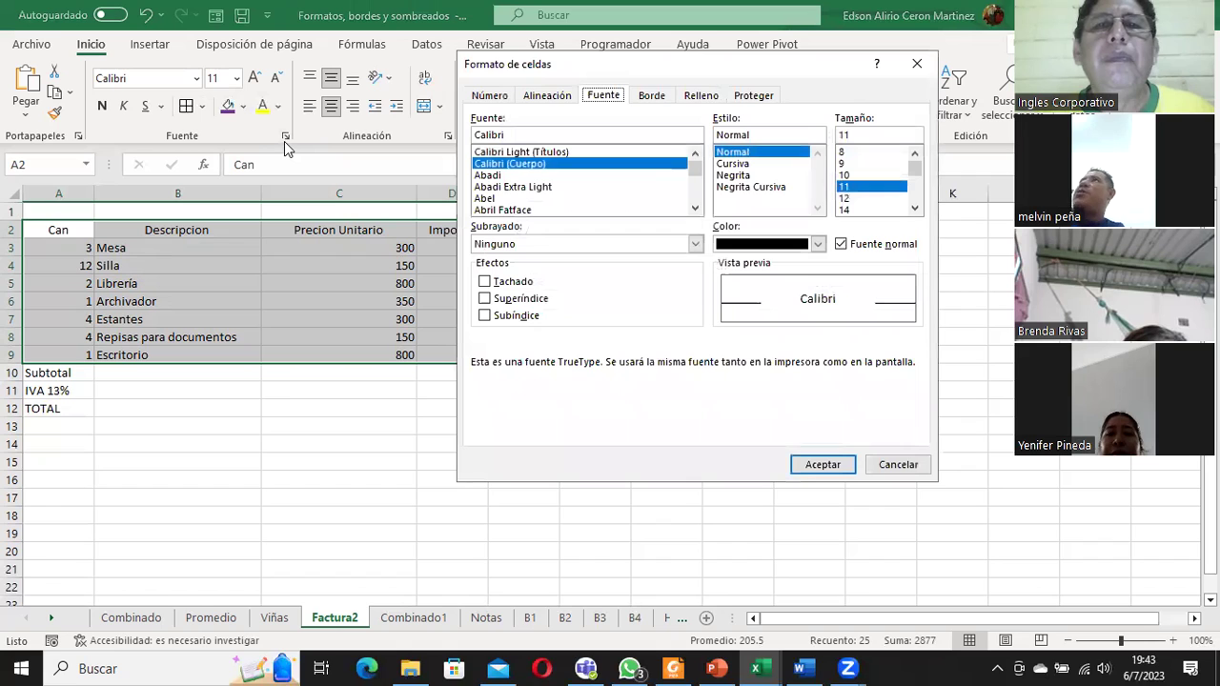
pyautogui.click(660, 96)
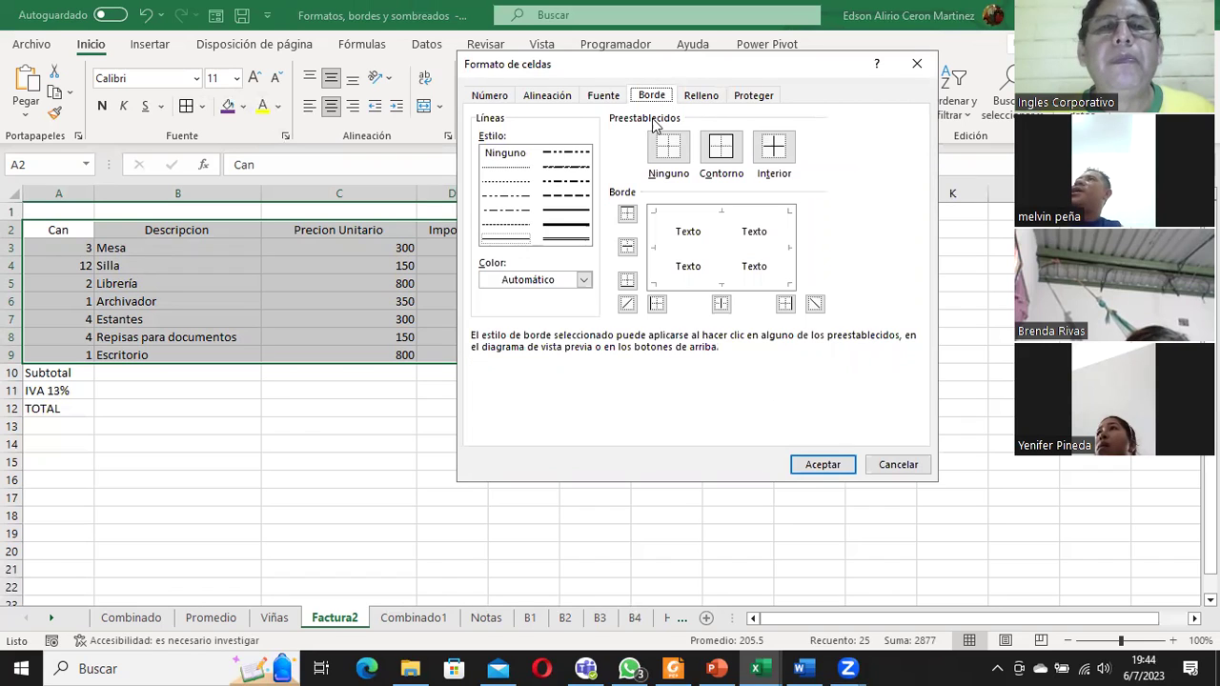
pyautogui.click(506, 227)
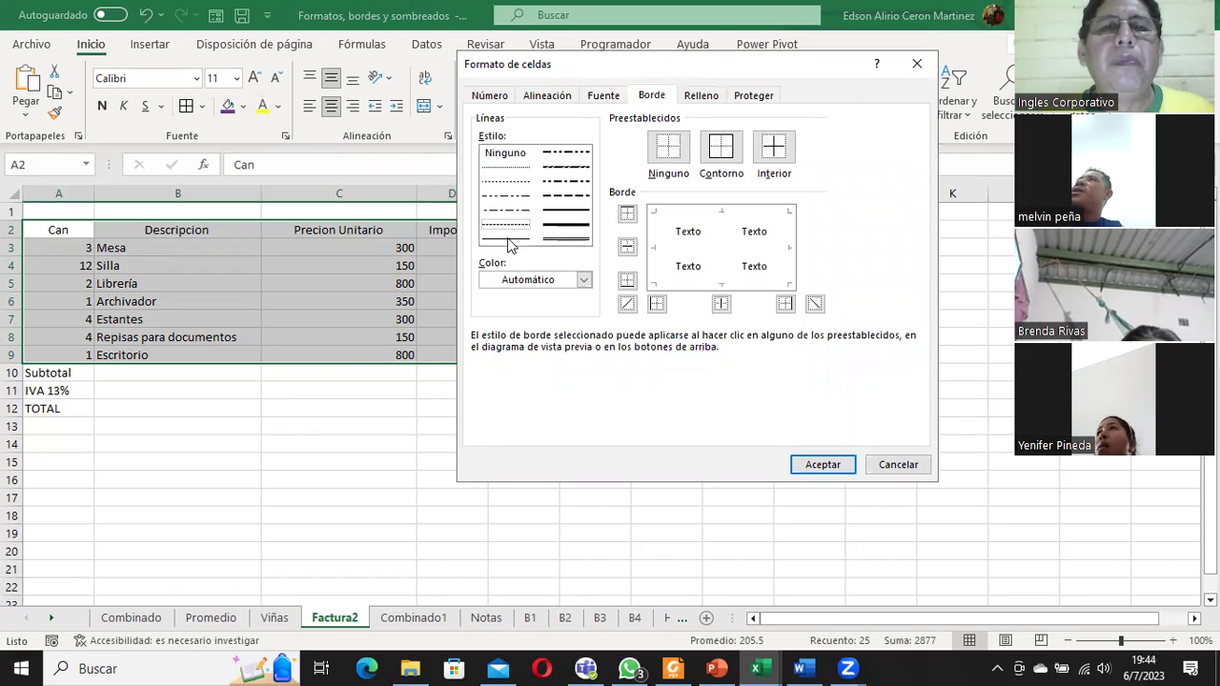
pyautogui.click(574, 208)
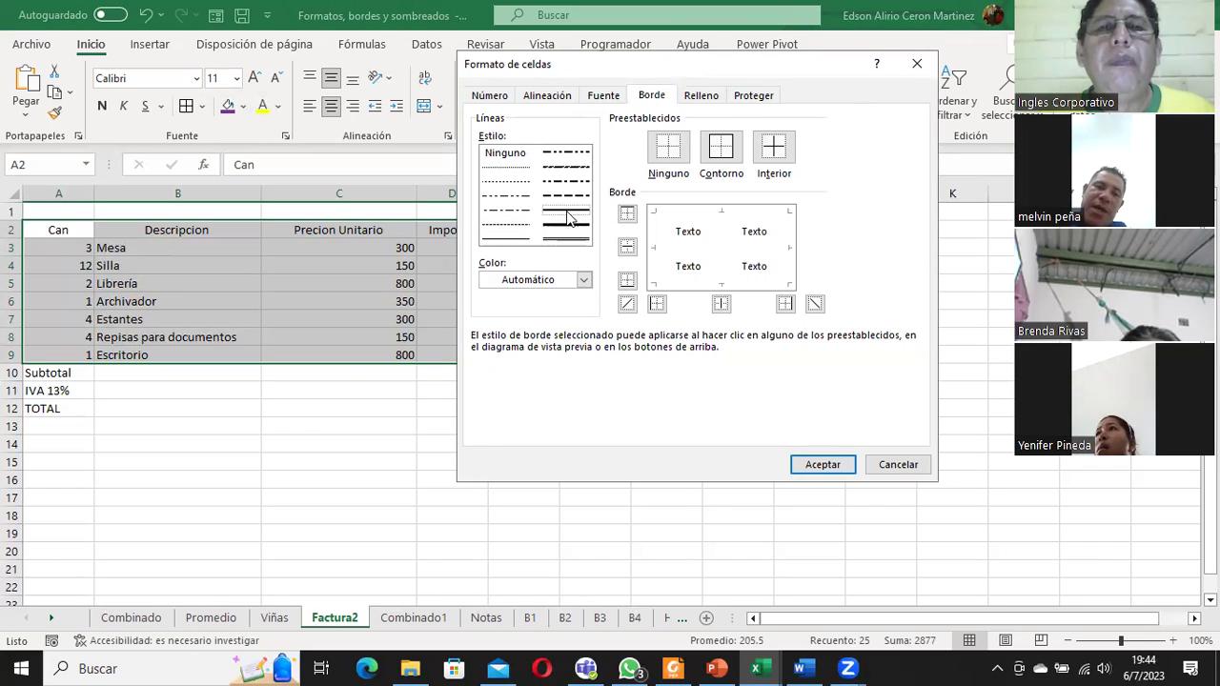
pyautogui.click(720, 151)
pyautogui.click(768, 153)
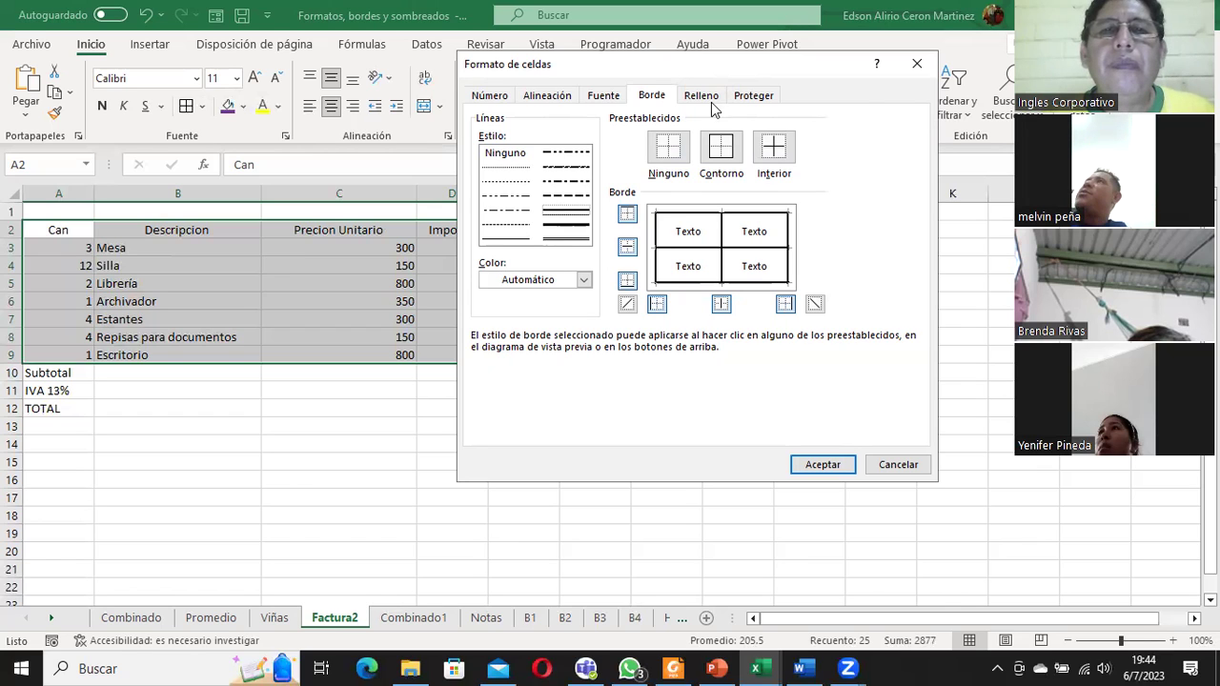
pyautogui.moveTo(710, 63); pyautogui.dragTo(658, 107)
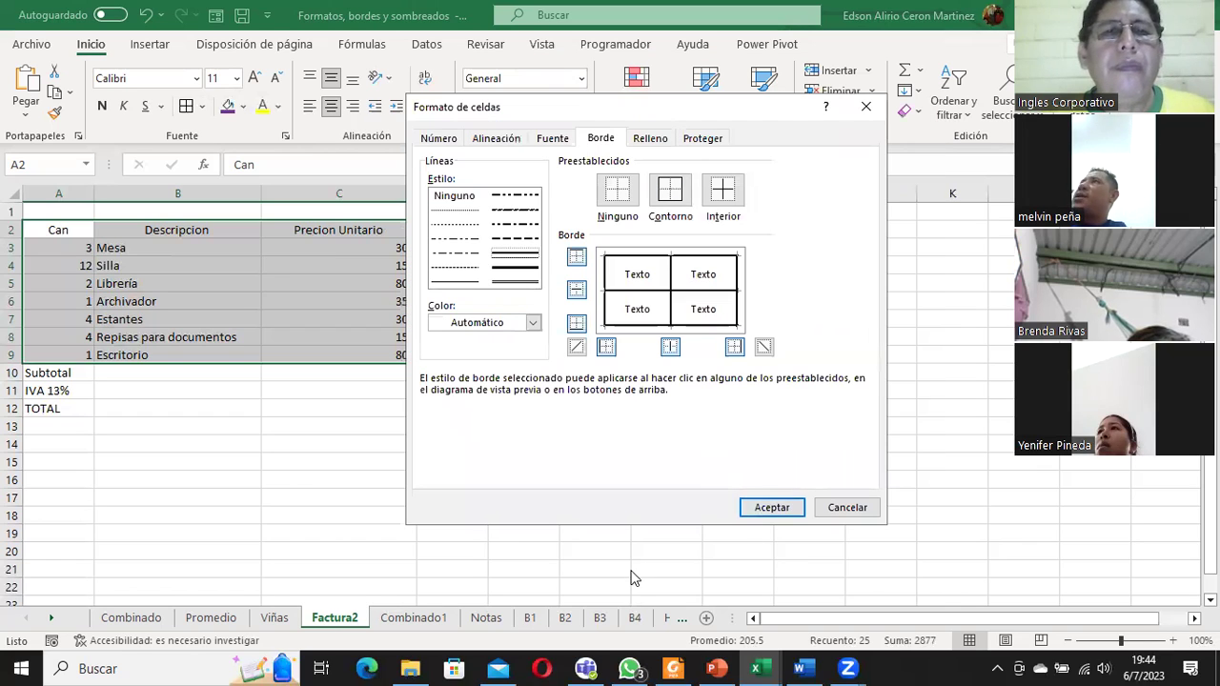
pyautogui.click(772, 507)
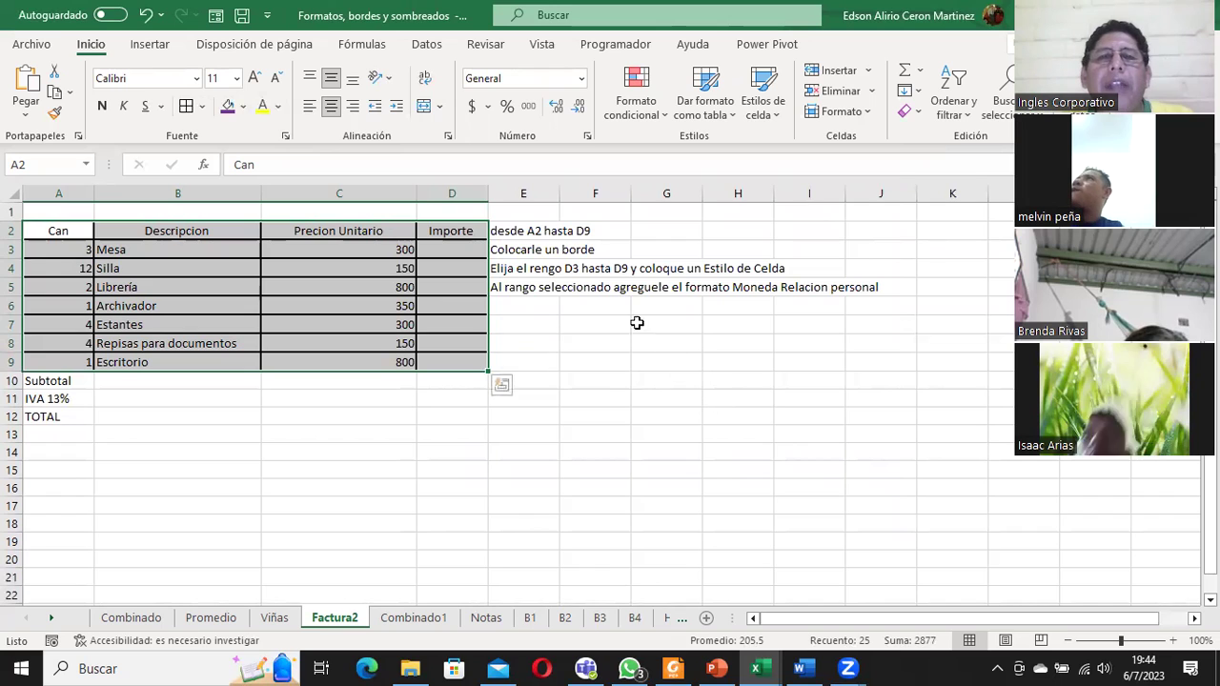
# Set the Importe cells D3:D9 to Moneda in the Format Cells number settings
pyautogui.click(443, 250)
pyautogui.moveTo(442, 248); pyautogui.dragTo(453, 362)
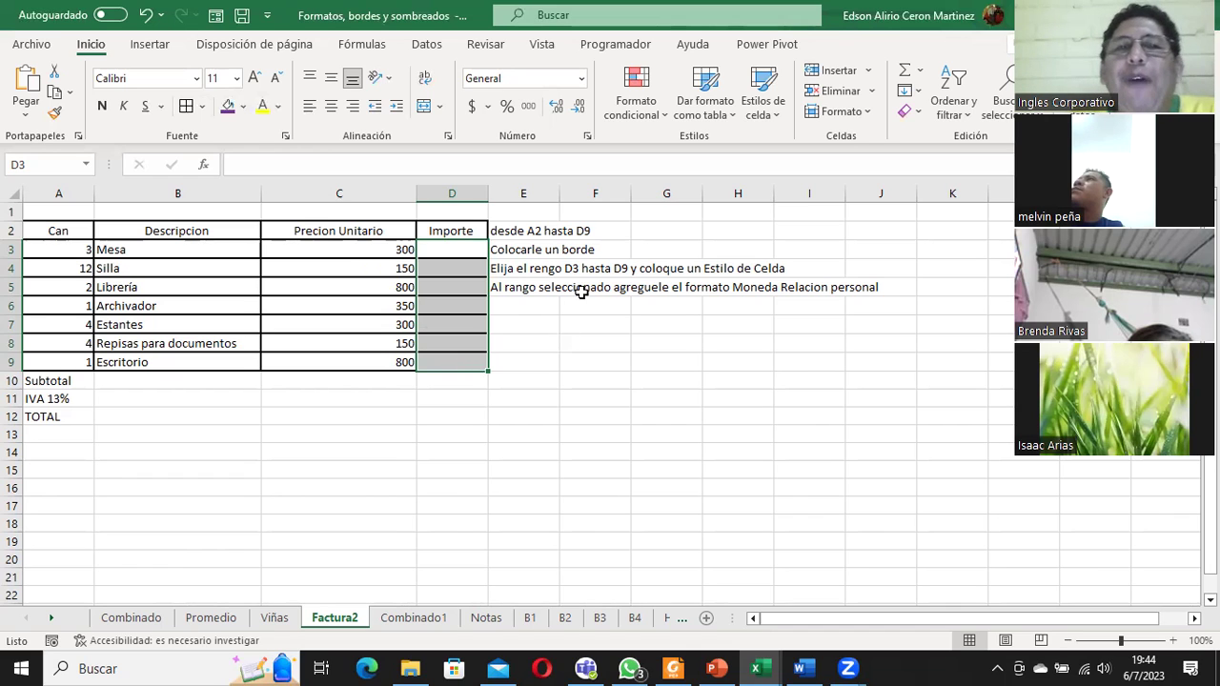
pyautogui.click(588, 138)
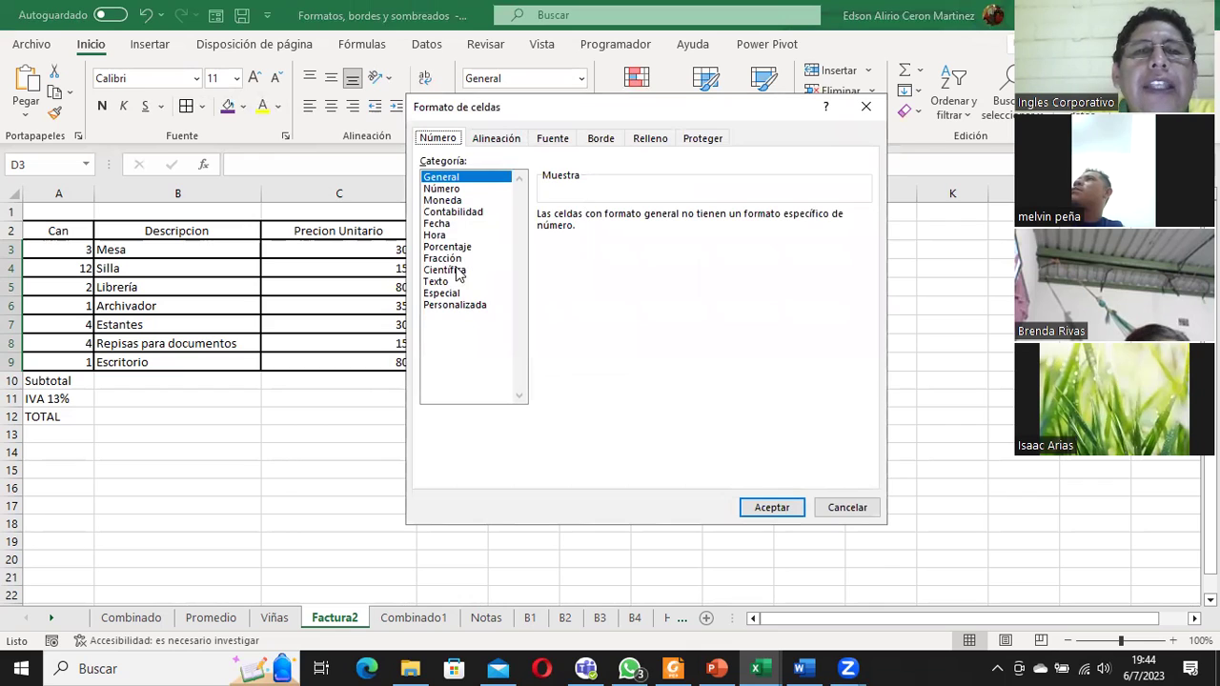
pyautogui.click(446, 202)
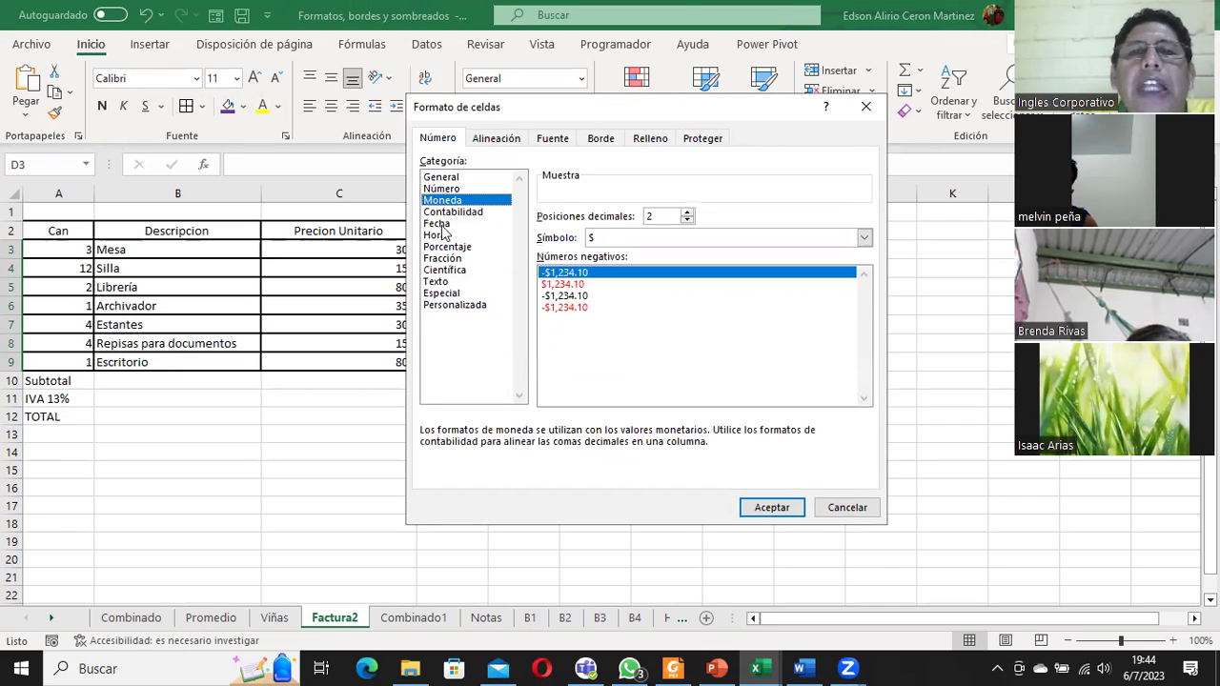
pyautogui.click(461, 305)
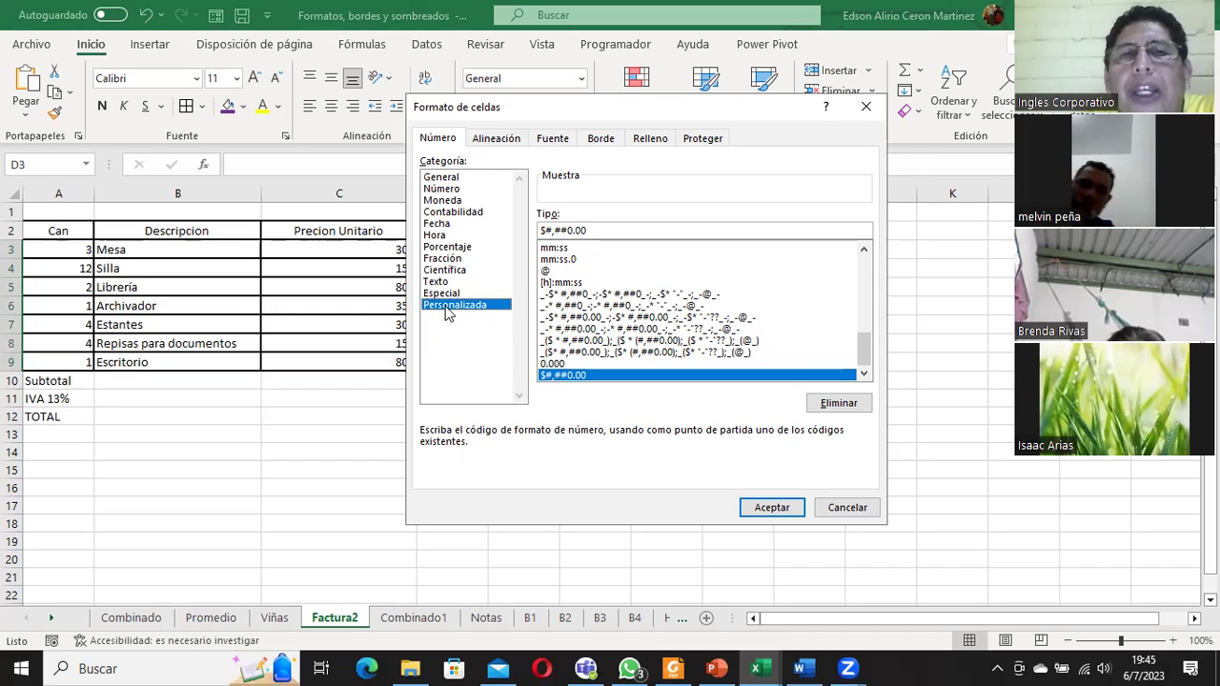
pyautogui.click(444, 200)
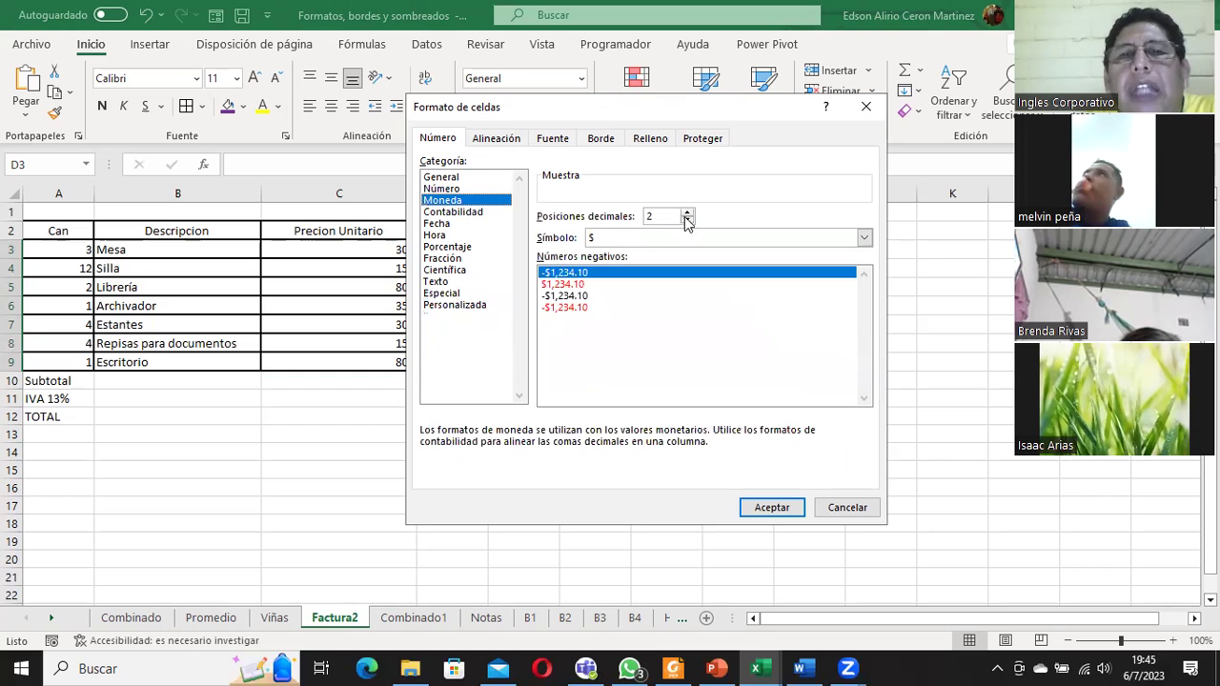
pyautogui.click(775, 507)
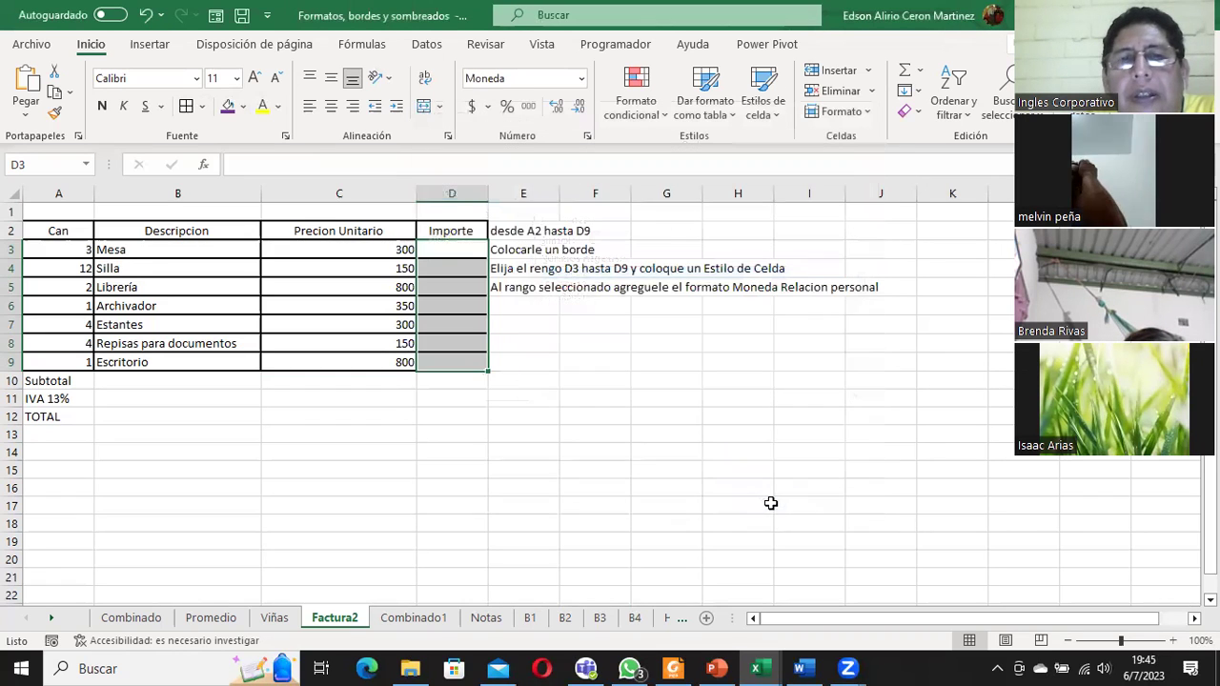
# Reapply Moneda to D3:D9 from the Number Format dropdown
pyautogui.moveTo(449, 249); pyautogui.dragTo(455, 358)
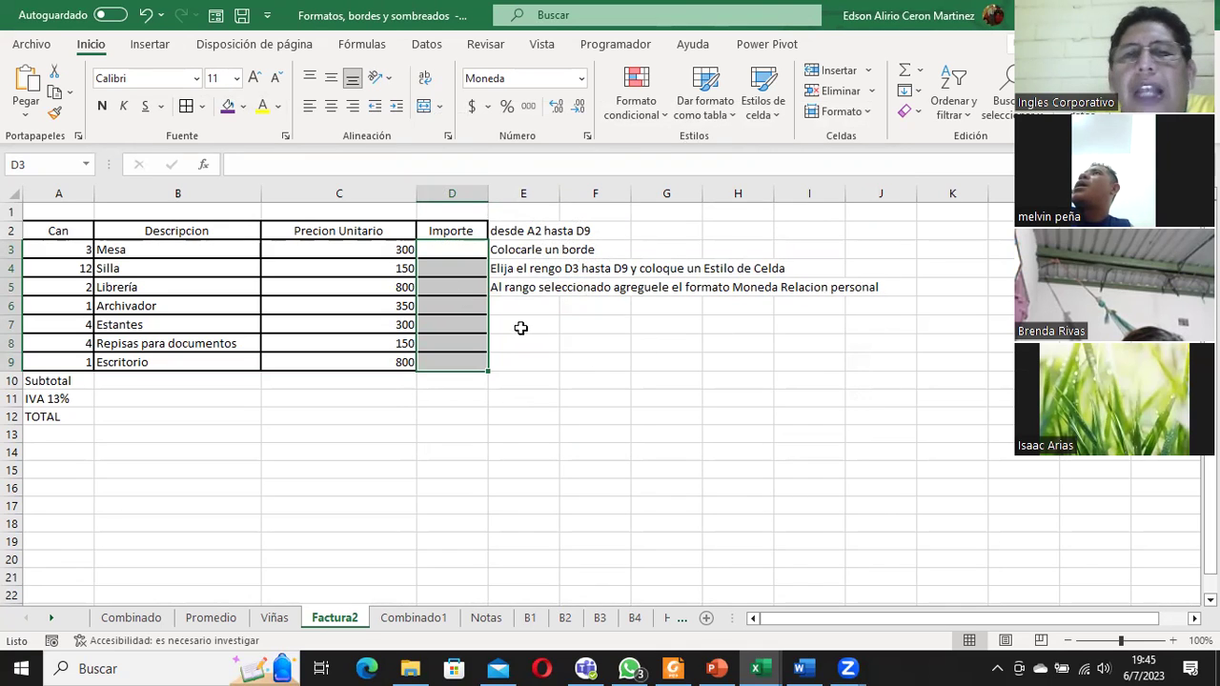
pyautogui.click(579, 82)
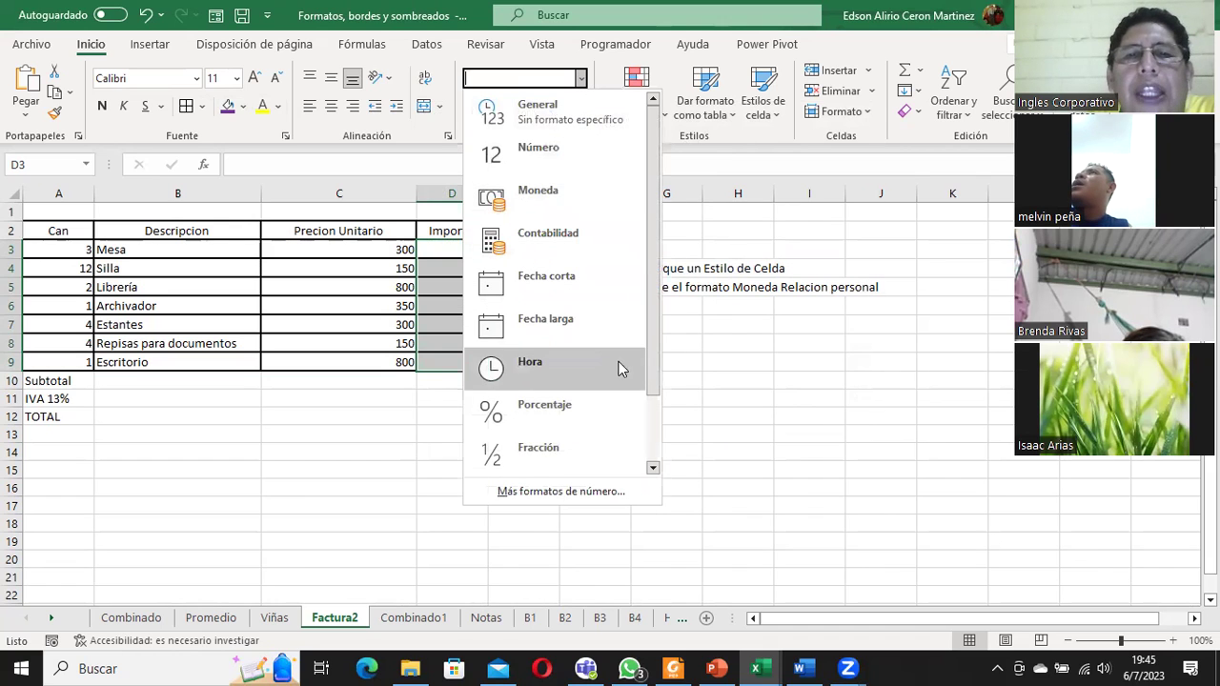
pyautogui.moveTo(654, 365)
pyautogui.mouseDown()
pyautogui.moveTo(656, 469)
pyautogui.moveTo(645, 376)
pyautogui.mouseUp()
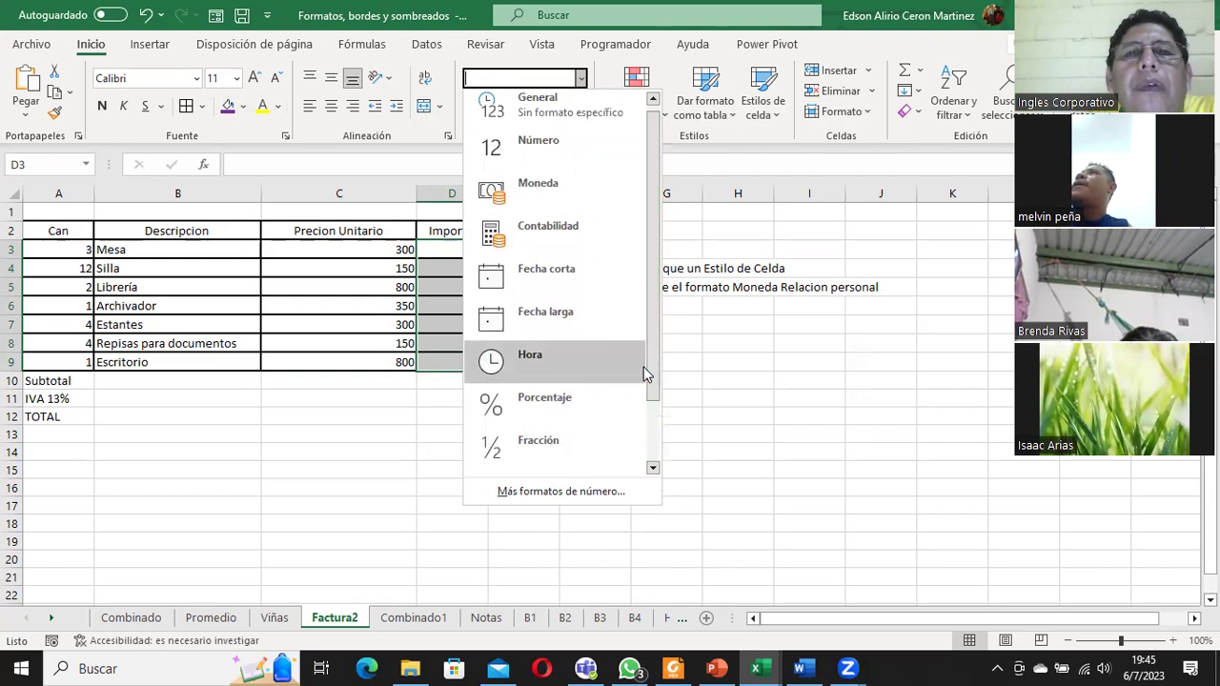
pyautogui.click(555, 195)
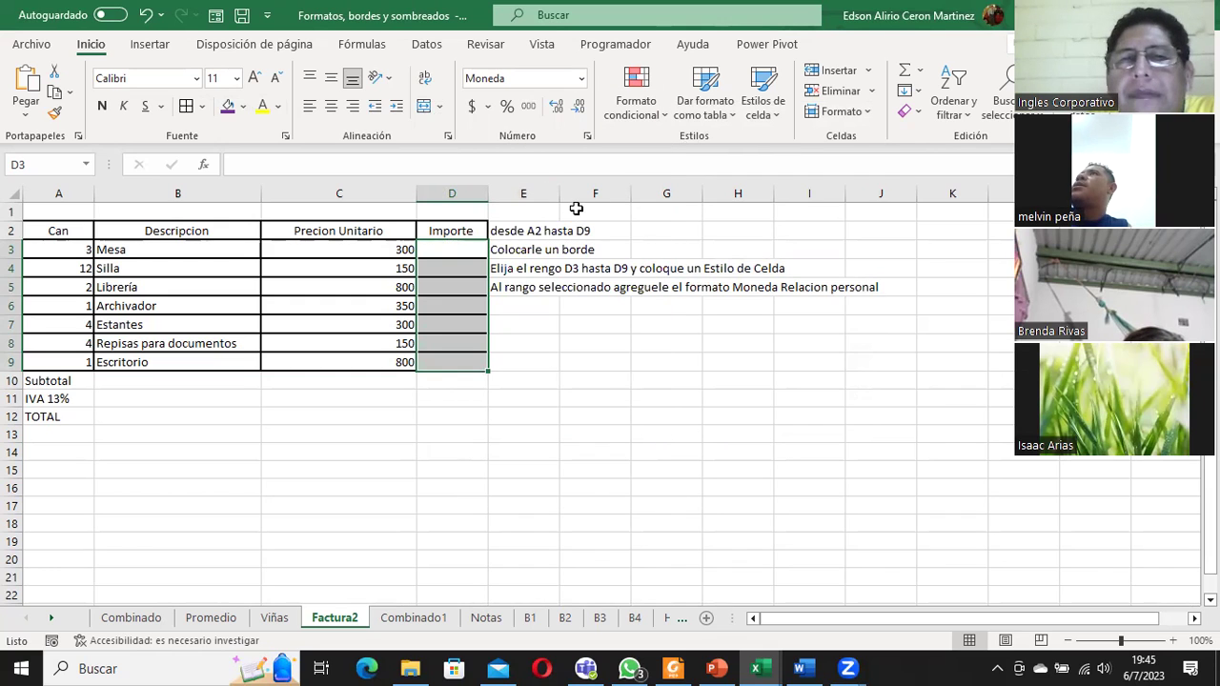
# Enter the amounts 10, 50, 70, 80 and 1,000 into D3 through D7
pyautogui.click(444, 248)
pyautogui.write('10')
pyautogui.press('Return')
pyautogui.write('50')
pyautogui.press('Return')
pyautogui.write('70')
pyautogui.press('Return')
pyautogui.write('80')
pyautogui.press('Return')
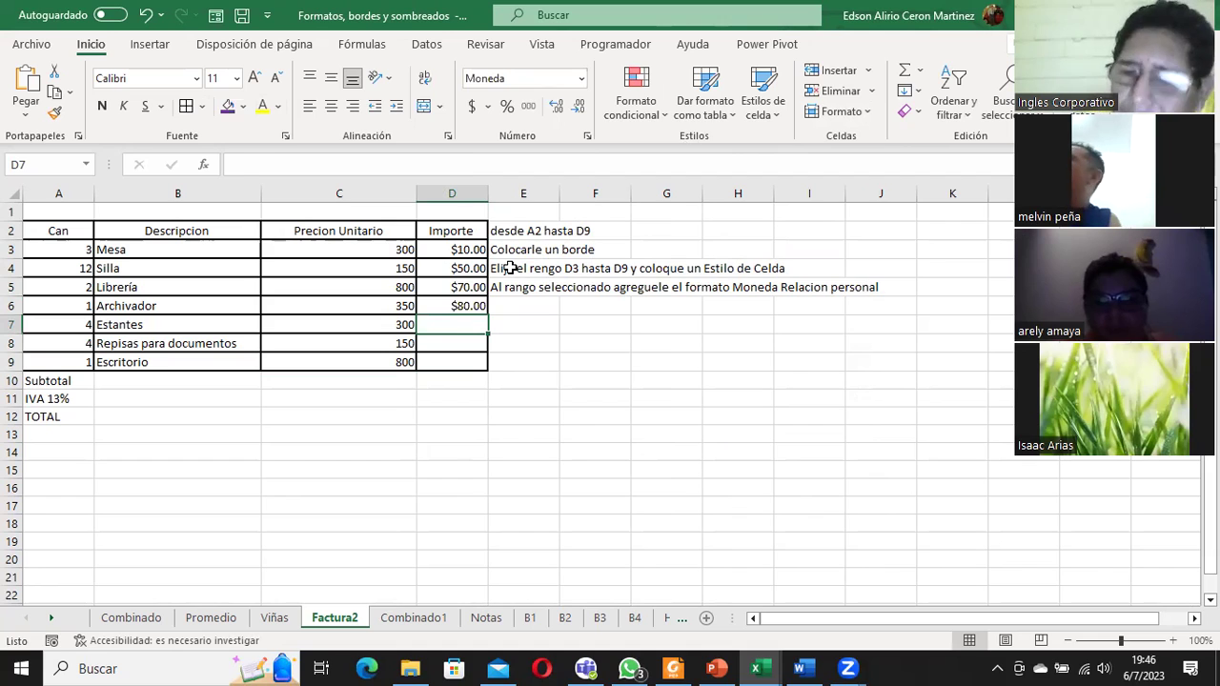
pyautogui.write('1,000')
pyautogui.press('Return')
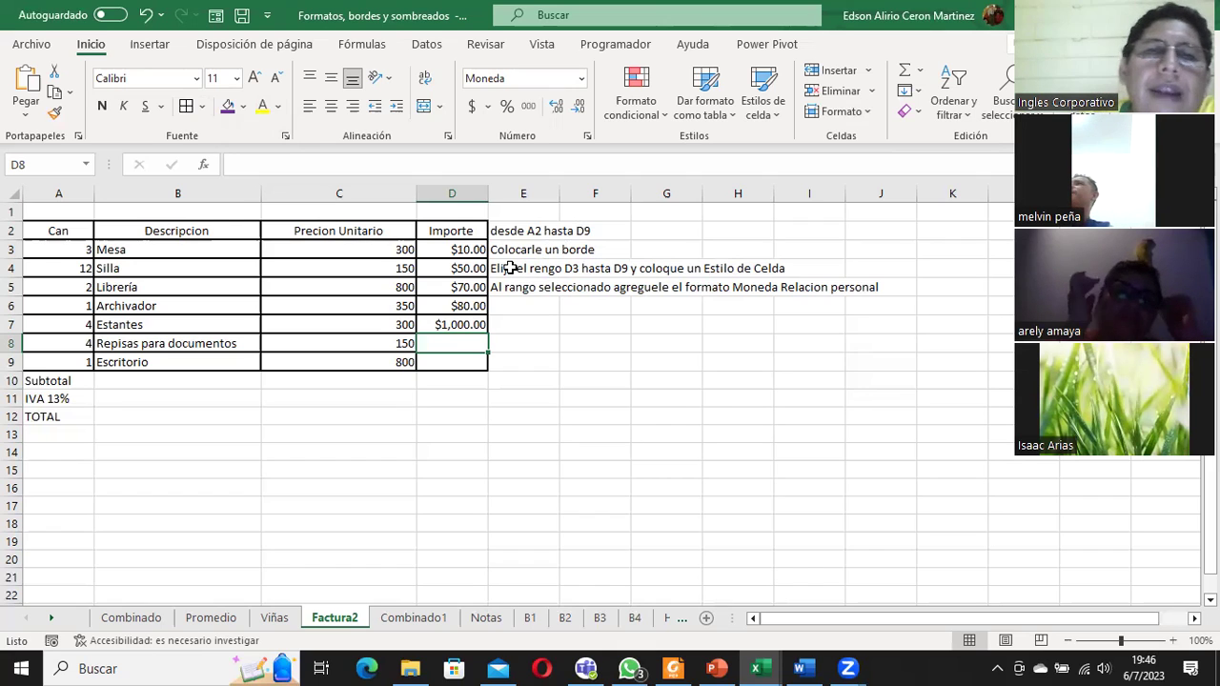
# Switch D3:D9 between Contabilidad and Moneda, ending on Contabilidad accounting format
pyautogui.moveTo(462, 249); pyautogui.dragTo(460, 362)
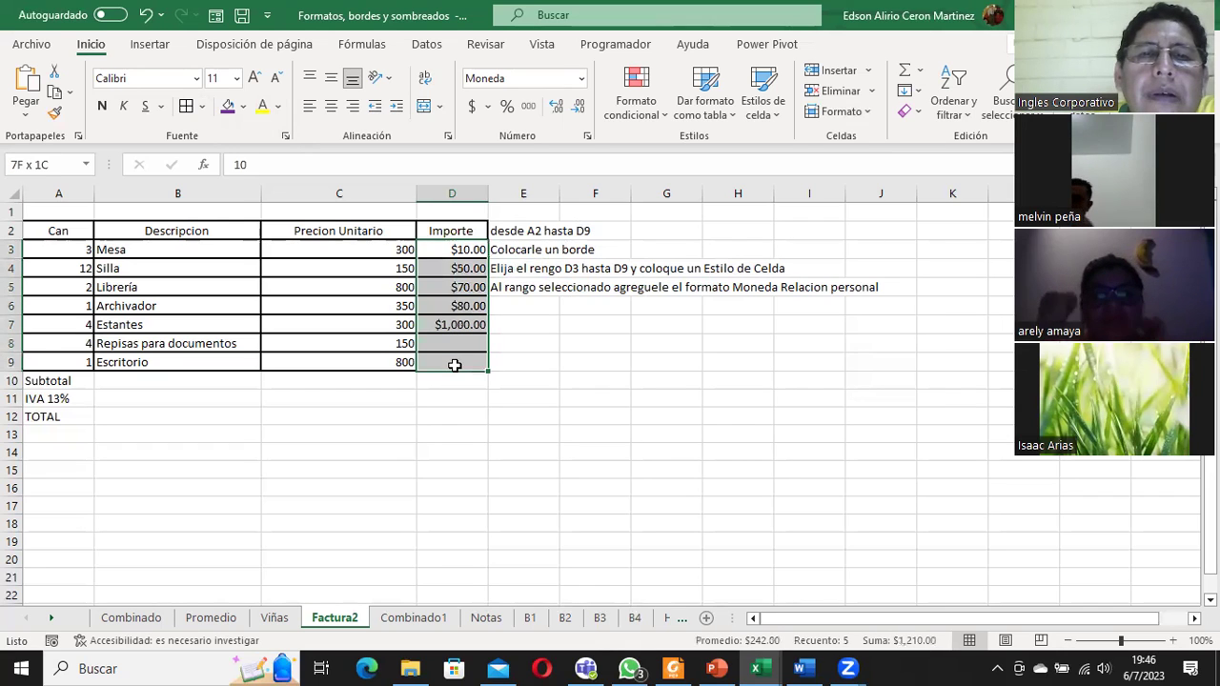
pyautogui.click(580, 78)
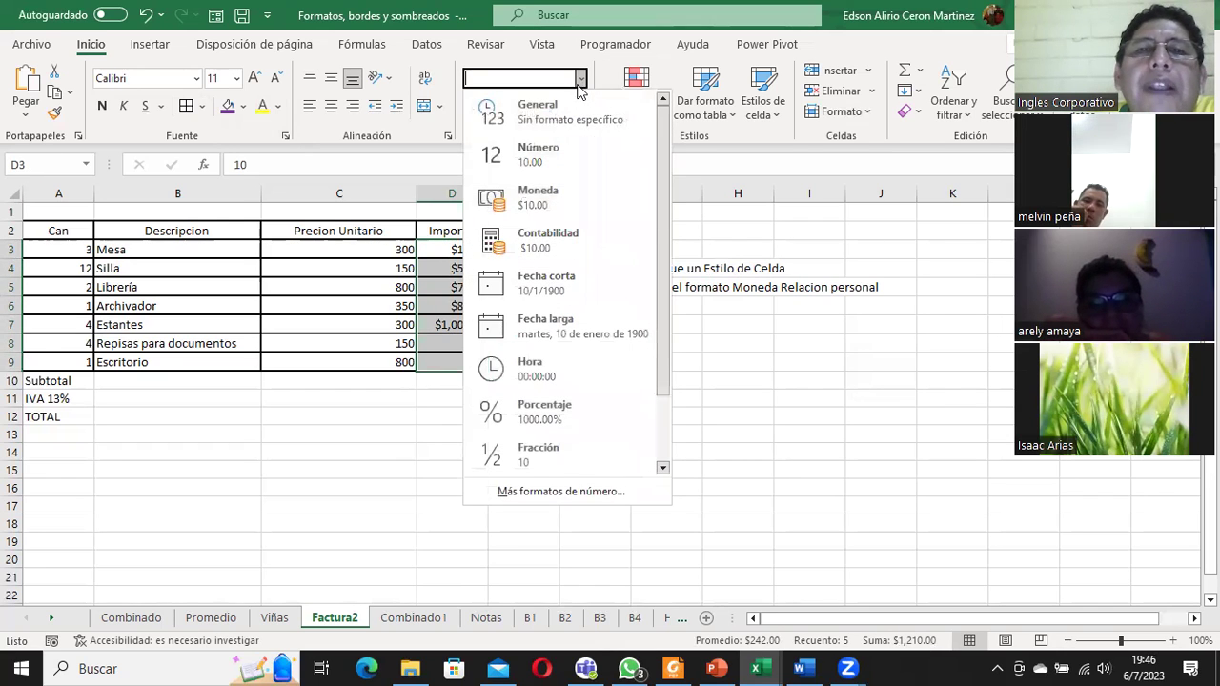
pyautogui.click(560, 240)
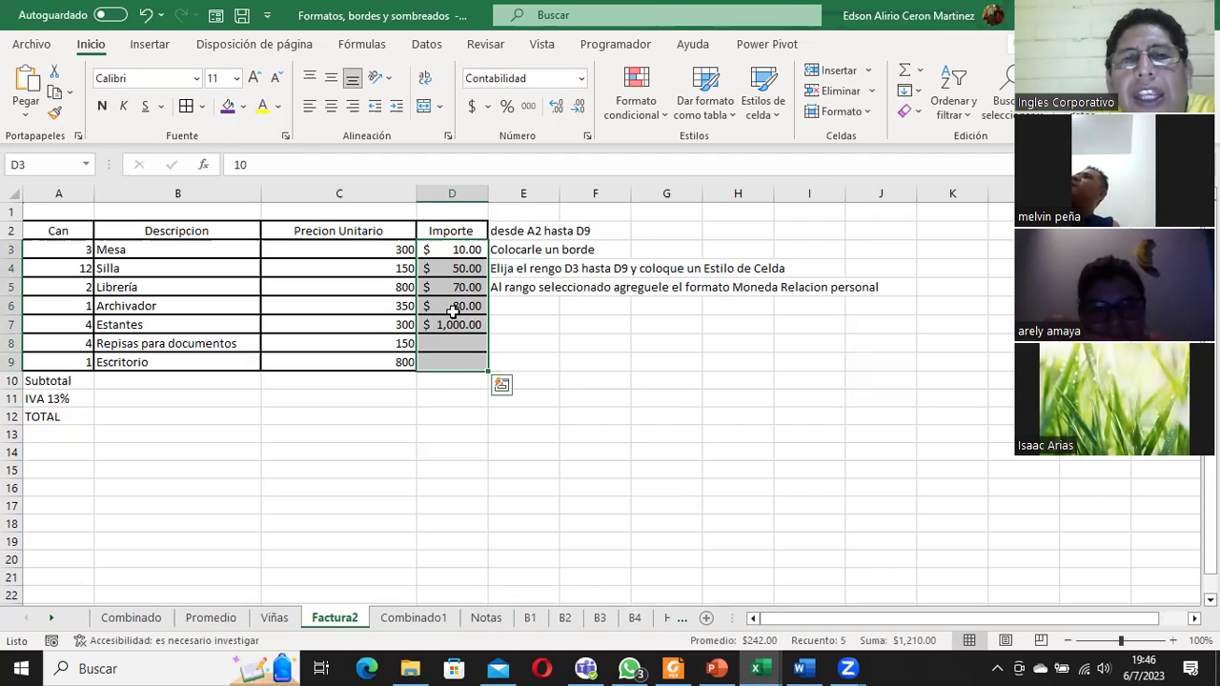
pyautogui.click(581, 78)
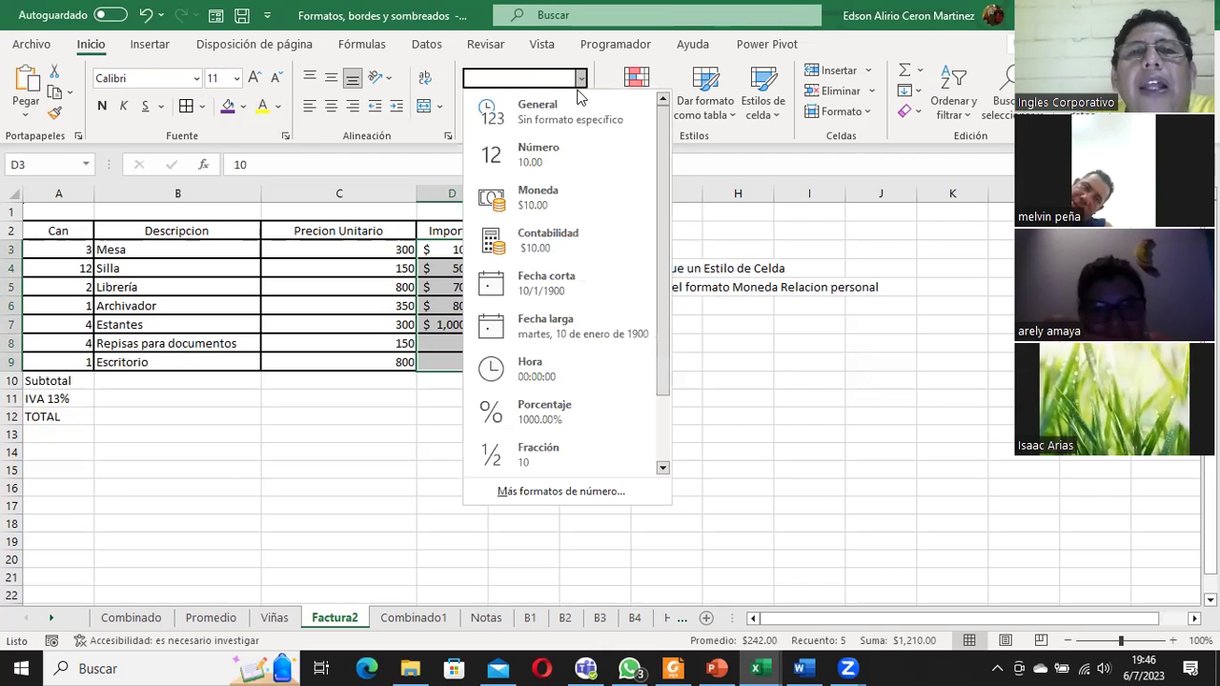
pyautogui.click(563, 200)
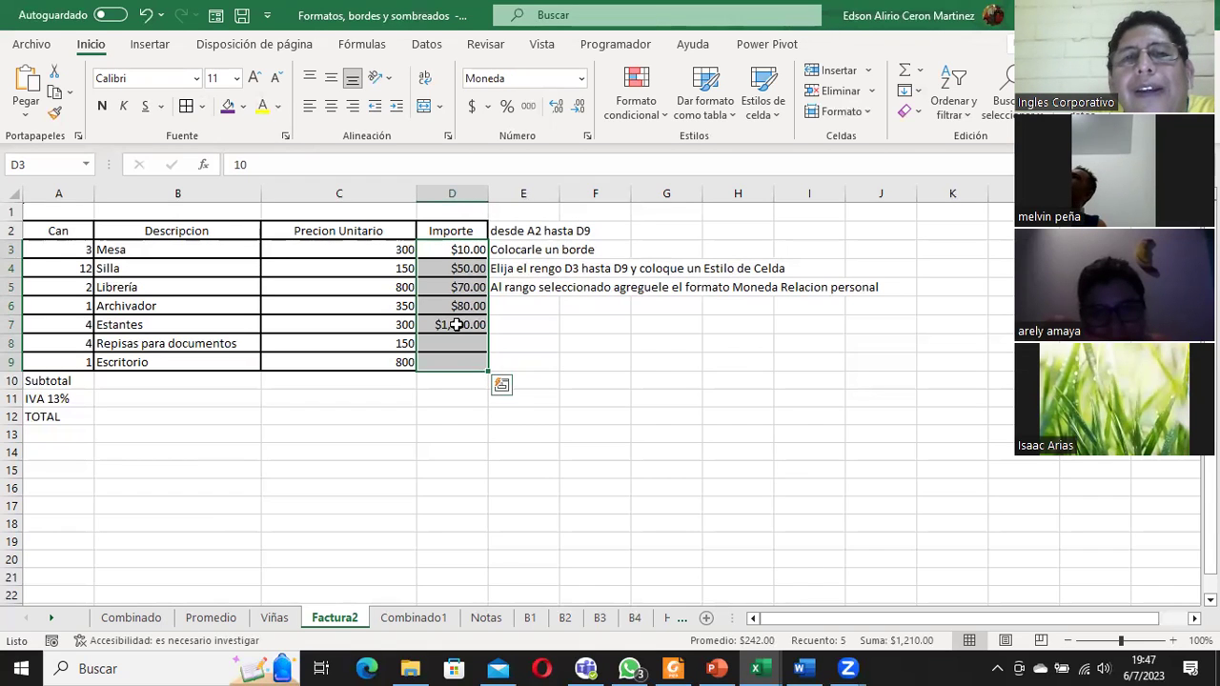
pyautogui.click(579, 80)
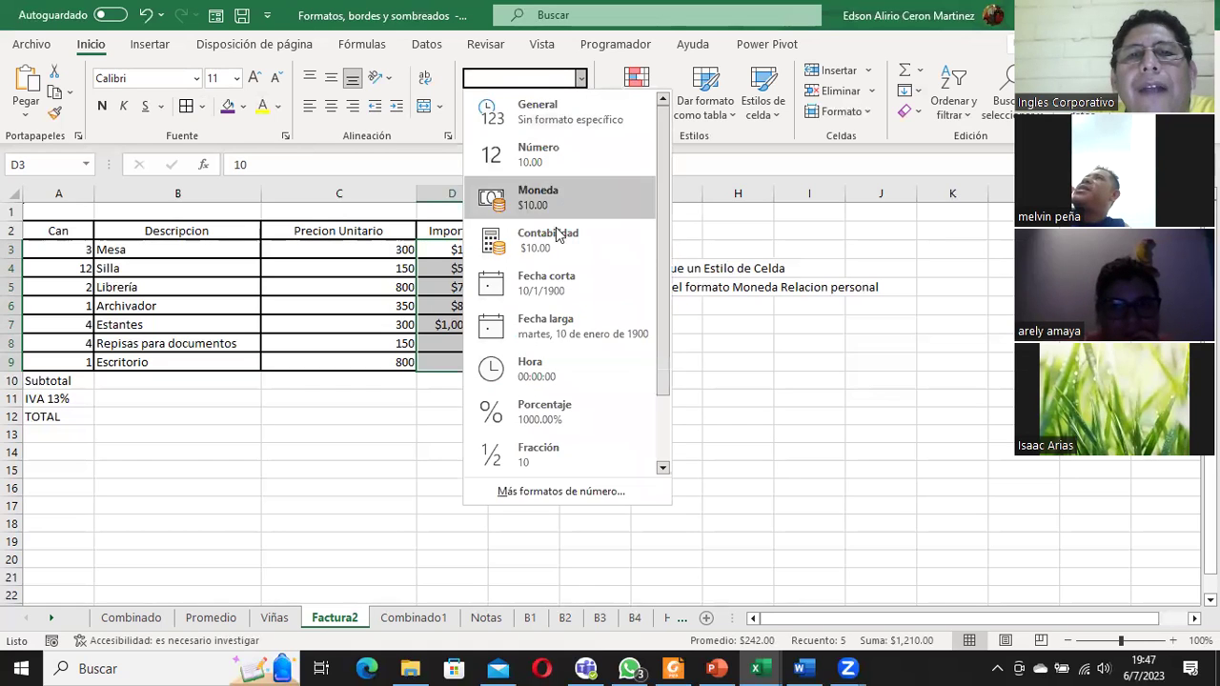
pyautogui.click(555, 231)
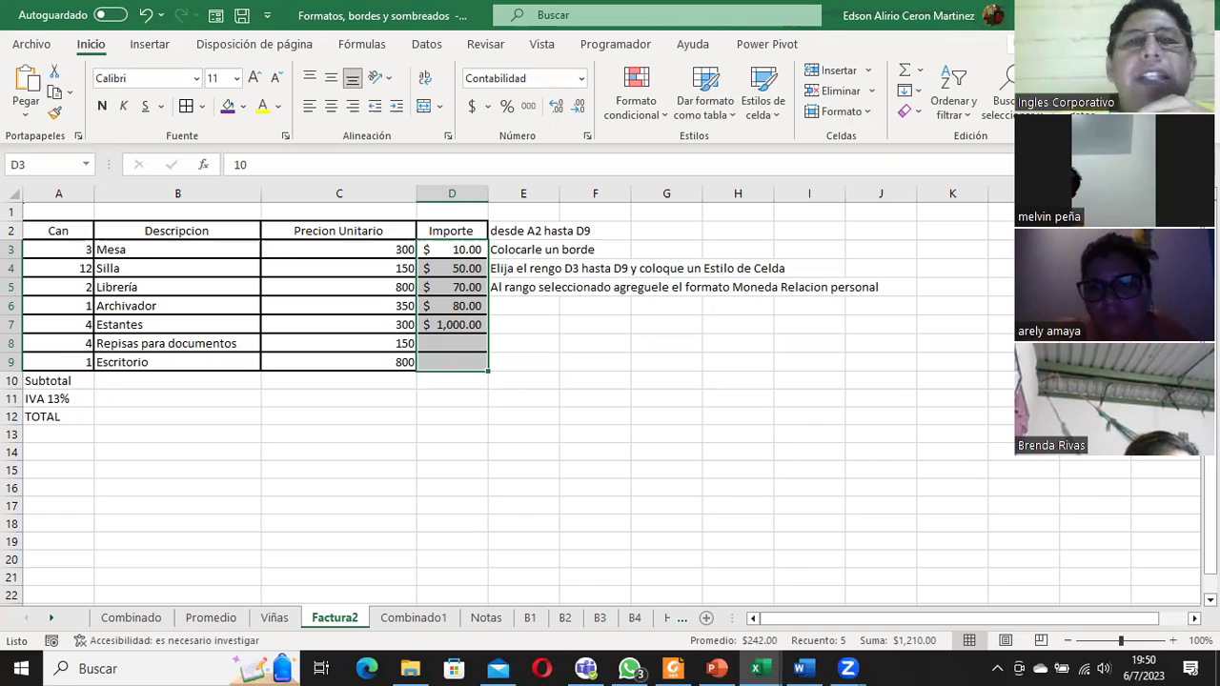
# Open Formato de celdas for D3:D9 and preview the Moneda and custom currency codes
pyautogui.click(586, 138)
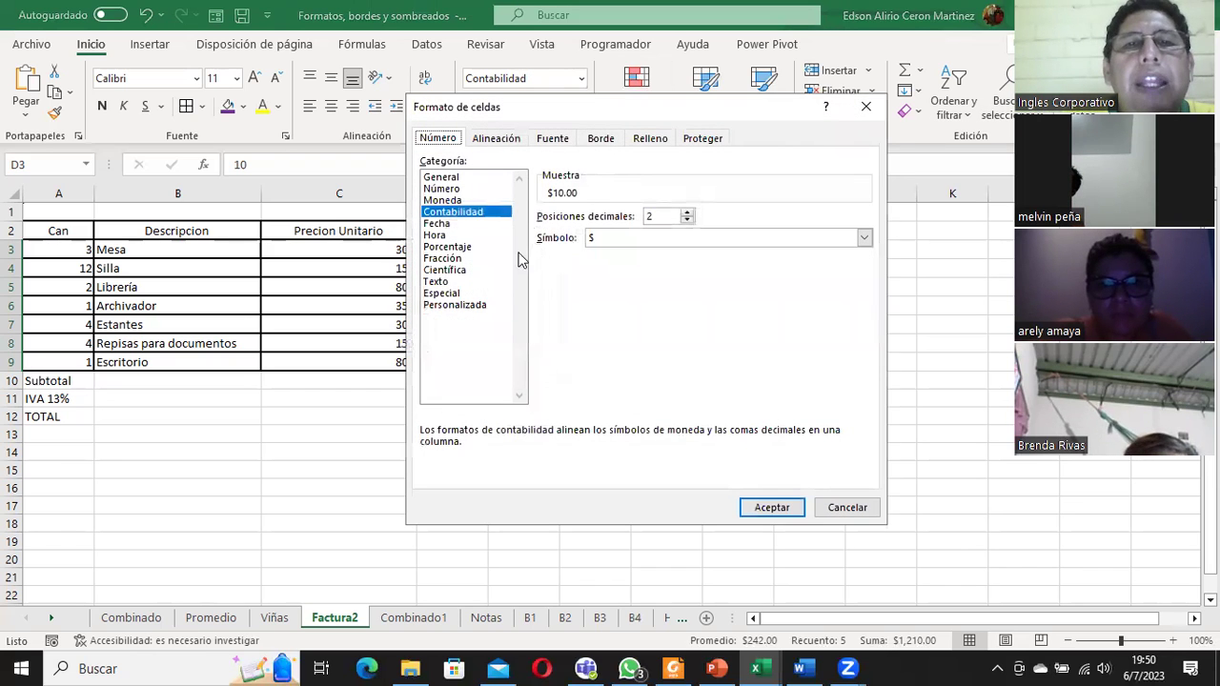
pyautogui.click(442, 200)
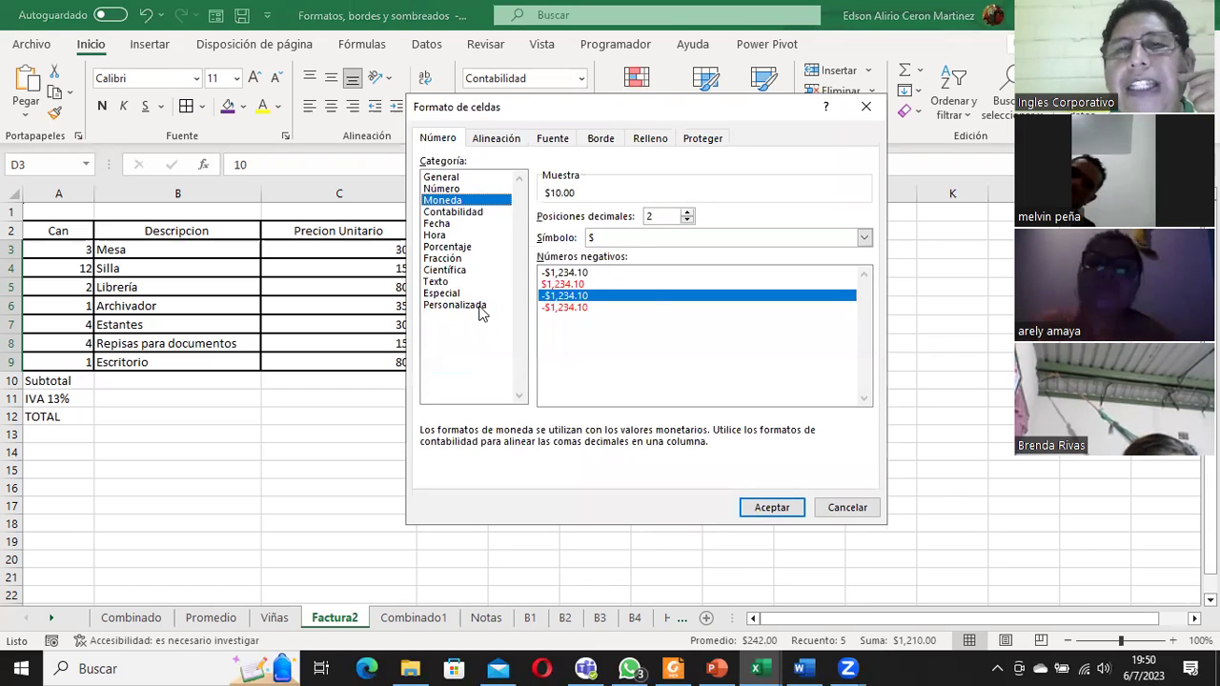
pyautogui.click(467, 305)
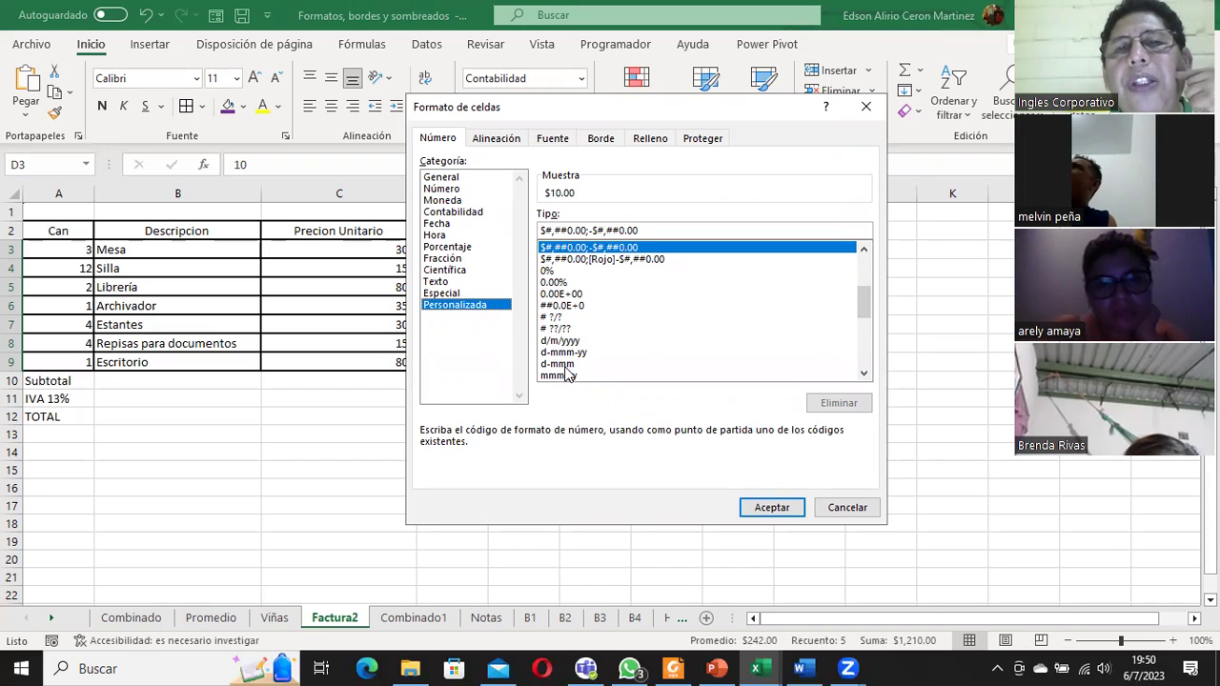
pyautogui.click(615, 261)
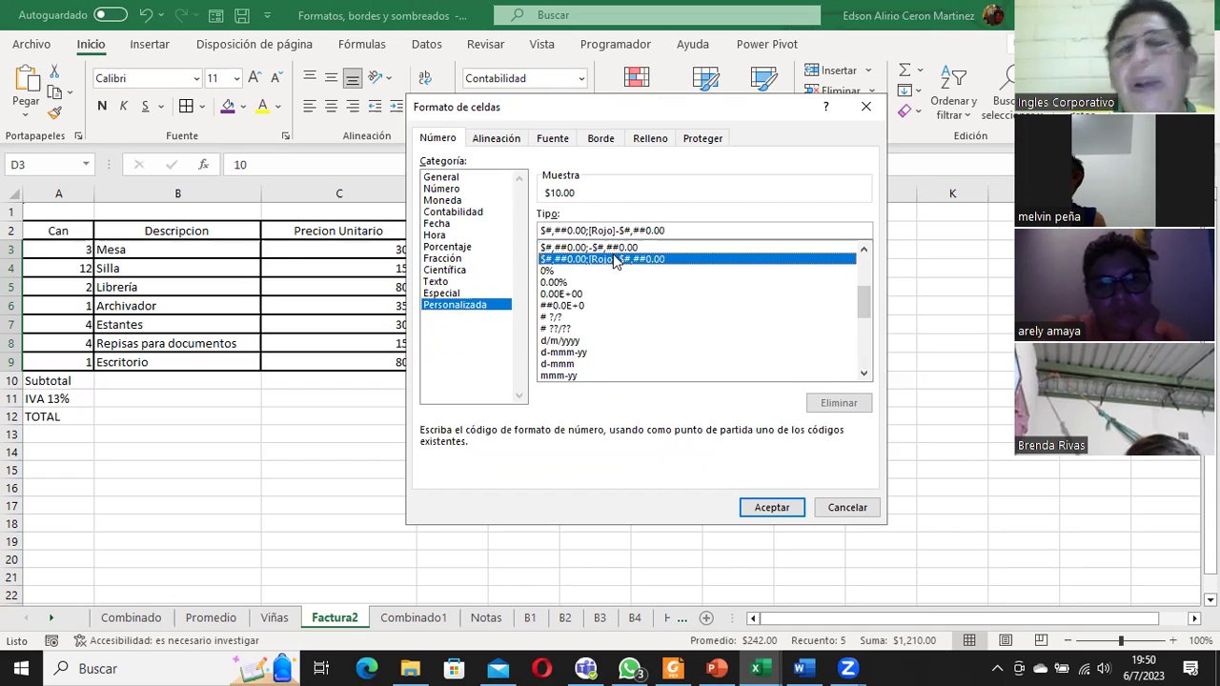
pyautogui.click(616, 247)
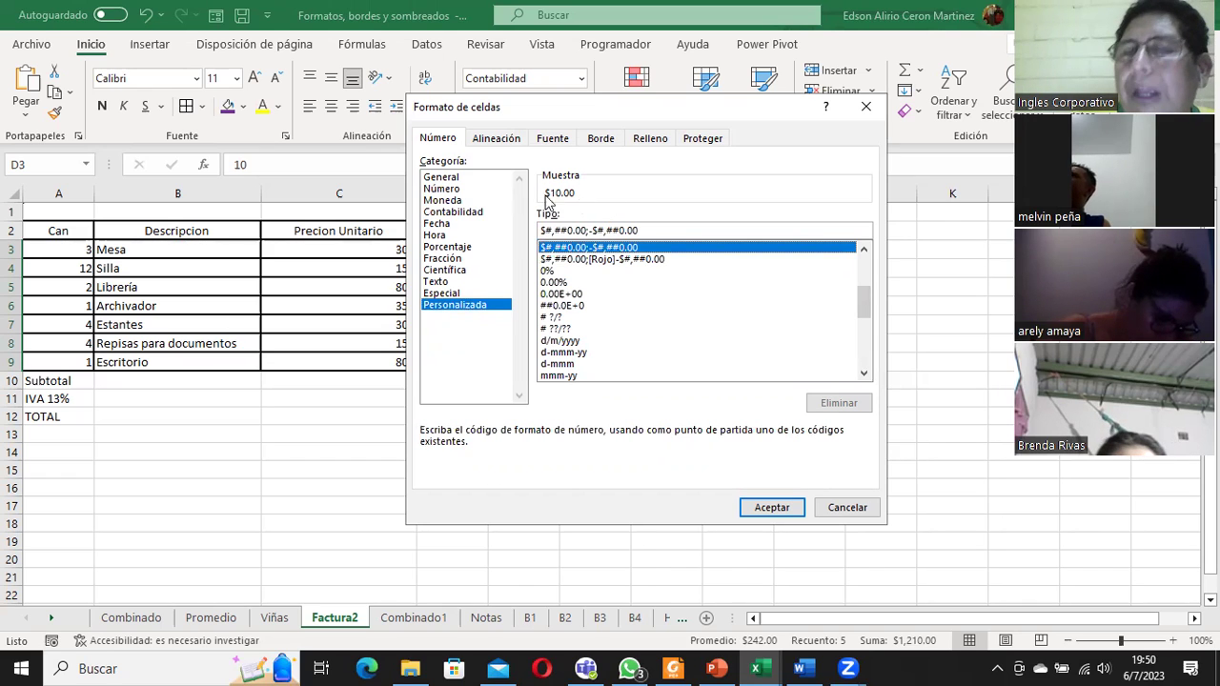
# Browse the categories to the Fecha date options, then return to General
pyautogui.click(459, 177)
pyautogui.click(463, 190)
pyautogui.click(462, 202)
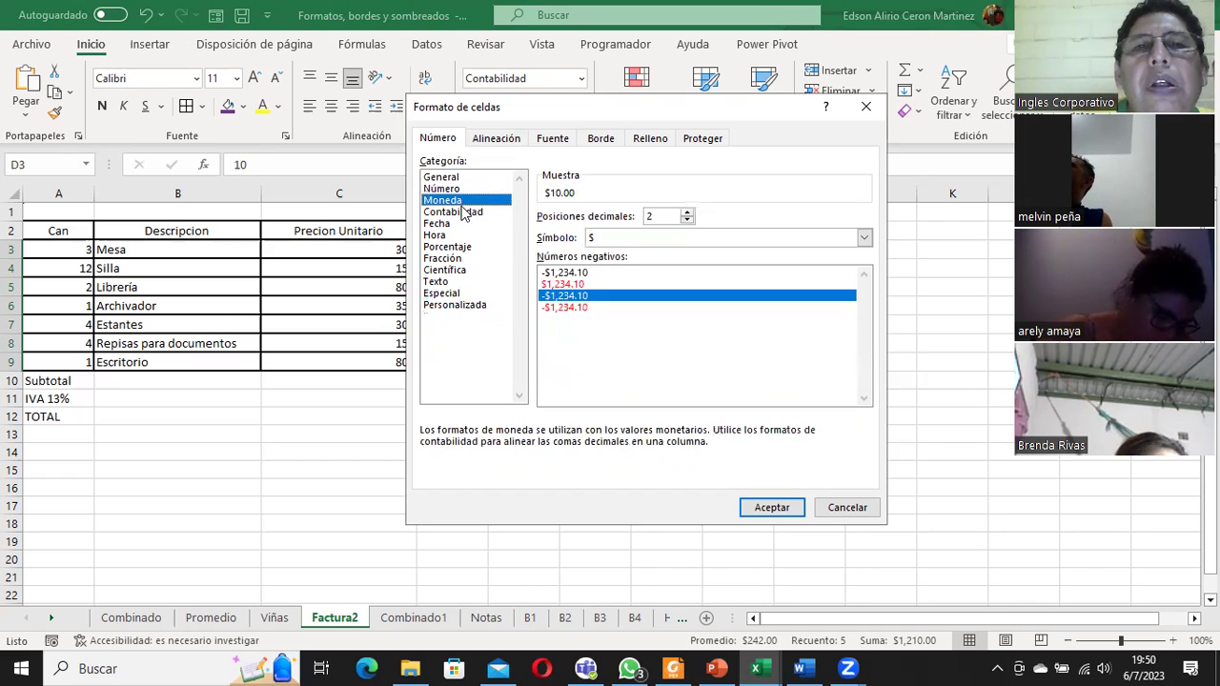
pyautogui.click(463, 211)
pyautogui.click(454, 223)
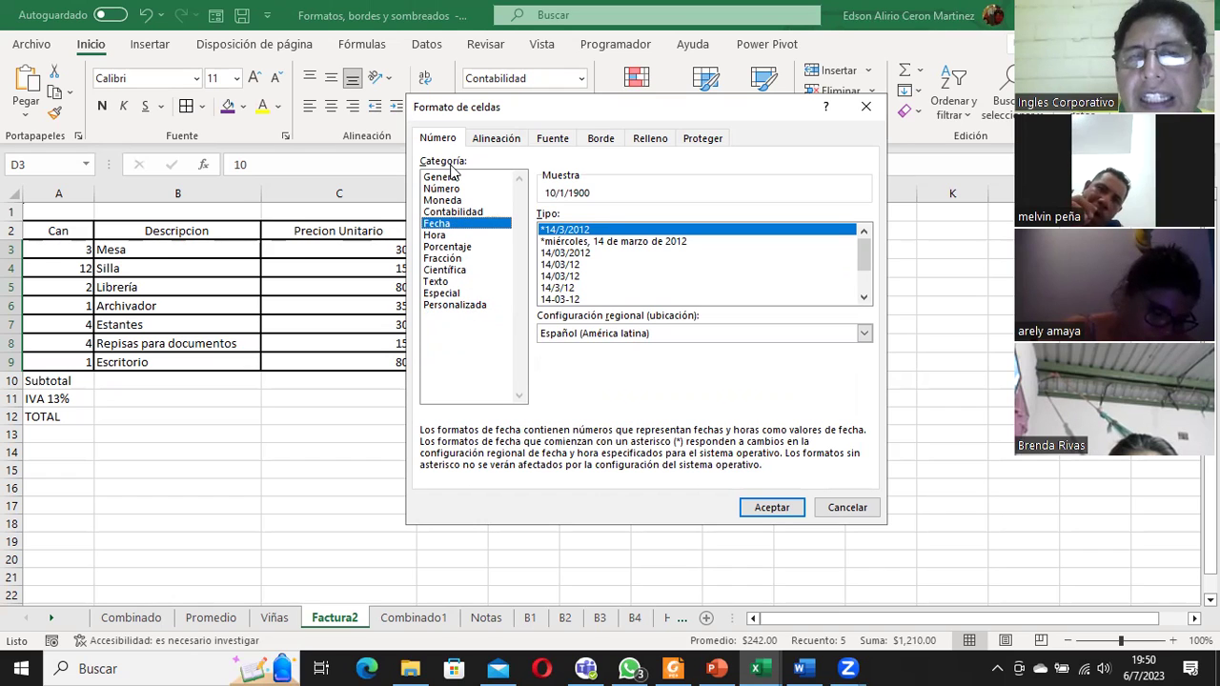
pyautogui.press('Home')
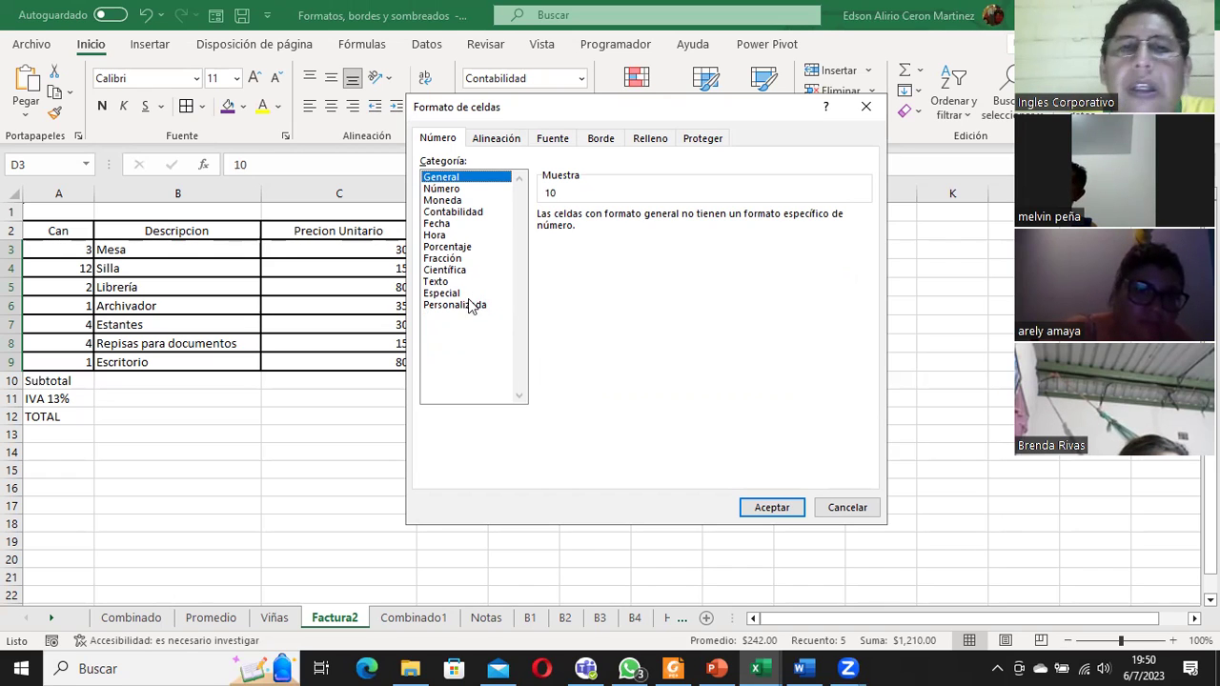
# Preview Contabilidad and the red-negative custom codes, then cancel, keeping D3:D9 in accounting format
pyautogui.click(455, 212)
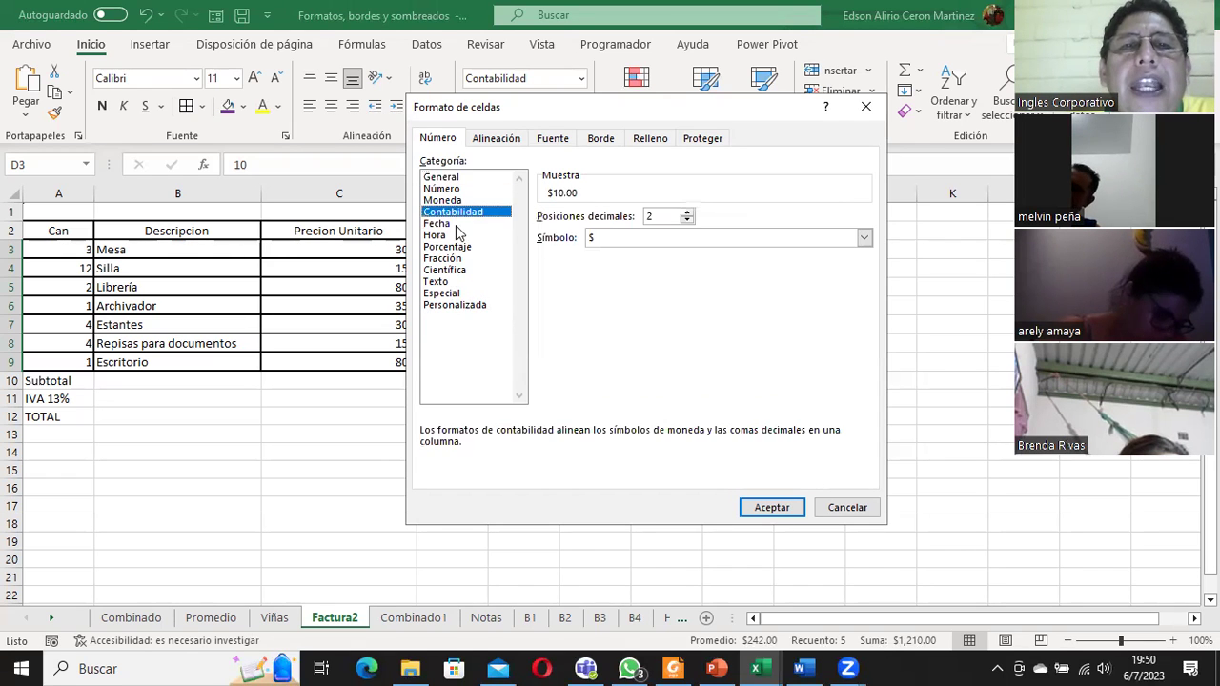
pyautogui.click(462, 305)
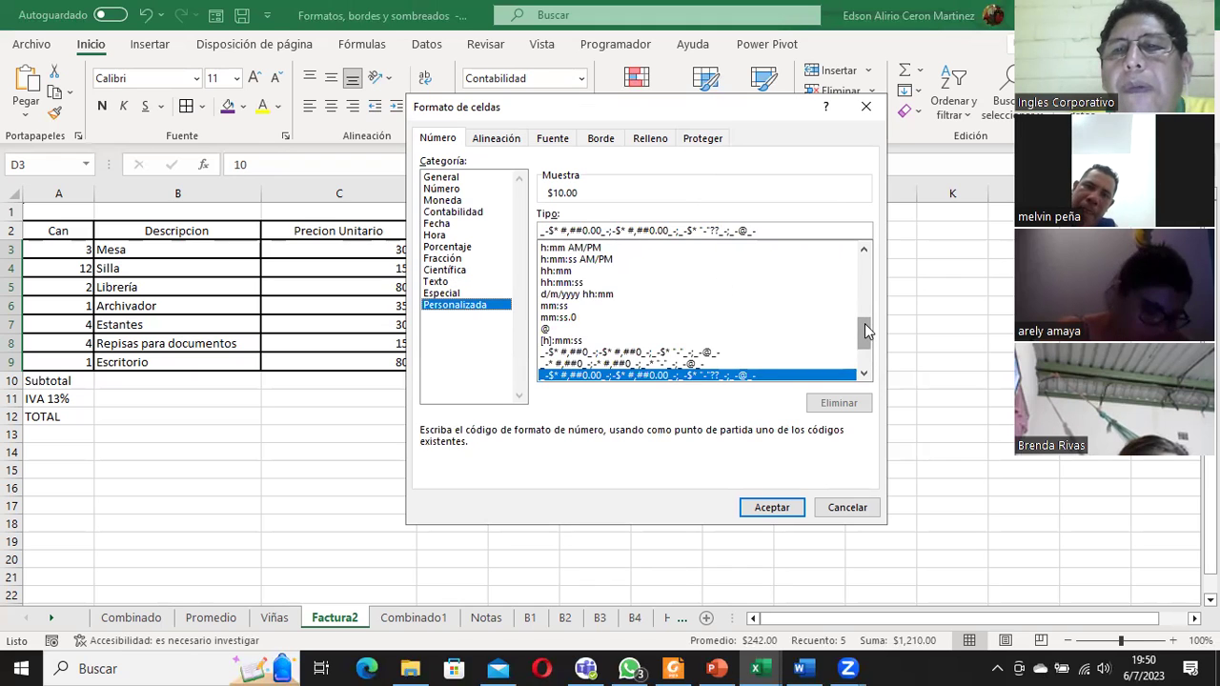
pyautogui.moveTo(863, 331); pyautogui.dragTo(864, 262)
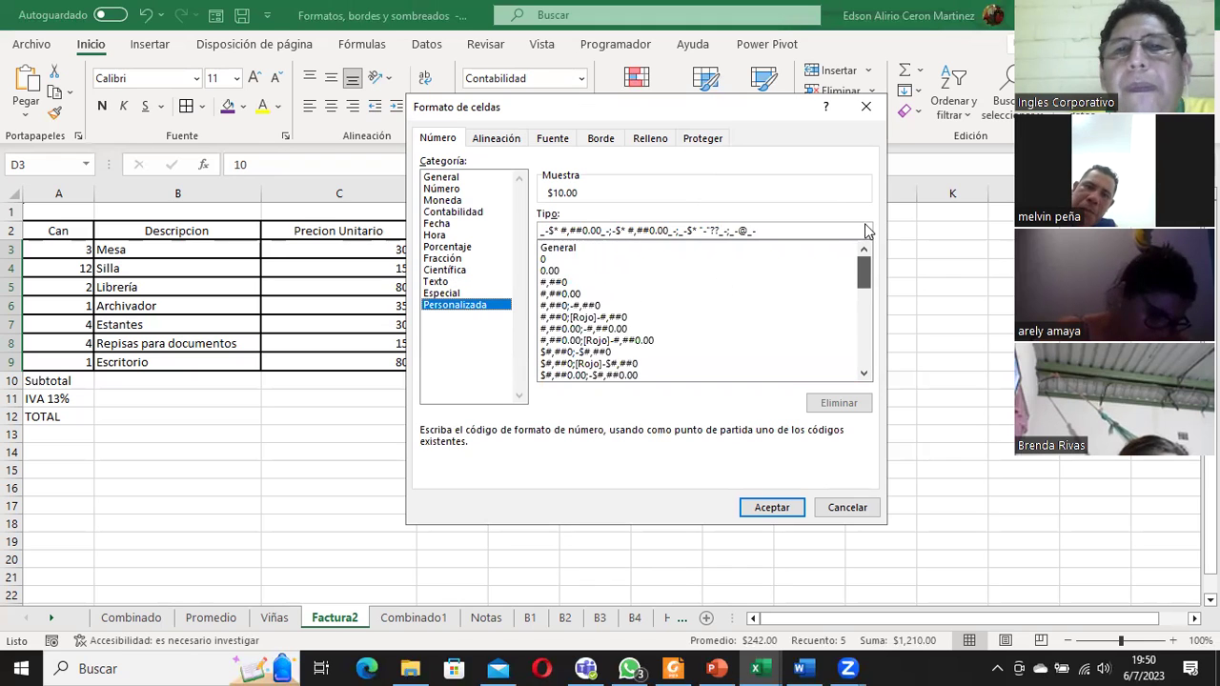
pyautogui.click(614, 318)
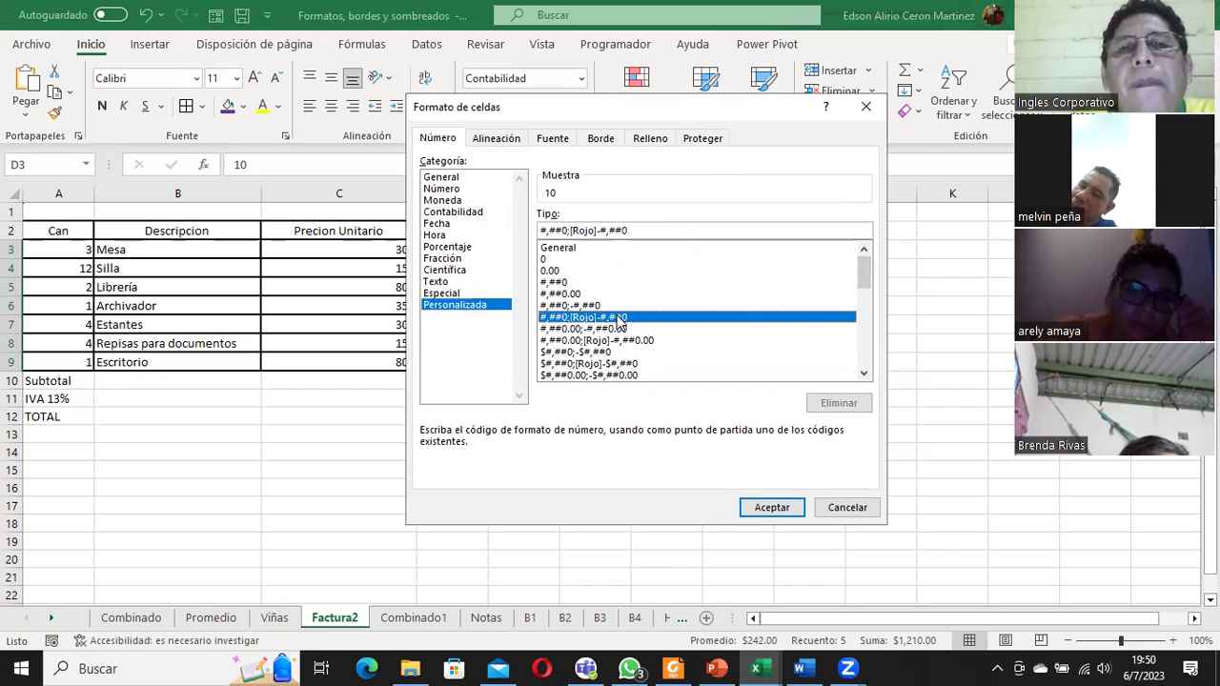
pyautogui.click(614, 340)
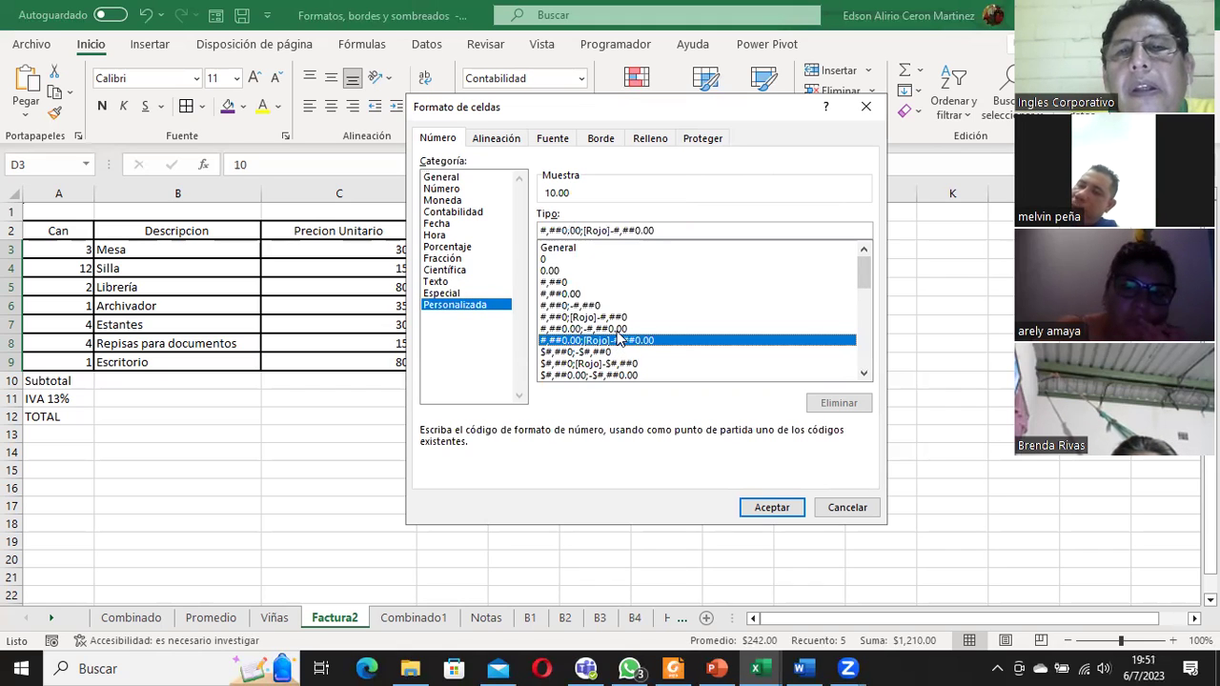
pyautogui.click(850, 507)
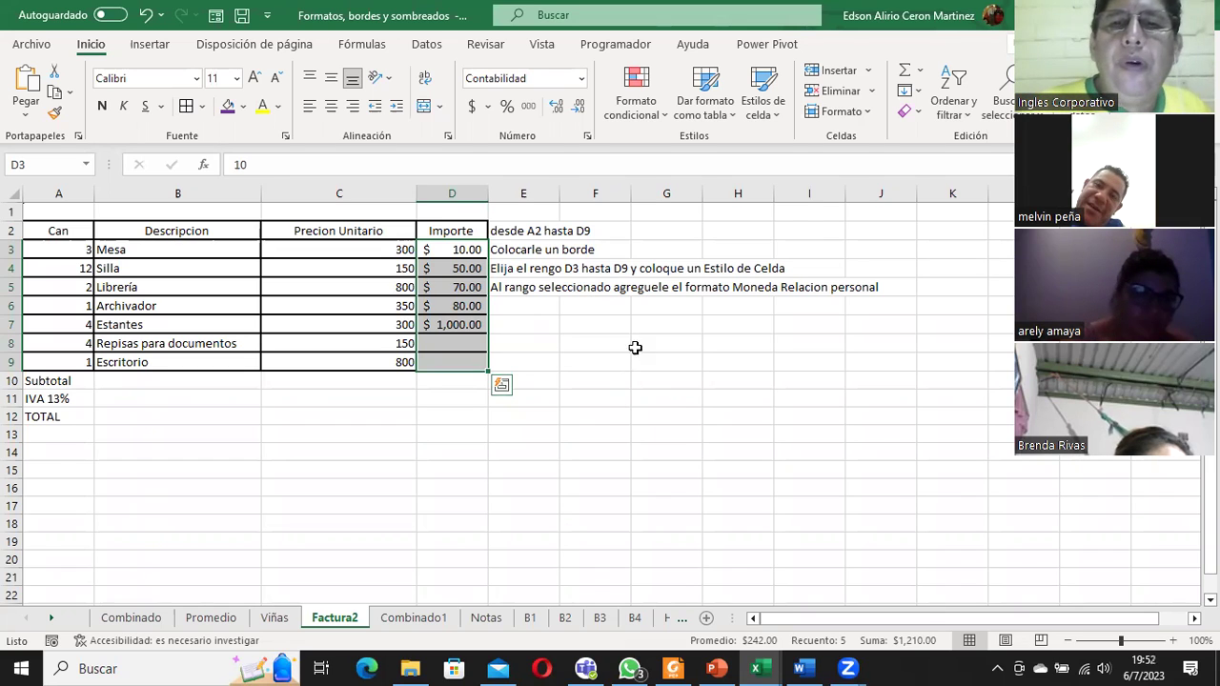
pyautogui.click(664, 324)
pyautogui.write('1-')
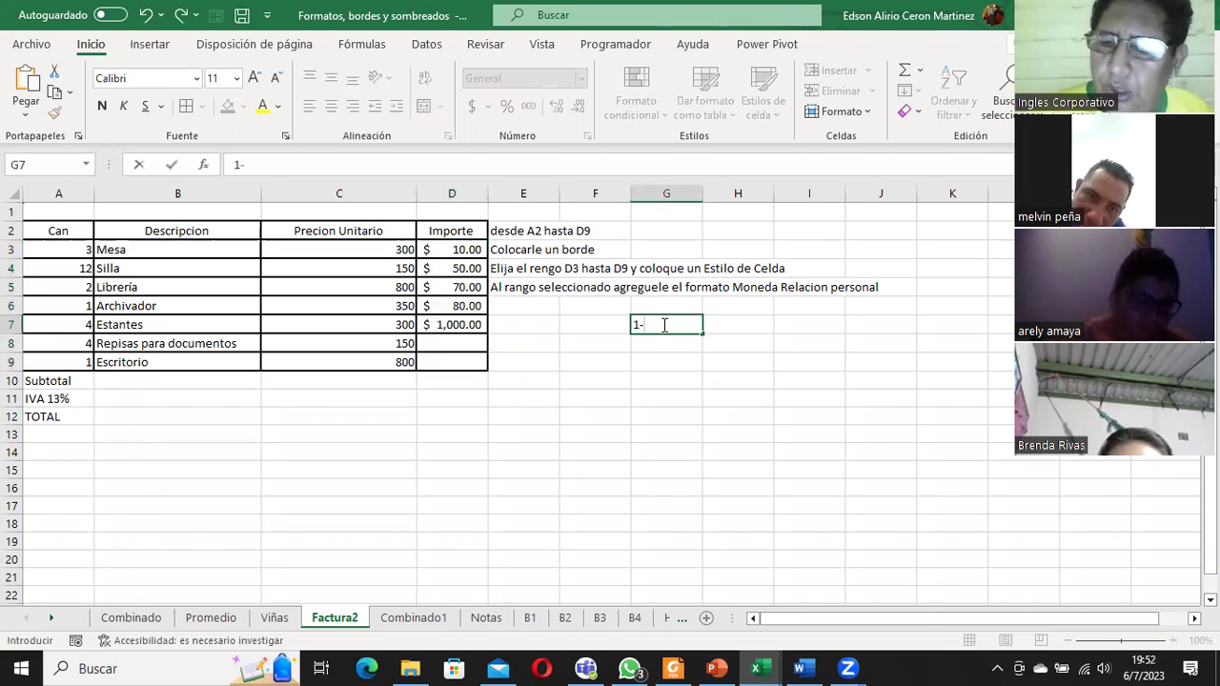
pyautogui.write('3-2023')
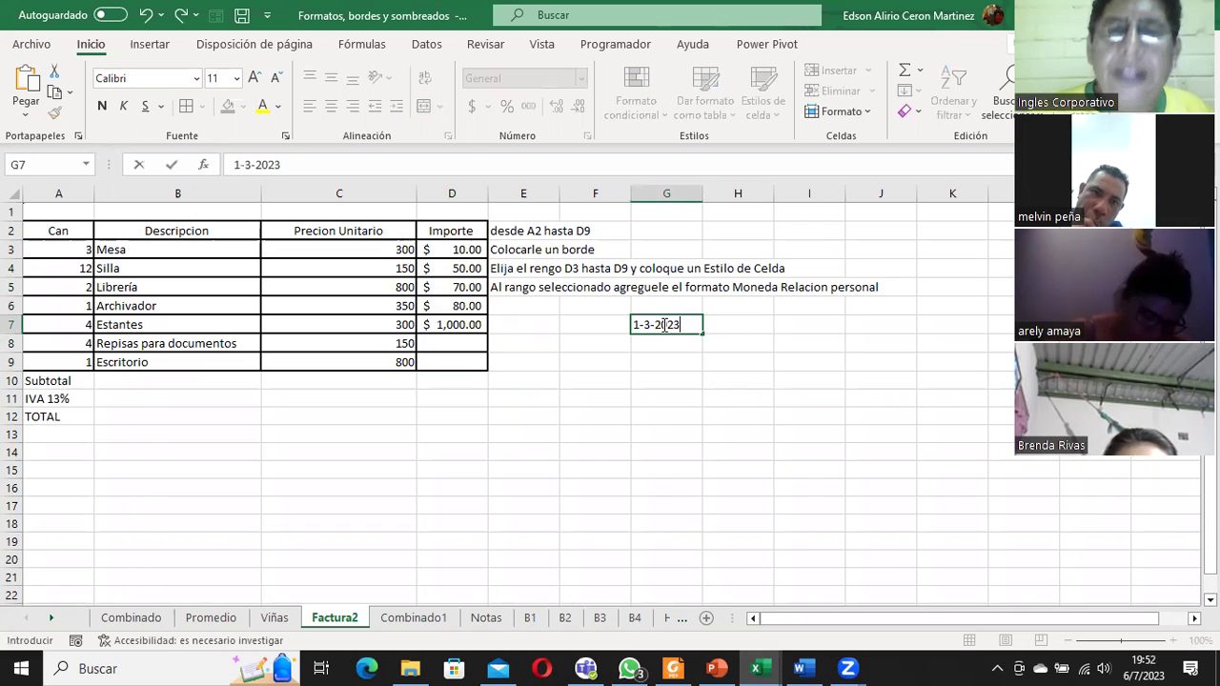
pyautogui.press('Return')
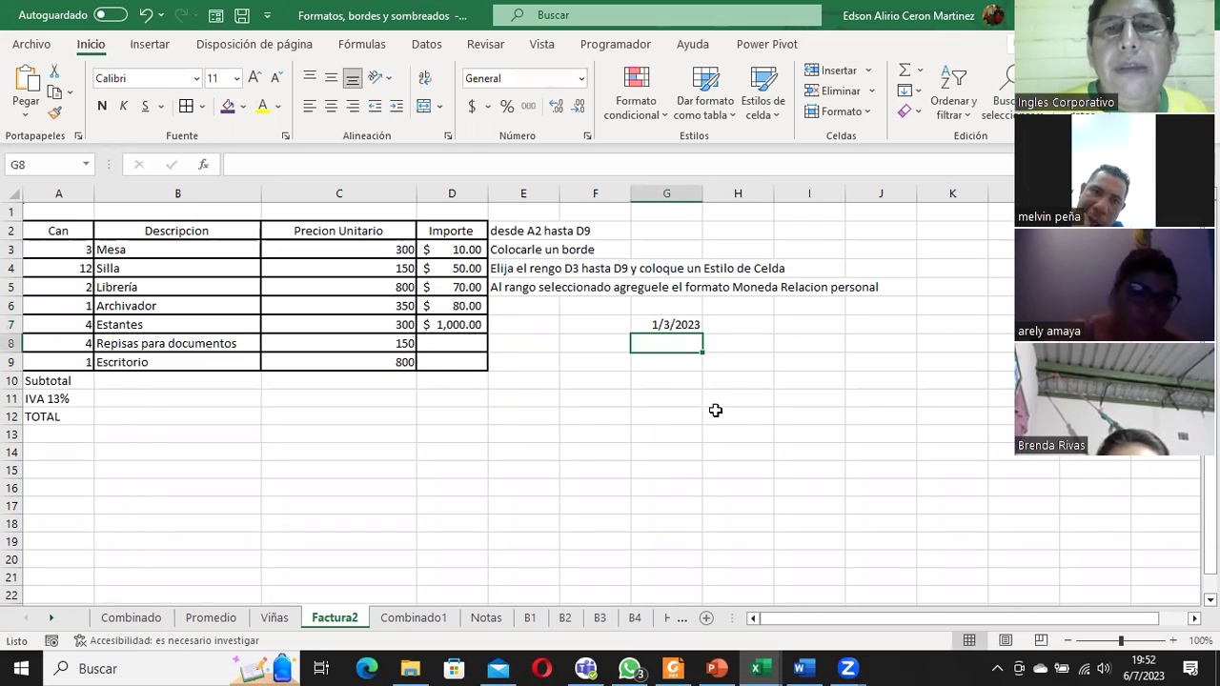
pyautogui.click(645, 324)
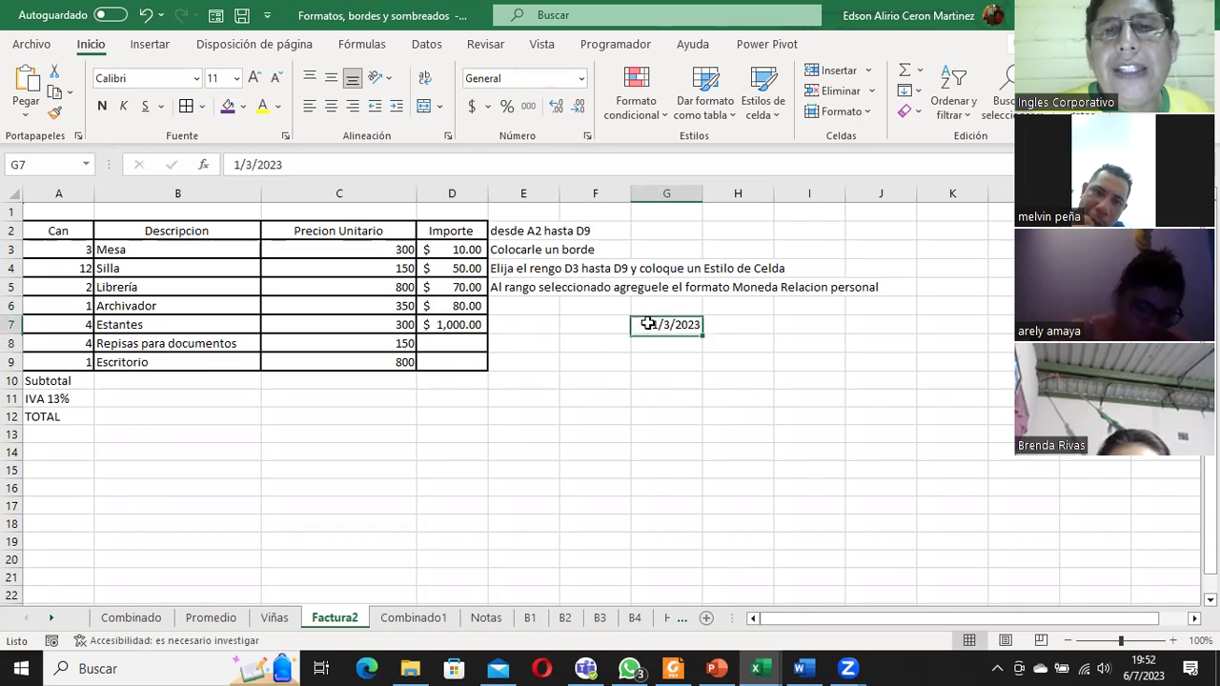
pyautogui.click(250, 164)
pyautogui.press('BackSpace')
pyautogui.write('6')
pyautogui.press('Return')
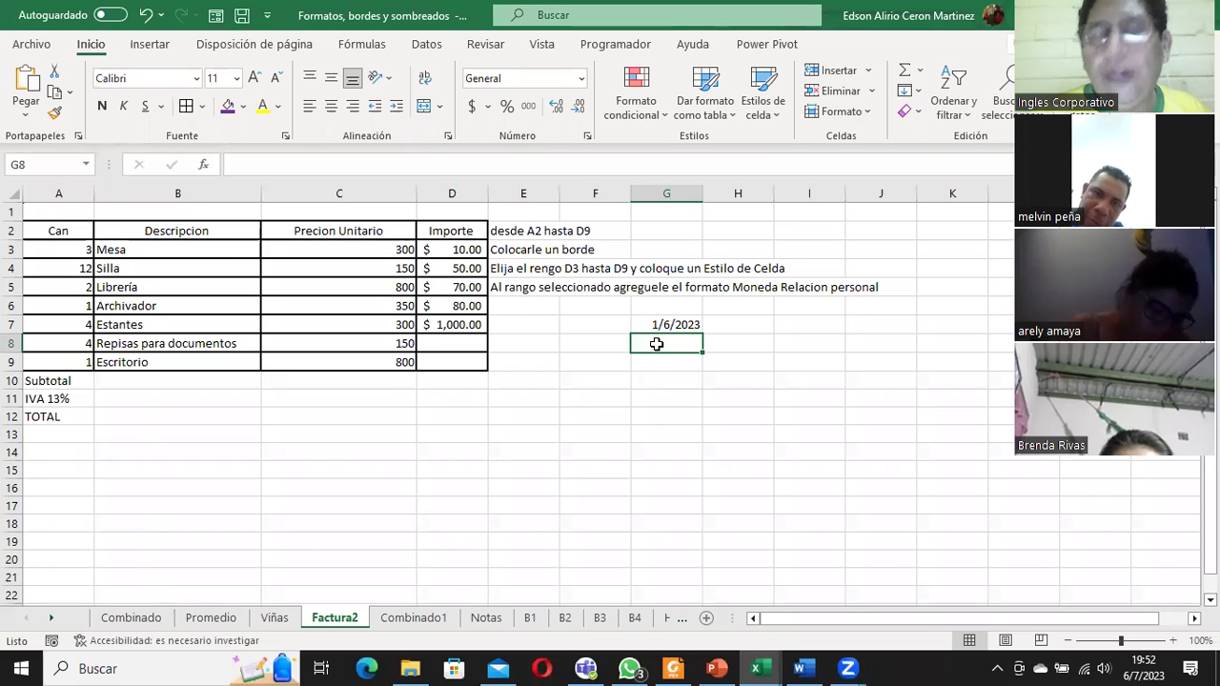
pyautogui.write('6-1-2023')
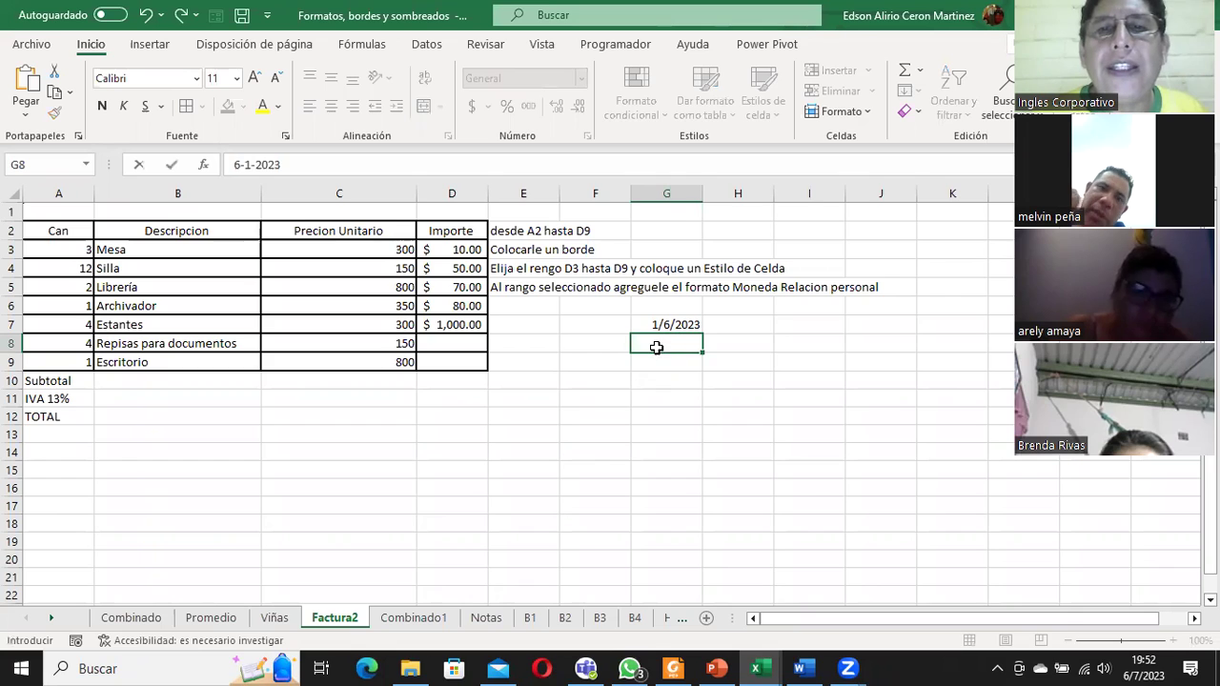
pyautogui.press('Return')
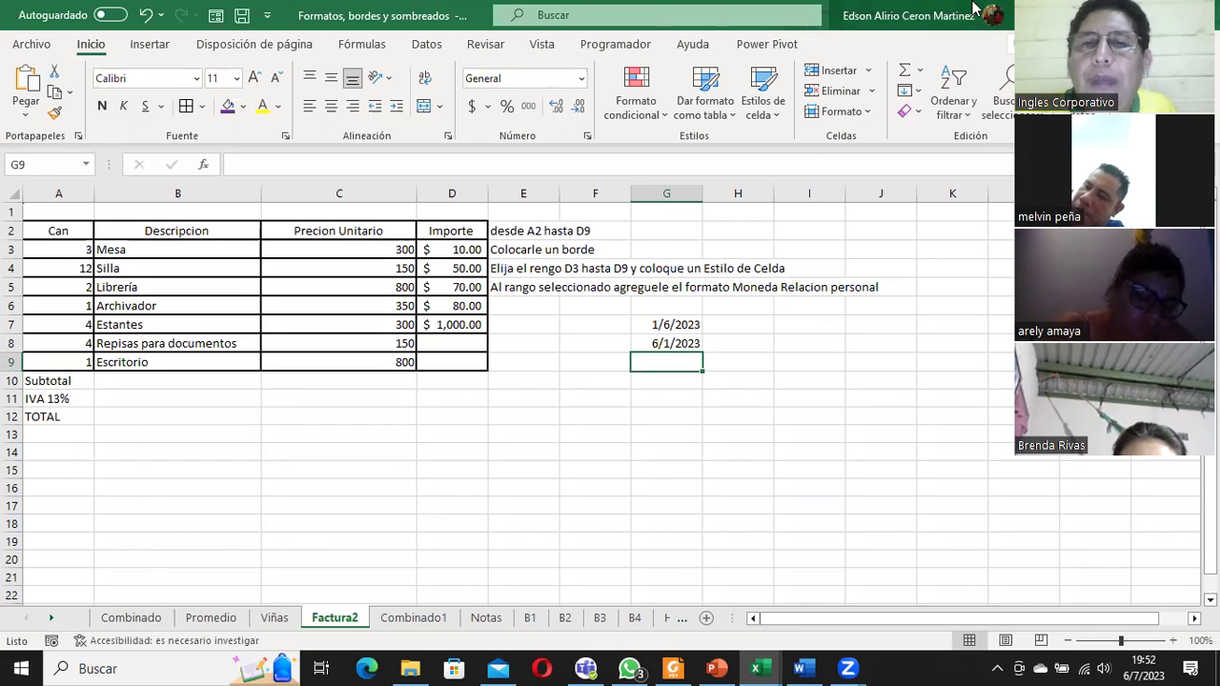
pyautogui.click(640, 324)
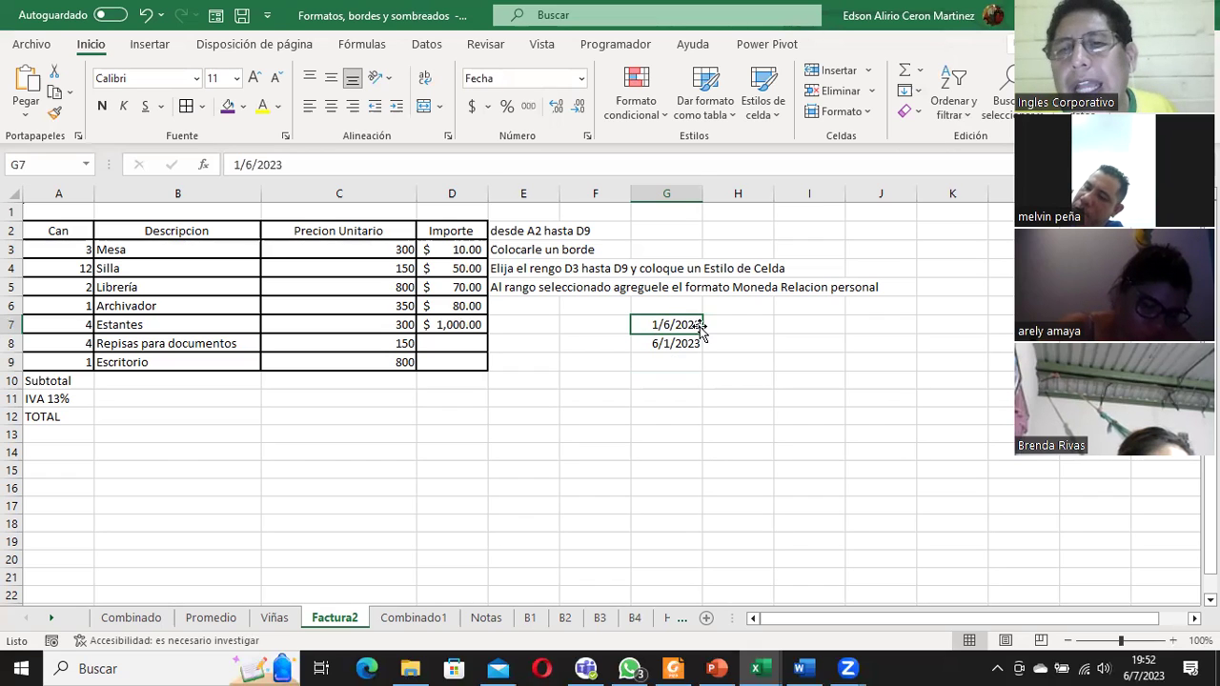
pyautogui.click(667, 341)
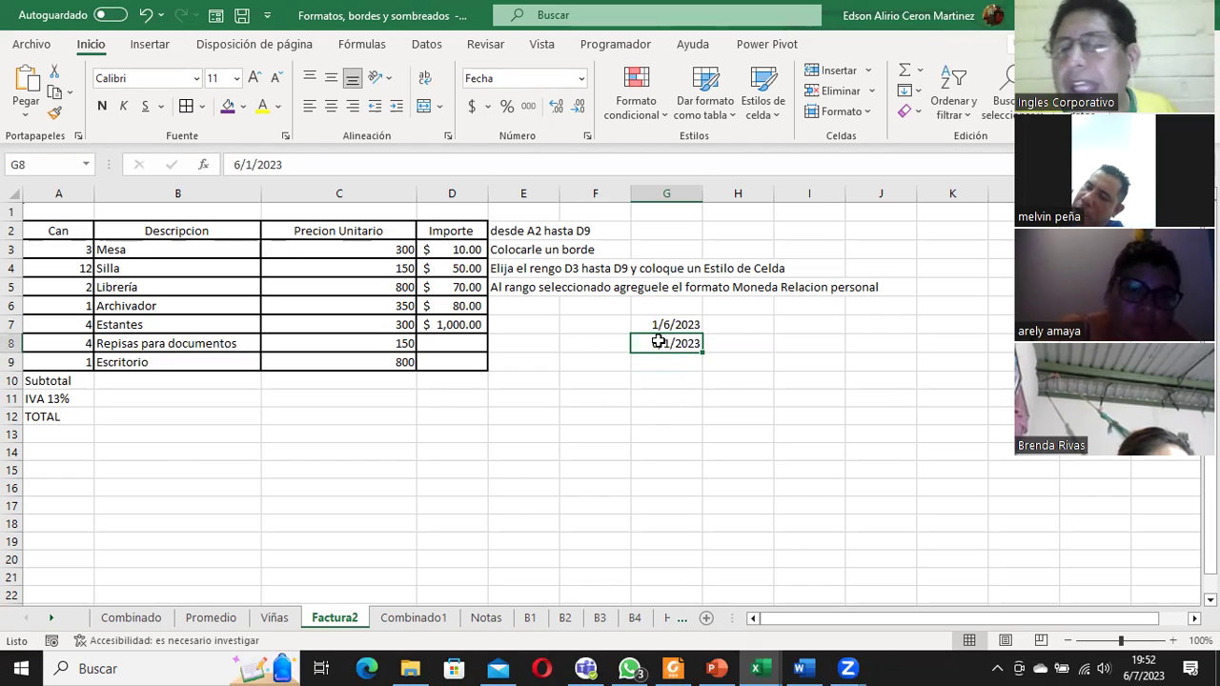
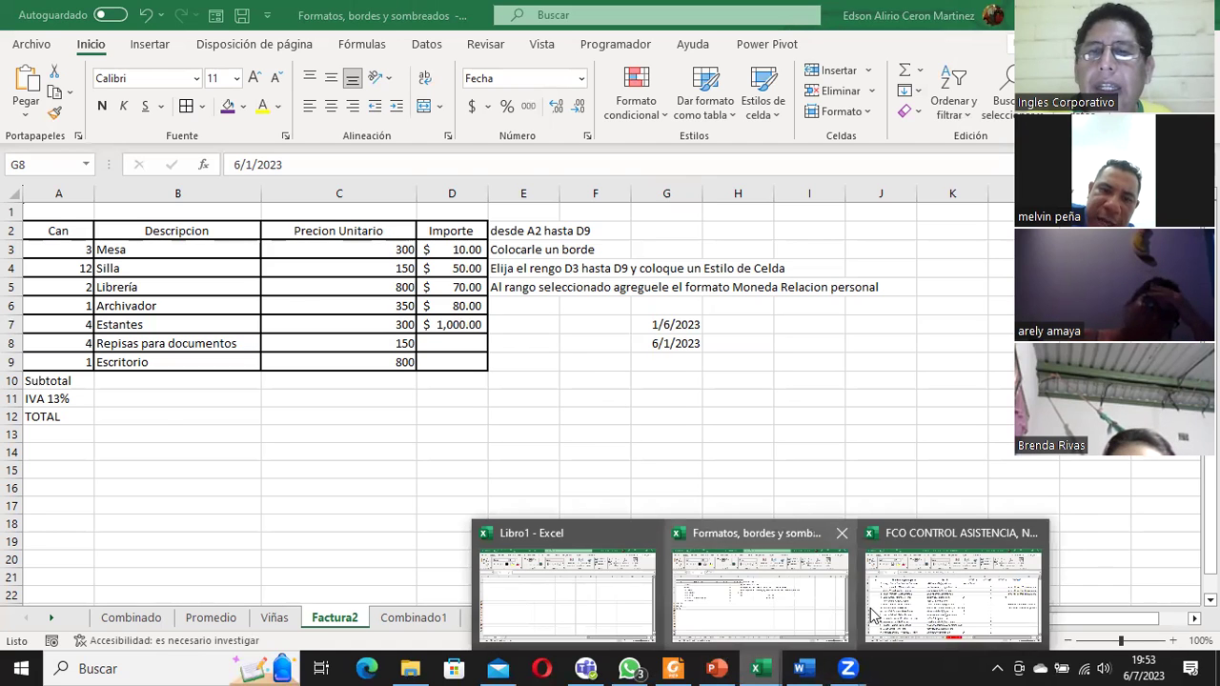
# Switch to the FCO CONTROL ASISTENCIA workbook and select the notes under 6/7/2023
pyautogui.click(920, 606)
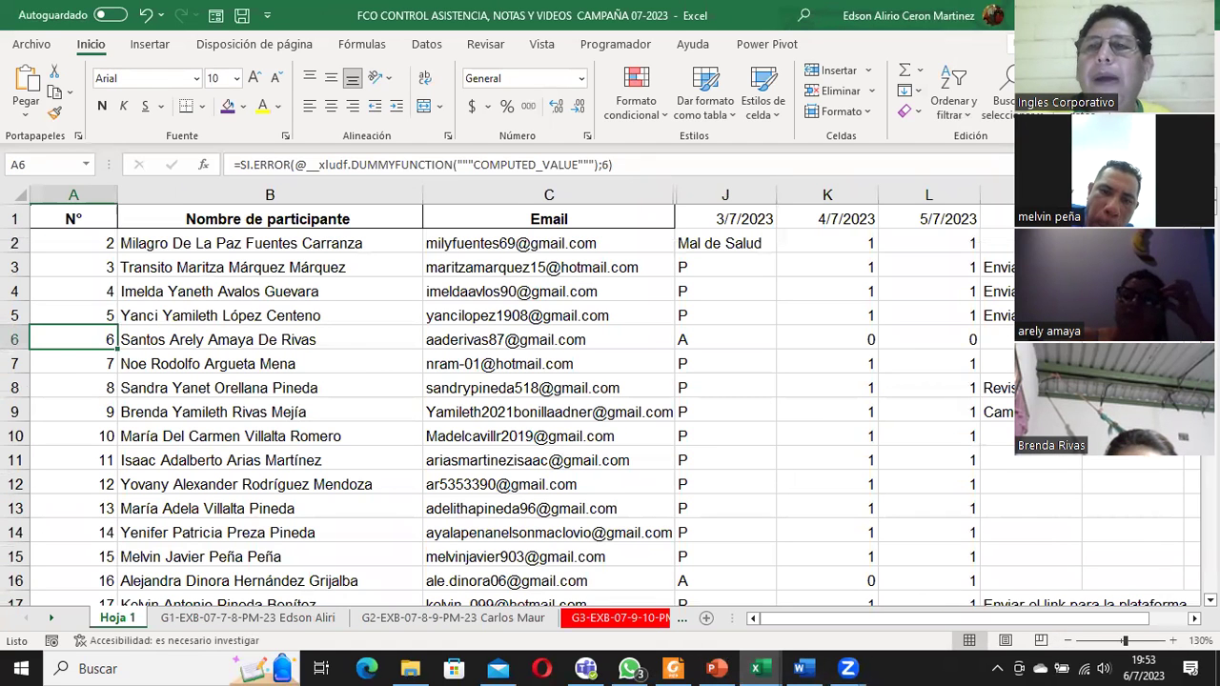
pyautogui.moveTo(1029, 243)
pyautogui.mouseDown()
pyautogui.moveTo(1030, 568)
pyautogui.moveTo(1136, 579)
pyautogui.mouseUp()
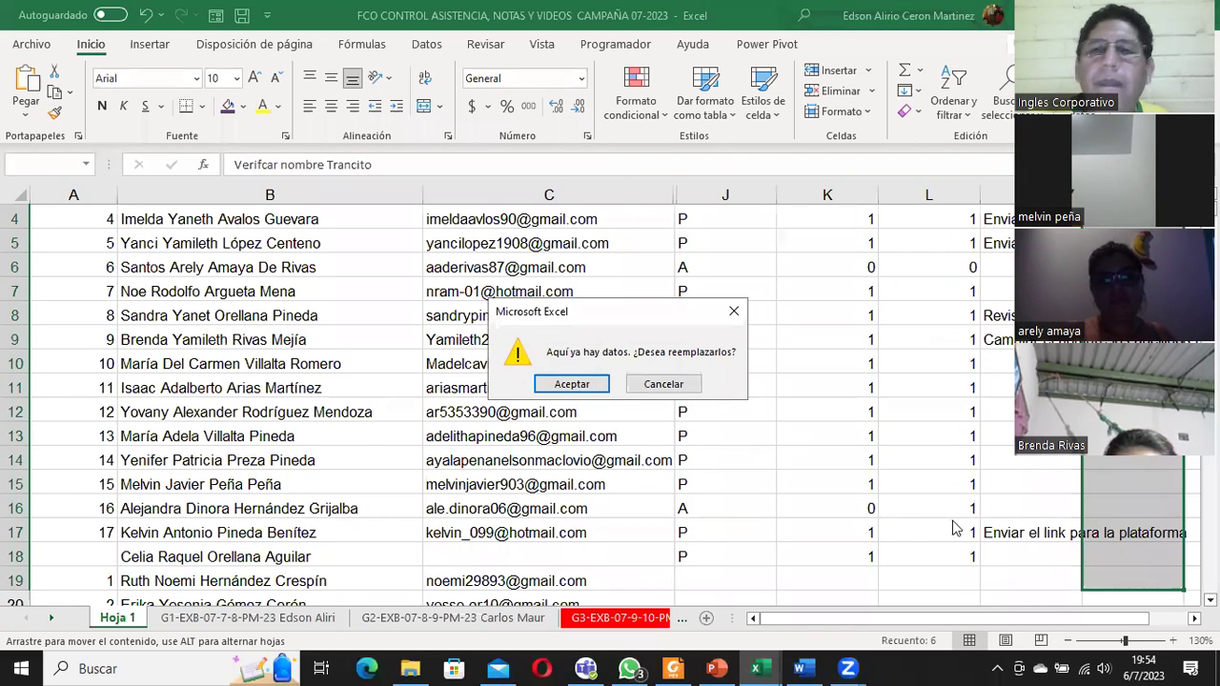
pyautogui.click(661, 383)
# Move the notes into column N, replacing its cells, then return near cell M2
pyautogui.hscroll(5, 713, 561)
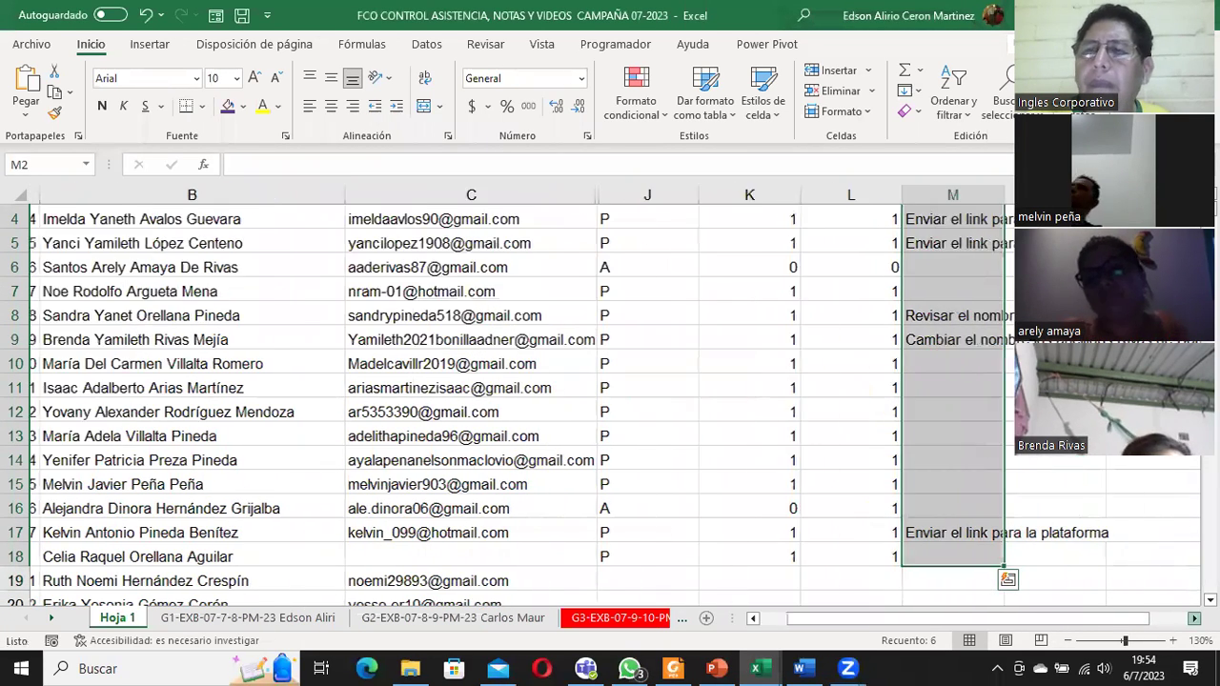
pyautogui.moveTo(378, 567); pyautogui.dragTo(512, 567)
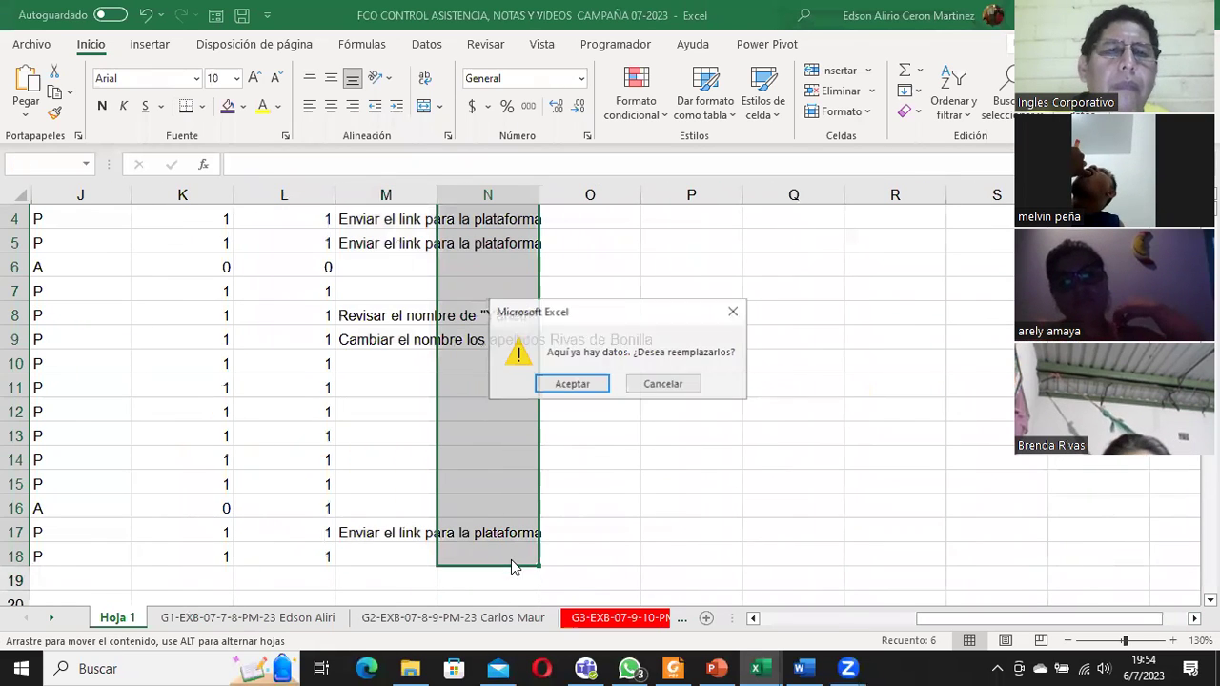
pyautogui.click(572, 384)
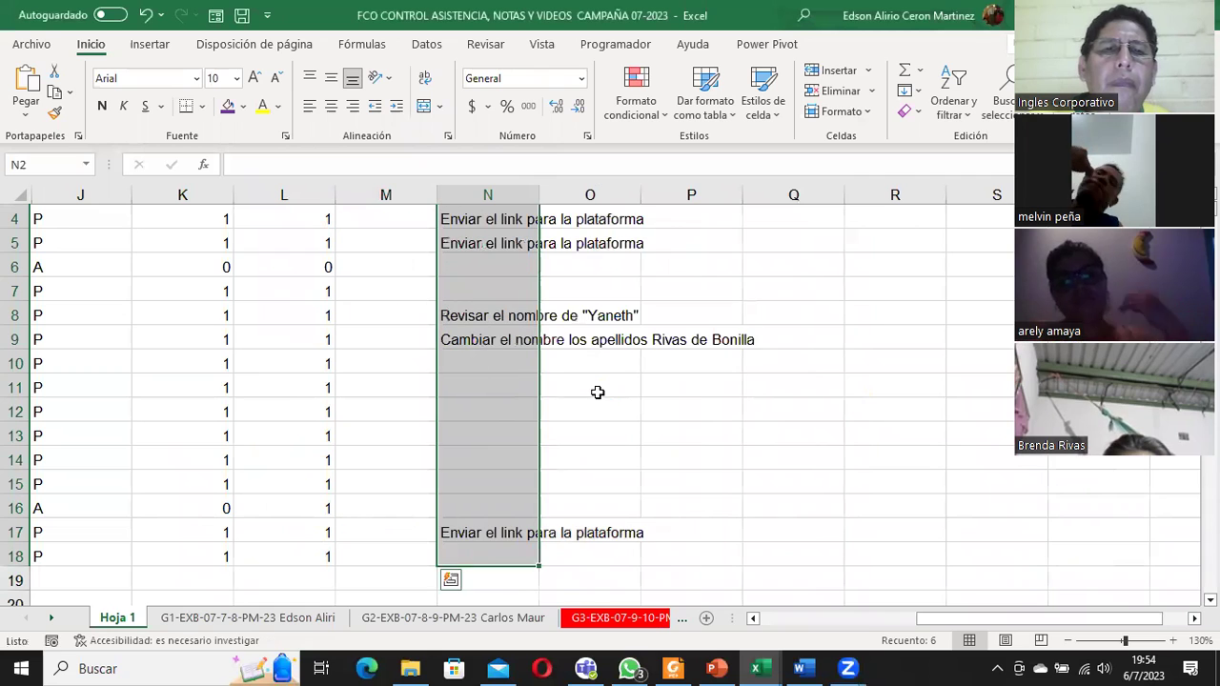
pyautogui.scroll(1, 415, 389)
pyautogui.click(404, 244)
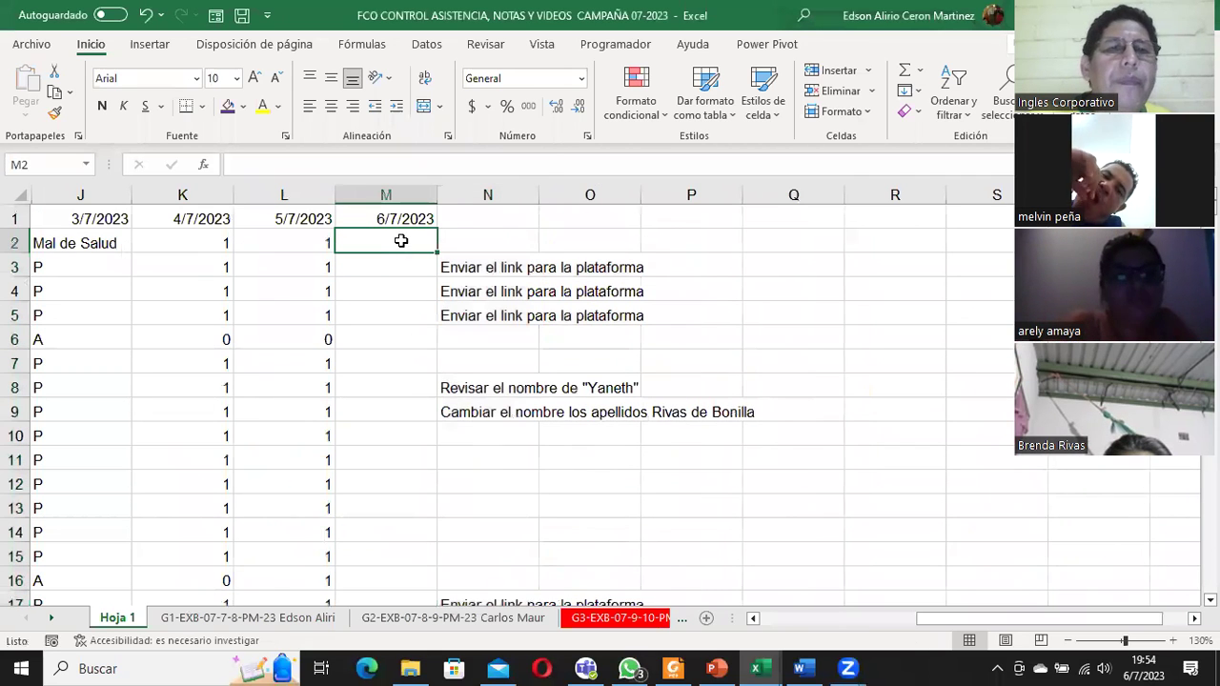
pyautogui.press('Left')
# Enter attendance marks of 1 down column M from M2 through M7
pyautogui.hscroll(-3, 424, 244)
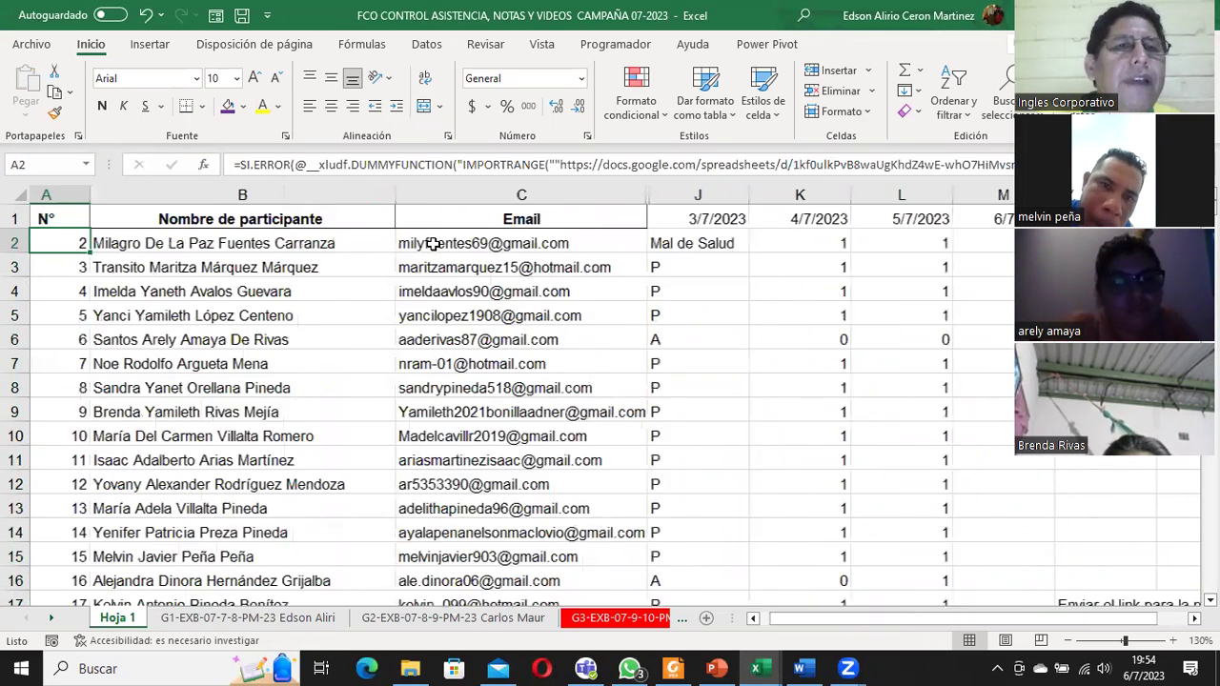
pyautogui.press('Right')
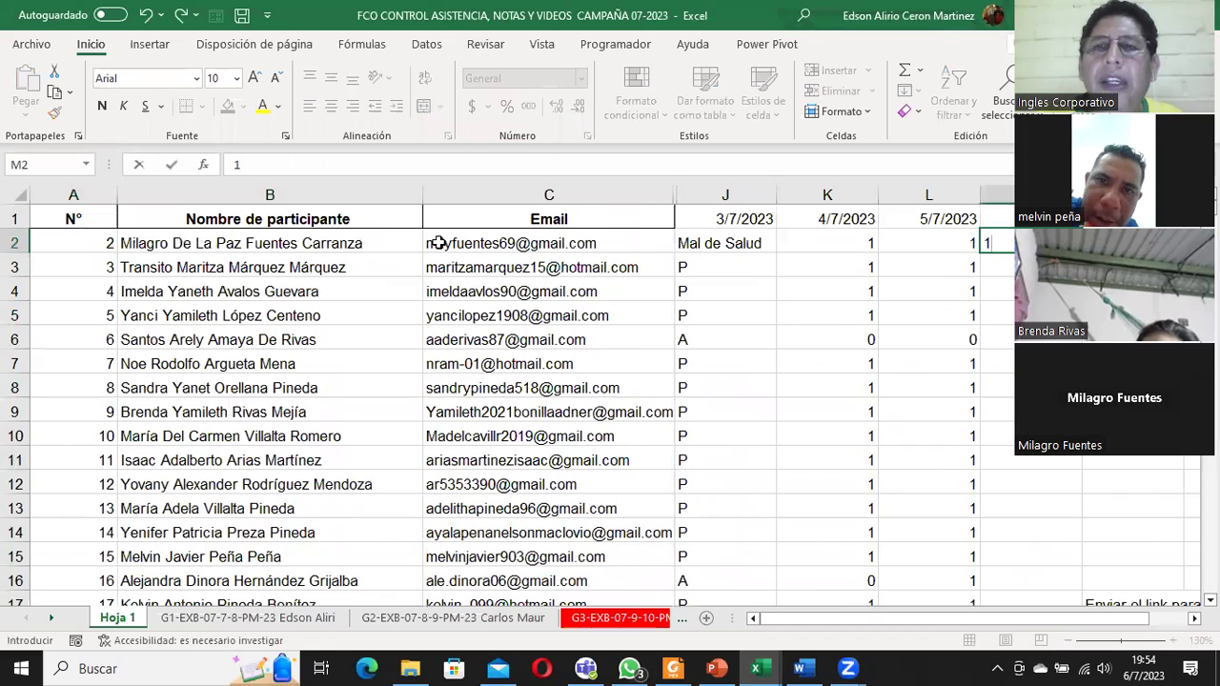
pyautogui.press('Down')
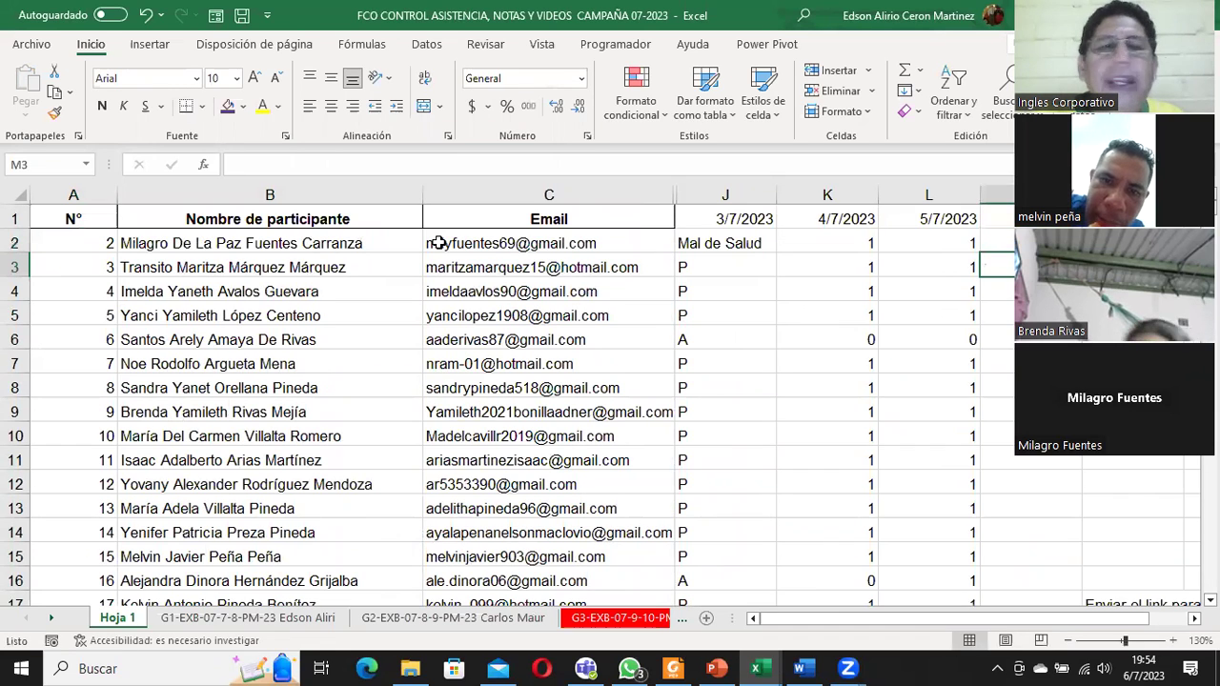
pyautogui.press('Down')
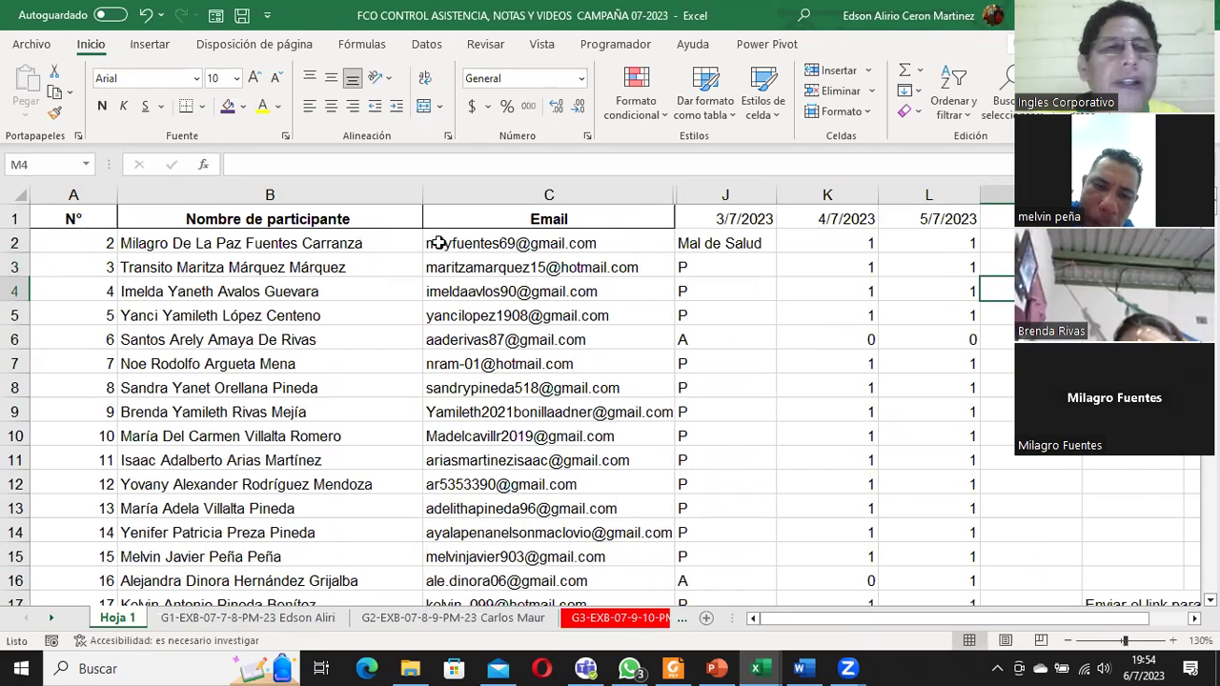
pyautogui.press('Down')
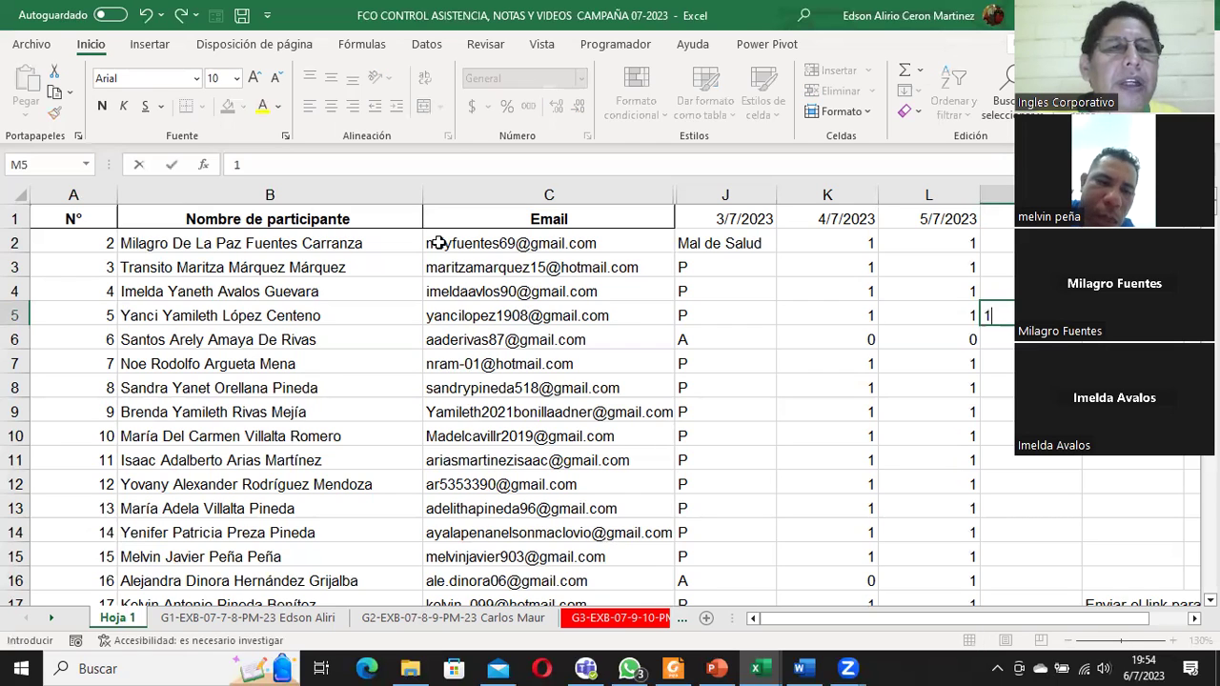
pyautogui.press('Down')
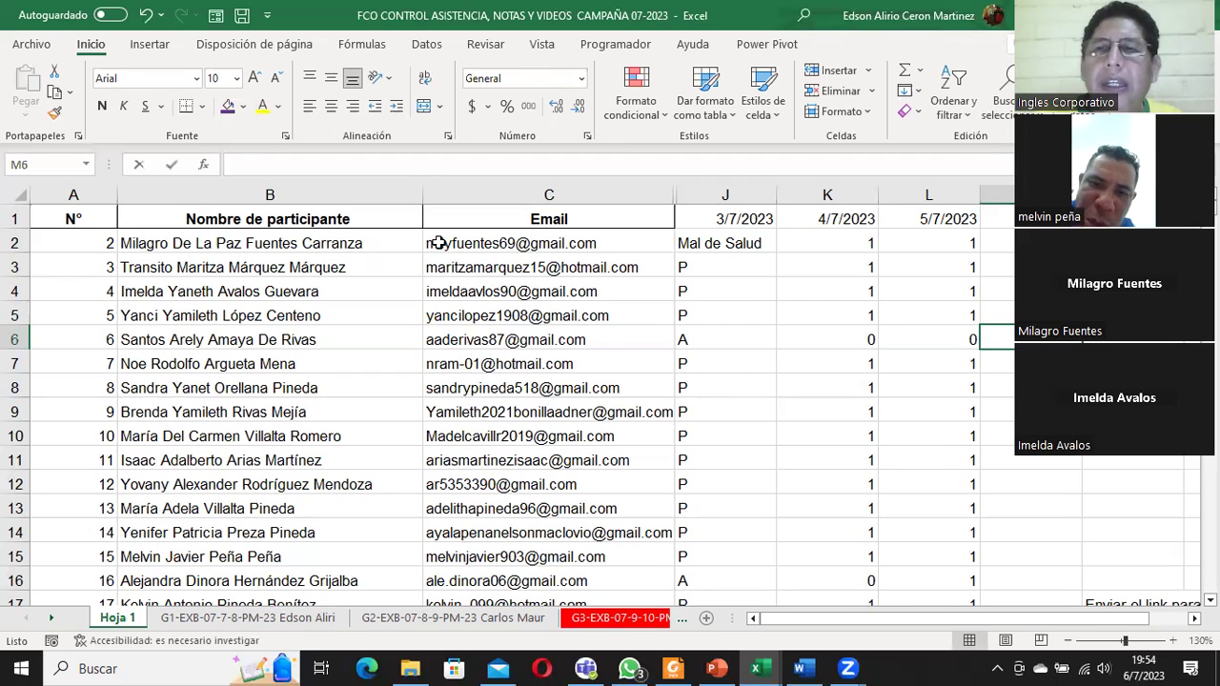
pyautogui.press('Down')
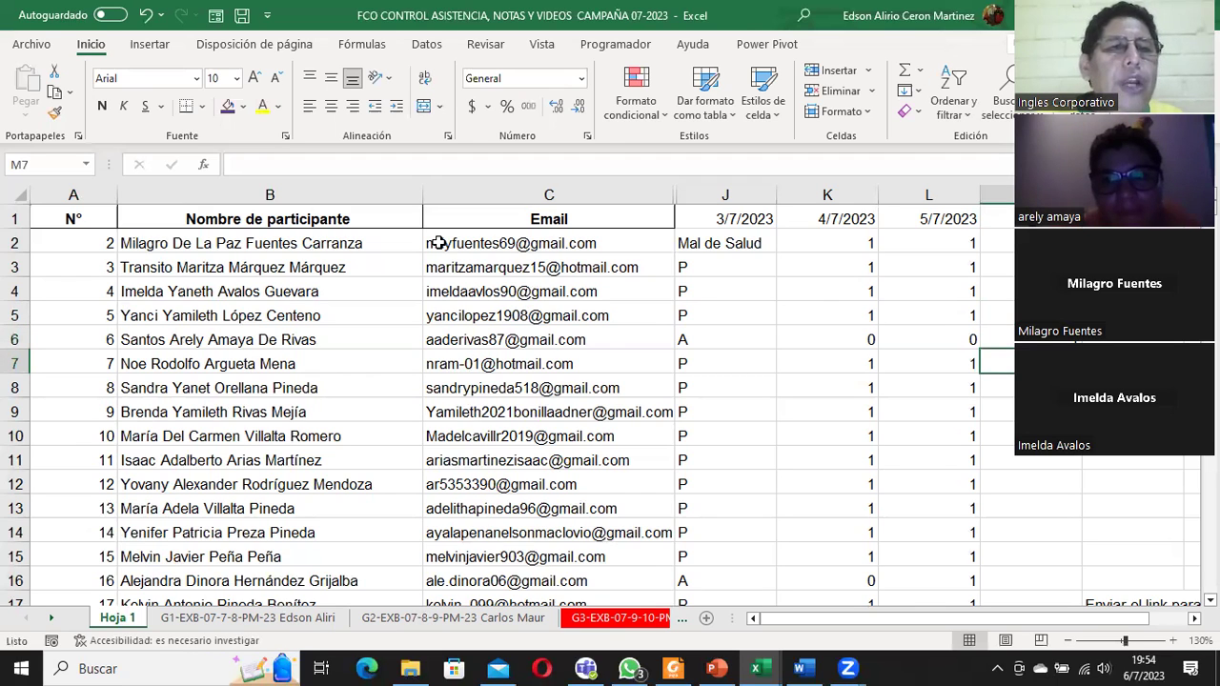
pyautogui.press('Down')
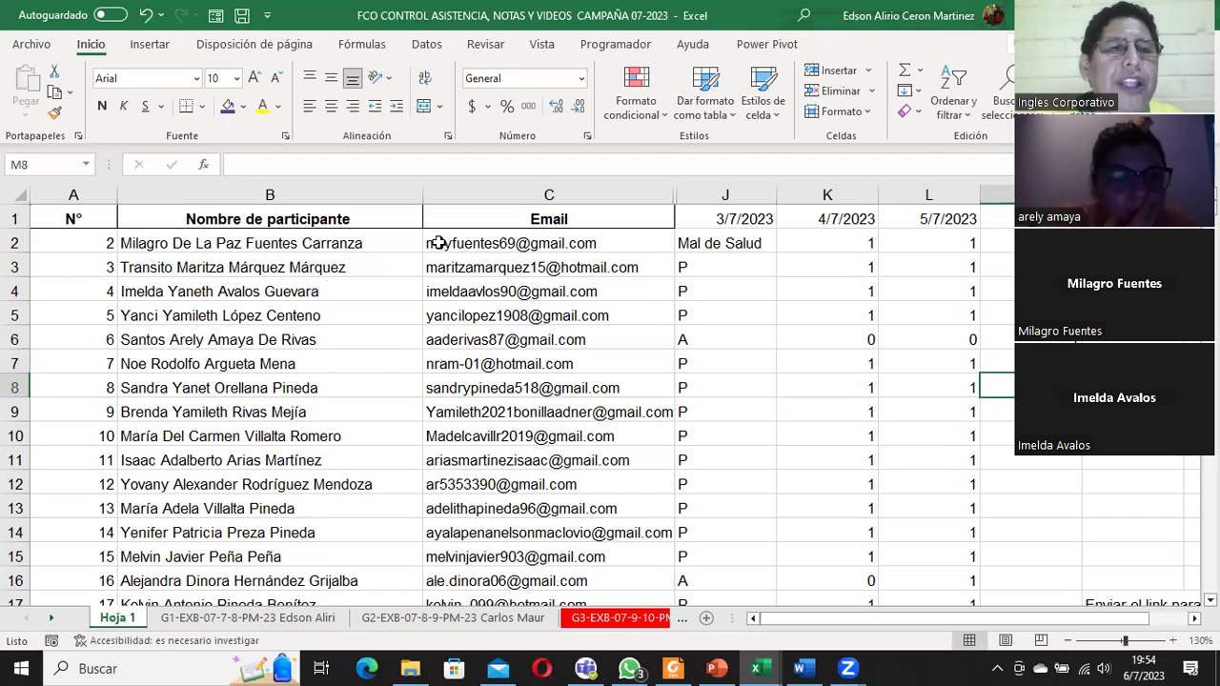
# Enter 1 in cells M8, M9 and M10
pyautogui.write('1')
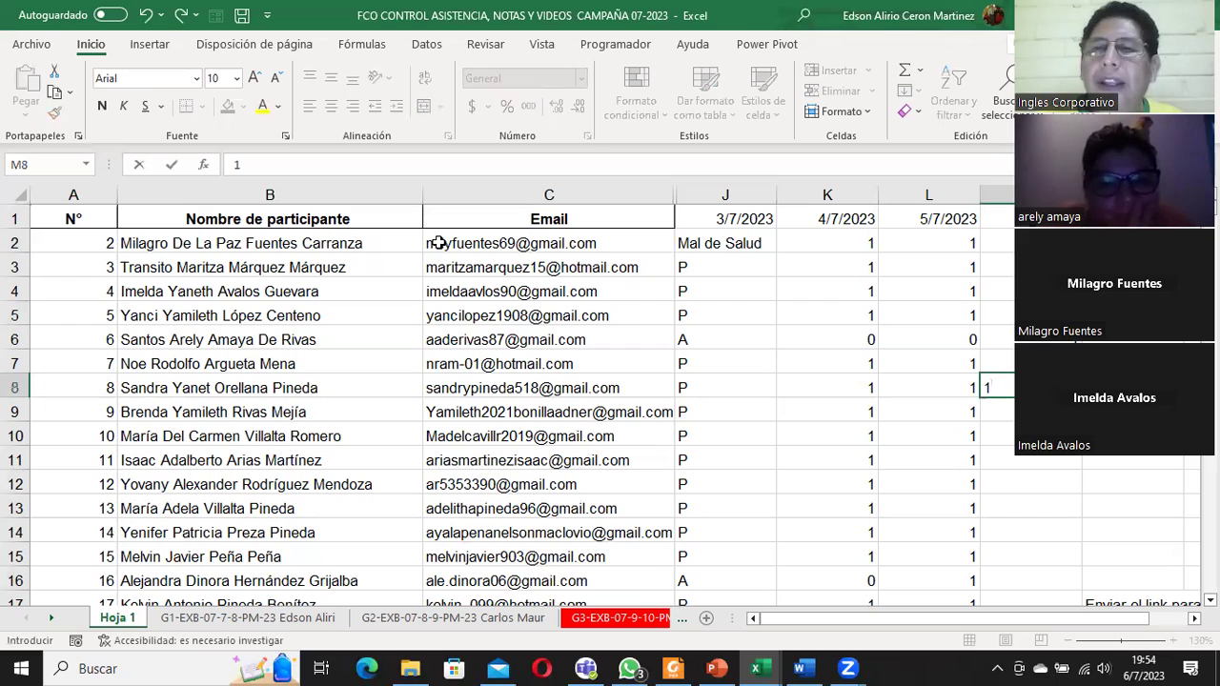
pyautogui.press('Return')
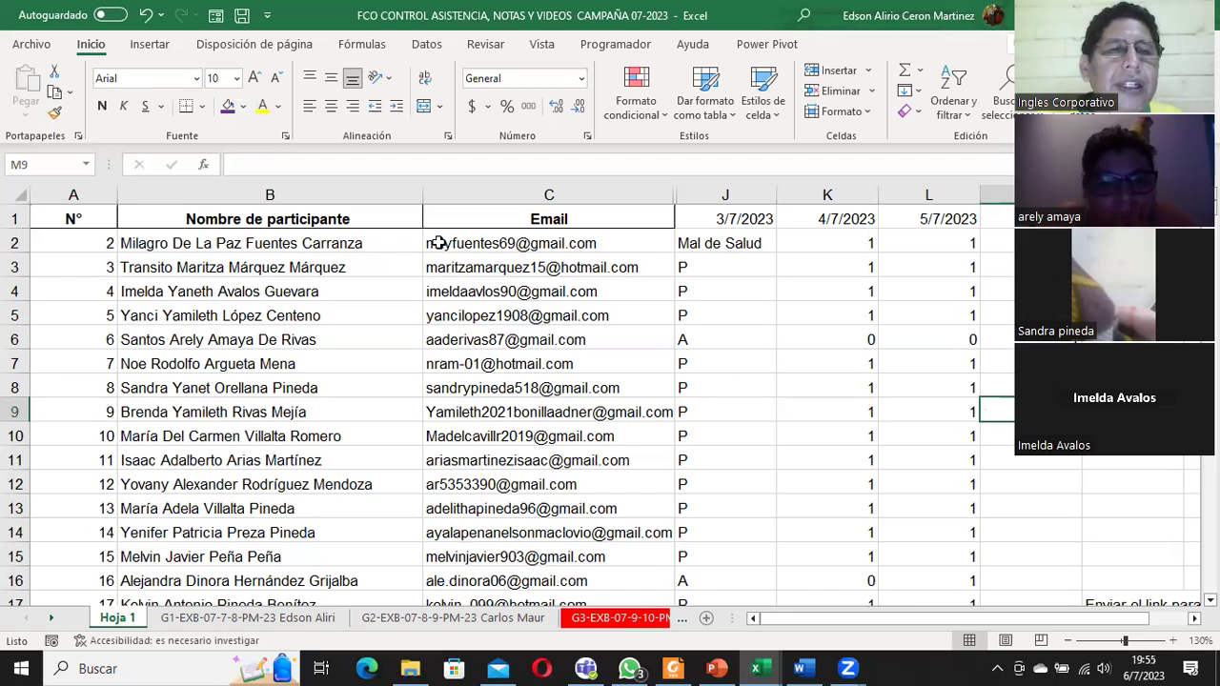
pyautogui.write('1')
pyautogui.press('Return')
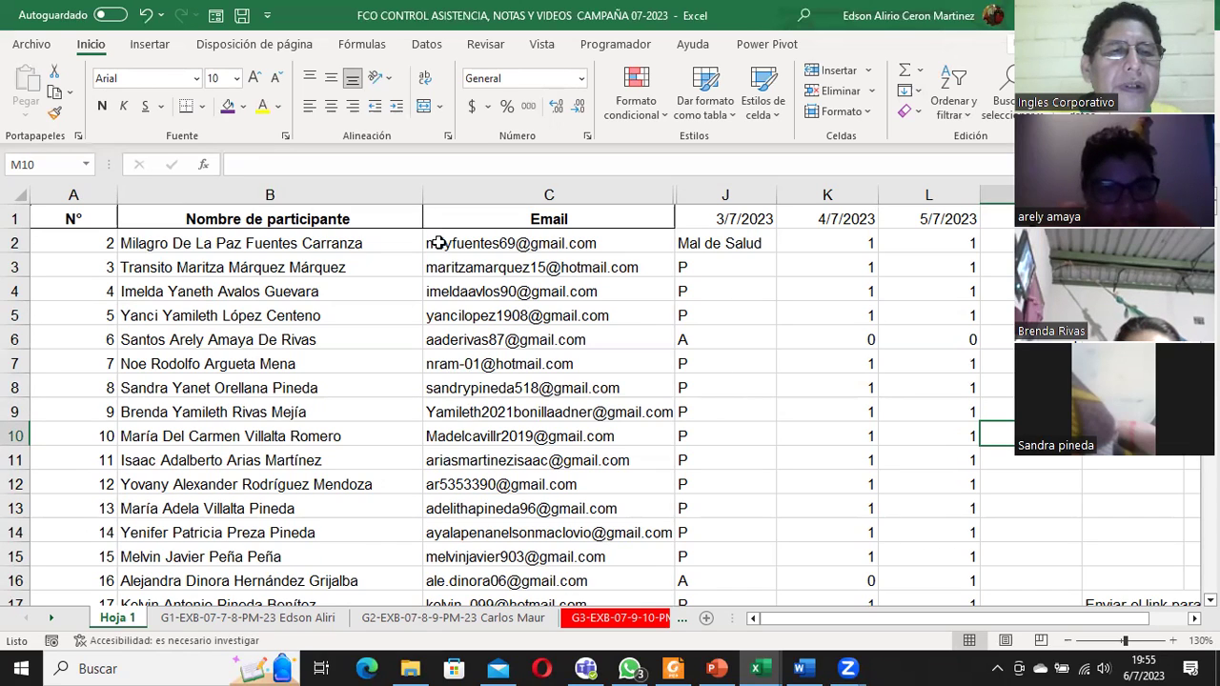
pyautogui.write('1')
pyautogui.press('Return')
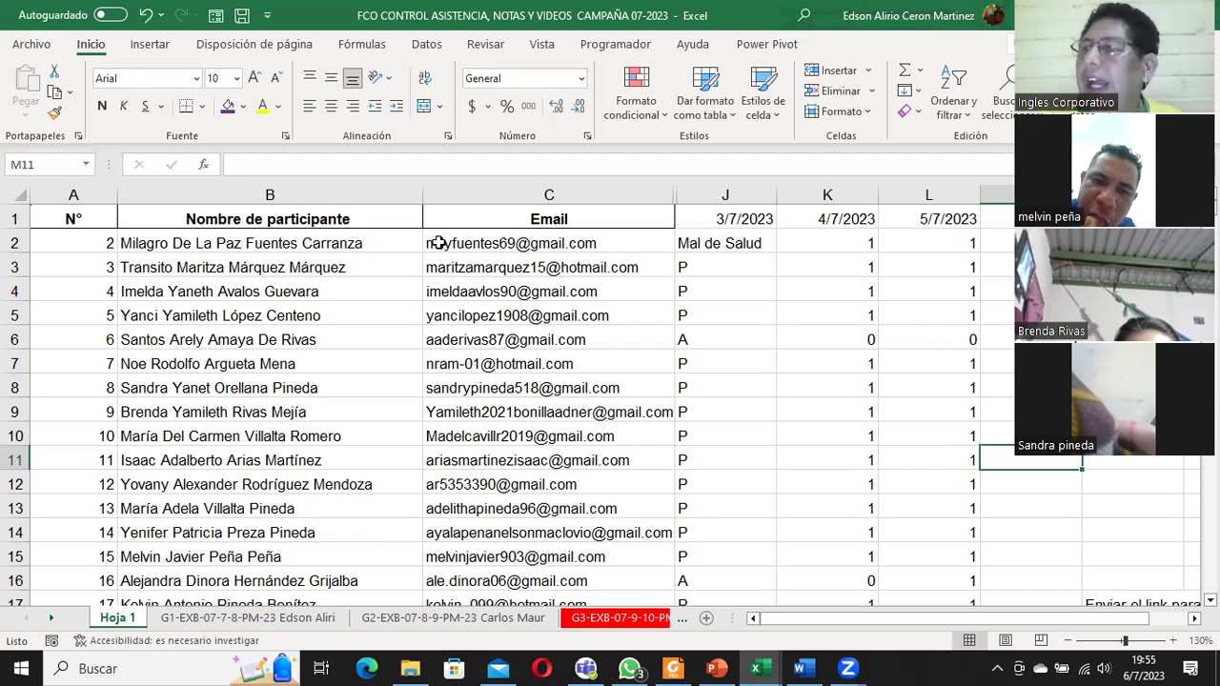
# Enter attendance marks of 1 in cells M11 through M14
pyautogui.write('1')
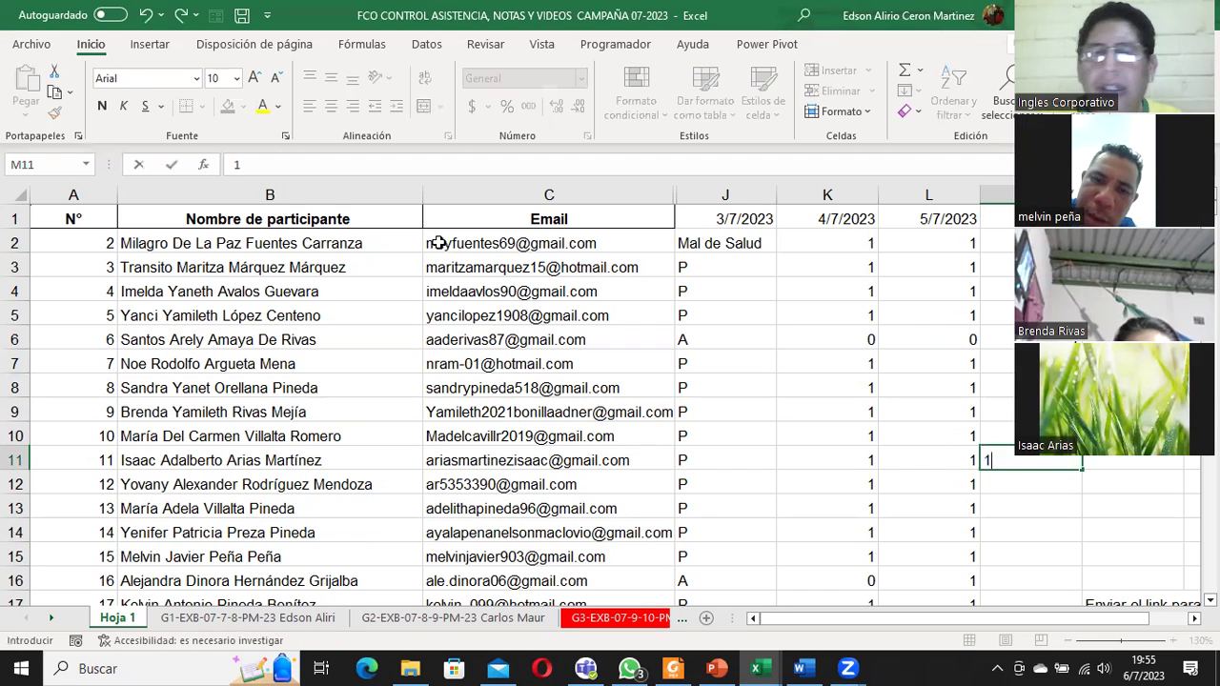
pyautogui.press('Return')
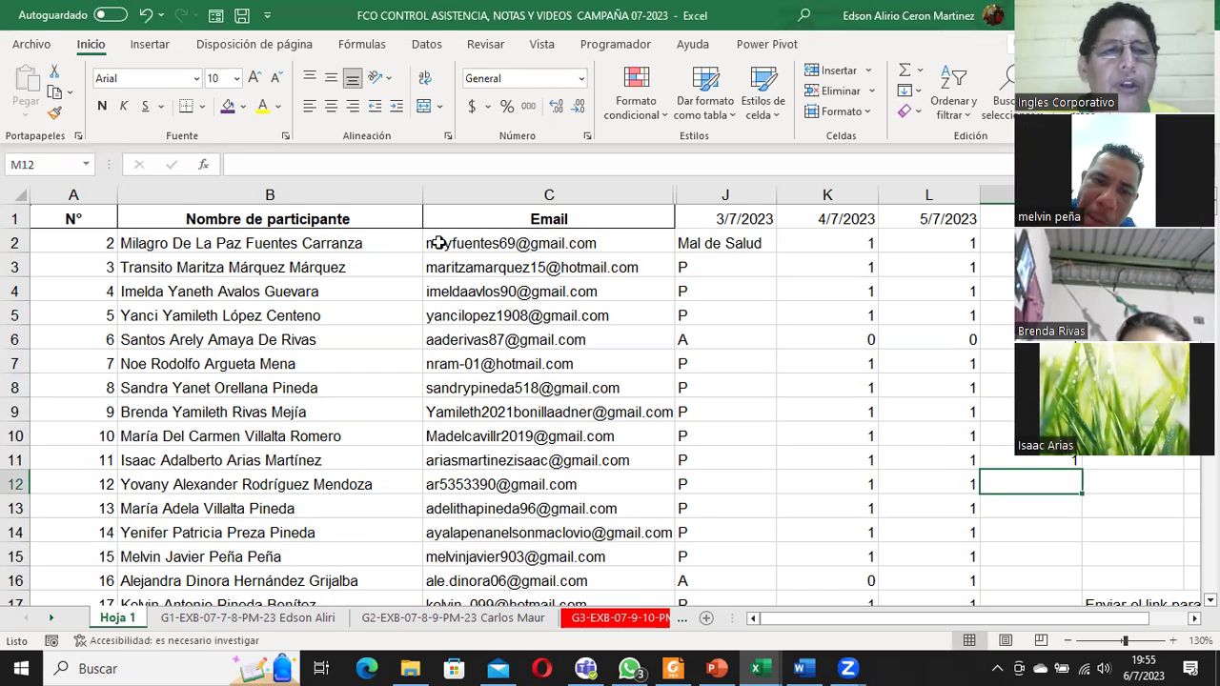
pyautogui.write('1')
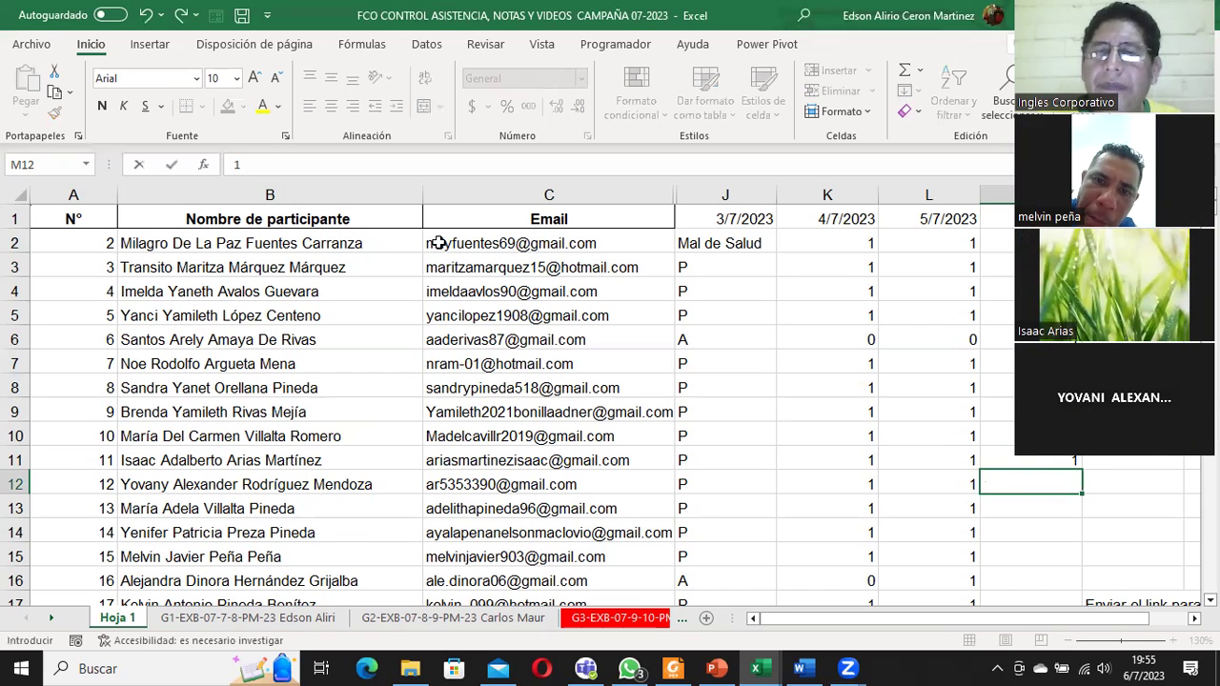
pyautogui.press('Return')
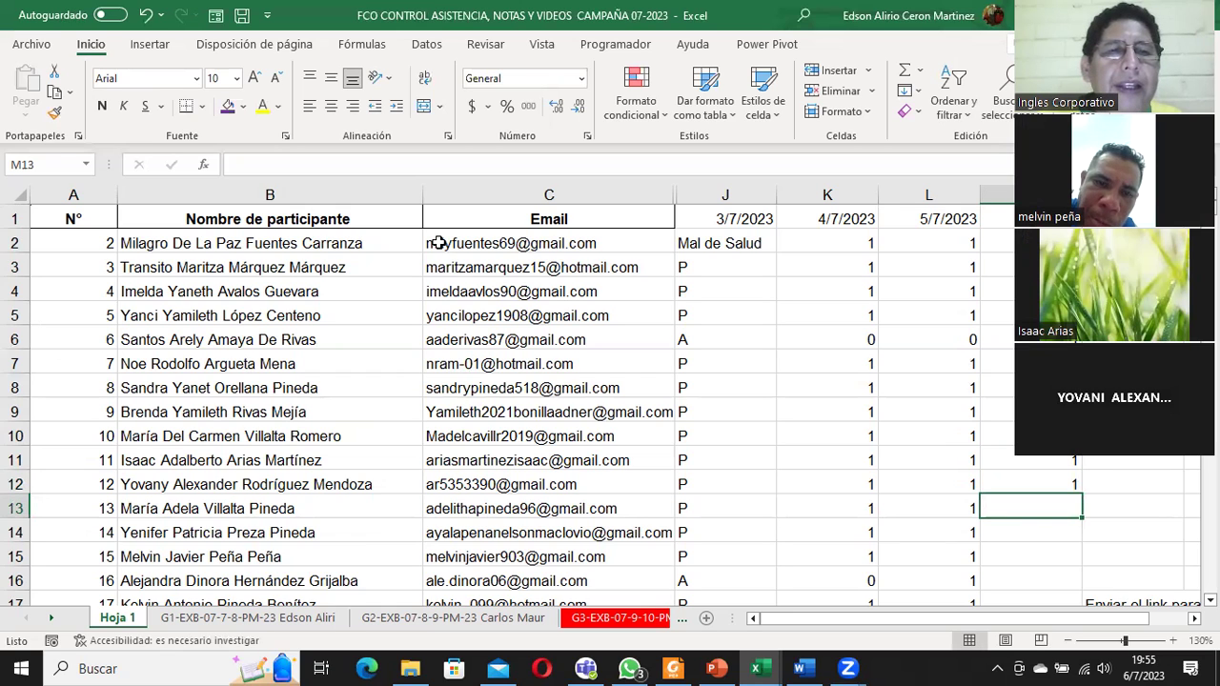
pyautogui.write('1')
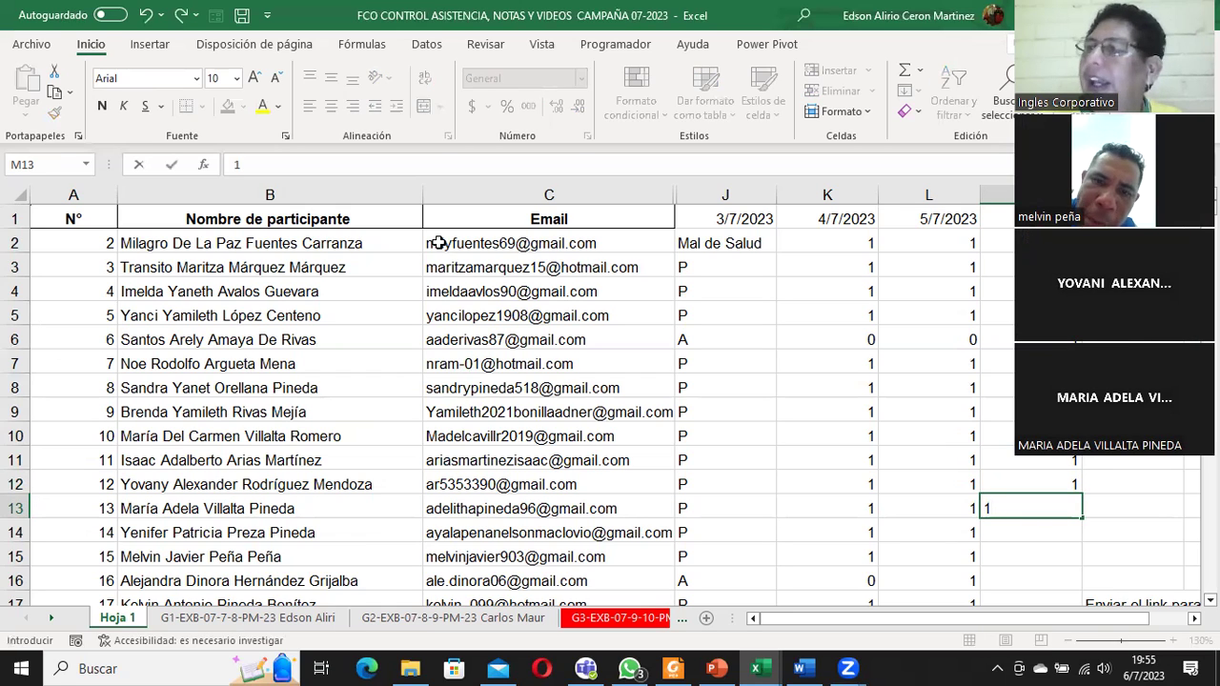
pyautogui.press('Return')
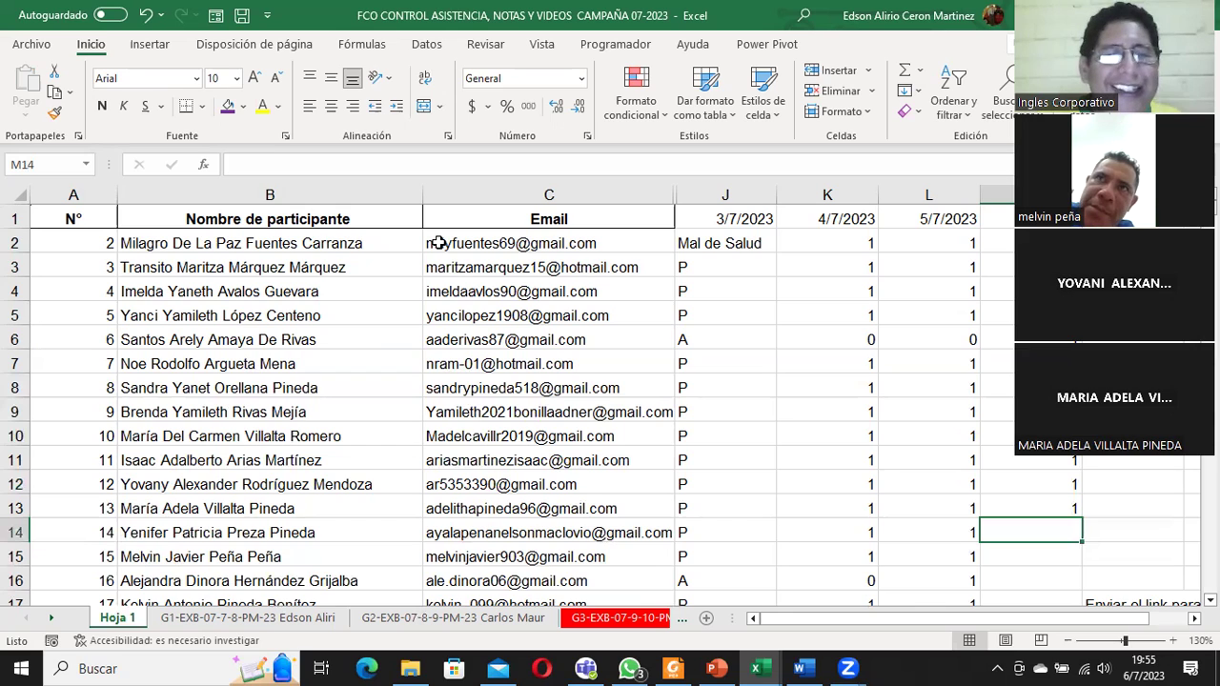
pyautogui.write('1')
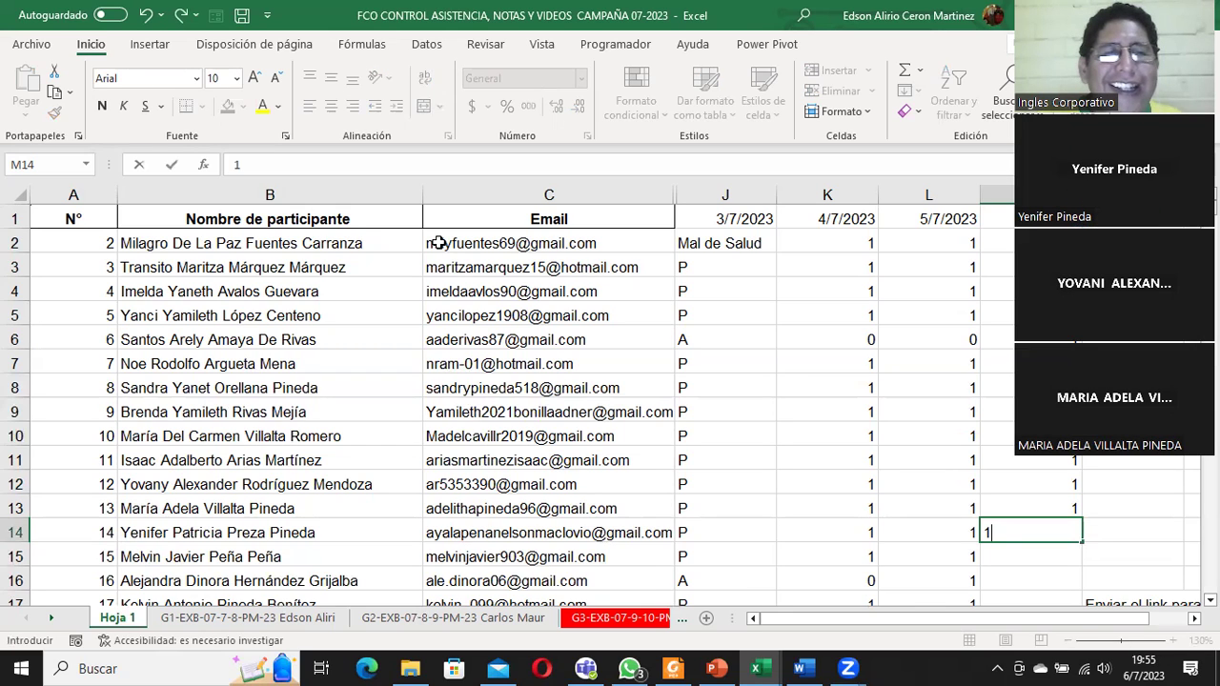
pyautogui.press('Return')
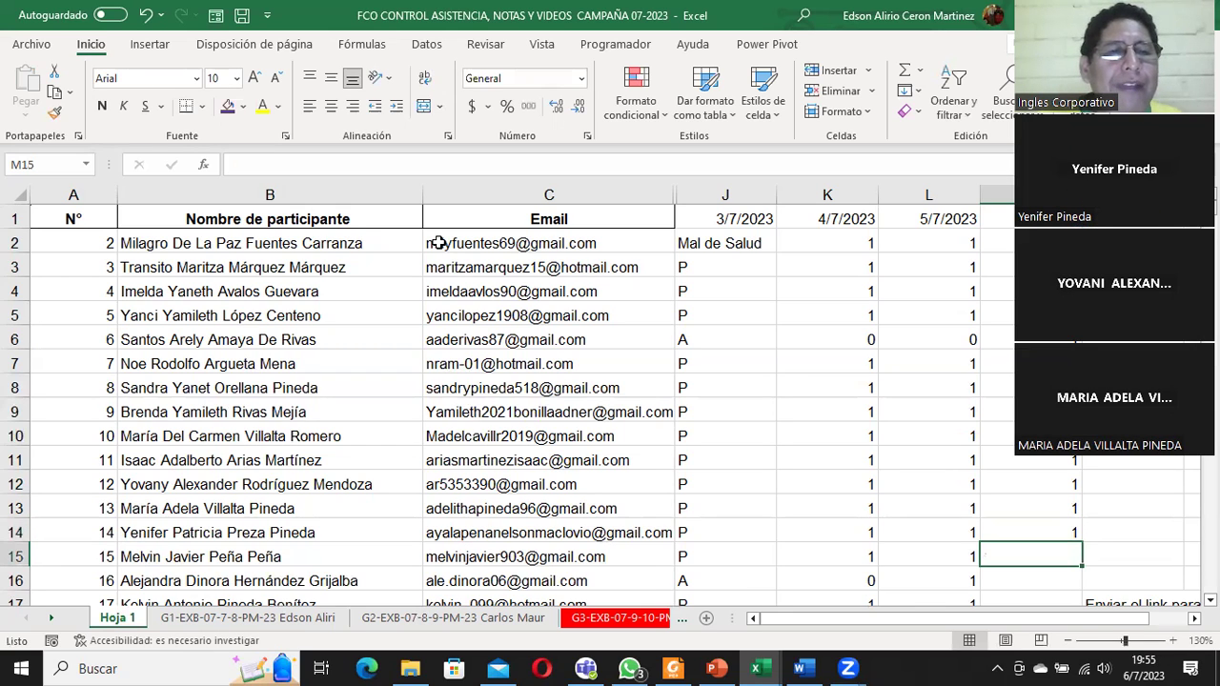
# Enter 1 in cells M15 through M18
pyautogui.write('1')
pyautogui.press('Return')
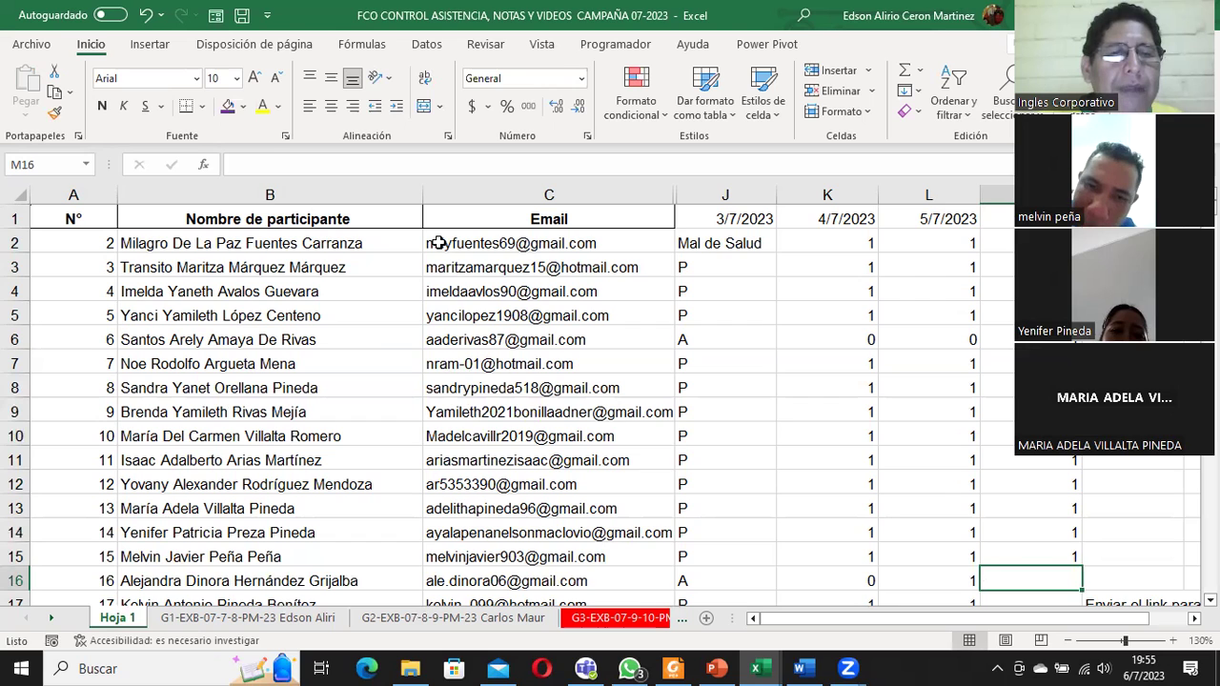
pyautogui.write('1')
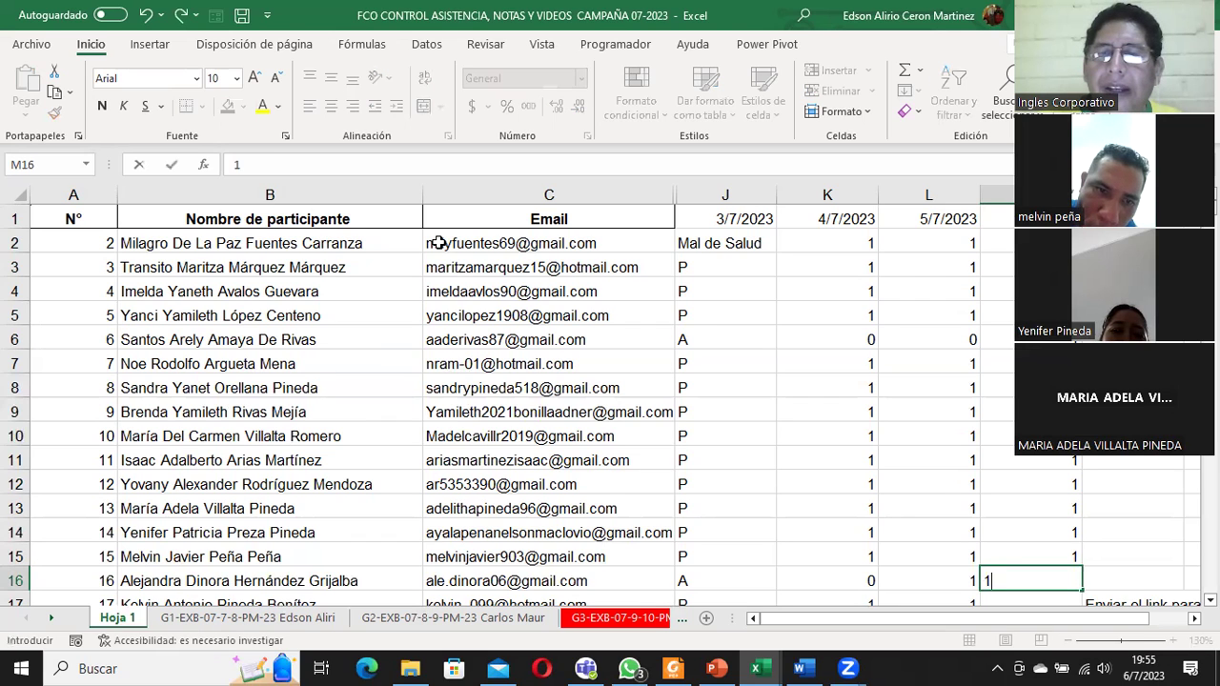
pyautogui.press('Return')
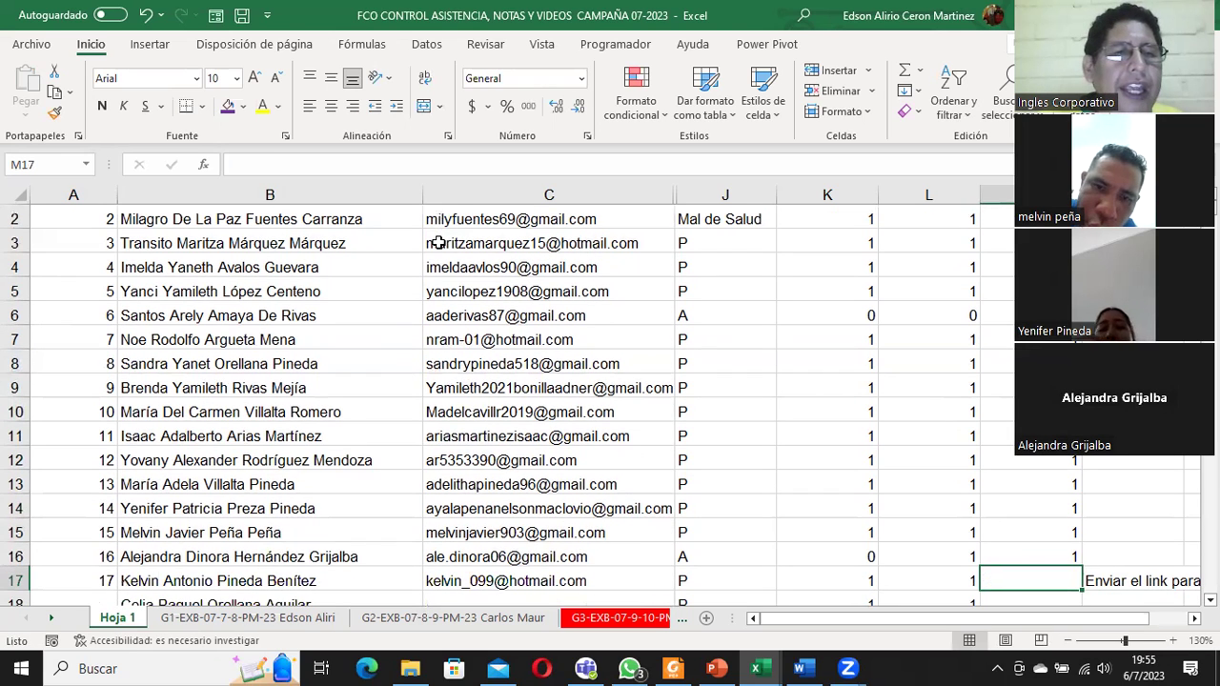
pyautogui.write('1')
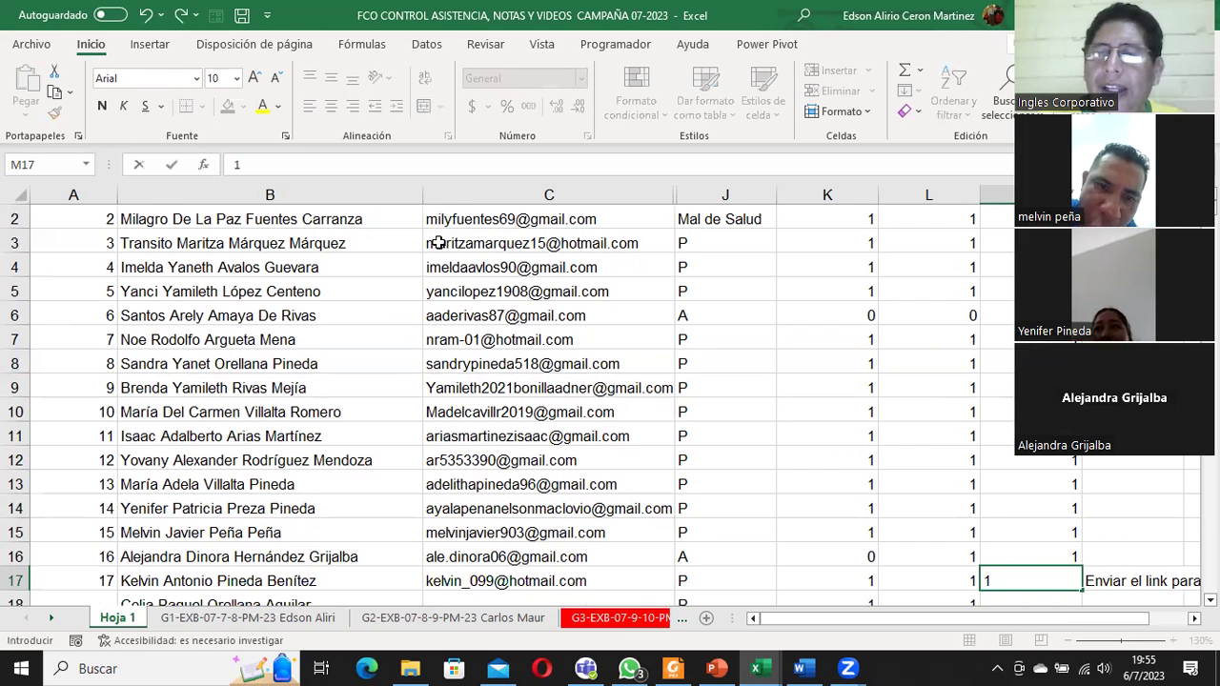
pyautogui.press('Return')
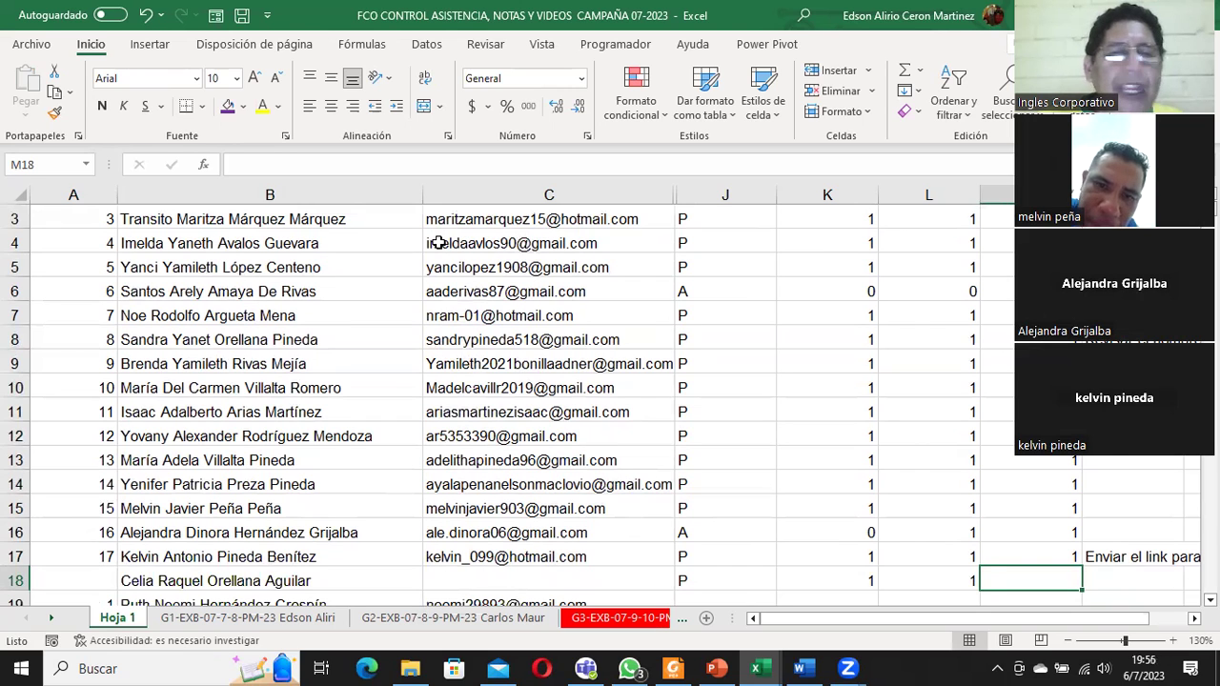
pyautogui.write('1')
pyautogui.press('Return')
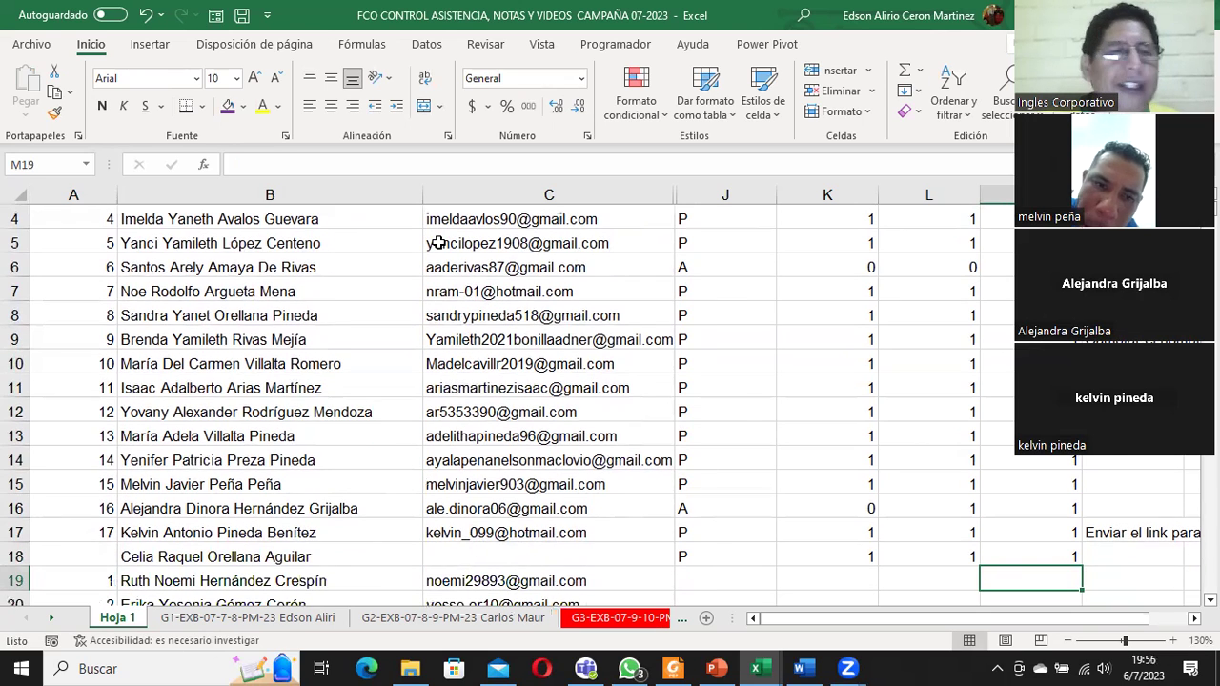
# Open and close the data entry Form, then save the attendance workbook
pyautogui.scroll(1, 838, 324)
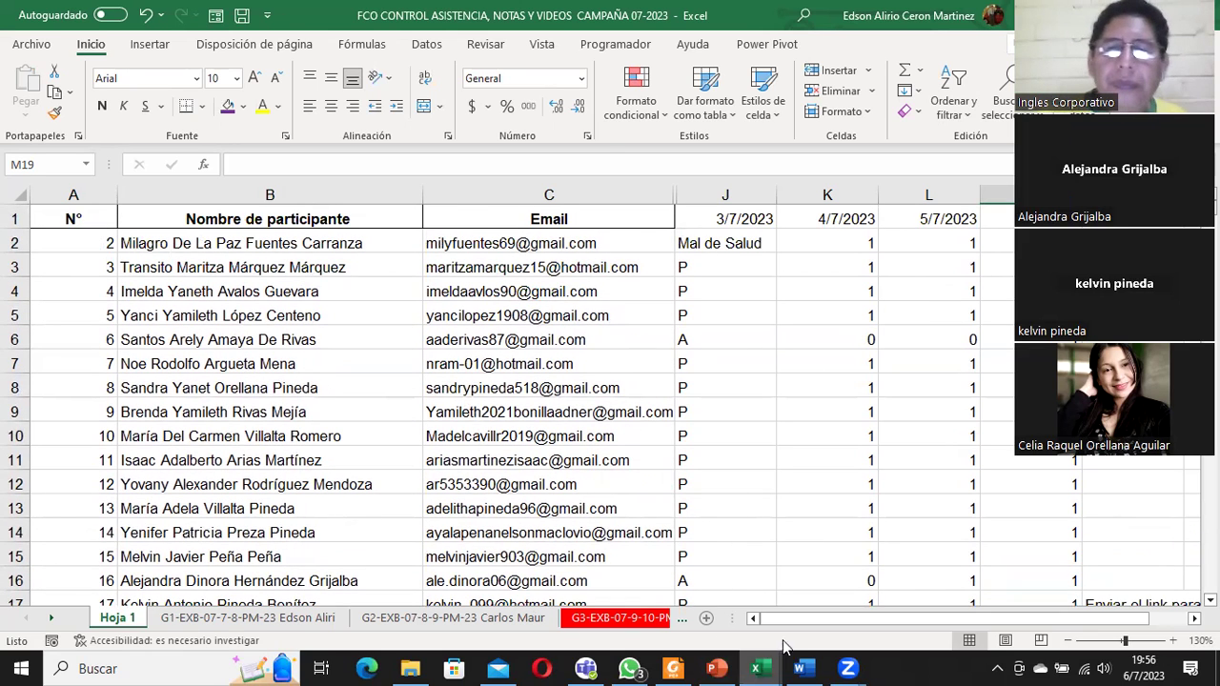
pyautogui.click(216, 15)
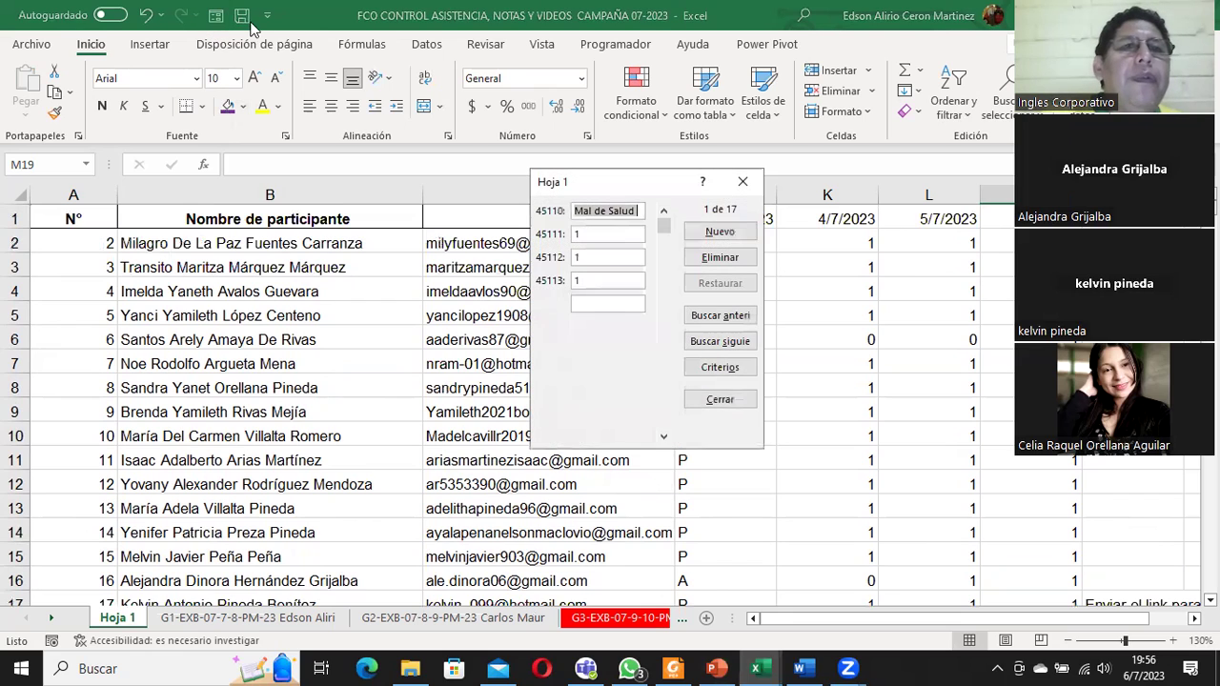
pyautogui.click(743, 181)
pyautogui.click(243, 15)
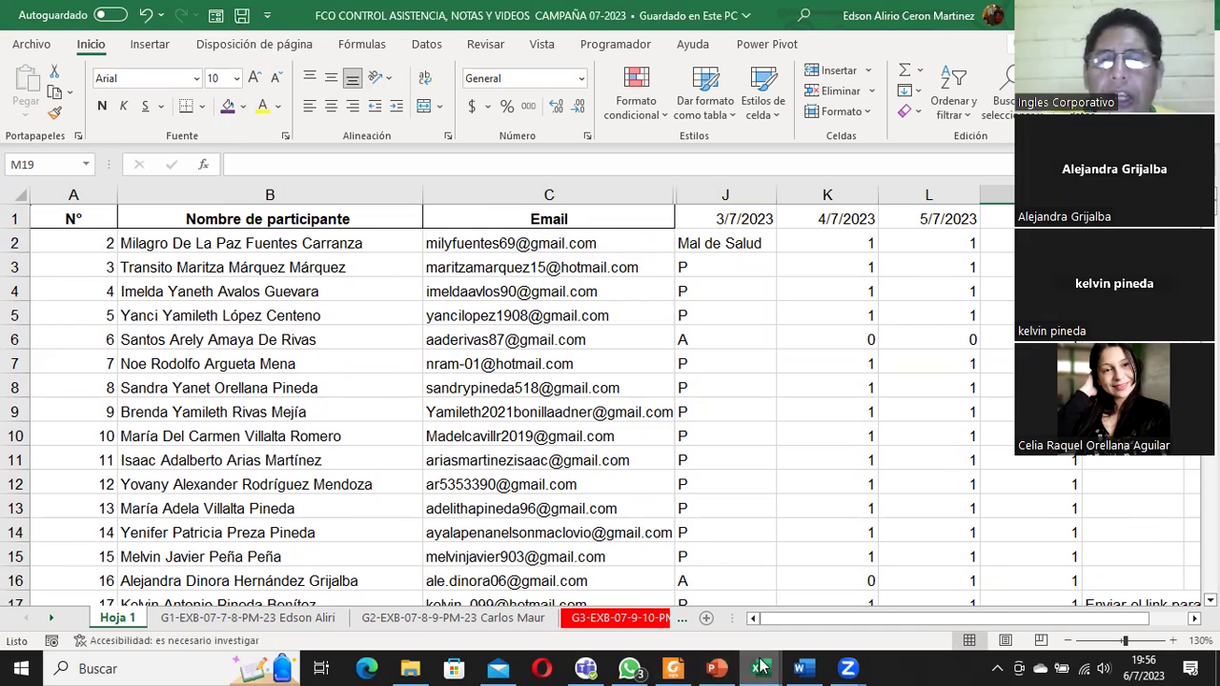
# Switch to the Formatos, bordes y sombreados workbook, show Combinado1 and select D2
pyautogui.moveTo(759, 669)
pyautogui.click(767, 612)
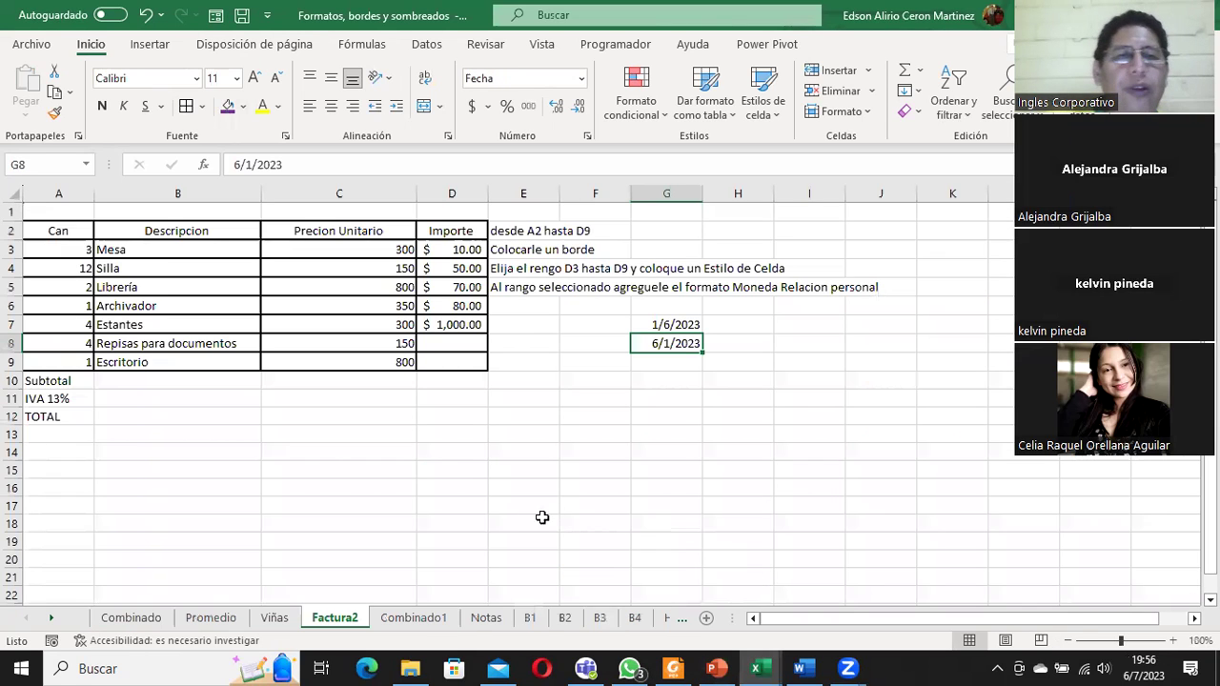
pyautogui.click(419, 620)
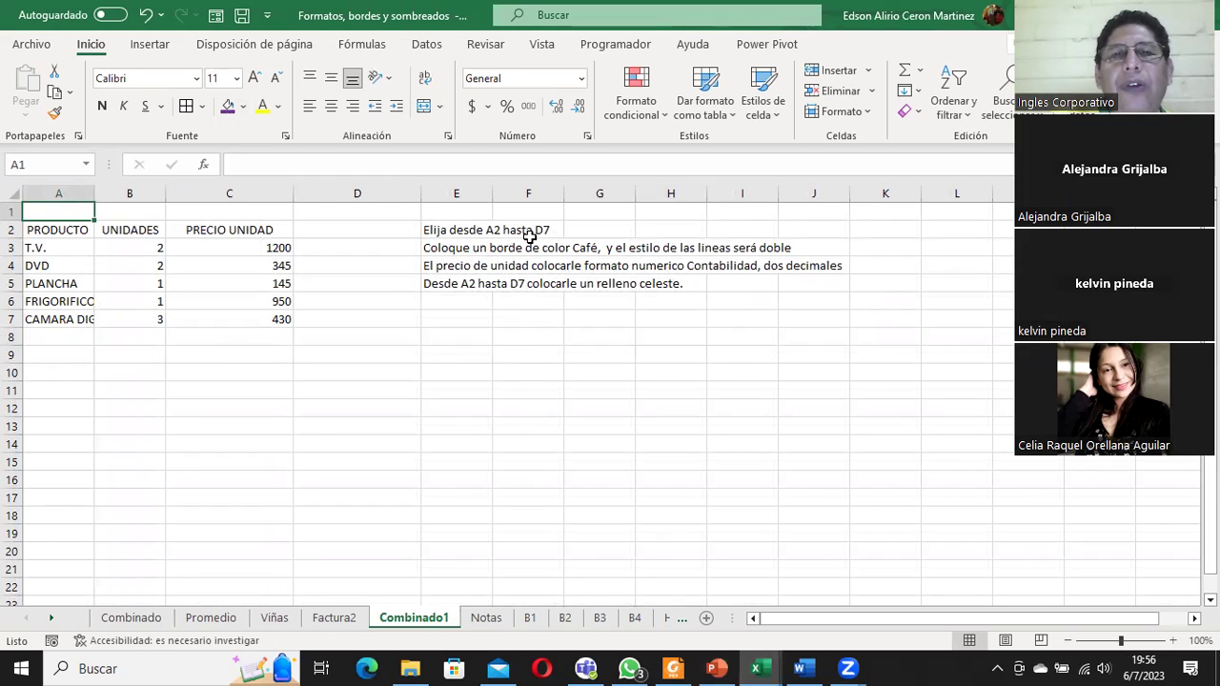
pyautogui.click(355, 229)
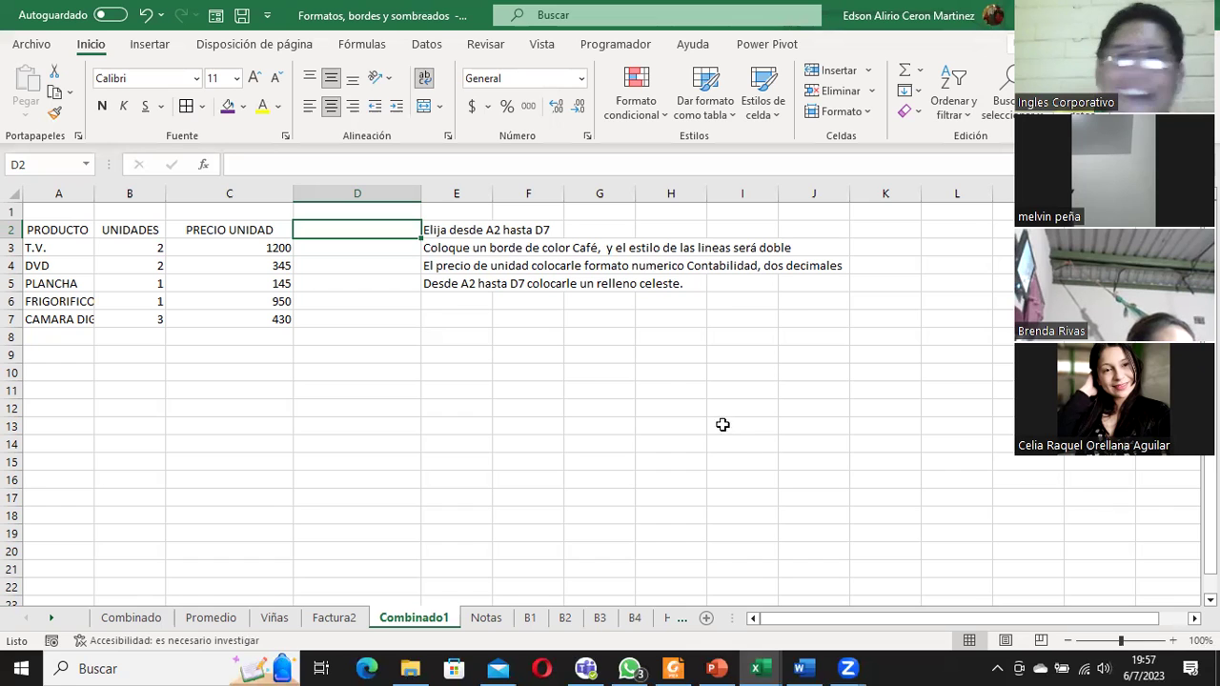
# Select the product table A2:D7 and bring up its right-click menu
pyautogui.click(65, 230)
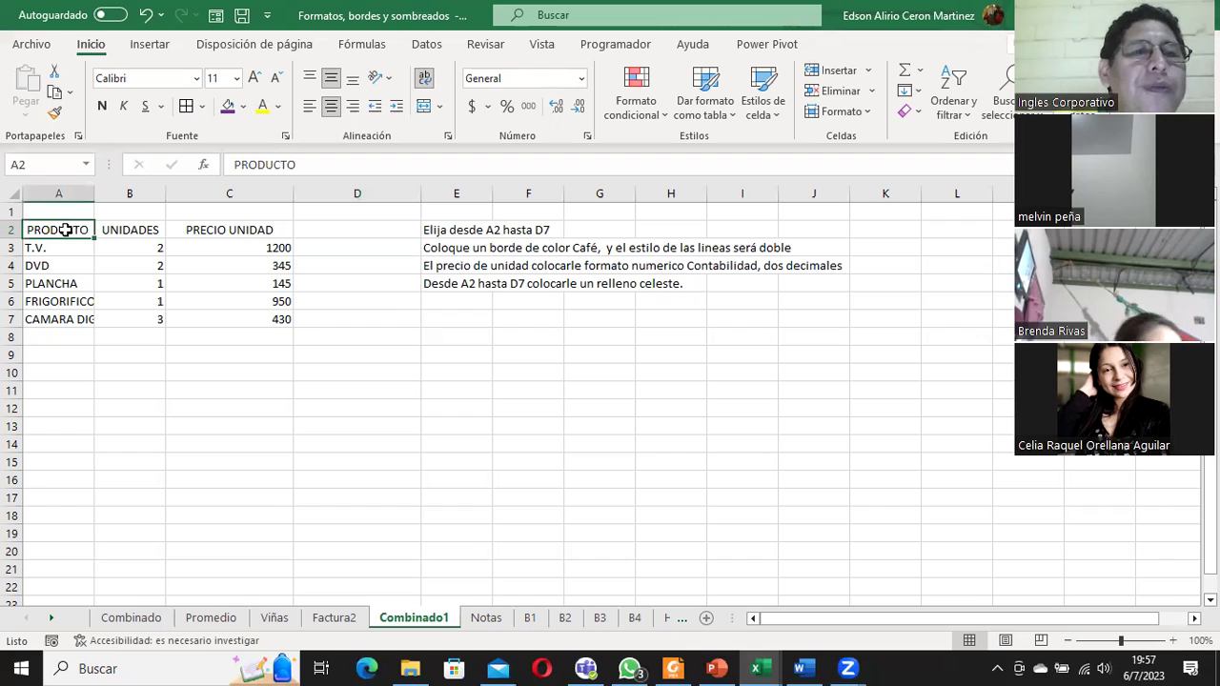
pyautogui.moveTo(65, 230); pyautogui.dragTo(339, 314)
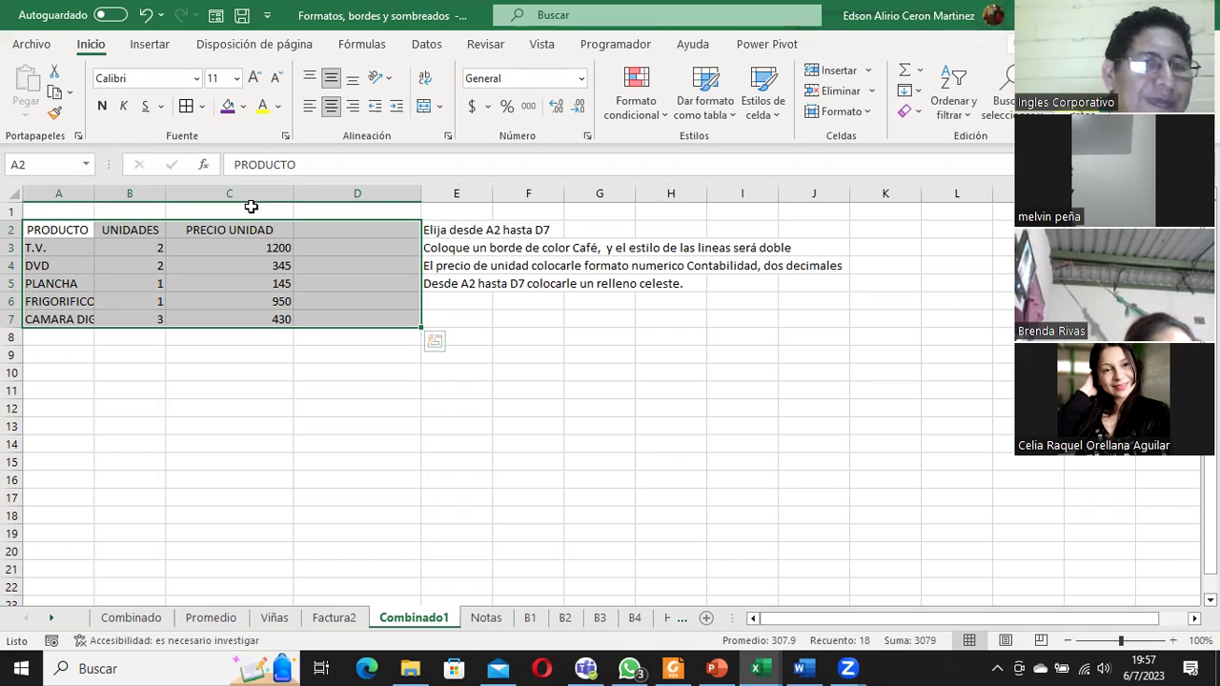
pyautogui.rightClick(352, 272)
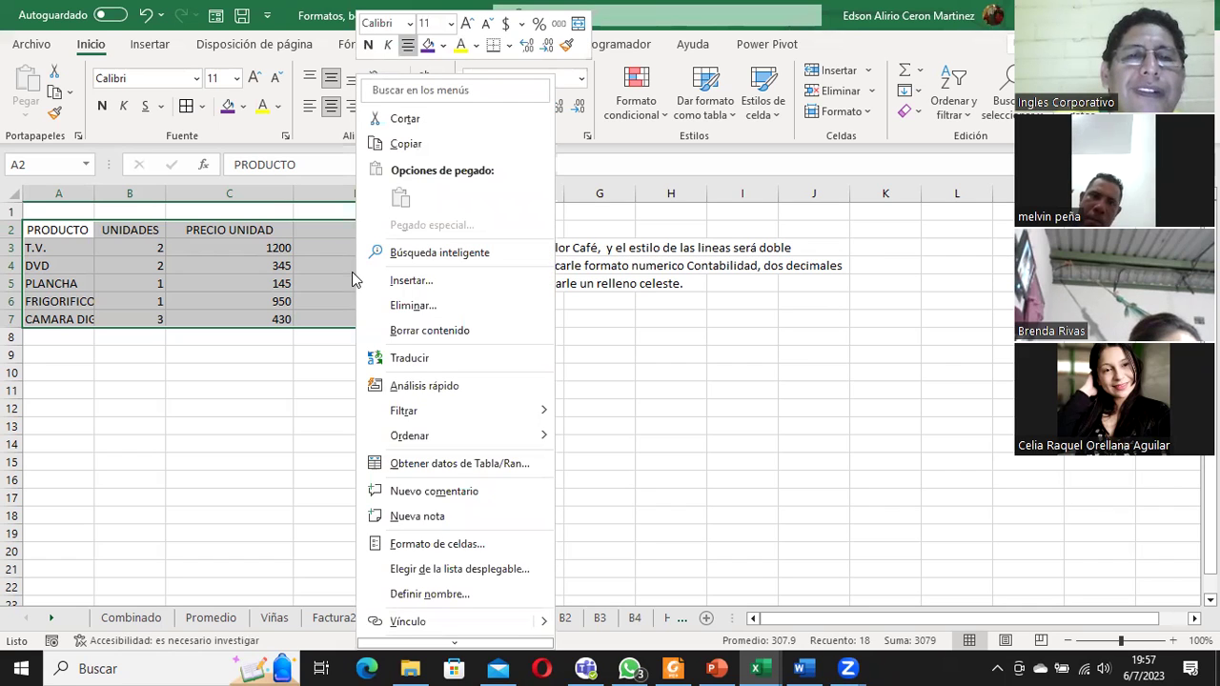
# In Formato de celdas > Borde, pick a brown colour and the double-line style
pyautogui.click(443, 545)
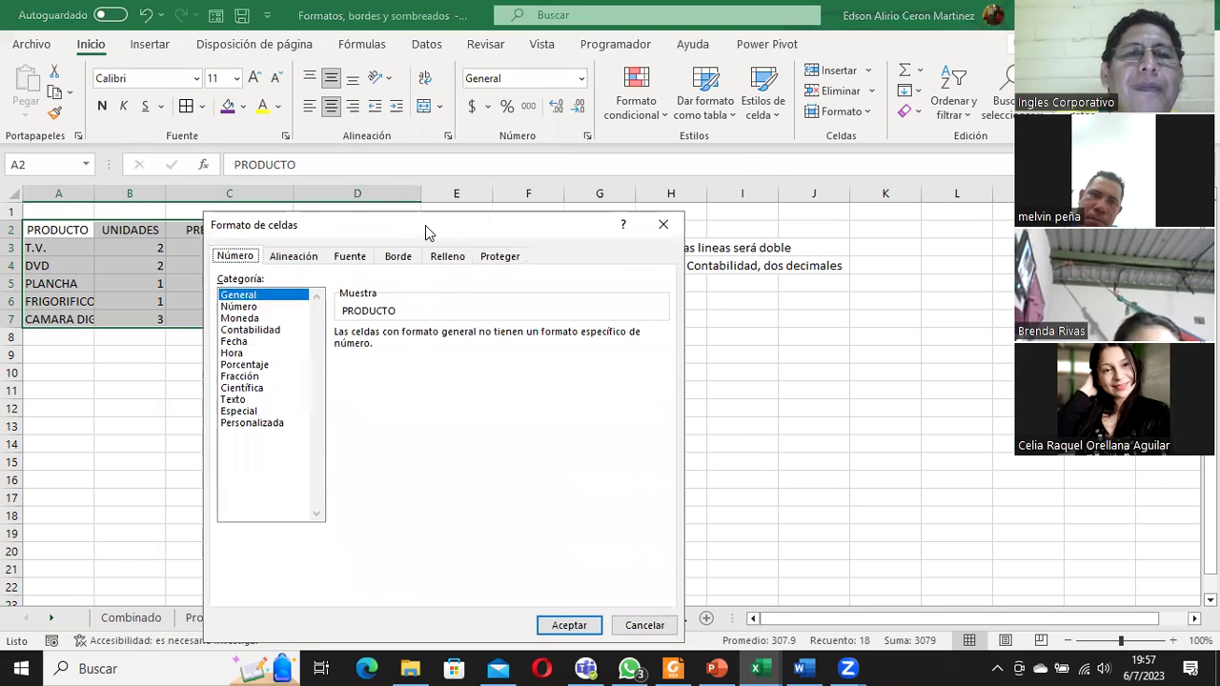
pyautogui.moveTo(426, 232); pyautogui.dragTo(489, 126)
pyautogui.click(462, 153)
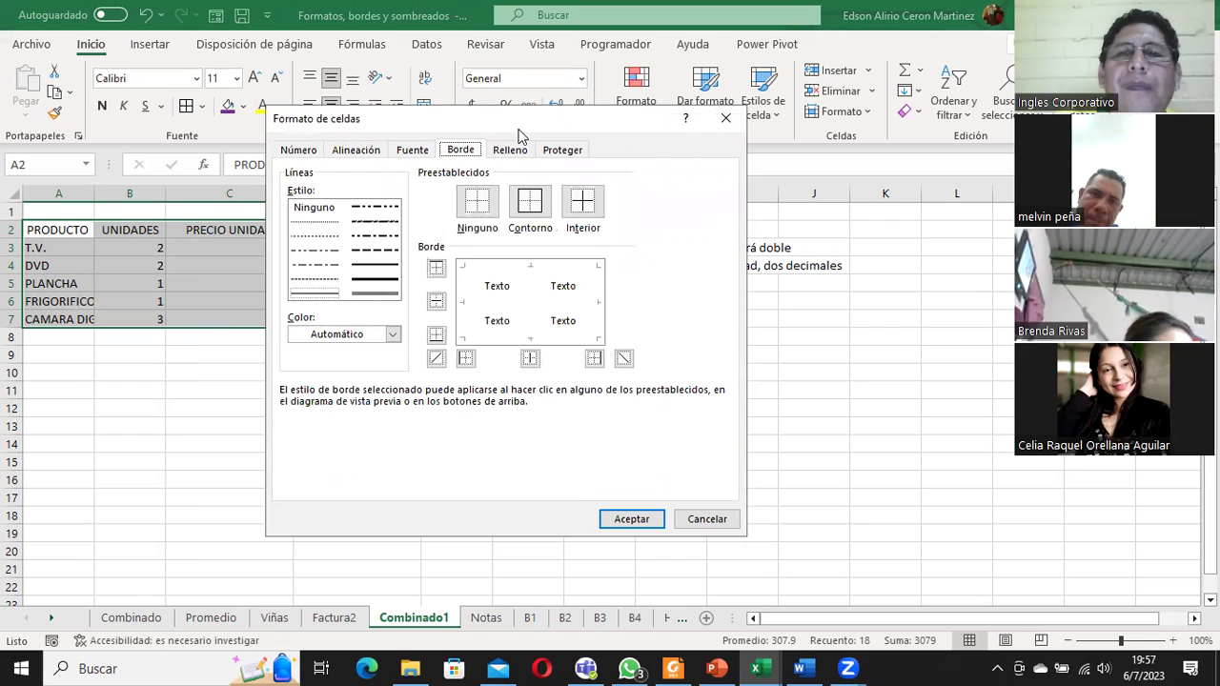
pyautogui.moveTo(520, 134); pyautogui.dragTo(630, 282)
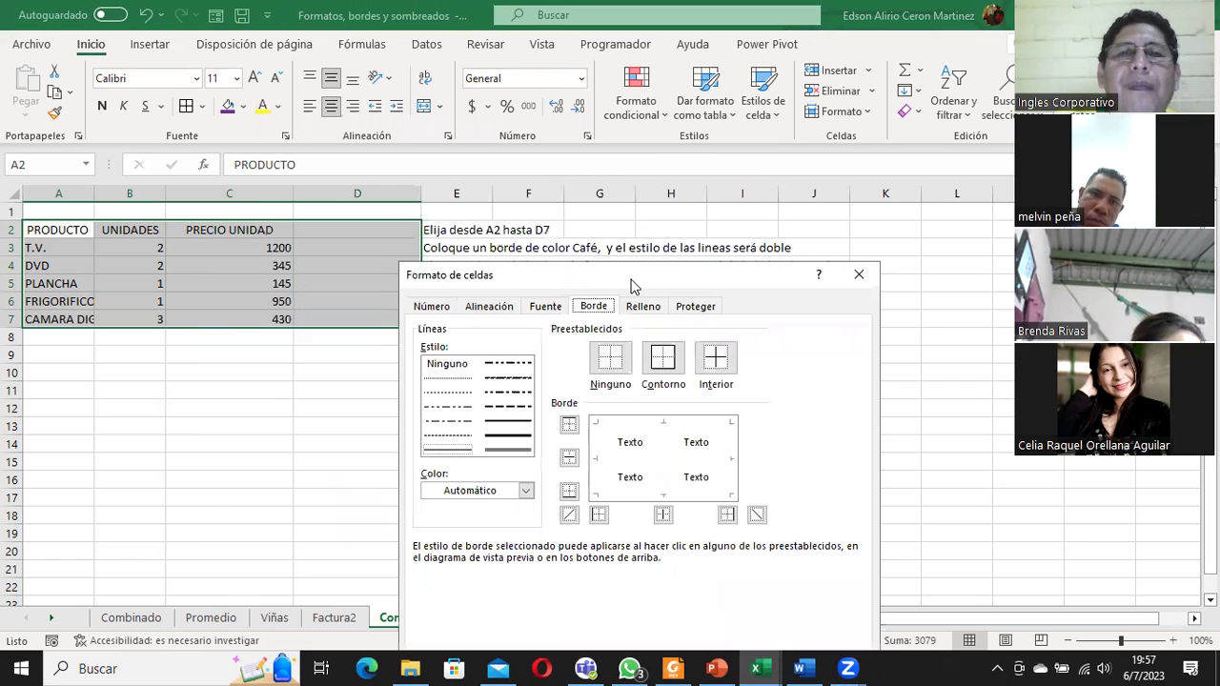
pyautogui.click(525, 491)
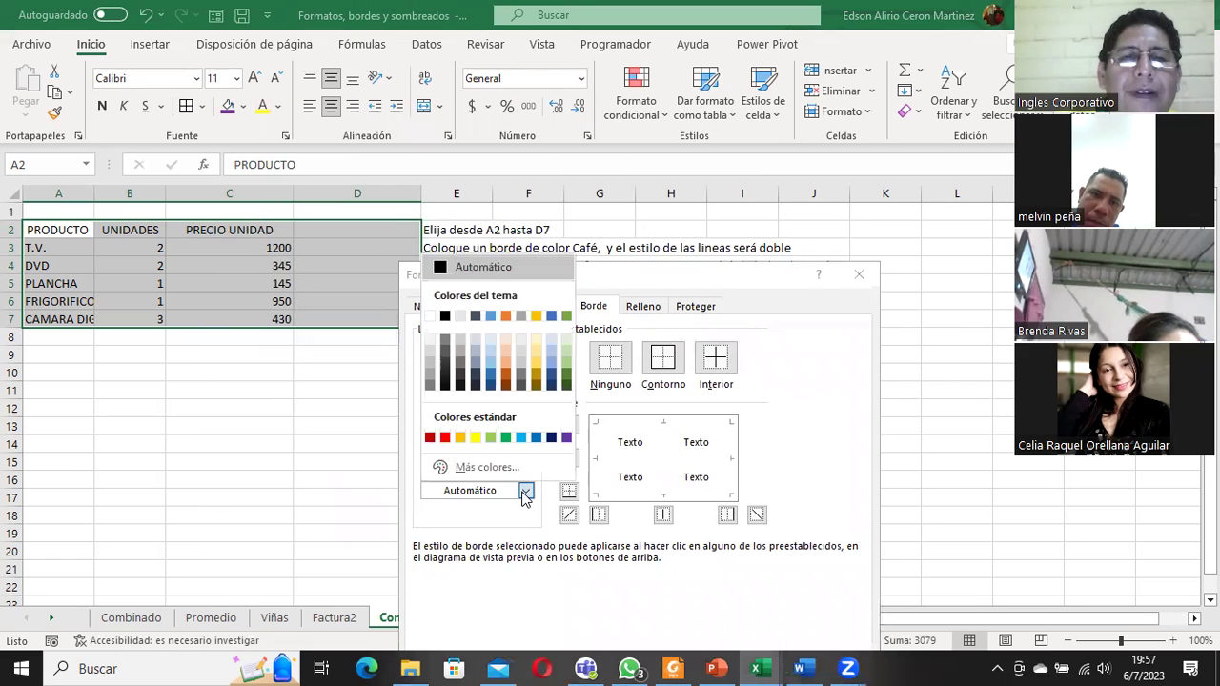
pyautogui.click(506, 378)
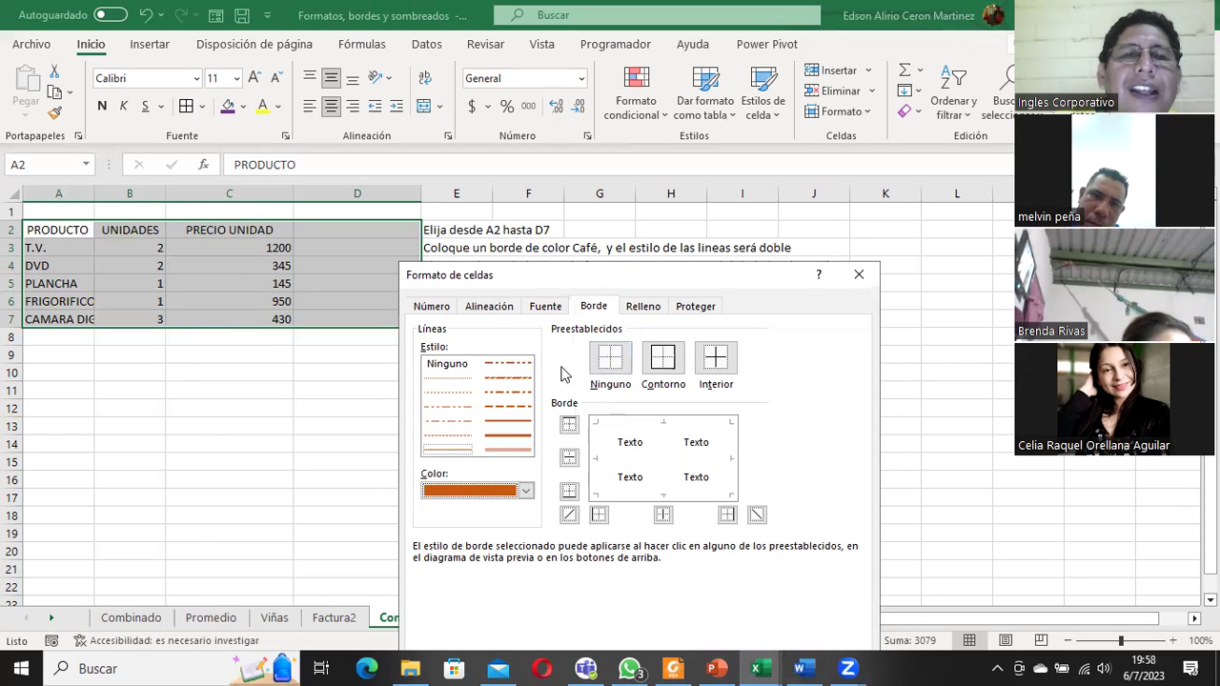
pyautogui.click(515, 451)
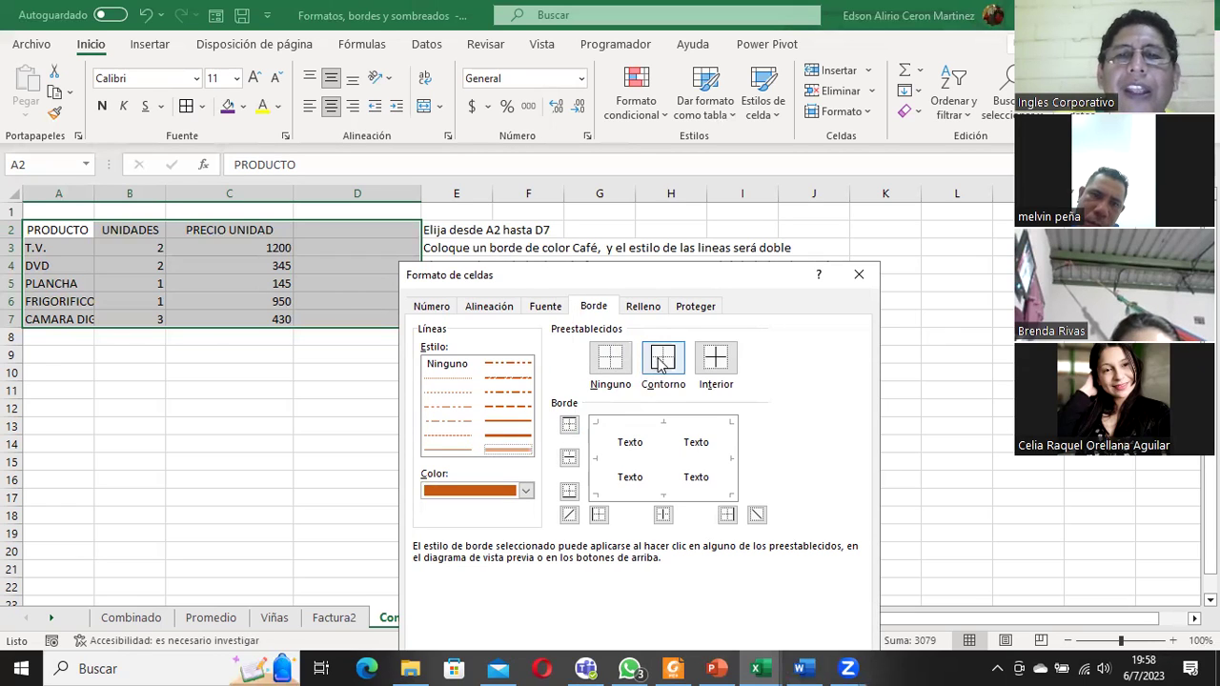
pyautogui.click(518, 454)
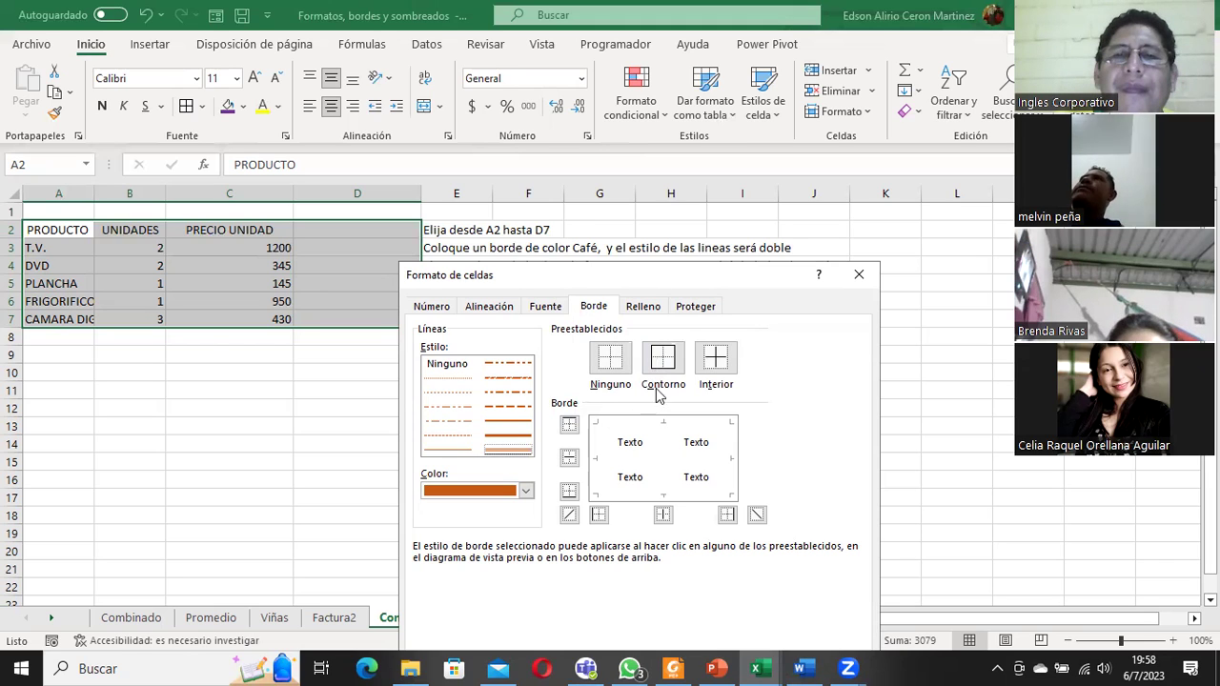
# Apply brown double-line outline and inside borders to A2:D7
pyautogui.click(664, 371)
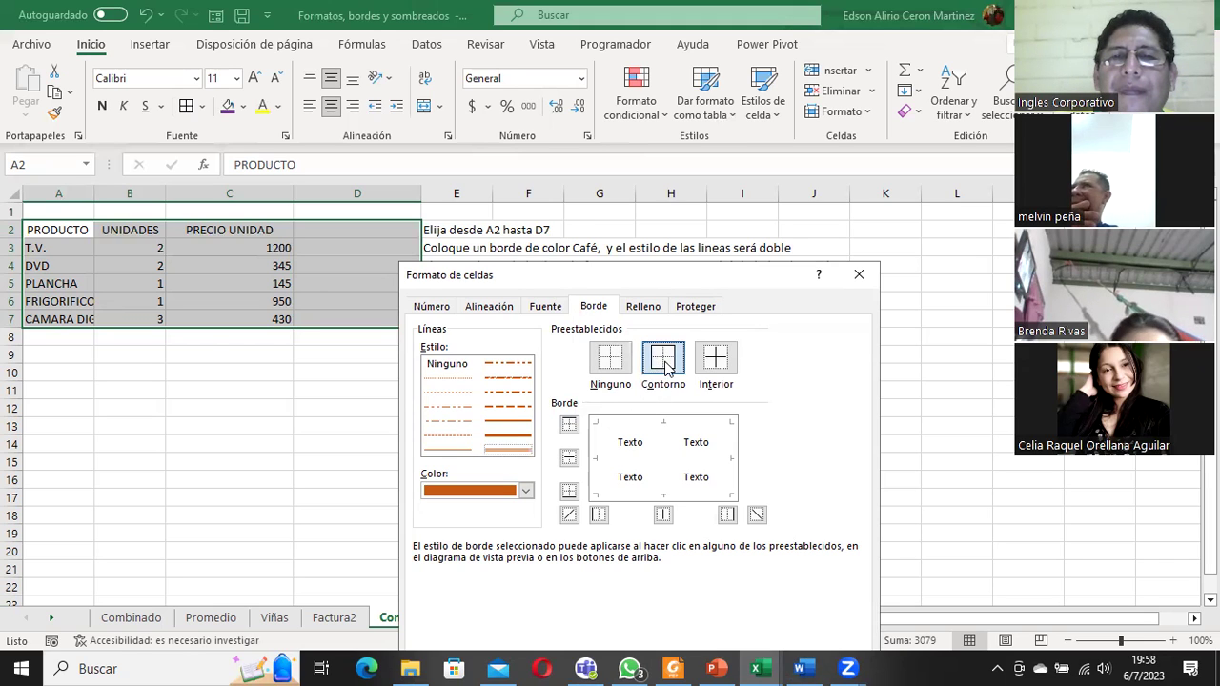
pyautogui.click(716, 360)
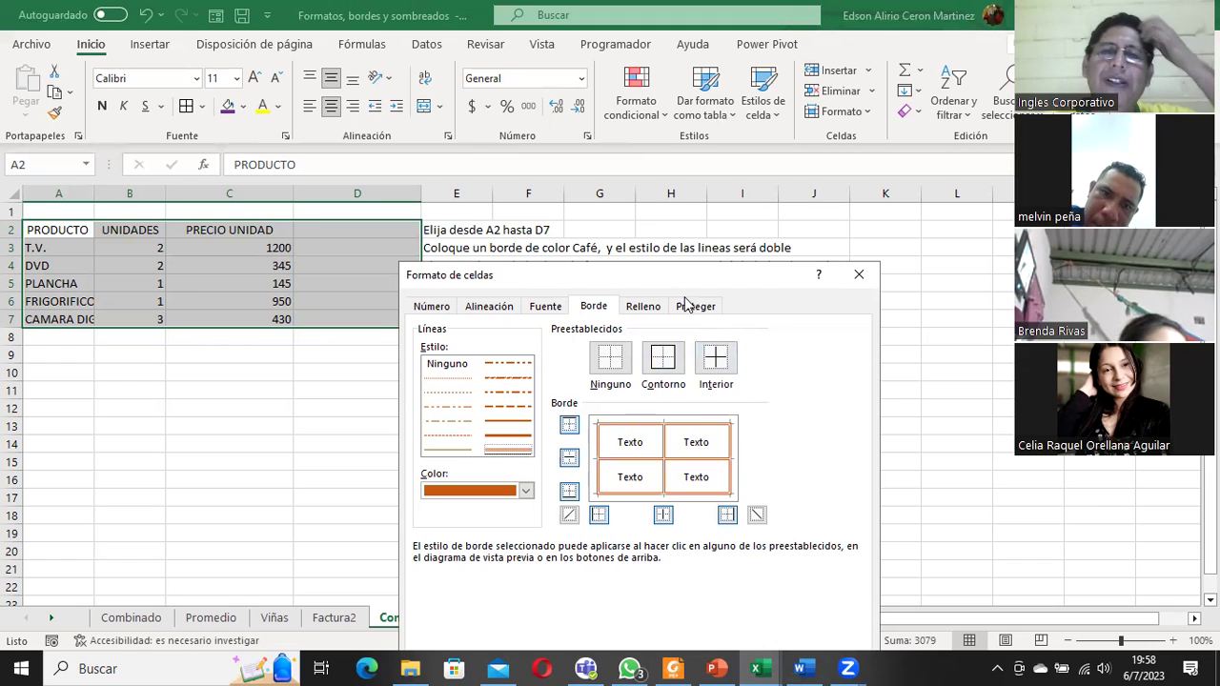
pyautogui.moveTo(680, 276); pyautogui.dragTo(738, 83)
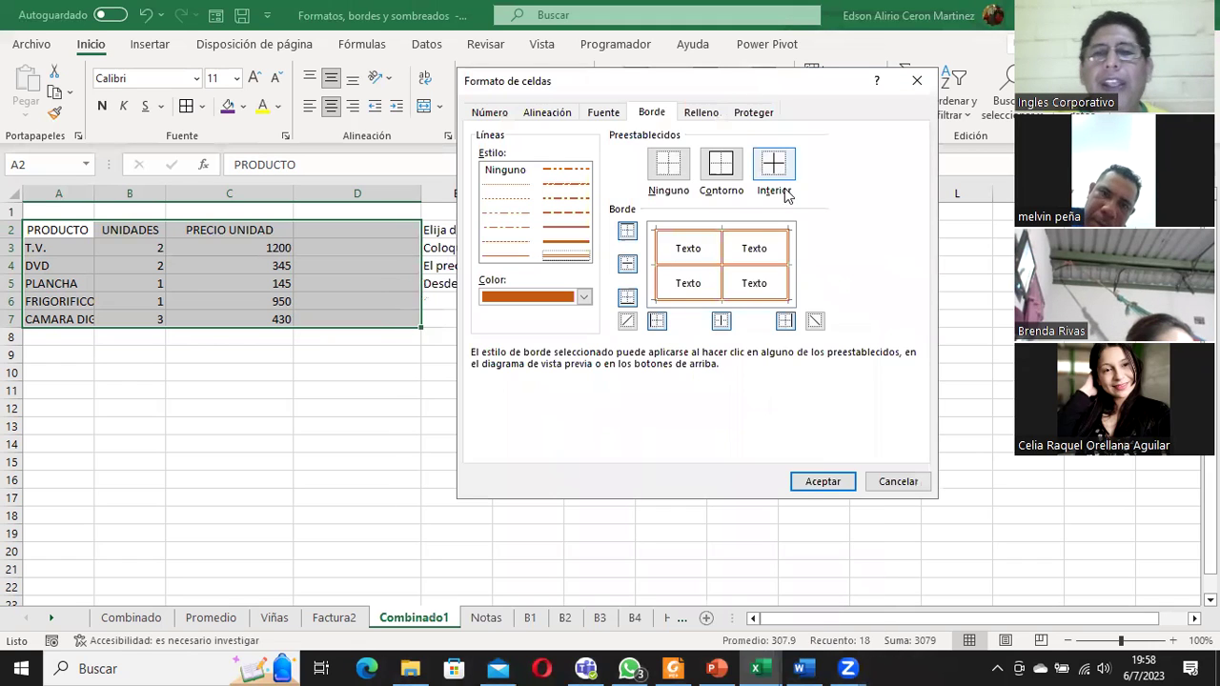
pyautogui.click(825, 484)
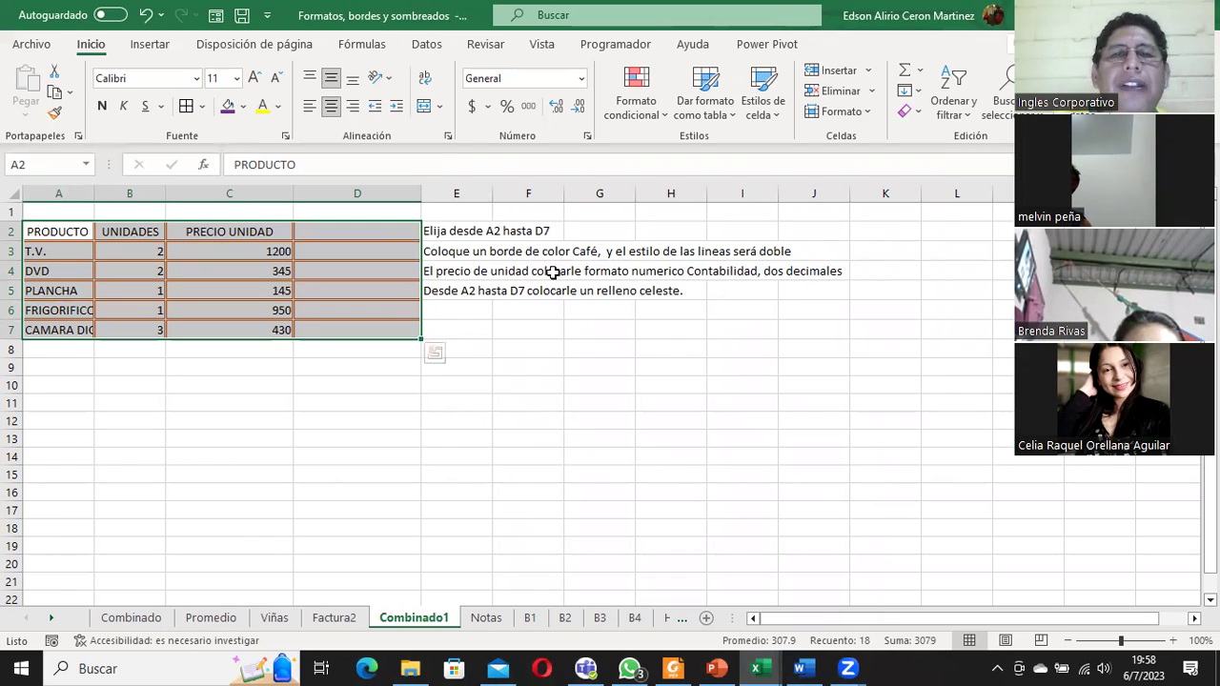
pyautogui.click(503, 271)
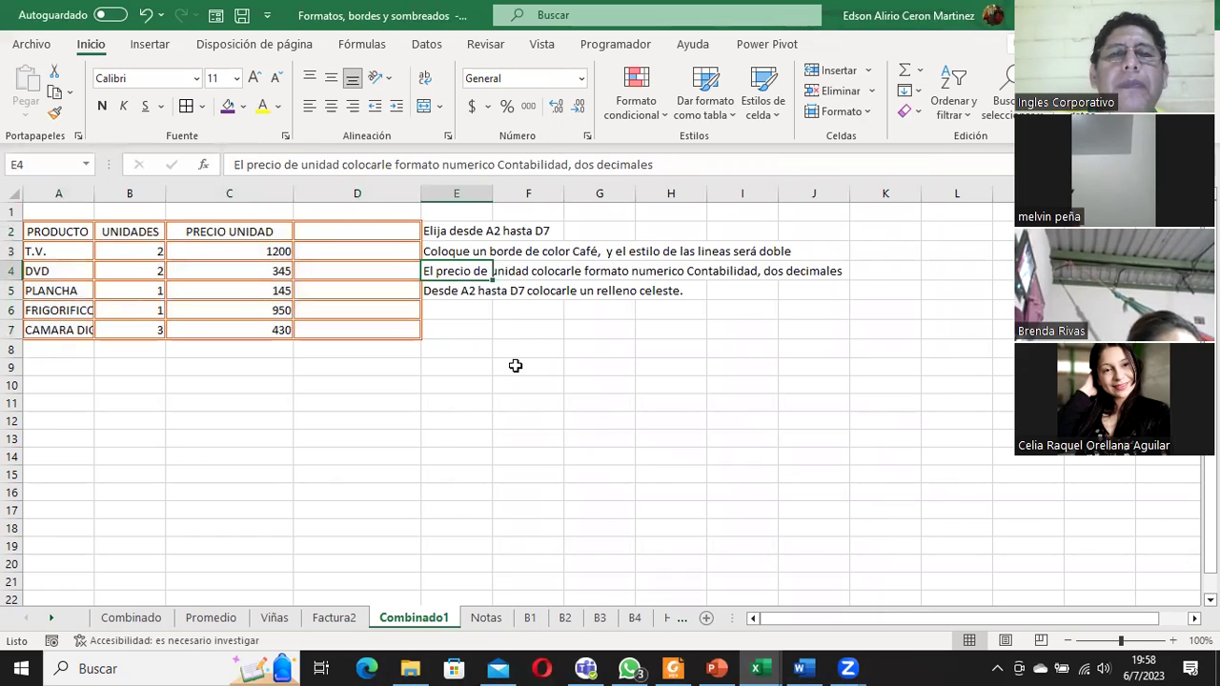
pyautogui.click(514, 366)
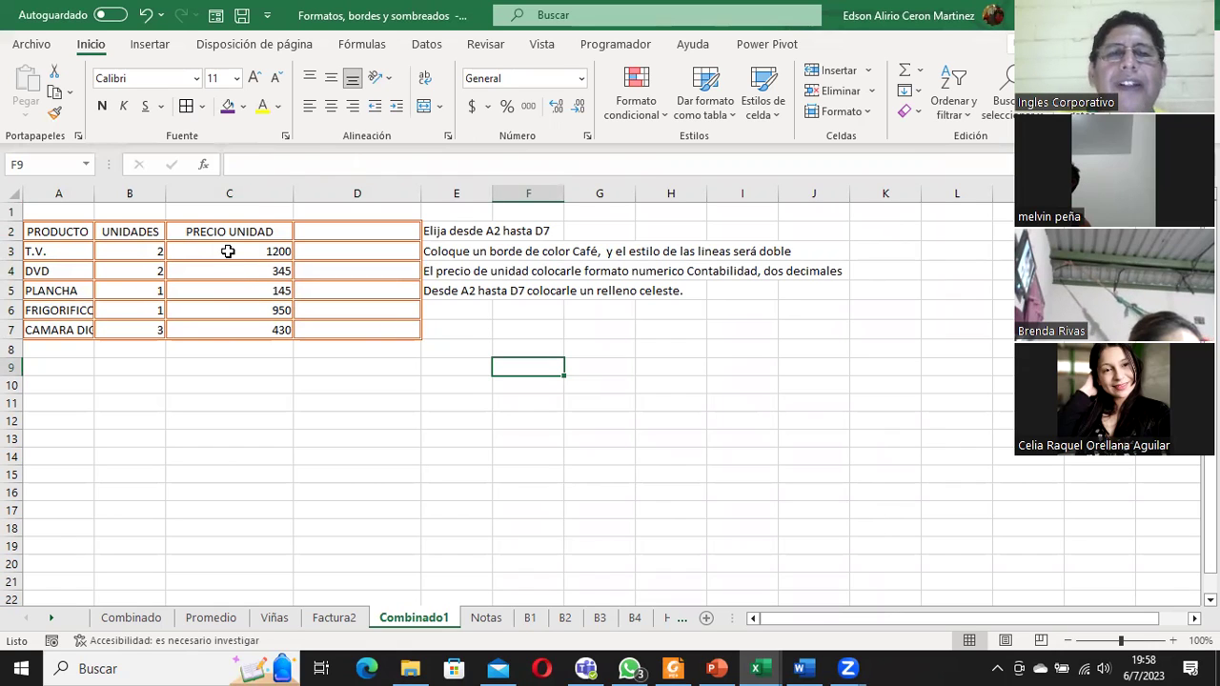
pyautogui.moveTo(227, 251); pyautogui.dragTo(244, 326)
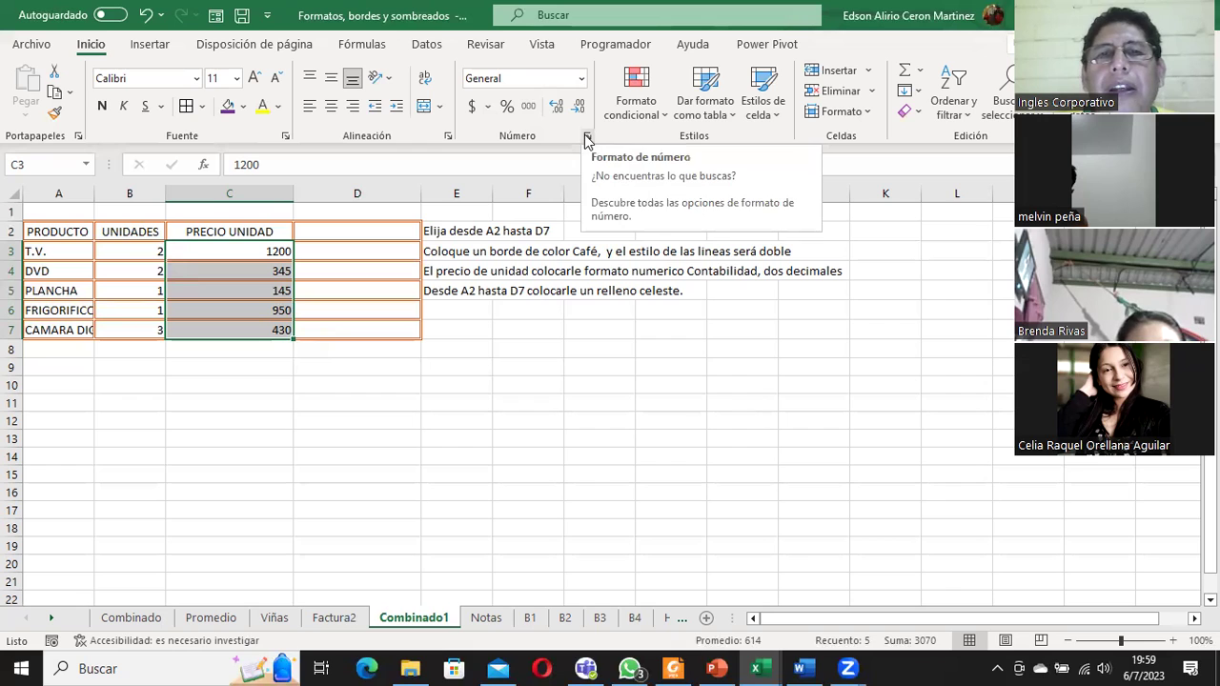
# Format the prices C3:C7 as Contabilidad with $ and two decimals
pyautogui.rightClick(268, 298)
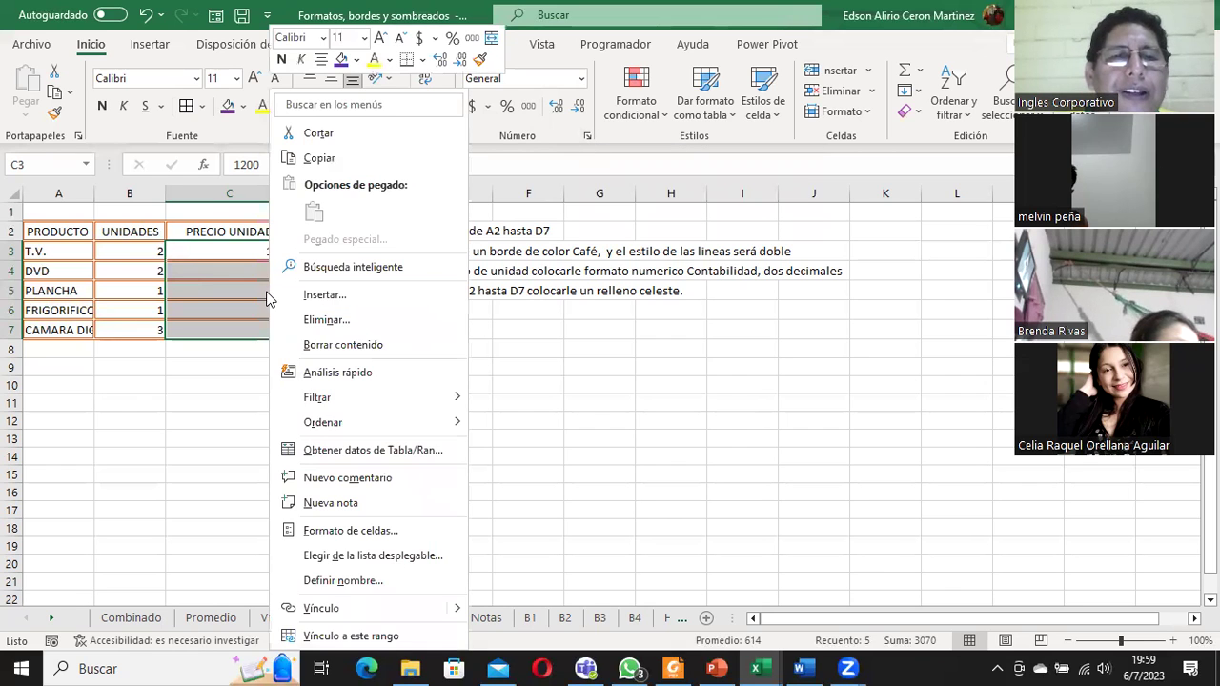
pyautogui.click(335, 531)
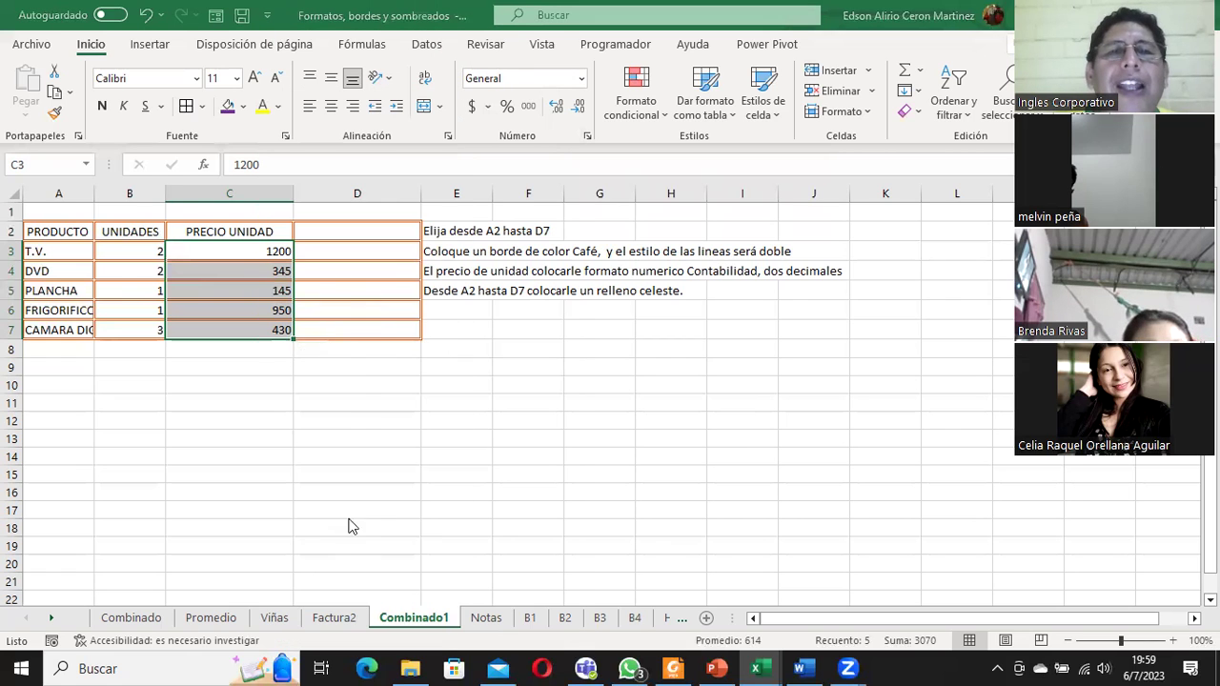
pyautogui.moveTo(407, 227); pyautogui.dragTo(676, 117)
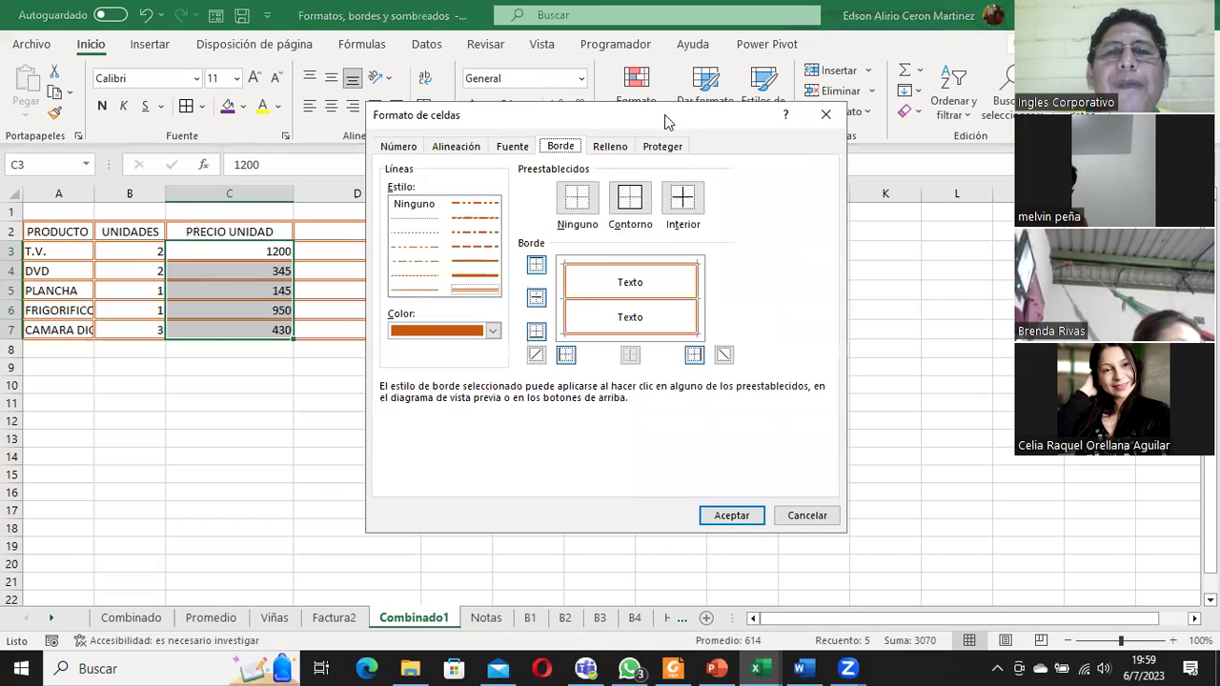
pyautogui.click(396, 145)
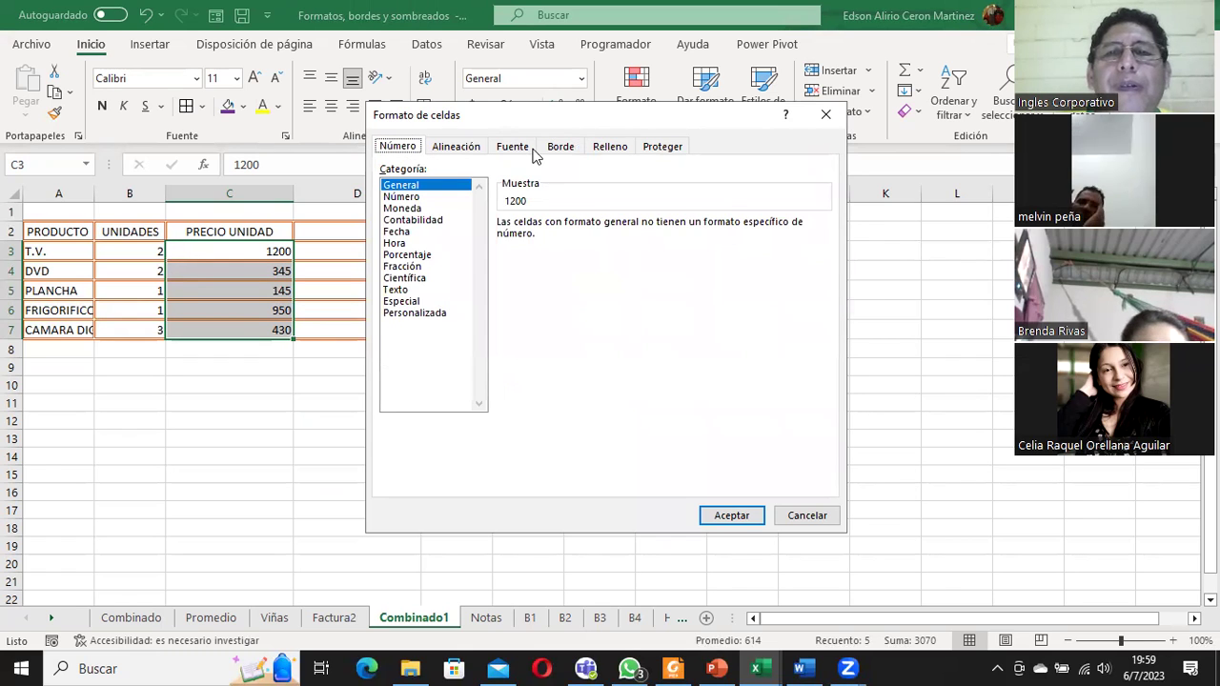
pyautogui.moveTo(534, 114); pyautogui.dragTo(622, 92)
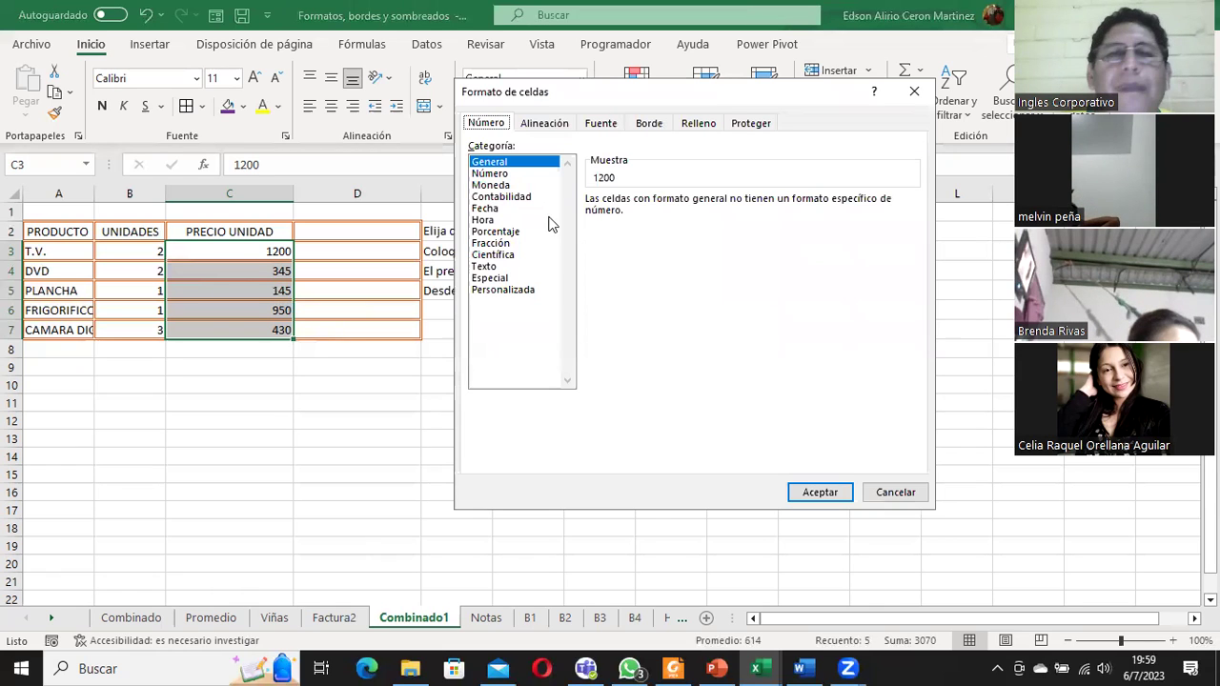
pyautogui.click(508, 198)
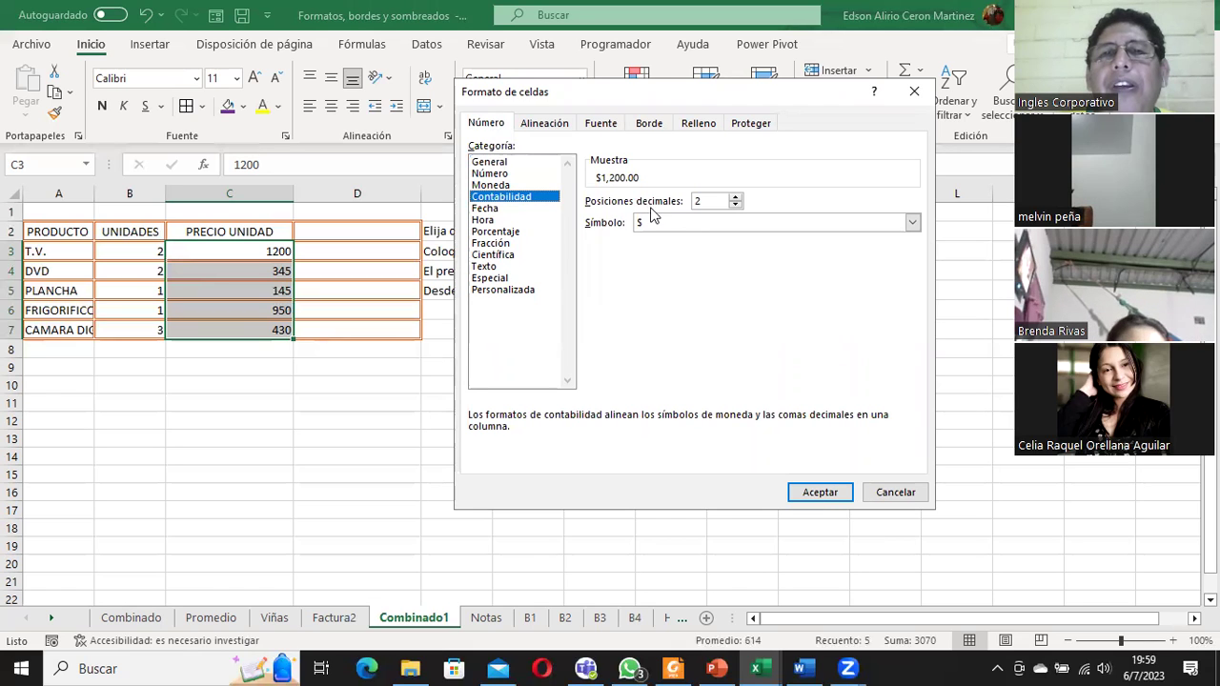
pyautogui.click(815, 497)
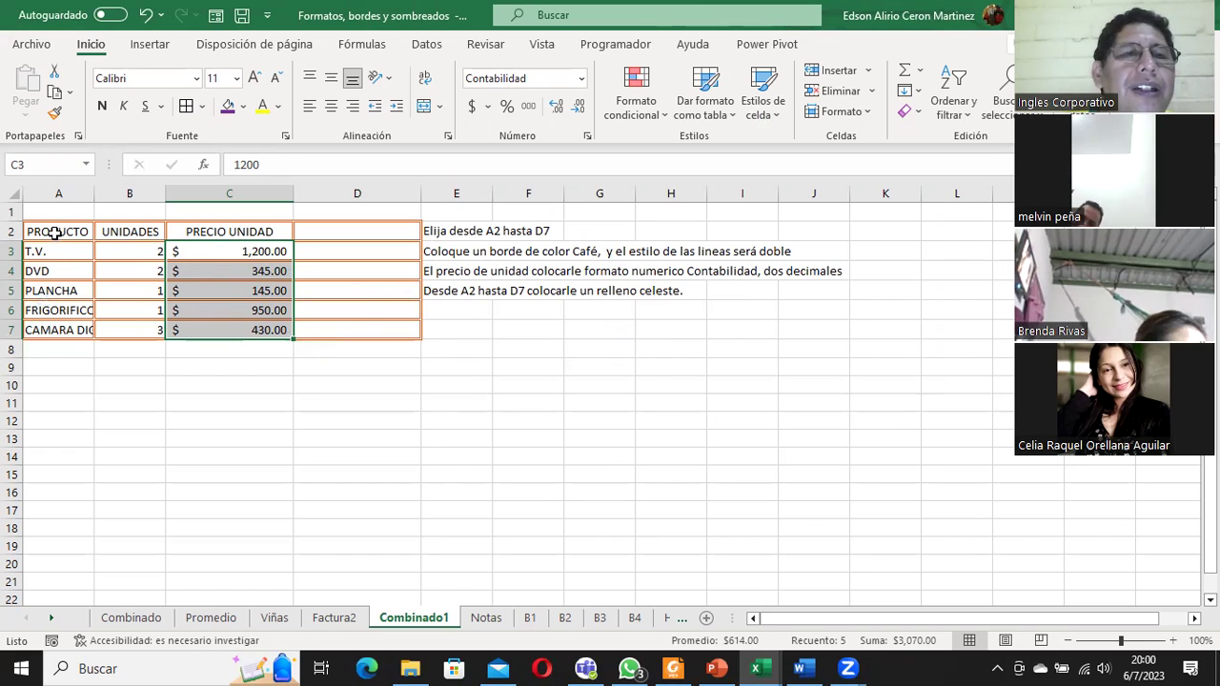
# Give table A2:D7 a light-blue fill colour from the Inicio tab
pyautogui.moveTo(55, 232); pyautogui.dragTo(345, 229)
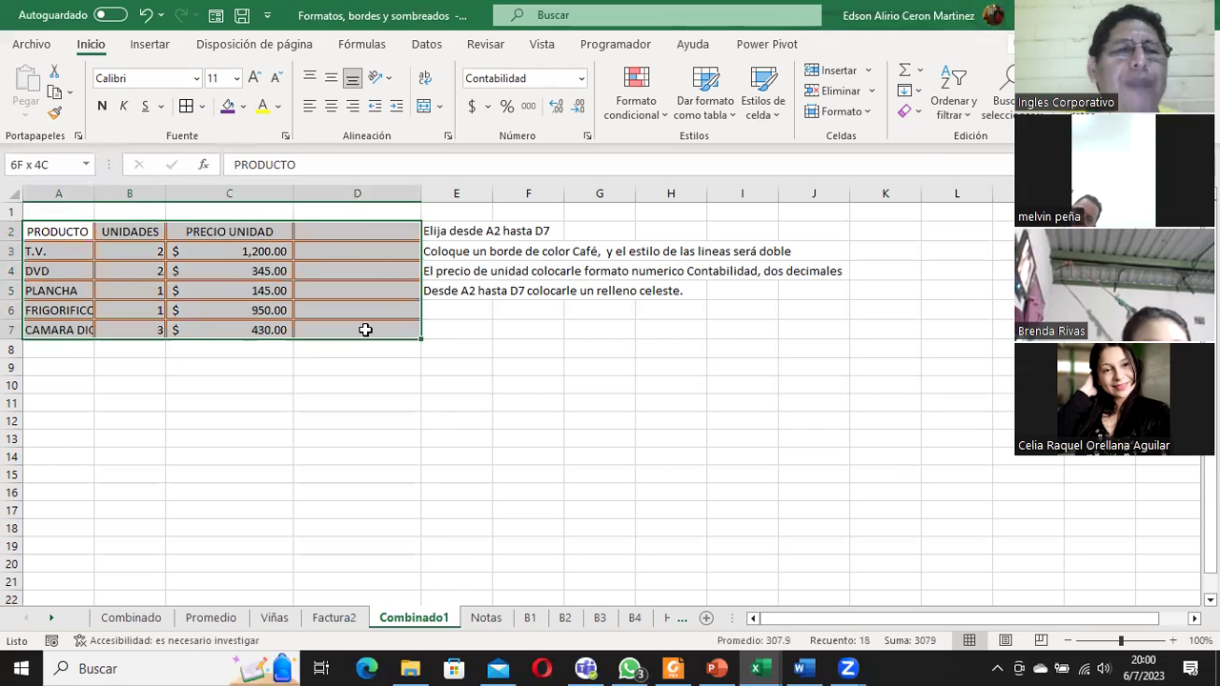
pyautogui.moveTo(345, 229); pyautogui.dragTo(365, 330)
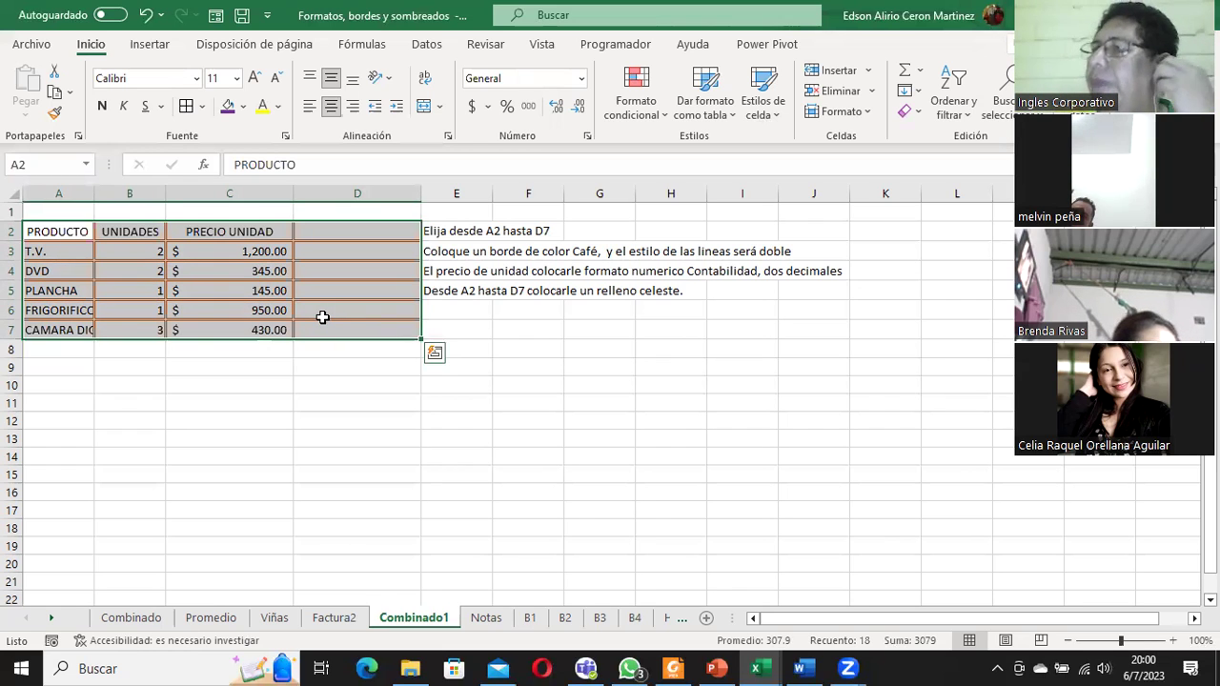
pyautogui.click(244, 108)
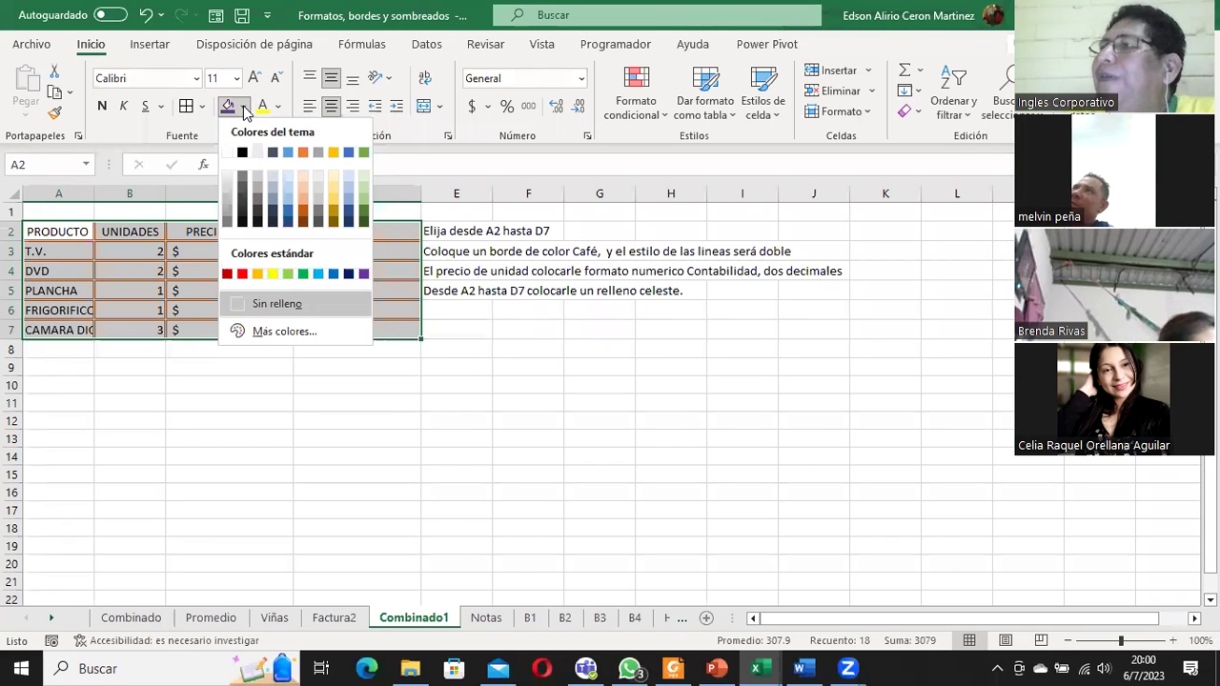
pyautogui.click(318, 274)
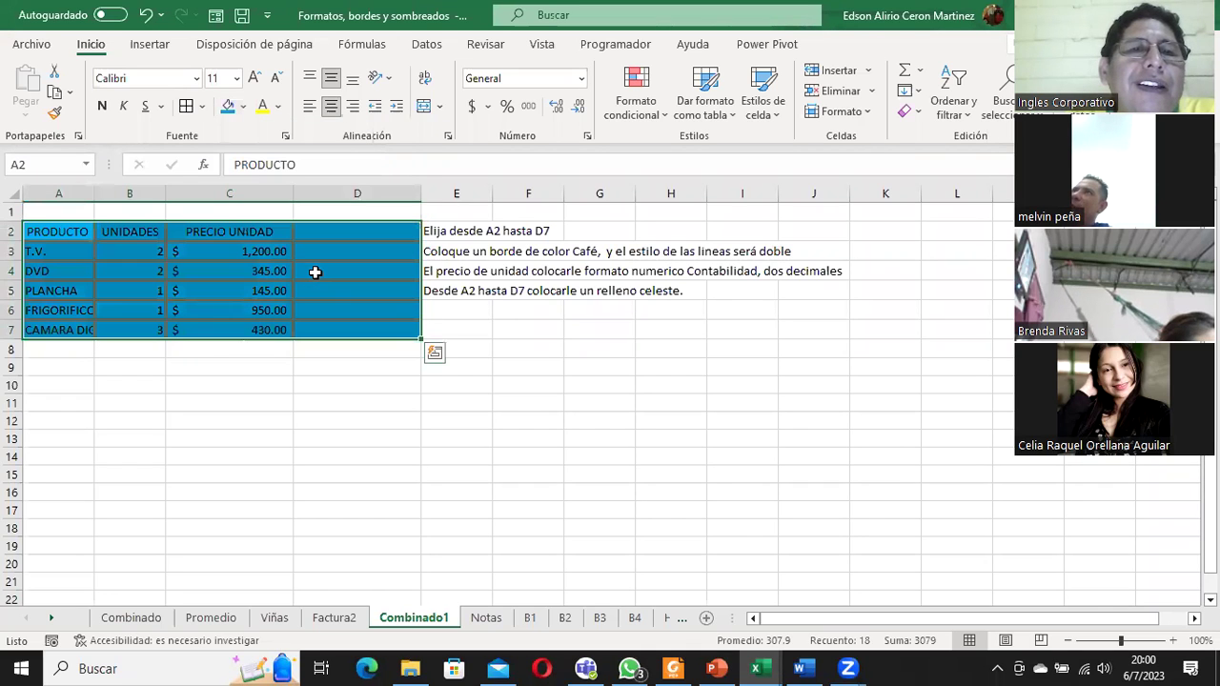
pyautogui.click(510, 334)
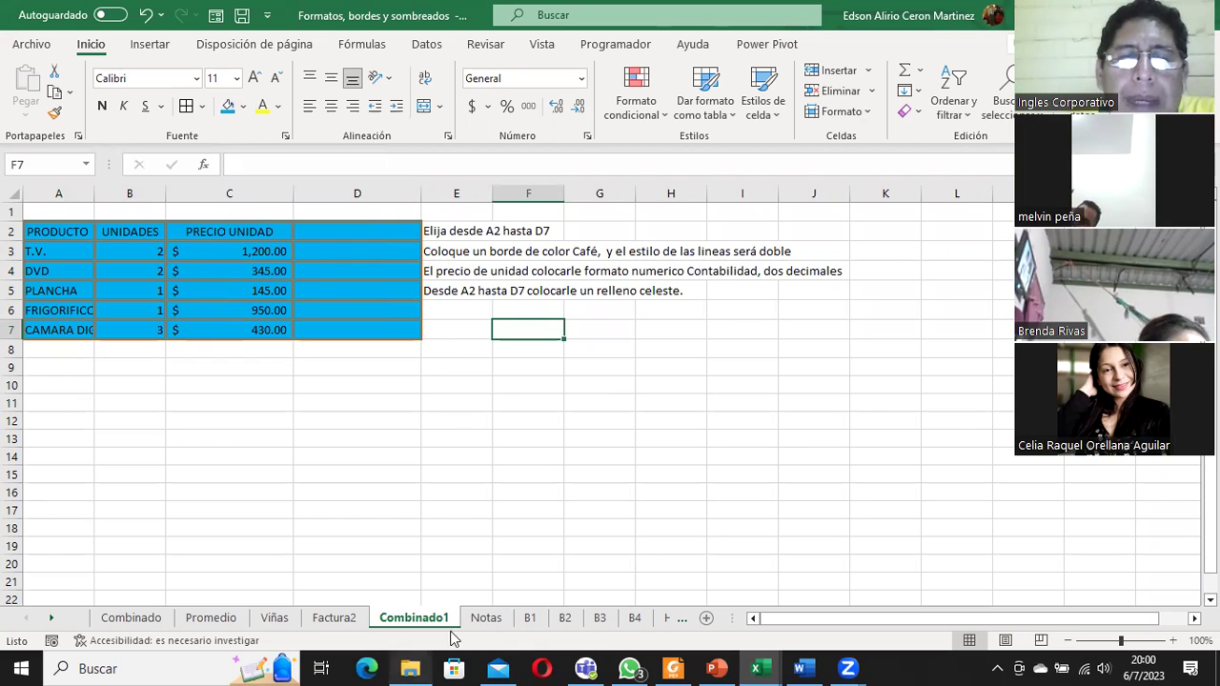
# Switch to the Notas sheet and select its Notas heading in A3
pyautogui.click(485, 618)
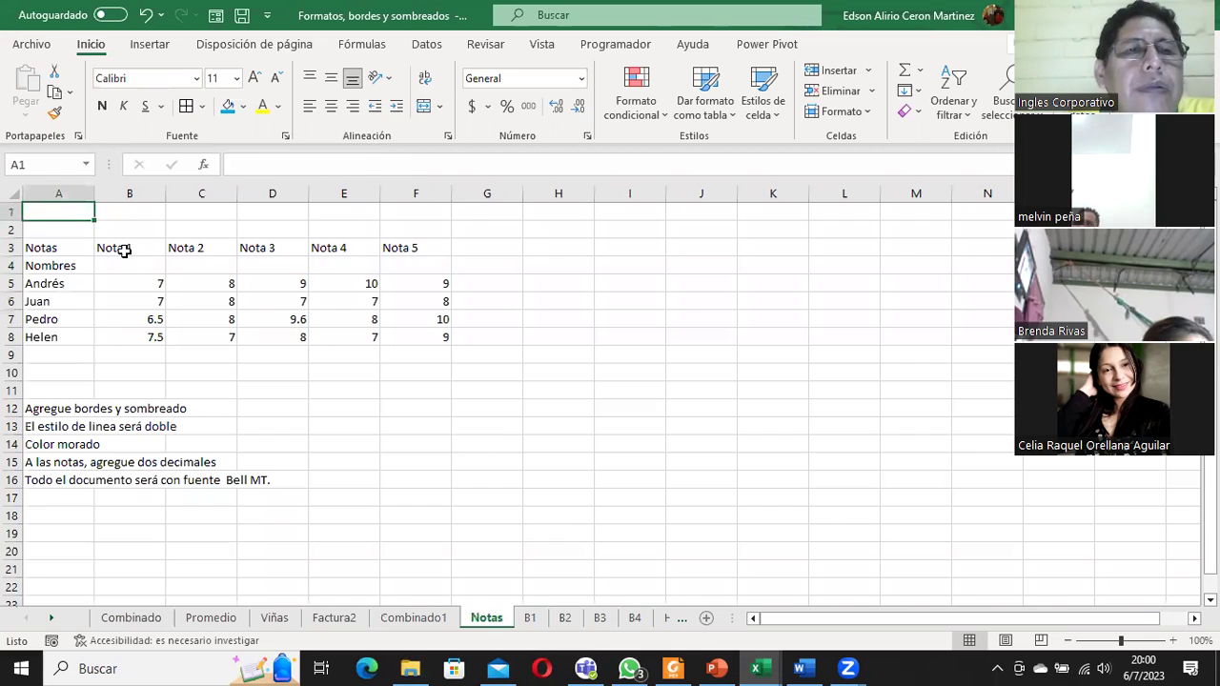
pyautogui.moveTo(66, 412); pyautogui.dragTo(76, 479)
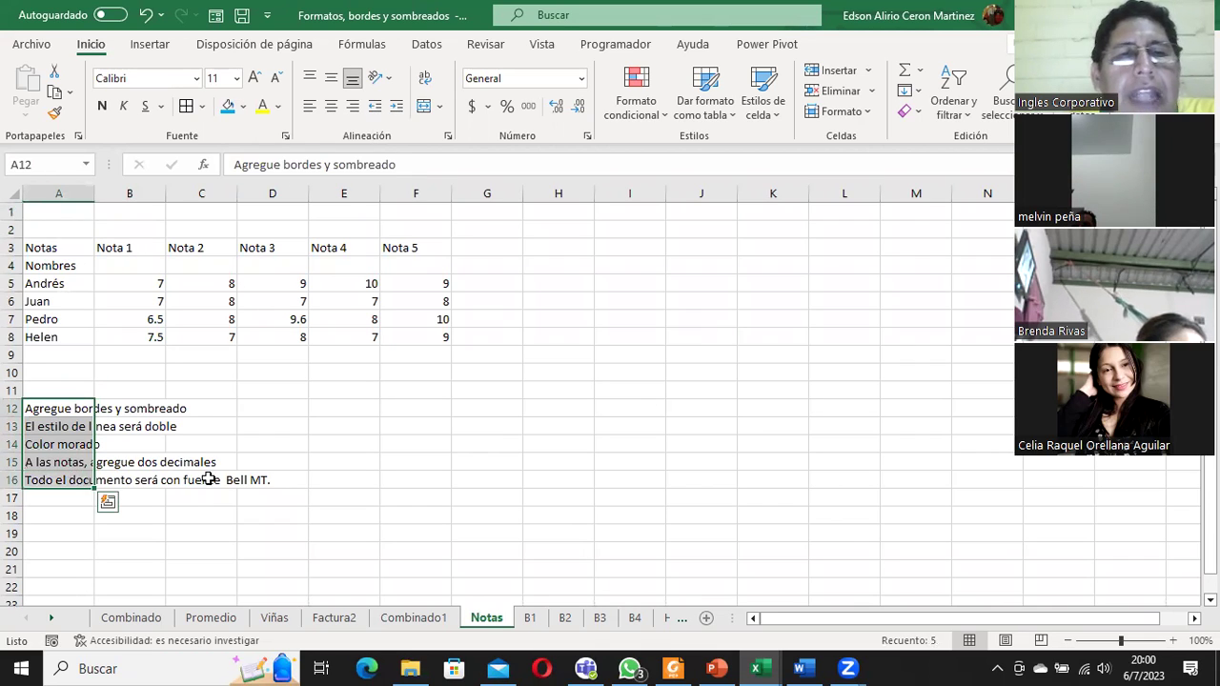
pyautogui.click(40, 250)
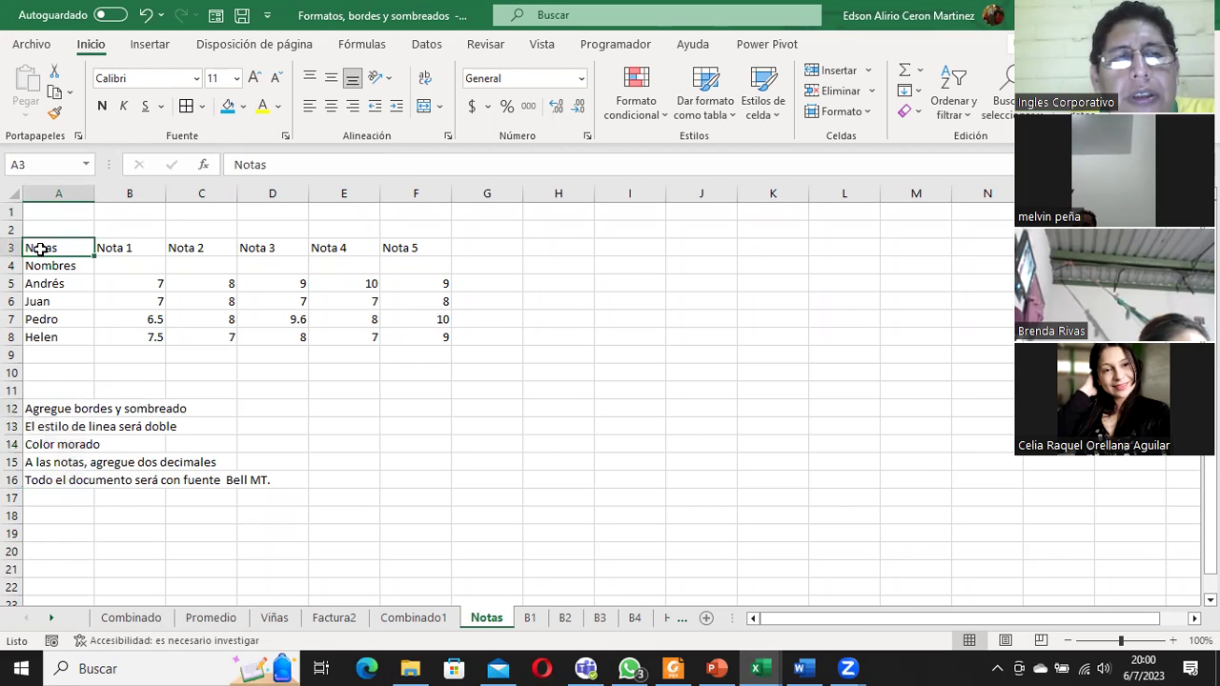